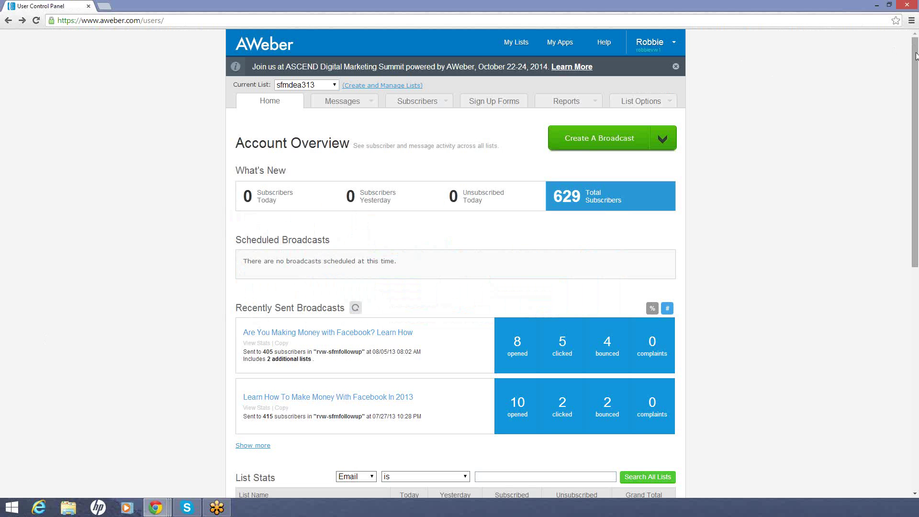
- Look over the account overview page down to the list stats table
{"action": "left_click_drag", "start_coordinate": [916, 56], "coordinate": [916, 57]}
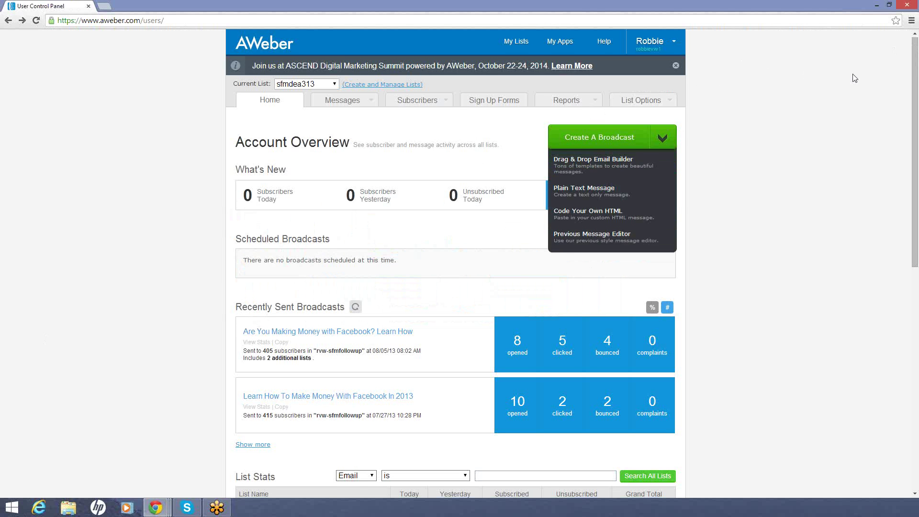
{"action": "left_click_drag", "start_coordinate": [915, 67], "coordinate": [895, 223]}
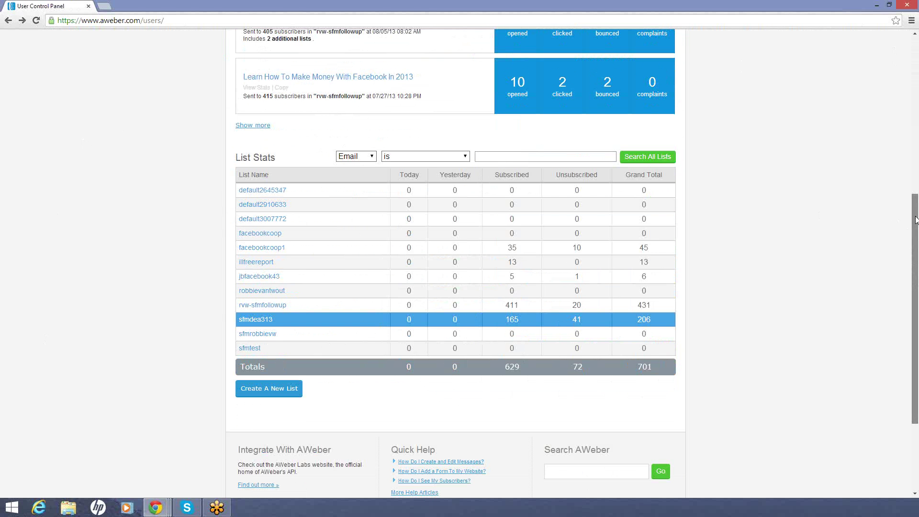
{"action": "left_click_drag", "start_coordinate": [915, 230], "coordinate": [906, 51]}
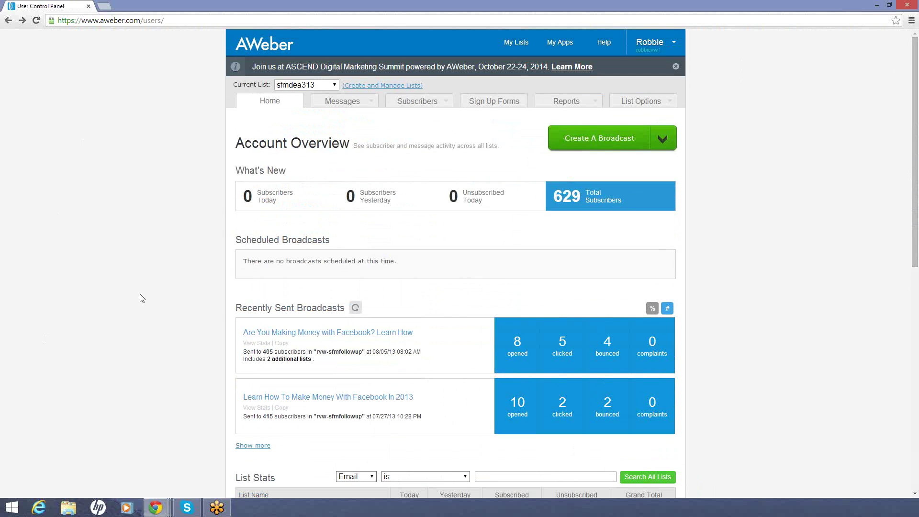
- Open the follow-up messages, switch to the illfreereport list and look over its follow-up series
{"action": "left_click", "coordinate": [348, 104]}
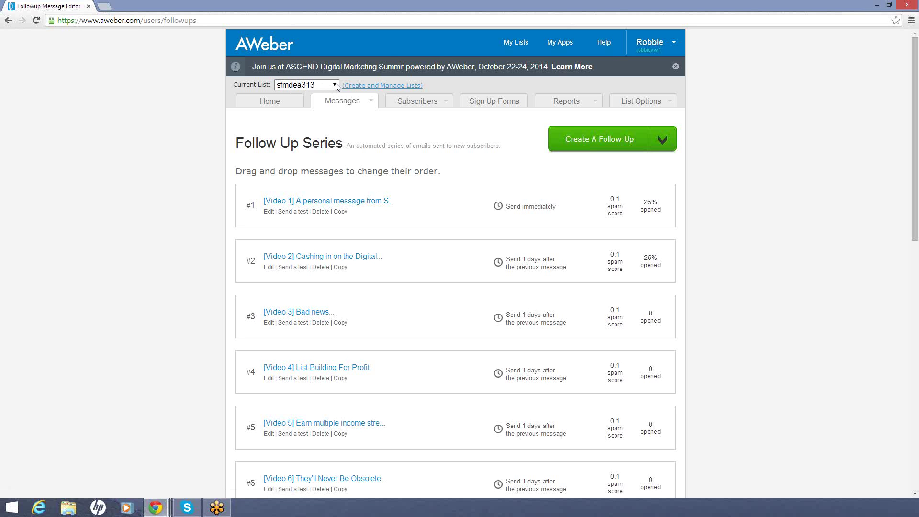
{"action": "left_click", "coordinate": [335, 85]}
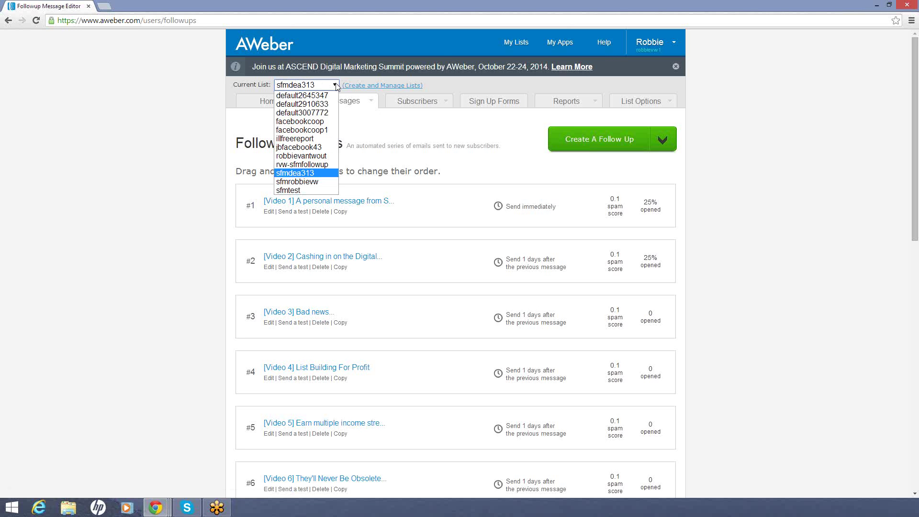
{"action": "left_click", "coordinate": [307, 139]}
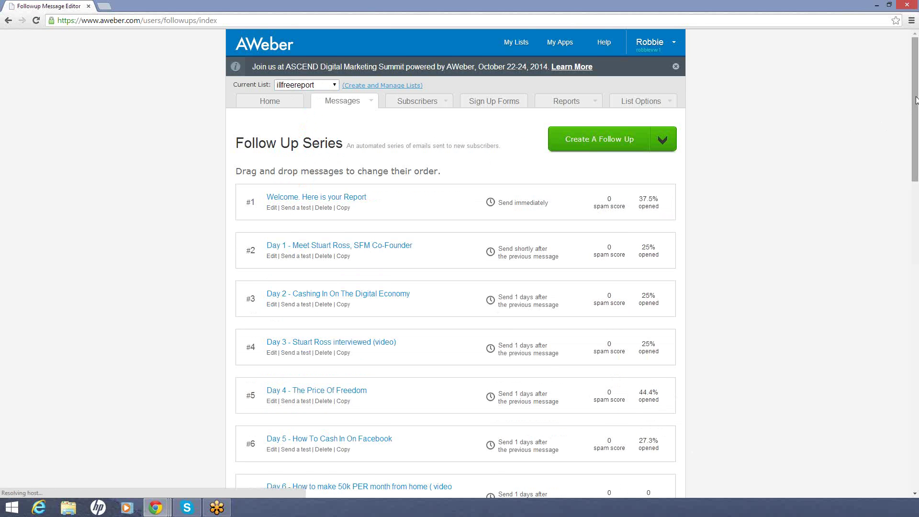
{"action": "left_click_drag", "start_coordinate": [916, 141], "coordinate": [918, 109]}
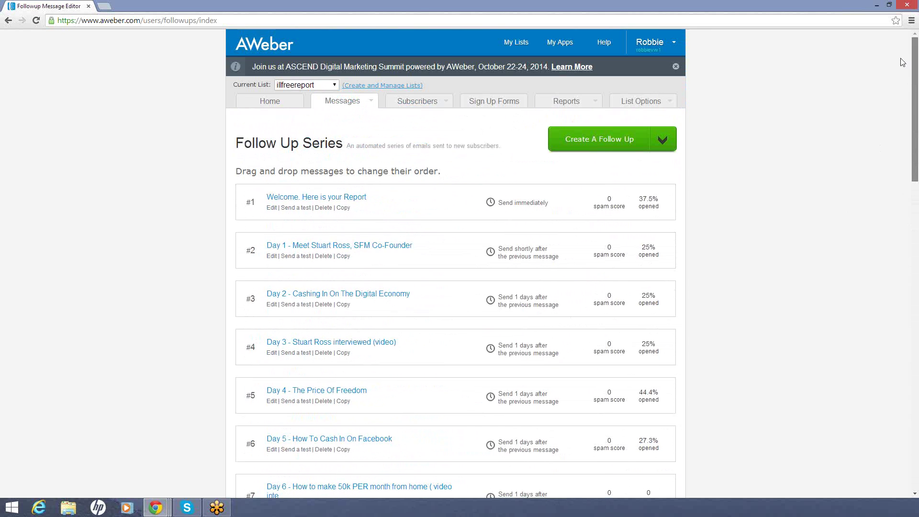
- Switch to the sfmdea313 list and open its [Video 1] follow-up message for editing
{"action": "left_click", "coordinate": [335, 86]}
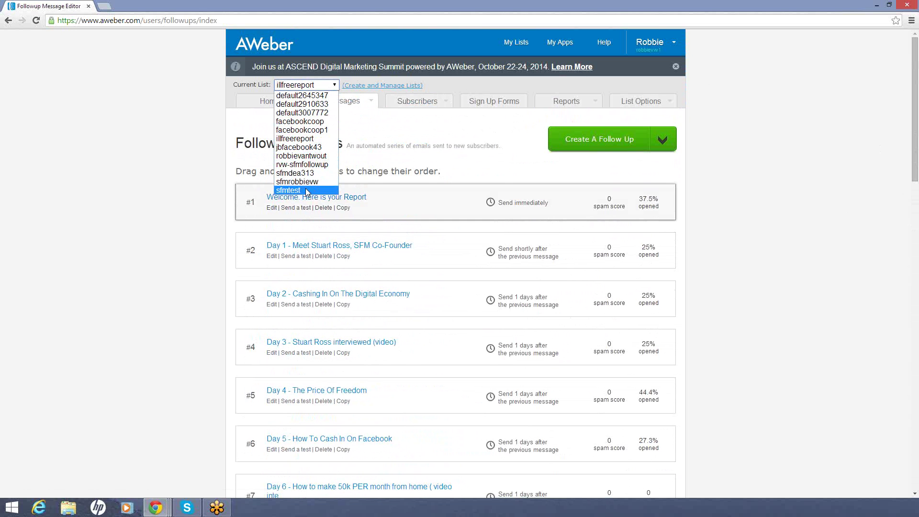
{"action": "left_click", "coordinate": [306, 173]}
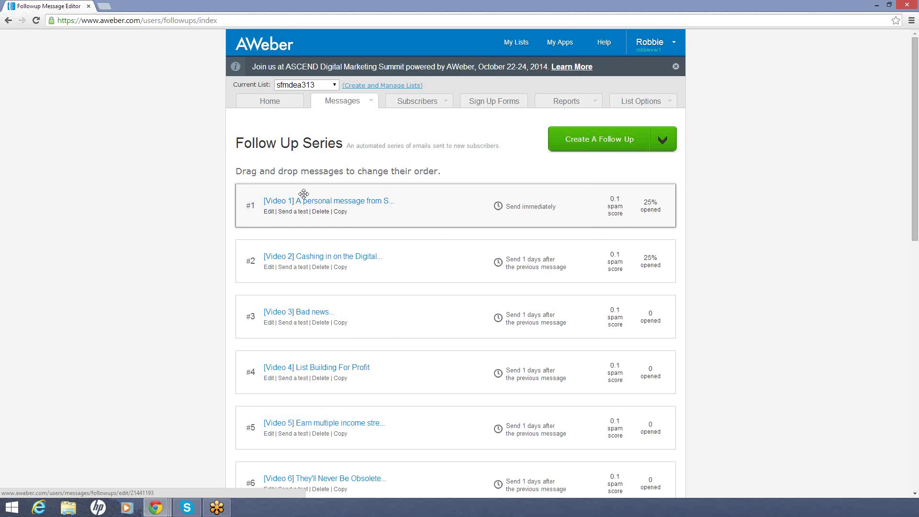
{"action": "left_click", "coordinate": [268, 213]}
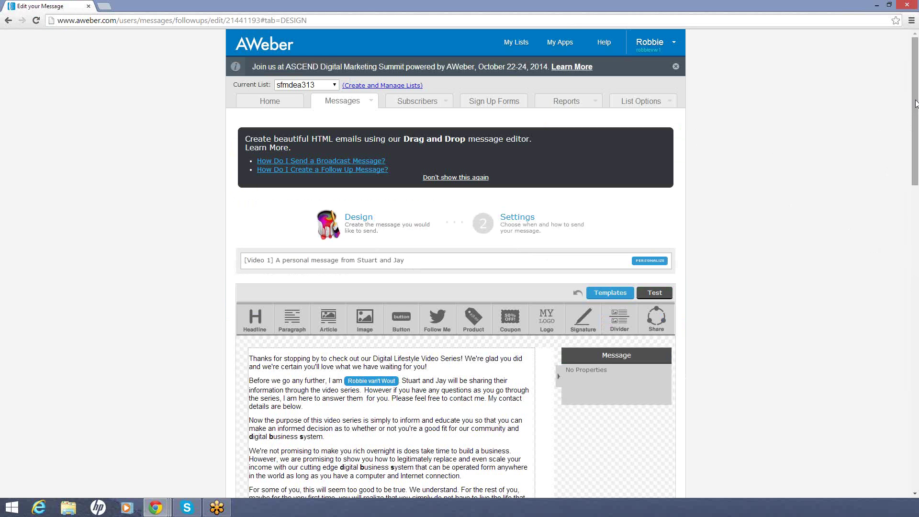
- Examine the [Video 1] message text and highlight its opening paragraph, "Thanks for stopping by"
{"action": "left_click_drag", "start_coordinate": [915, 109], "coordinate": [915, 183]}
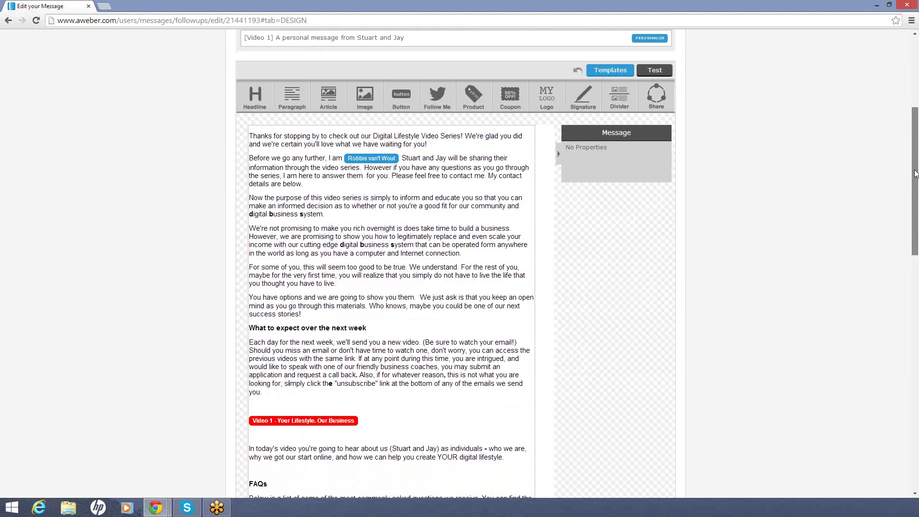
{"action": "left_click", "coordinate": [293, 181]}
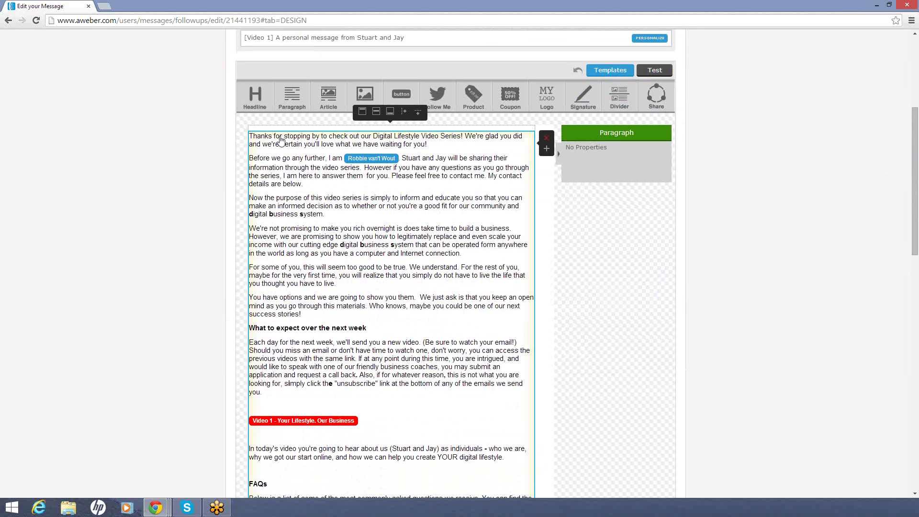
{"action": "left_click", "coordinate": [295, 139]}
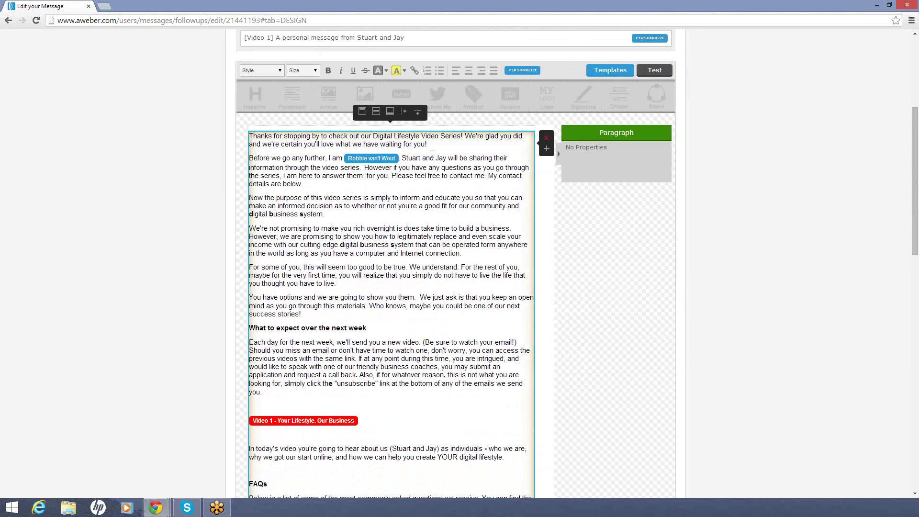
{"action": "left_click_drag", "start_coordinate": [437, 145], "coordinate": [234, 136]}
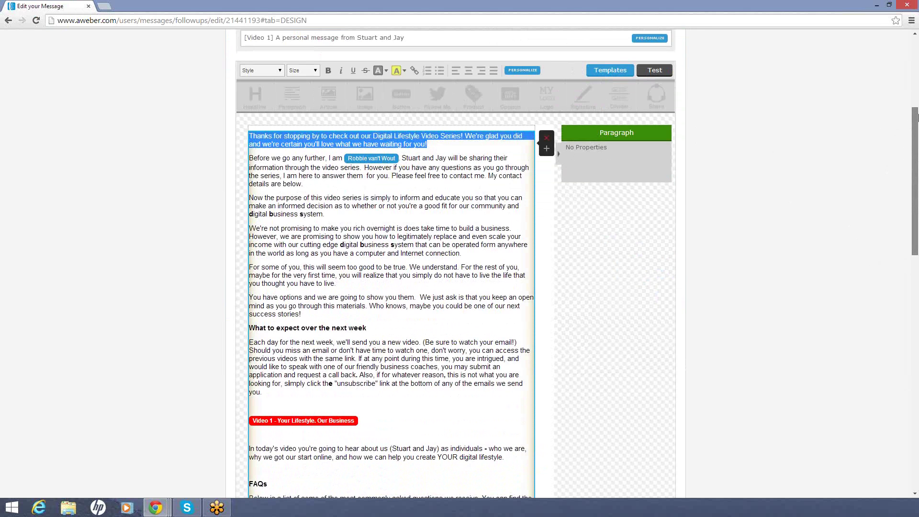
{"action": "left_click_drag", "start_coordinate": [915, 116], "coordinate": [915, 40]}
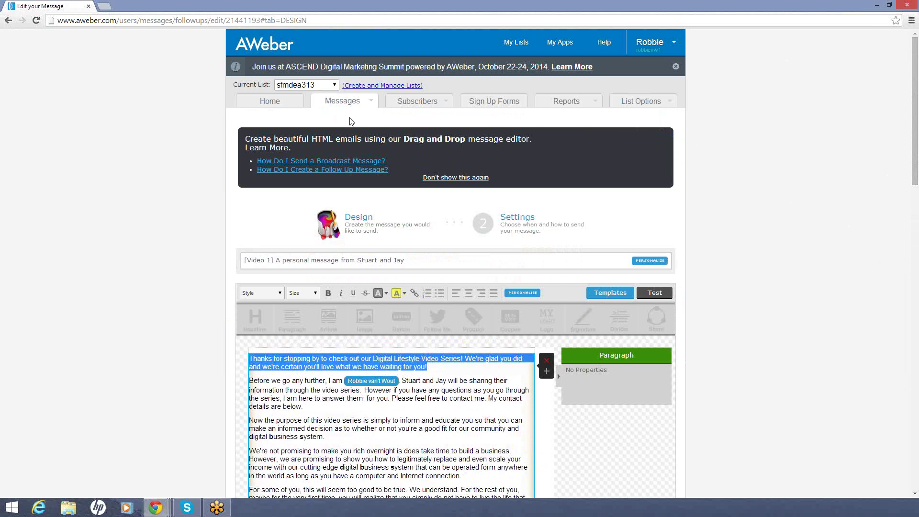
- Switch to the sfmtest list, leaving the current message without saving, and open its [Video 1] follow-up message for editing
{"action": "left_click", "coordinate": [334, 86]}
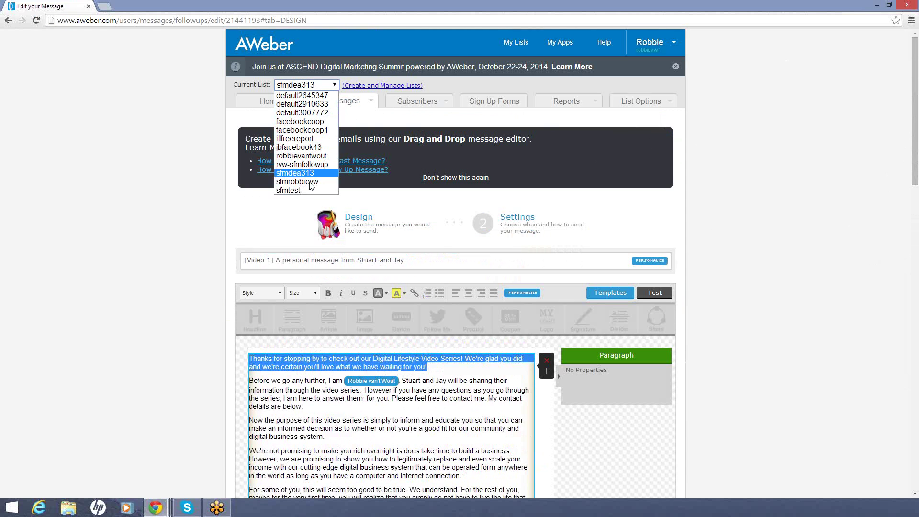
{"action": "left_click", "coordinate": [292, 190]}
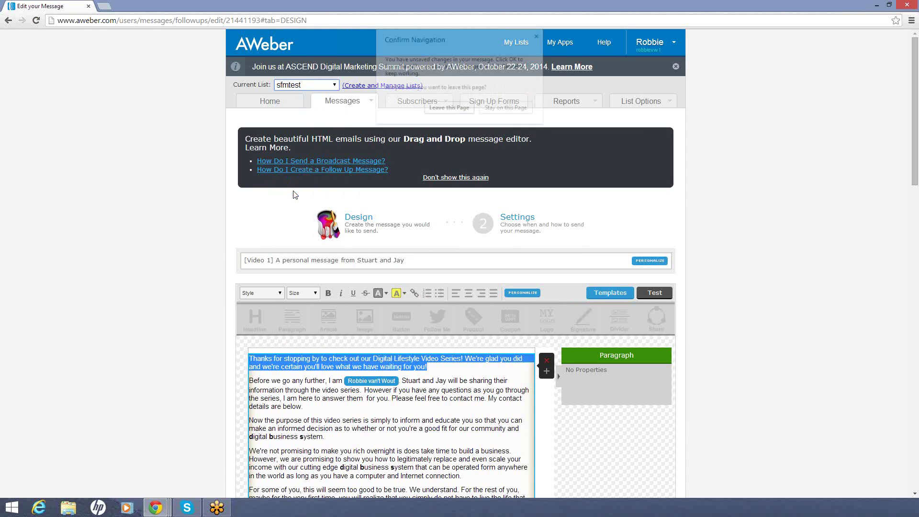
{"action": "left_click", "coordinate": [448, 108]}
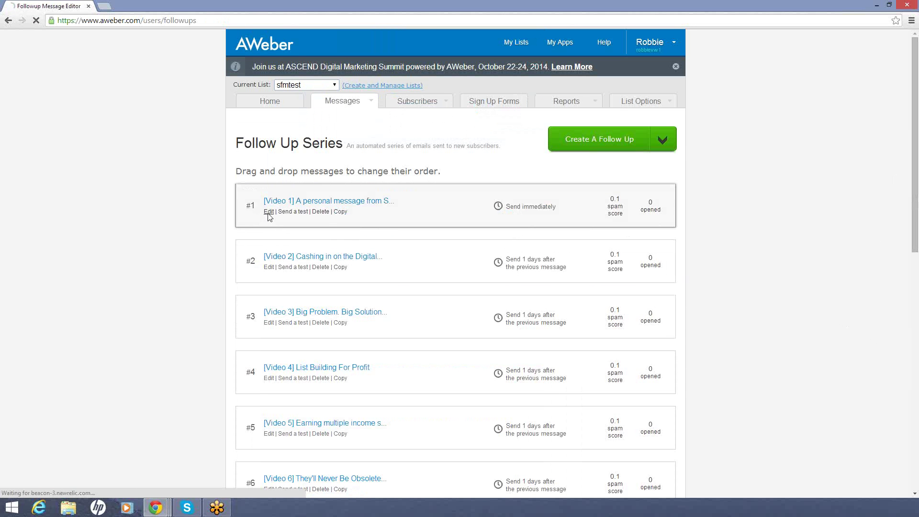
{"action": "left_click", "coordinate": [268, 211]}
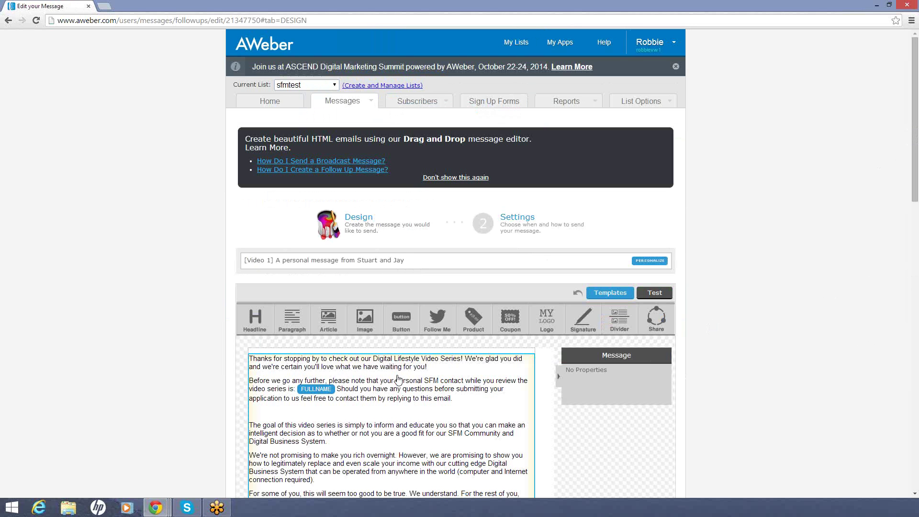
- Replace the message's opening paragraph with a short "Hi I'm" greeting followed by the sender's first name, and save the message
{"action": "left_click", "coordinate": [447, 370]}
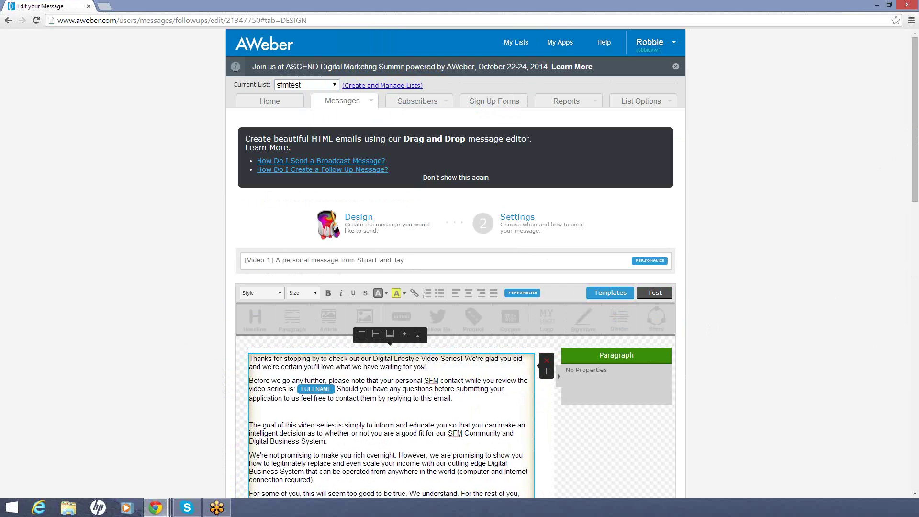
{"action": "left_click_drag", "start_coordinate": [427, 367], "coordinate": [249, 355]}
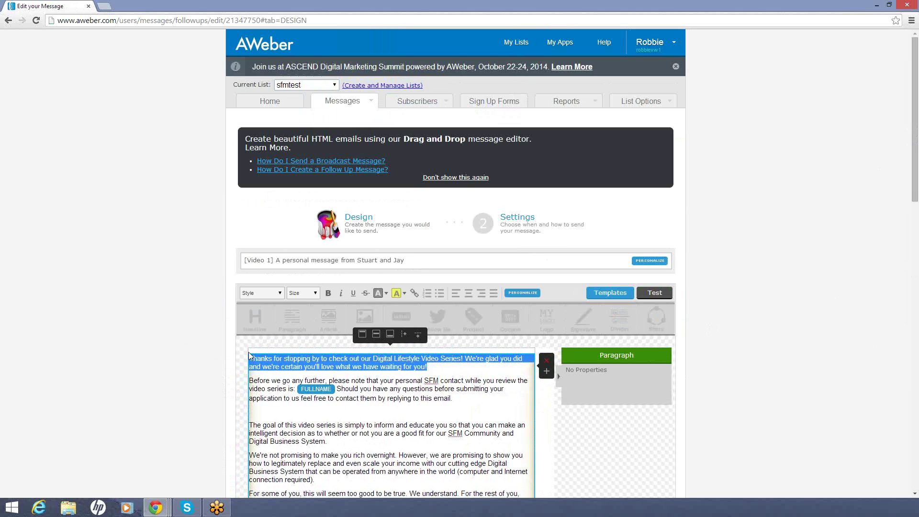
{"action": "type", "text": "Hi I'm Robbie"}
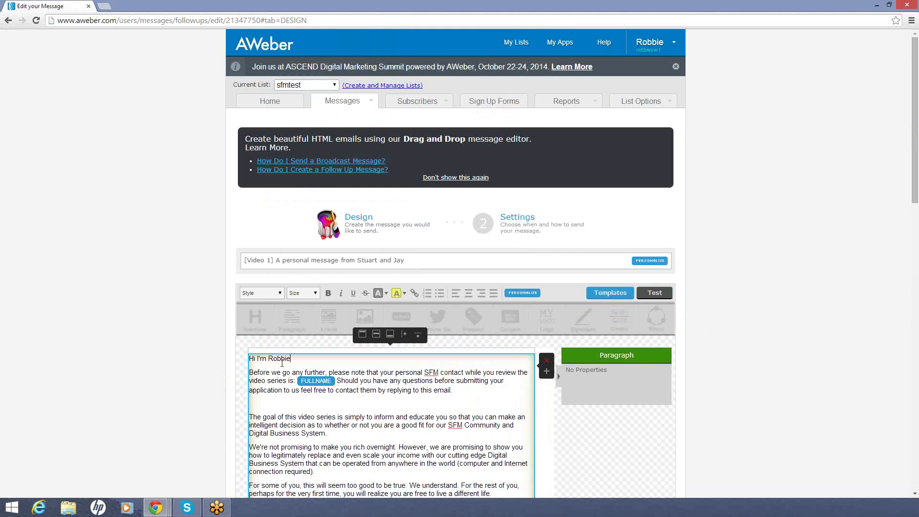
{"action": "left_click_drag", "start_coordinate": [912, 104], "coordinate": [917, 324]}
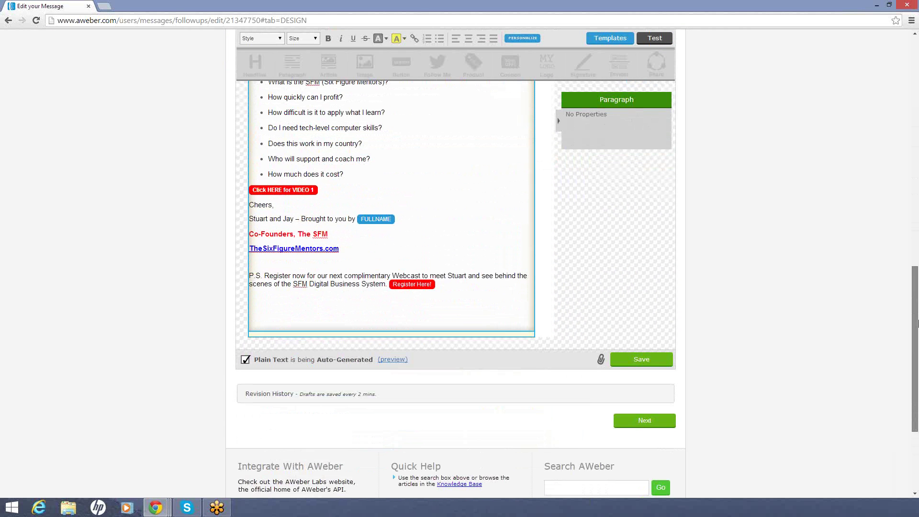
{"action": "left_click", "coordinate": [641, 365]}
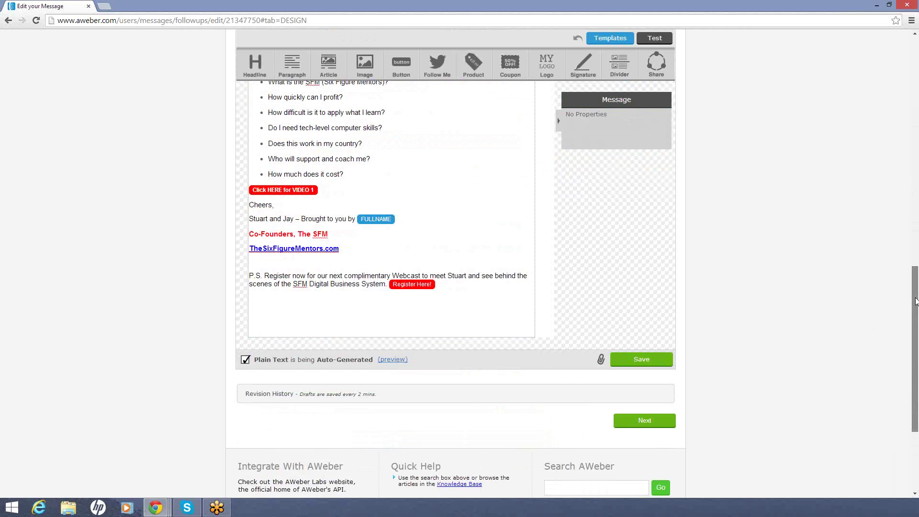
- Add a signature block at the end of the message body and a logo block directly above it
{"action": "mouse_move", "coordinate": [915, 315]}
{"action": "left_mouse_down"}
{"action": "mouse_move", "coordinate": [916, 38]}
{"action": "mouse_move", "coordinate": [916, 282]}
{"action": "mouse_move", "coordinate": [915, 203]}
{"action": "mouse_move", "coordinate": [898, 267]}
{"action": "left_mouse_up"}
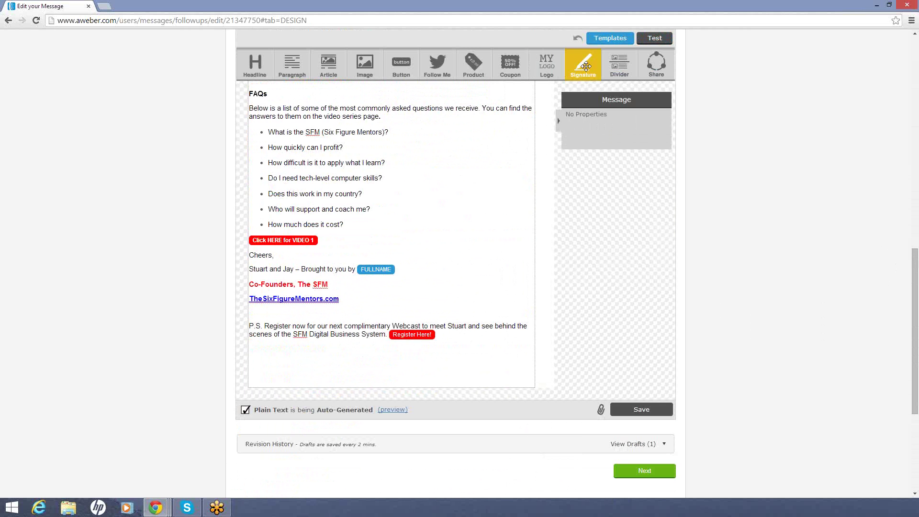
{"action": "mouse_move", "coordinate": [586, 66]}
{"action": "left_mouse_down"}
{"action": "mouse_move", "coordinate": [368, 318]}
{"action": "mouse_move", "coordinate": [263, 420]}
{"action": "mouse_move", "coordinate": [268, 407]}
{"action": "left_mouse_up"}
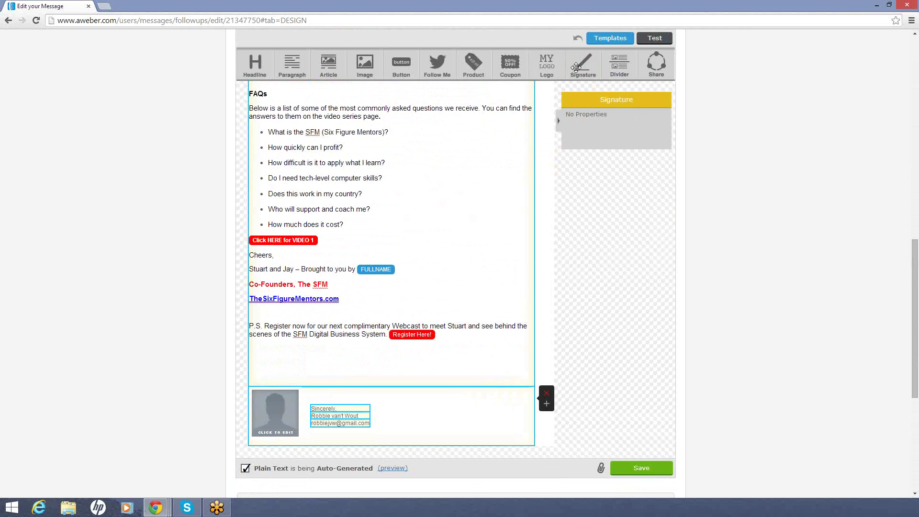
{"action": "mouse_move", "coordinate": [557, 64]}
{"action": "left_mouse_down"}
{"action": "mouse_move", "coordinate": [369, 431]}
{"action": "mouse_move", "coordinate": [355, 479]}
{"action": "mouse_move", "coordinate": [349, 258]}
{"action": "mouse_move", "coordinate": [306, 271]}
{"action": "mouse_move", "coordinate": [305, 297]}
{"action": "mouse_move", "coordinate": [309, 253]}
{"action": "left_mouse_up"}
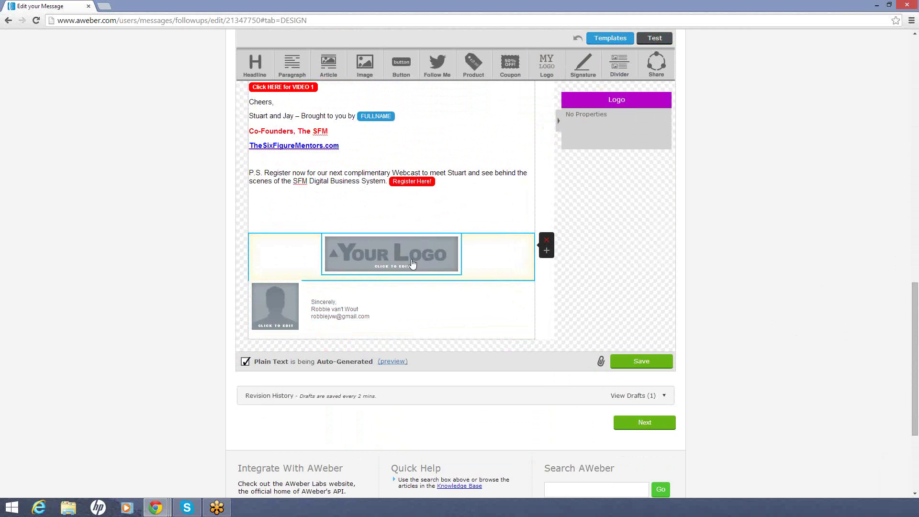
- Save the message with its logo and signature, continue to its settings, keep click tracking enabled, and save and exit
{"action": "left_click_drag", "start_coordinate": [915, 338], "coordinate": [916, 313]}
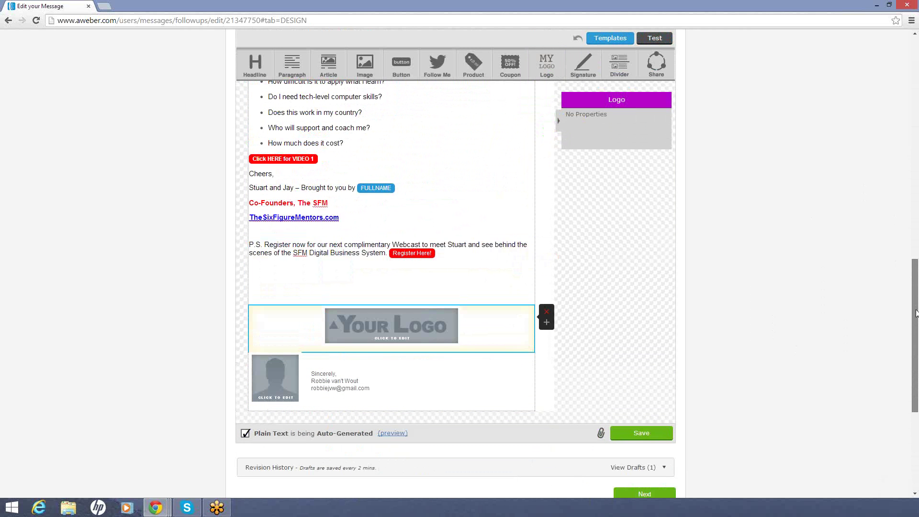
{"action": "left_click_drag", "start_coordinate": [915, 313], "coordinate": [916, 314]}
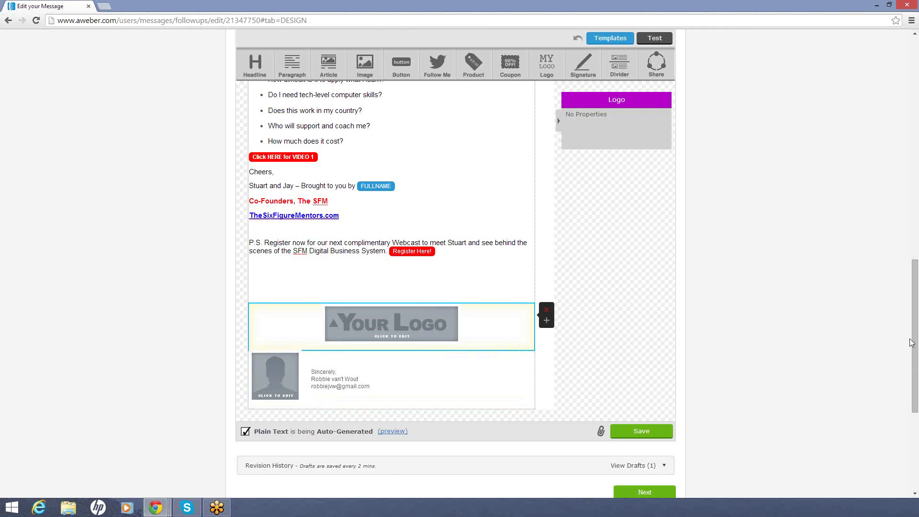
{"action": "left_click_drag", "start_coordinate": [915, 337], "coordinate": [915, 404]}
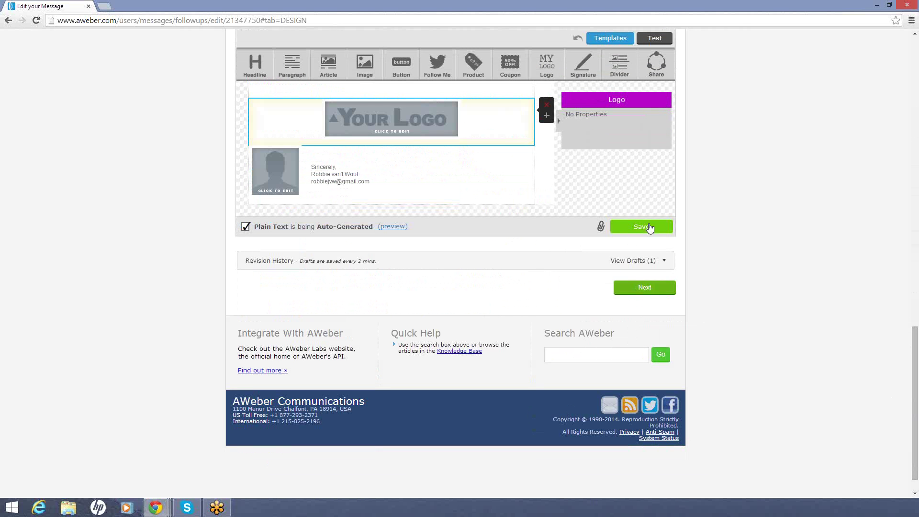
{"action": "left_click", "coordinate": [636, 227]}
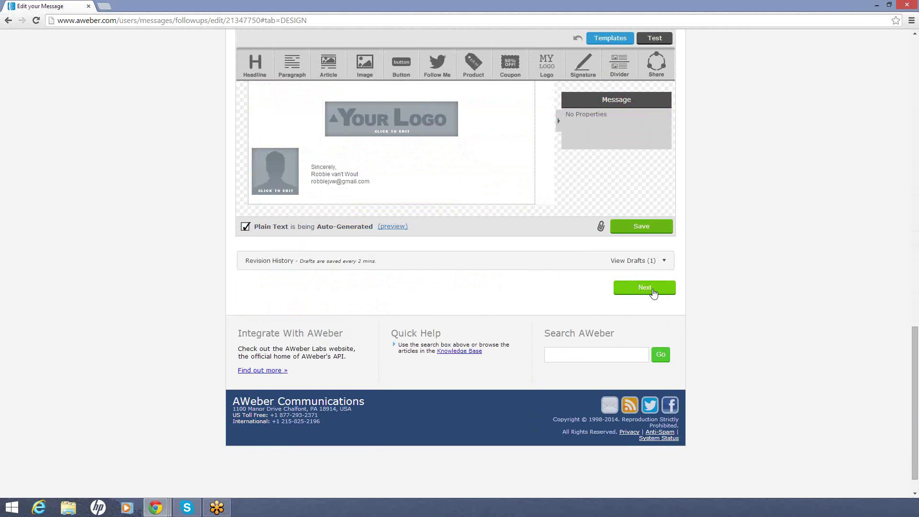
{"action": "left_click", "coordinate": [652, 289]}
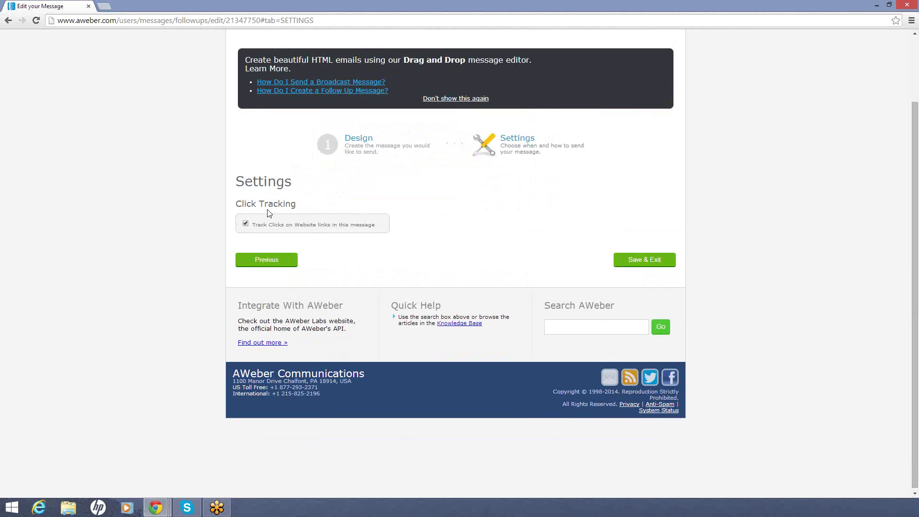
{"action": "left_click", "coordinate": [648, 261]}
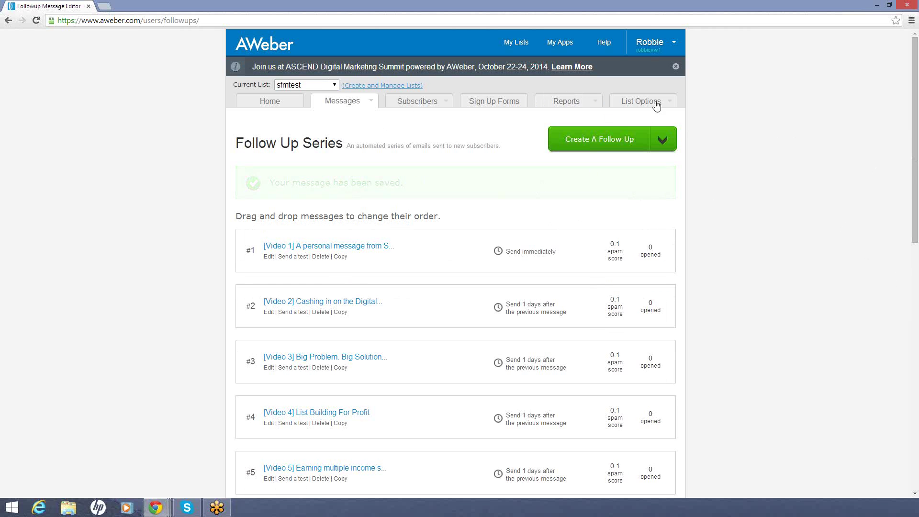
- Open the list settings for the sfmtest list
{"action": "mouse_move", "coordinate": [639, 107]}
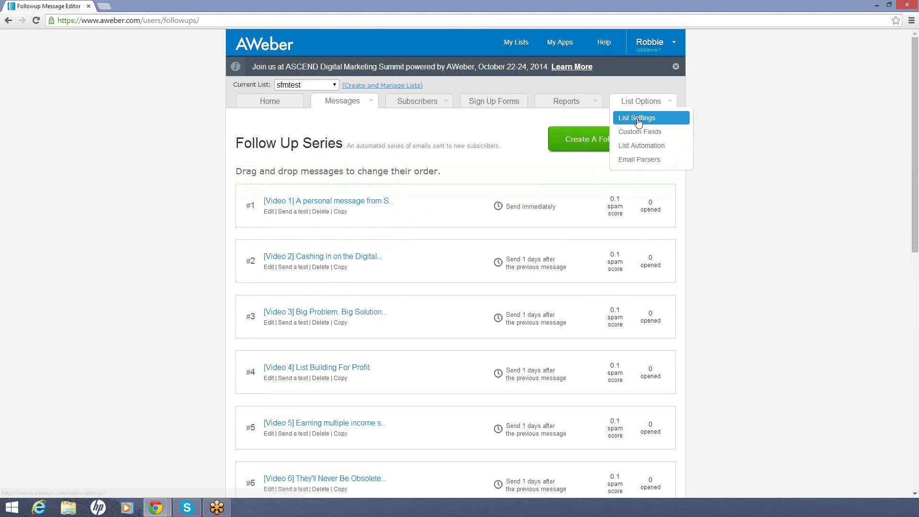
{"action": "left_click", "coordinate": [639, 122]}
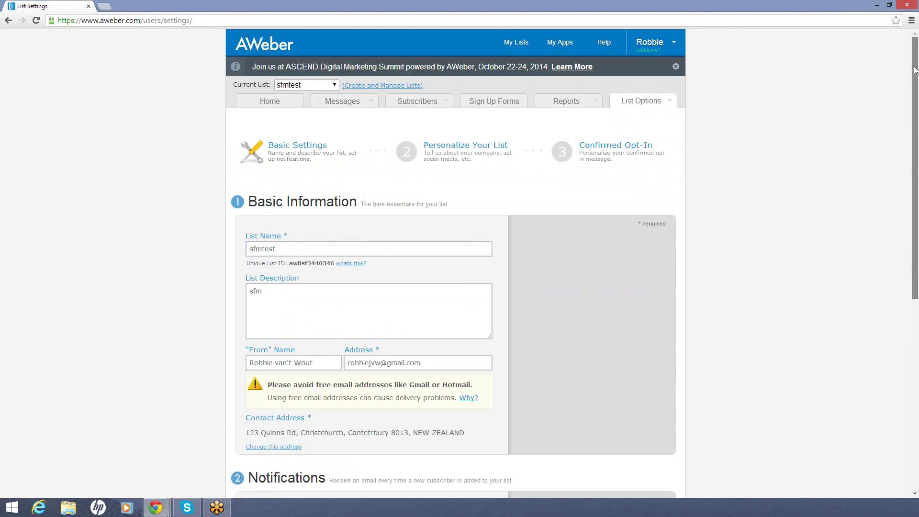
- Switch the current list to sfmrobbievw while staying in its list settings
{"action": "mouse_move", "coordinate": [915, 72]}
{"action": "left_mouse_down"}
{"action": "mouse_move", "coordinate": [915, 209]}
{"action": "mouse_move", "coordinate": [915, 58]}
{"action": "left_mouse_up"}
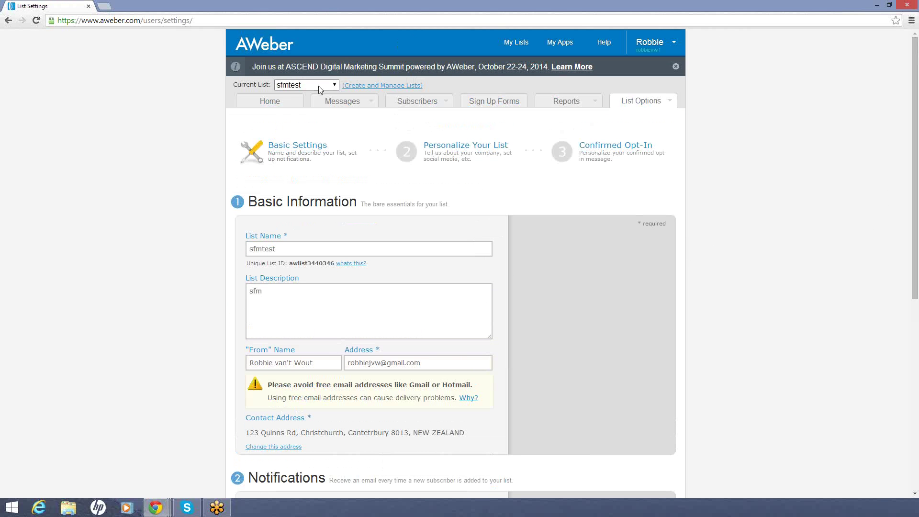
{"action": "left_click", "coordinate": [337, 85]}
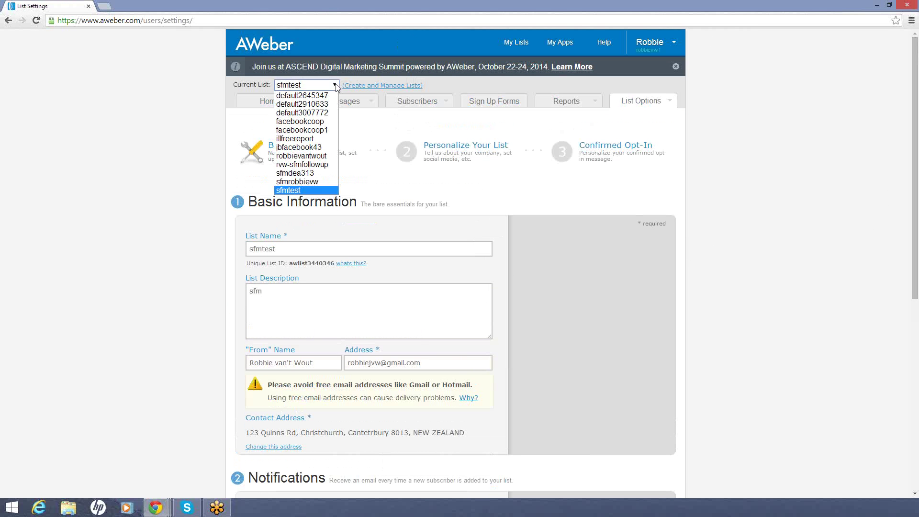
{"action": "left_click", "coordinate": [302, 181]}
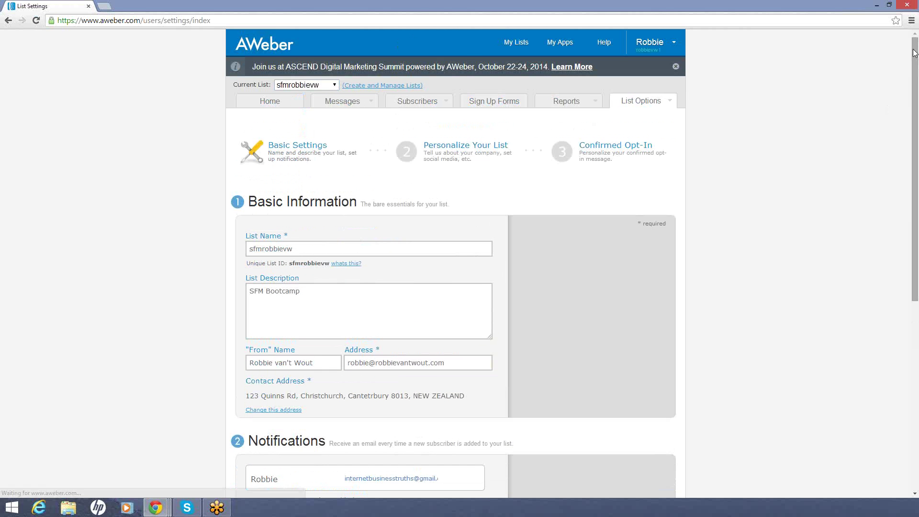
- Review the list's basic information: the list name, description, "From" name and sender address
{"action": "left_click_drag", "start_coordinate": [914, 53], "coordinate": [918, 108]}
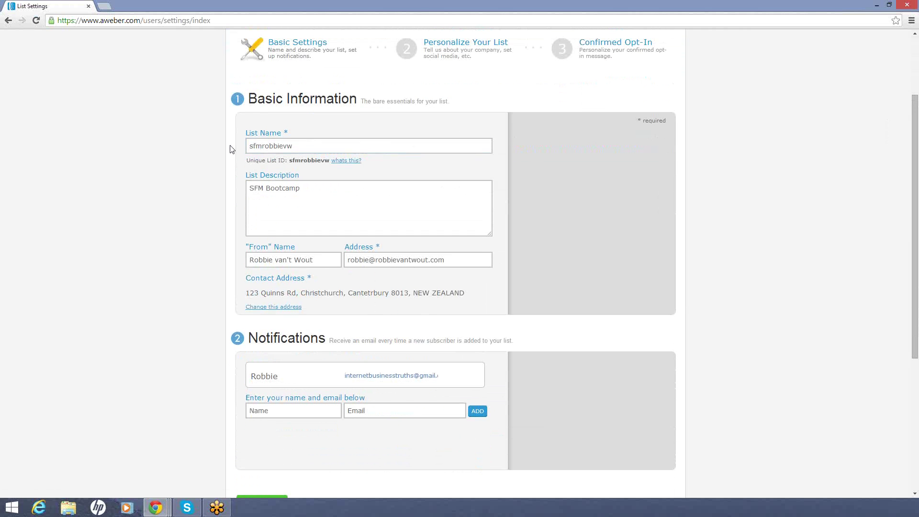
{"action": "left_click", "coordinate": [256, 190]}
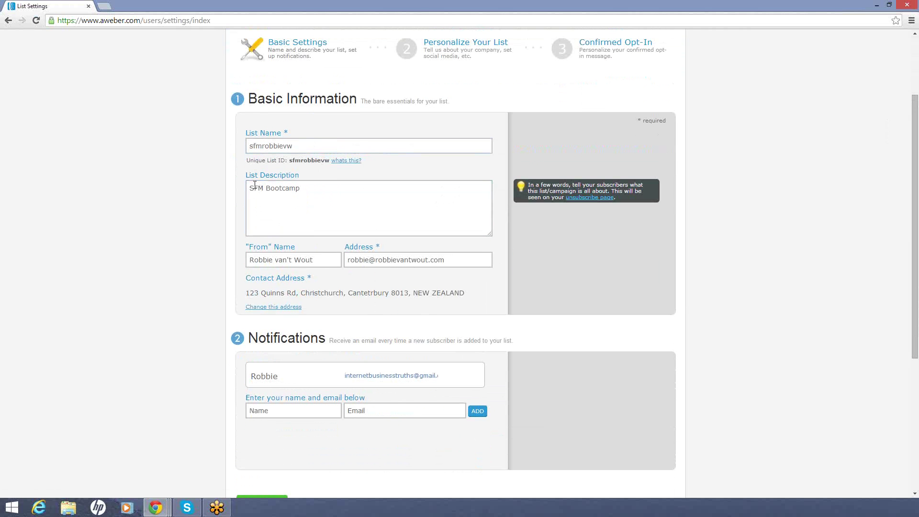
{"action": "left_click", "coordinate": [255, 284]}
{"action": "left_click", "coordinate": [268, 259]}
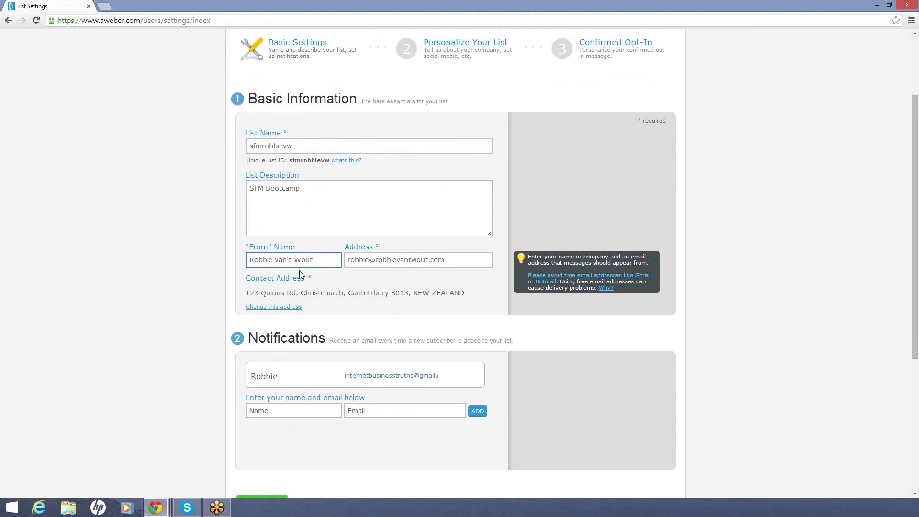
{"action": "left_click", "coordinate": [469, 268]}
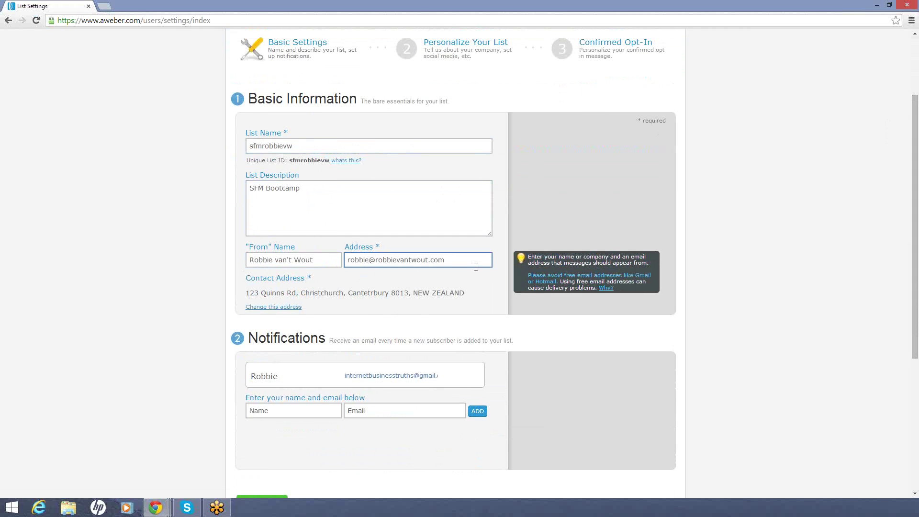
- Examine the new-subscriber notification recipient and the name and email fields for adding another recipient
{"action": "mouse_move", "coordinate": [469, 377]}
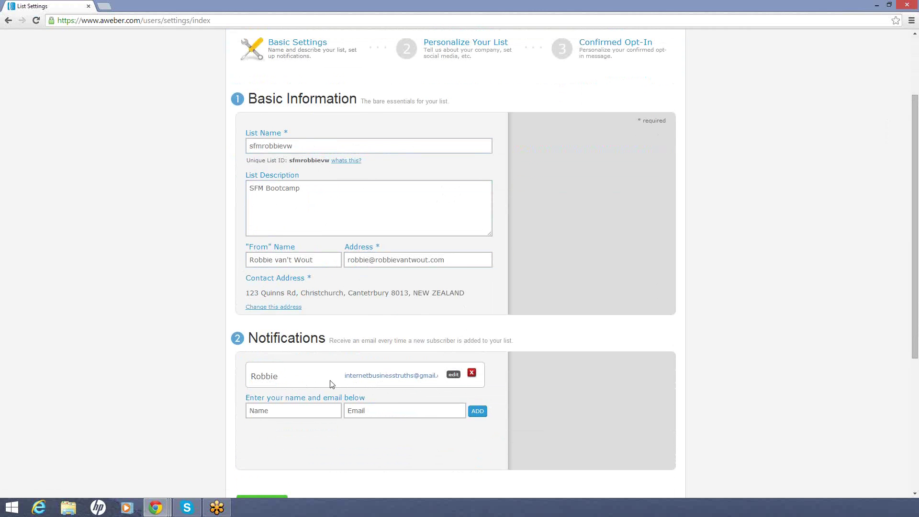
{"action": "mouse_move", "coordinate": [380, 278]}
{"action": "mouse_move", "coordinate": [347, 369]}
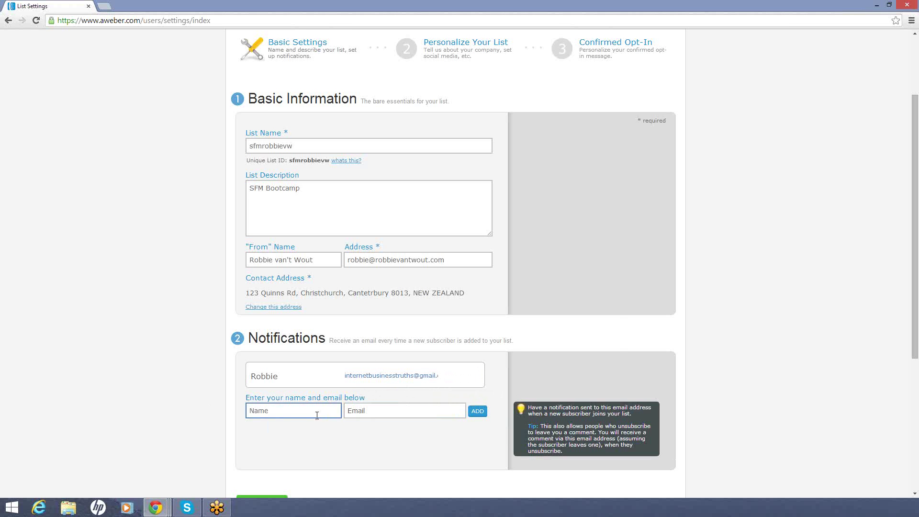
{"action": "left_click", "coordinate": [274, 409]}
{"action": "left_click", "coordinate": [392, 417]}
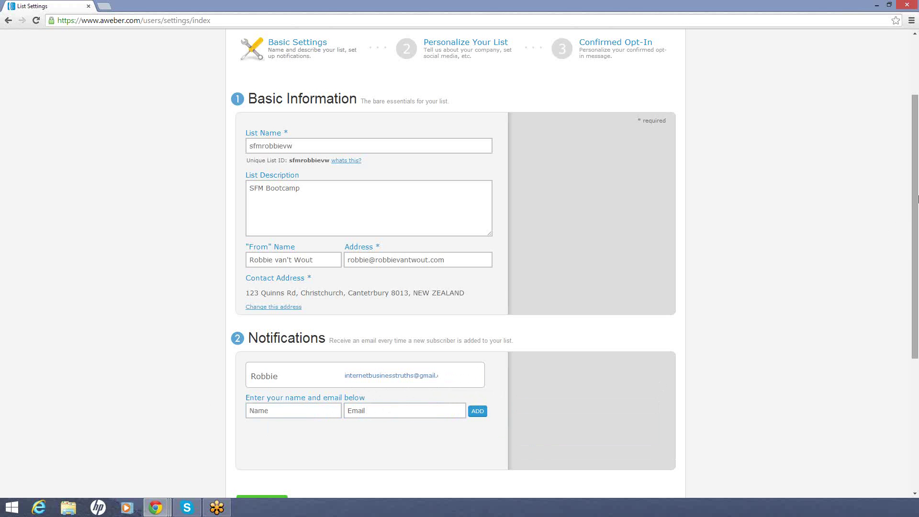
{"action": "scroll", "coordinate": [909, 284], "scroll_direction": "down", "scroll_amount": 3}
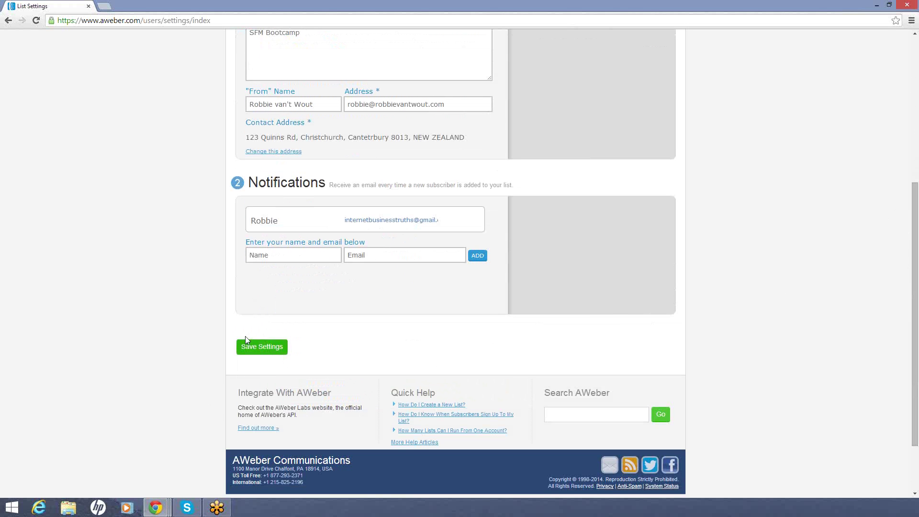
{"action": "left_click_drag", "start_coordinate": [917, 242], "coordinate": [917, 96]}
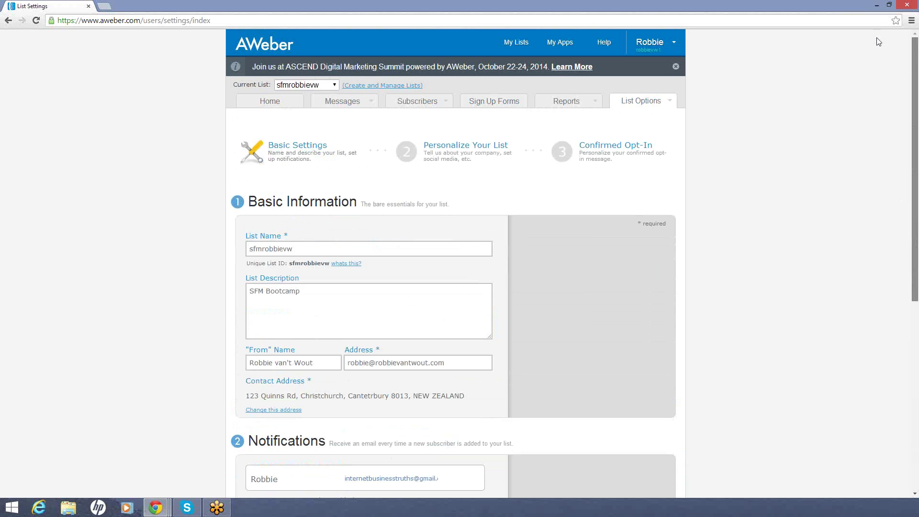
- Go to the Personalize Your List settings and look over the company branding and social media sections
{"action": "left_click", "coordinate": [460, 151]}
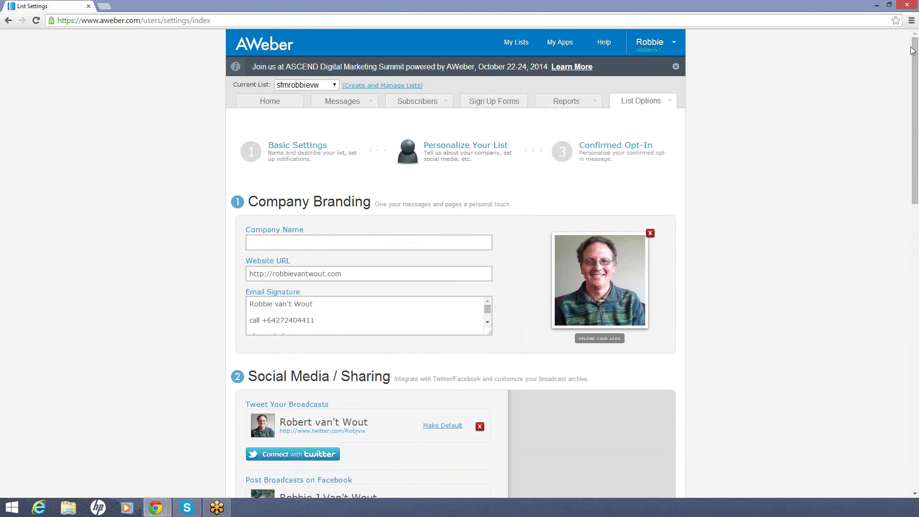
{"action": "left_click_drag", "start_coordinate": [914, 58], "coordinate": [915, 109]}
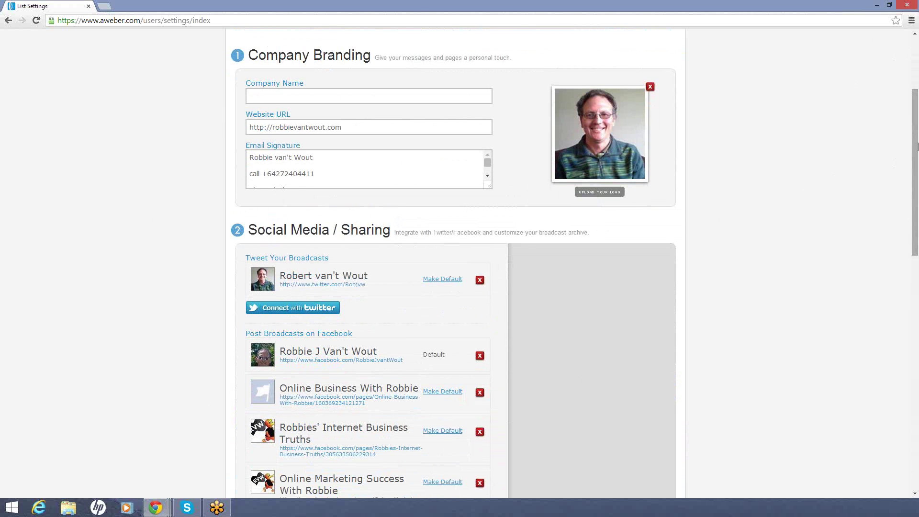
{"action": "left_click_drag", "start_coordinate": [916, 149], "coordinate": [915, 100]}
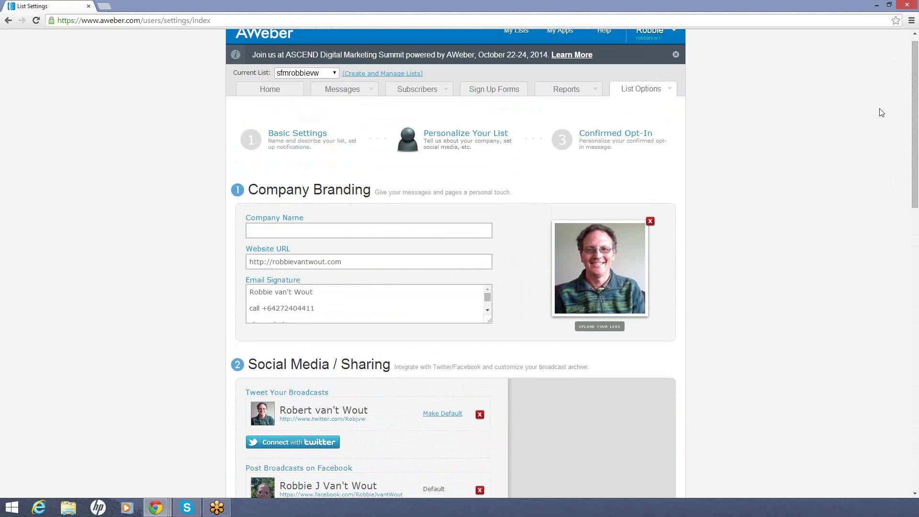
{"action": "left_click", "coordinate": [603, 328]}
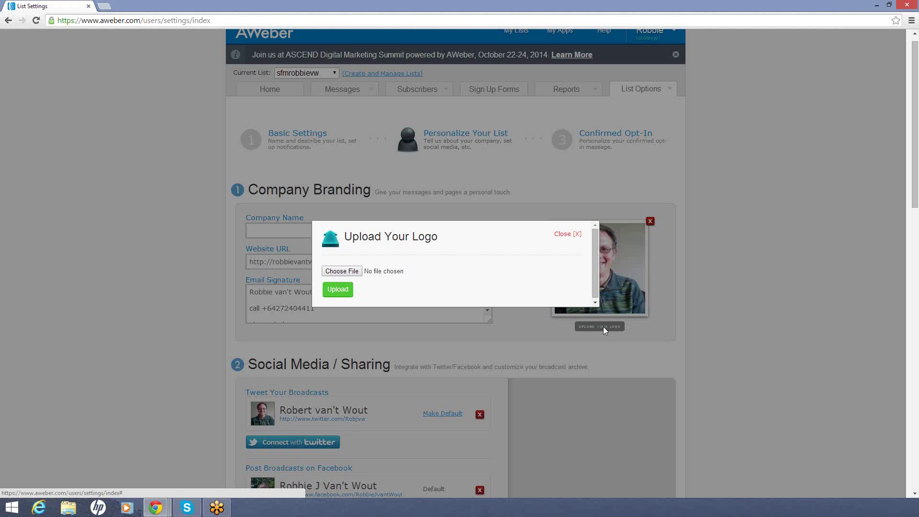
{"action": "left_click", "coordinate": [341, 272]}
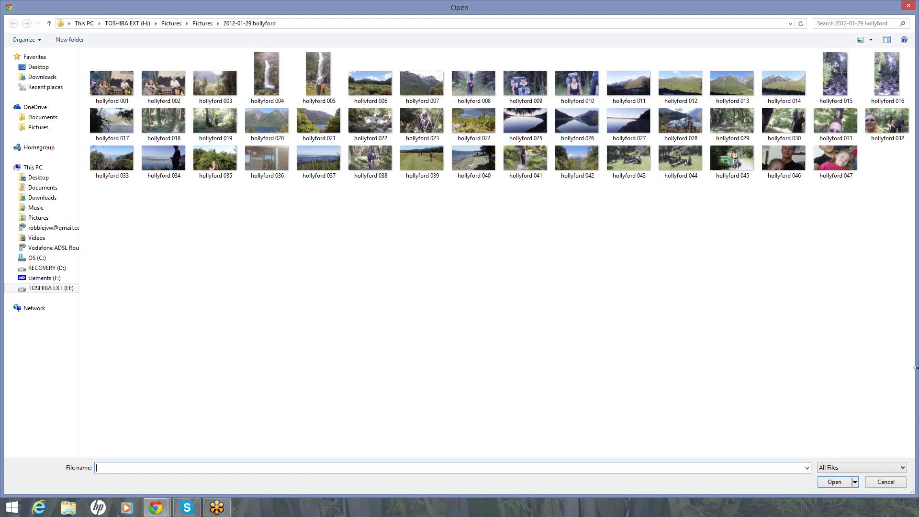
{"action": "left_click", "coordinate": [885, 481]}
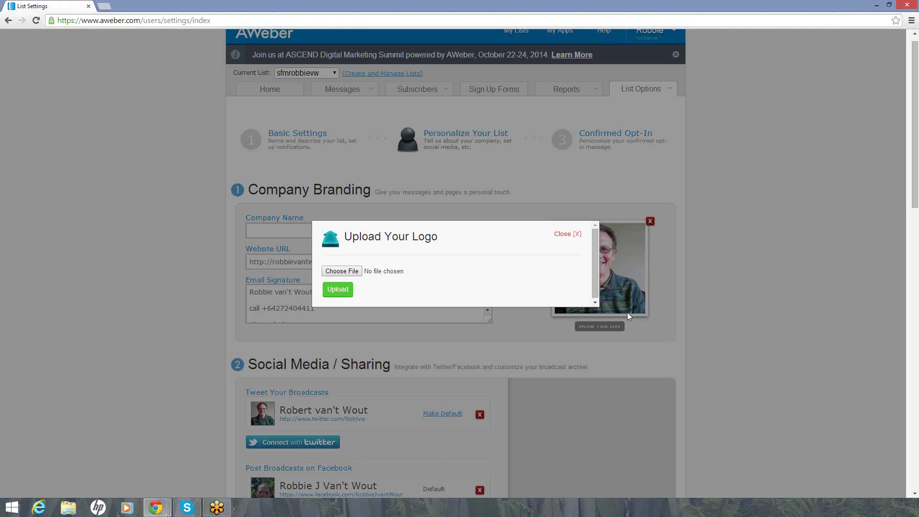
{"action": "left_click", "coordinate": [560, 234]}
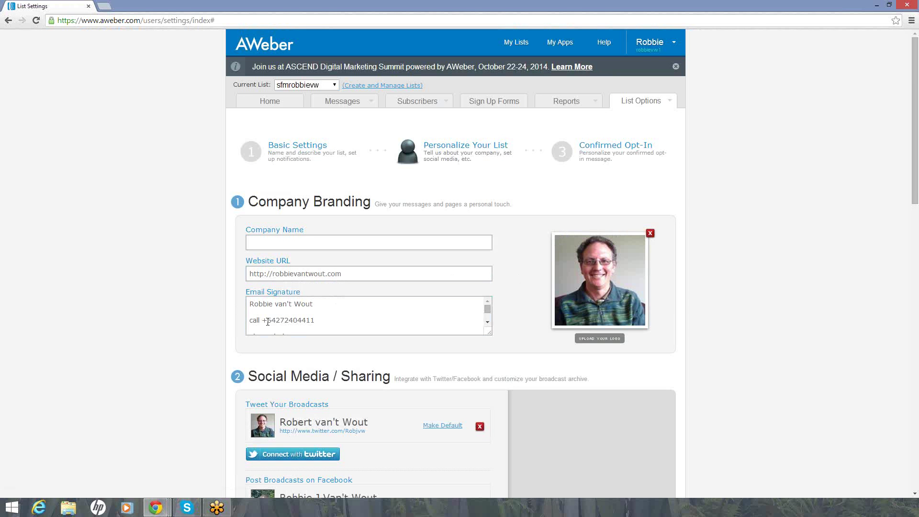
- Review the company name, website URL and full email signature in the company branding settings
{"action": "left_click", "coordinate": [254, 301]}
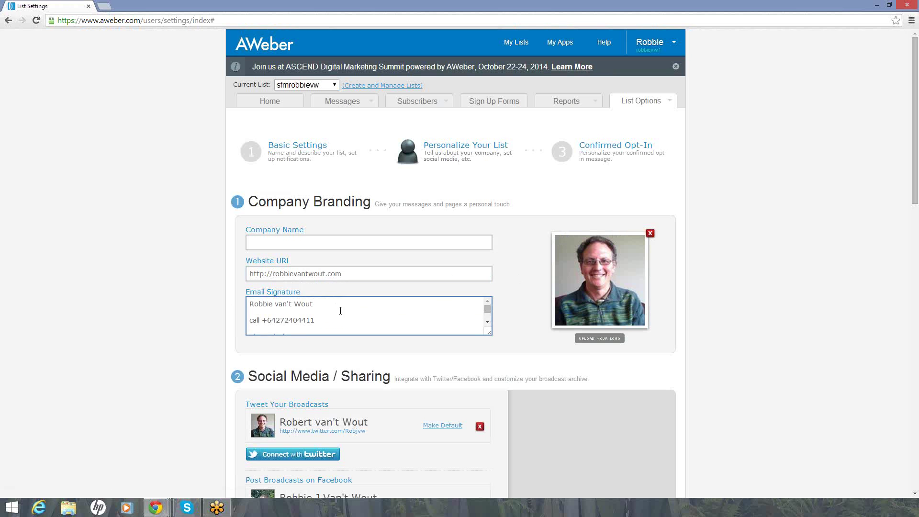
{"action": "left_click", "coordinate": [261, 247]}
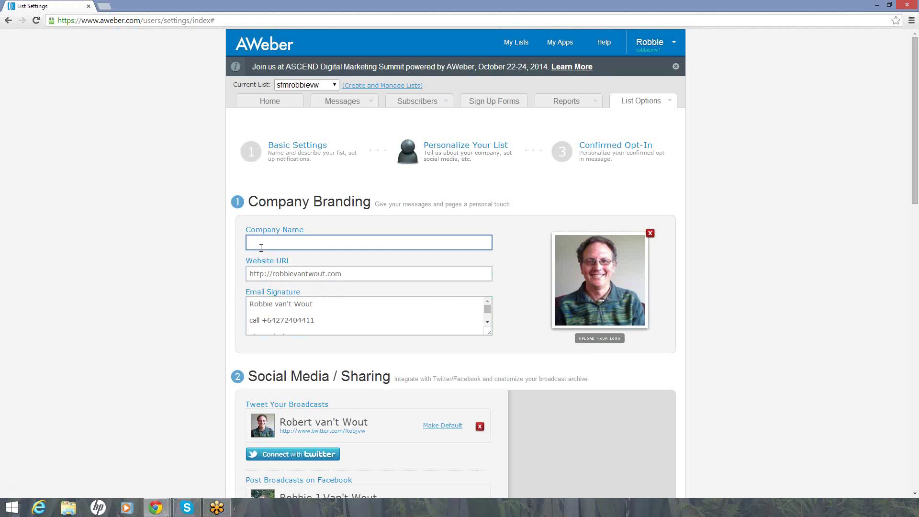
{"action": "left_click", "coordinate": [348, 277]}
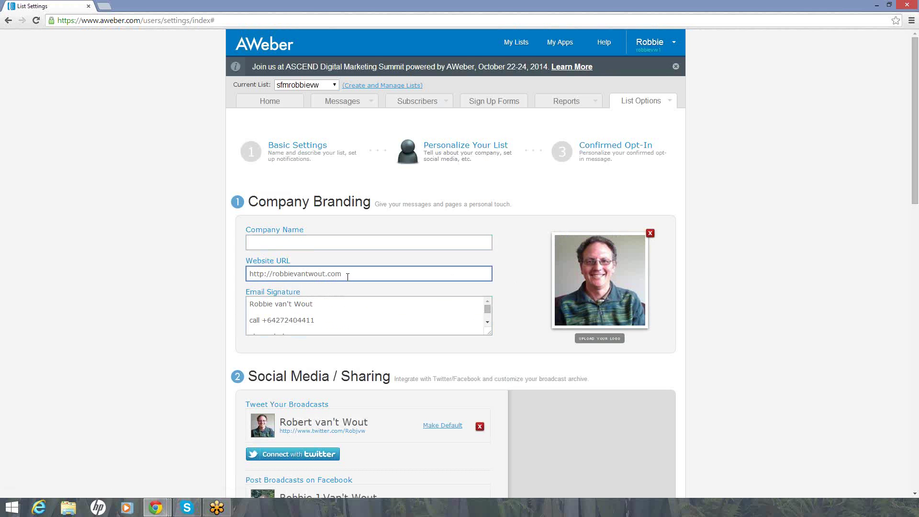
{"action": "left_click", "coordinate": [435, 328]}
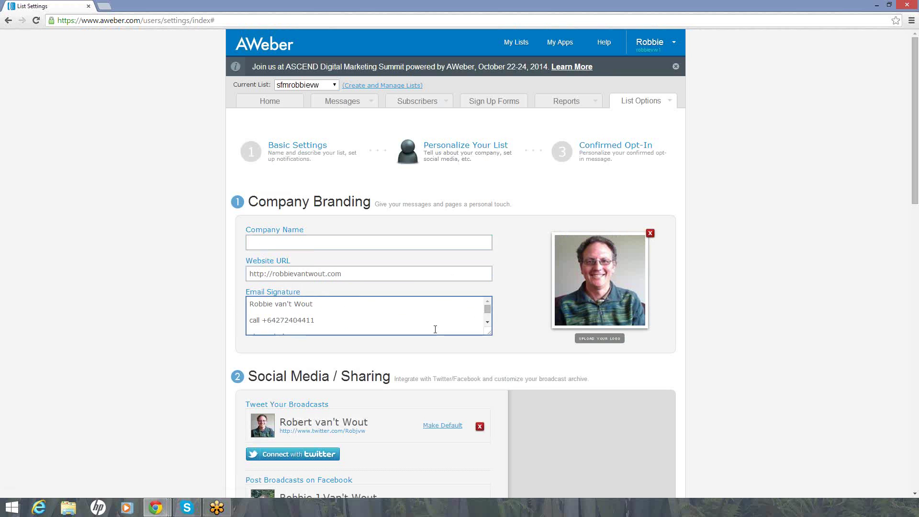
{"action": "left_click", "coordinate": [322, 303]}
{"action": "left_click_drag", "start_coordinate": [487, 309], "coordinate": [484, 317]}
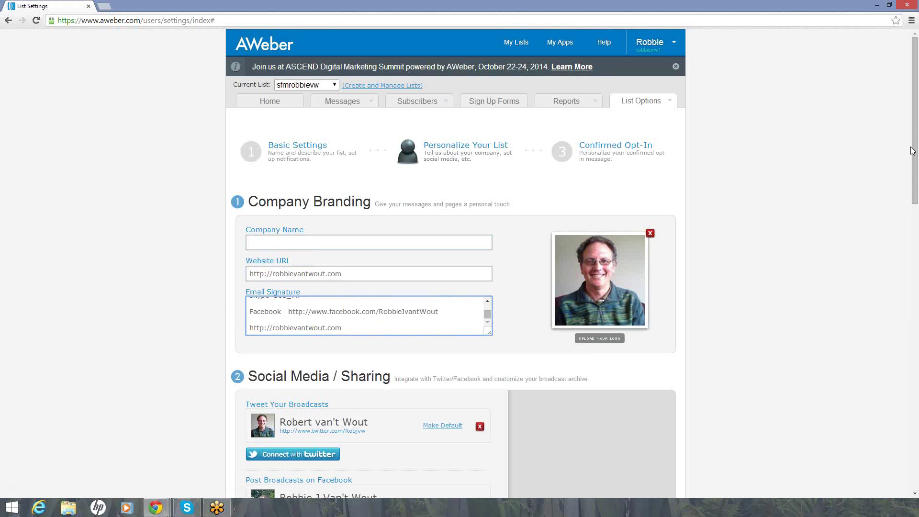
- Review the Twitter and Facebook sharing accounts, broadcast archive settings and global text snippets of the list
{"action": "left_click_drag", "start_coordinate": [916, 143], "coordinate": [916, 211]}
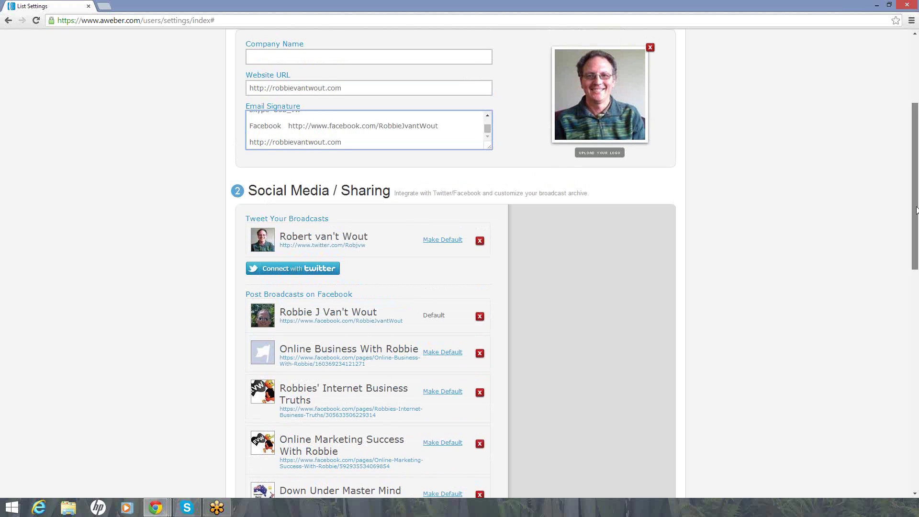
{"action": "left_click_drag", "start_coordinate": [916, 211], "coordinate": [917, 261]}
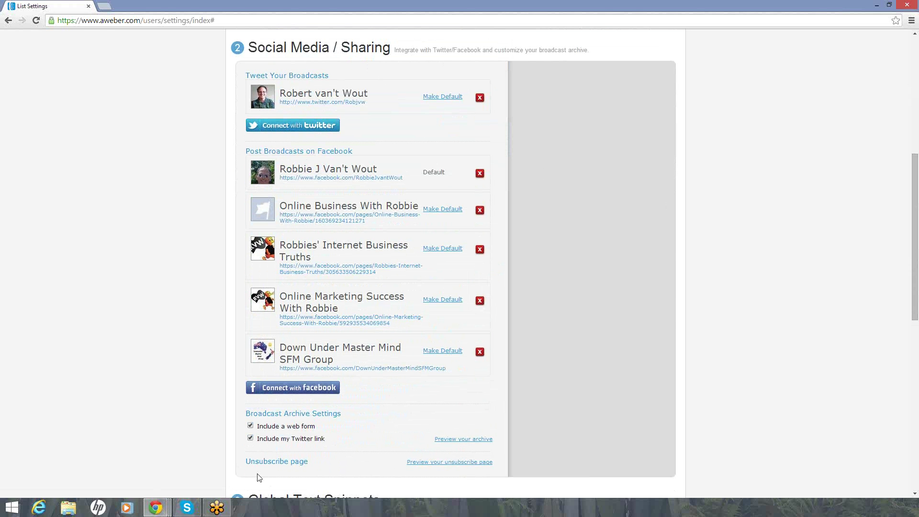
{"action": "left_click_drag", "start_coordinate": [913, 248], "coordinate": [916, 384]}
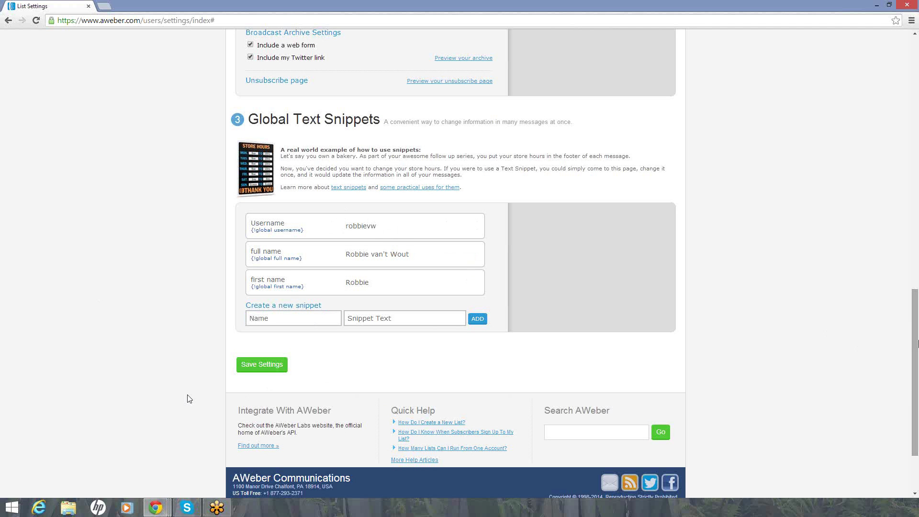
{"action": "left_click_drag", "start_coordinate": [915, 346], "coordinate": [917, 153]}
{"action": "scroll", "coordinate": [189, 398], "scroll_direction": "up", "scroll_amount": 4}
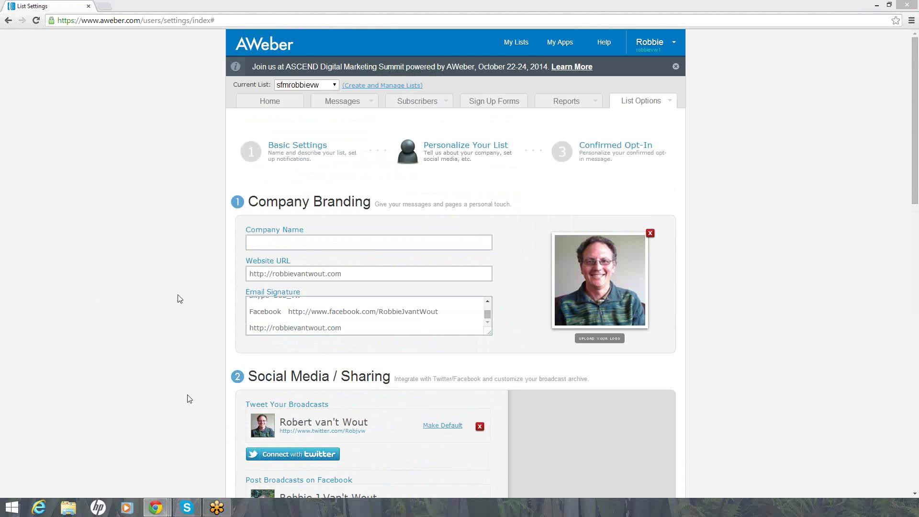
{"action": "left_click_drag", "start_coordinate": [916, 148], "coordinate": [917, 393]}
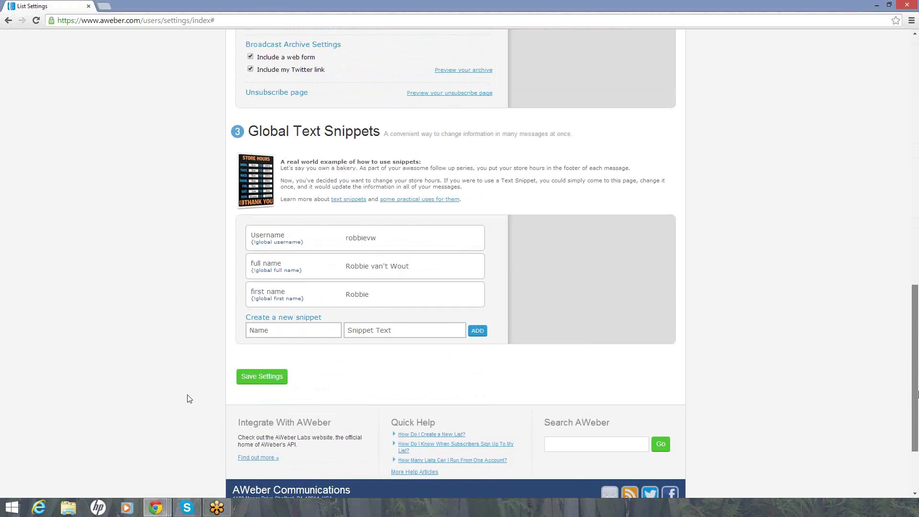
{"action": "left_click_drag", "start_coordinate": [917, 352], "coordinate": [918, 104]}
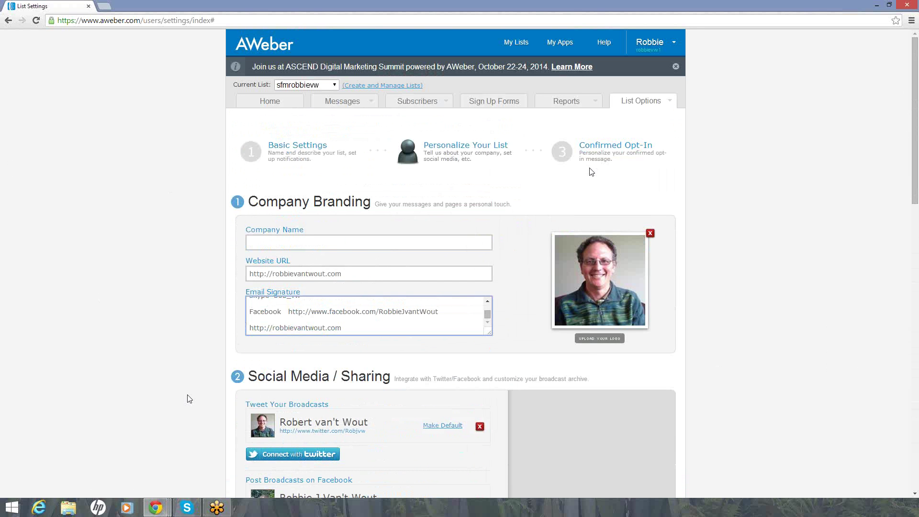
- In the Confirmed Opt-In settings, replace the confirmation message's introduction with "Thank you for signing up to receive", correctly spelled
{"action": "left_click", "coordinate": [602, 146]}
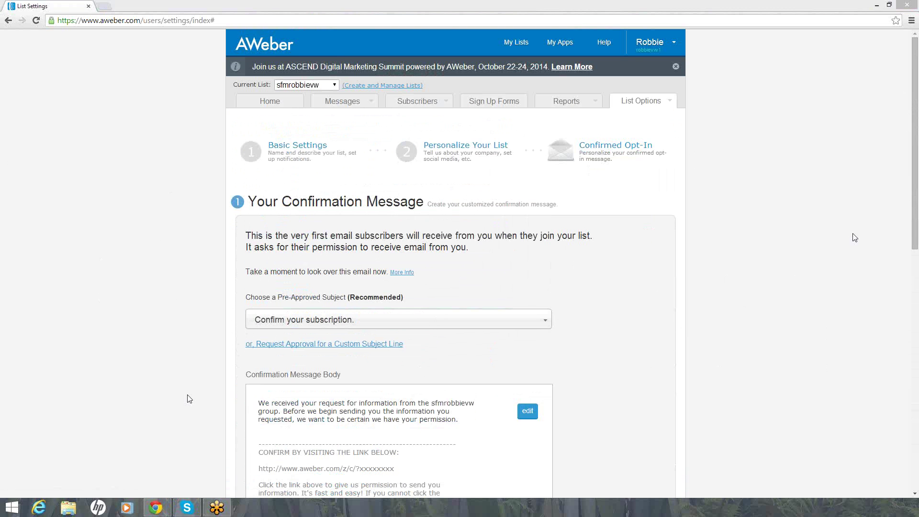
{"action": "left_click_drag", "start_coordinate": [916, 112], "coordinate": [918, 219]}
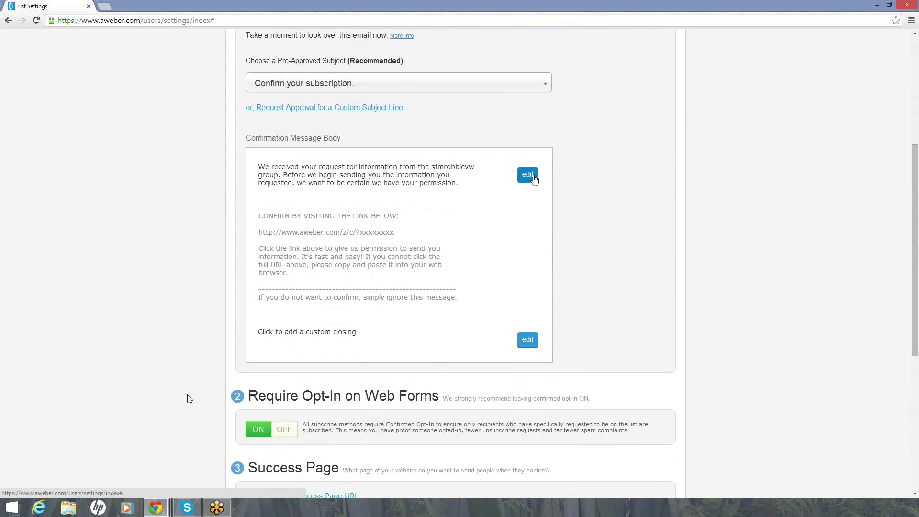
{"action": "left_click", "coordinate": [528, 175]}
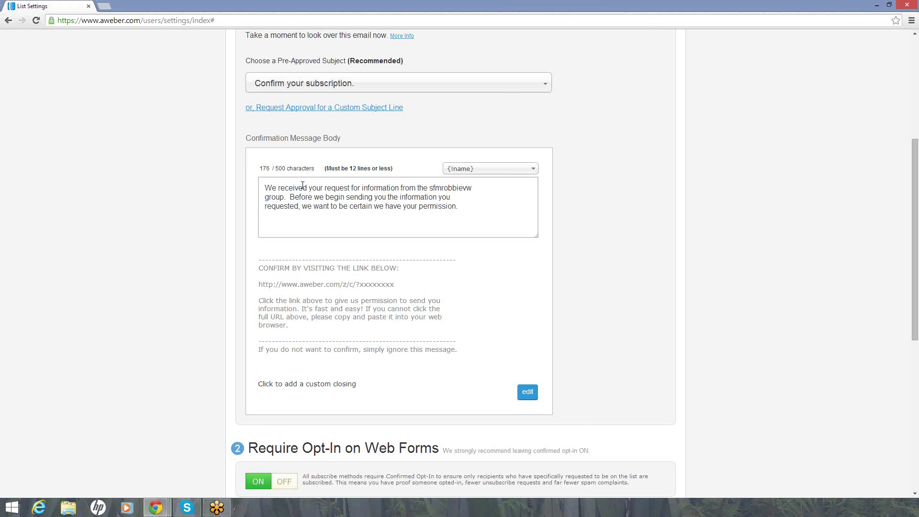
{"action": "left_click_drag", "start_coordinate": [266, 188], "coordinate": [452, 226]}
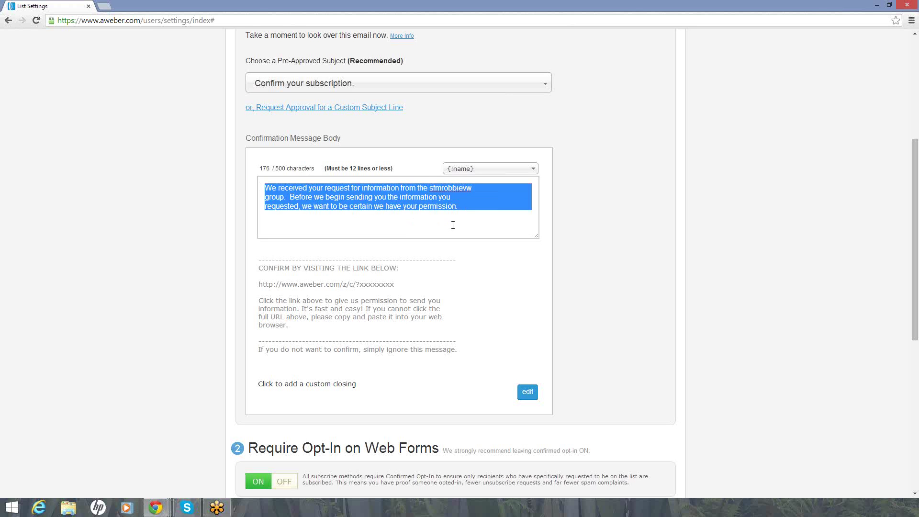
{"action": "type", "text": "Than"}
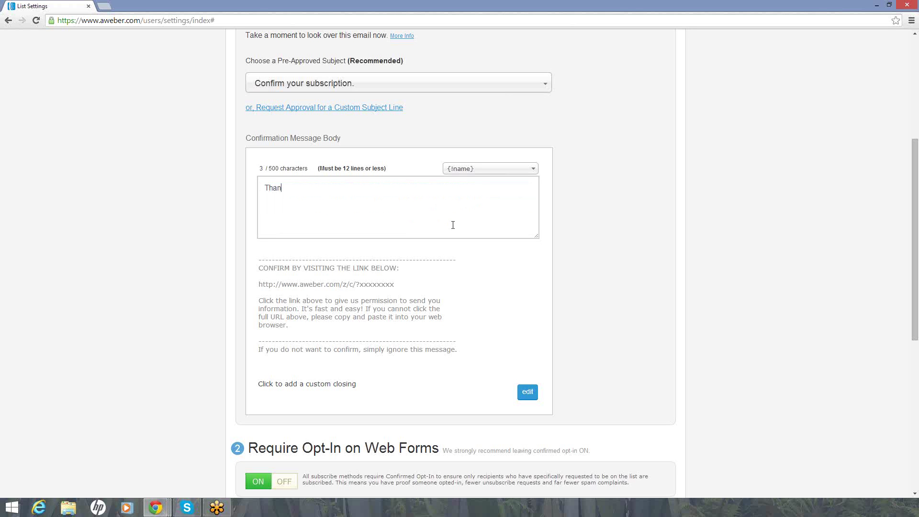
{"action": "type", "text": "k you fo"}
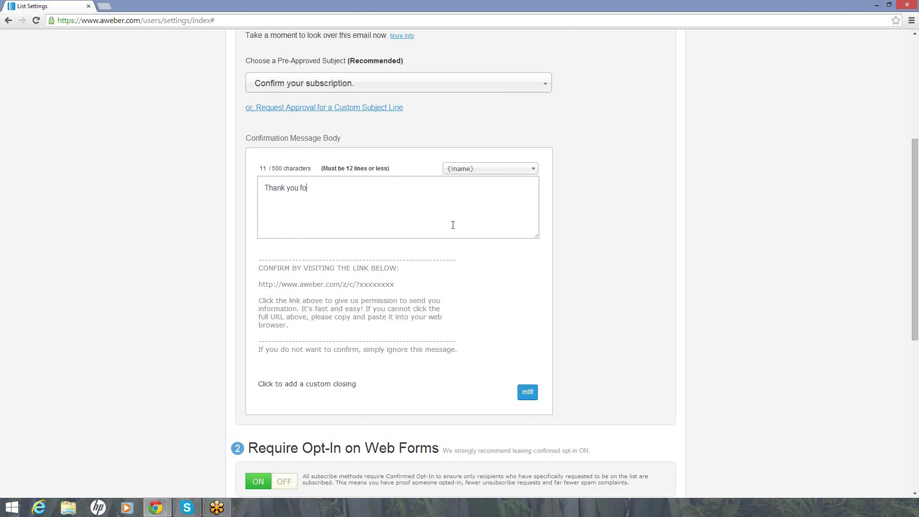
{"action": "type", "text": "r signing up to recieve"}
{"action": "right_click", "coordinate": [374, 188]}
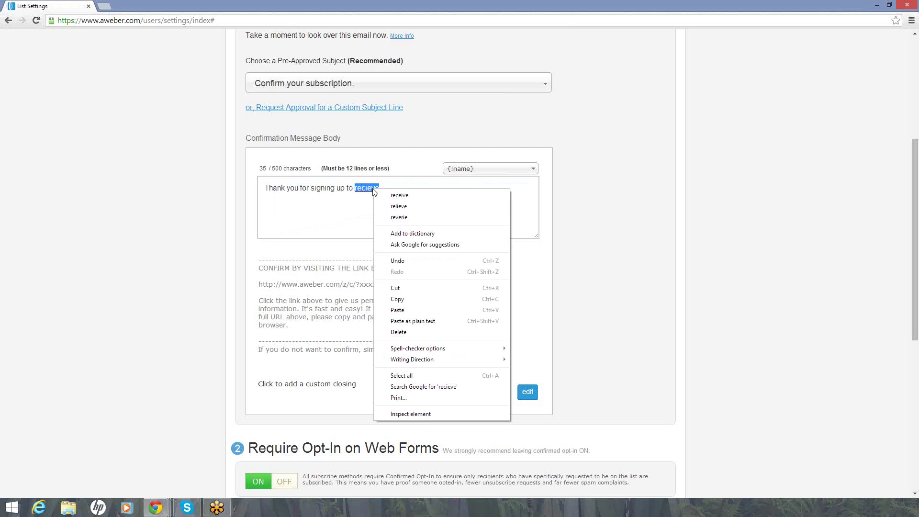
{"action": "left_click", "coordinate": [398, 195]}
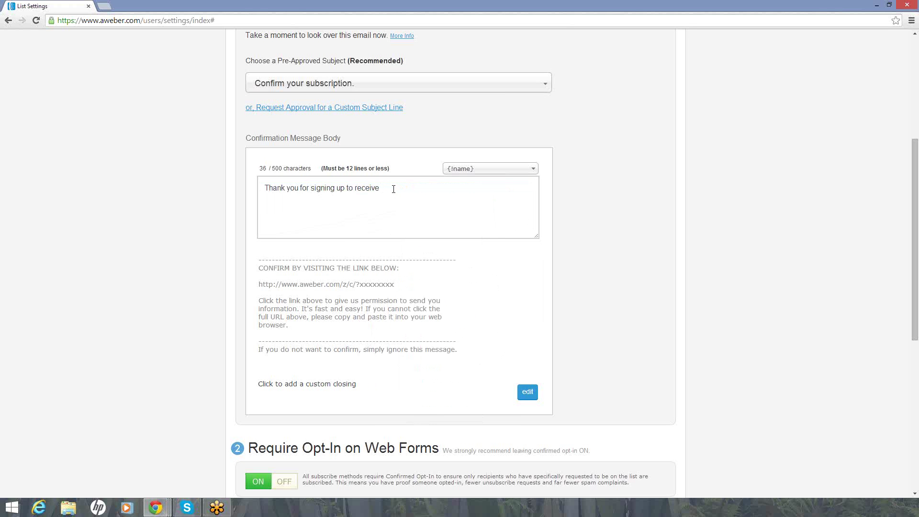
- Continue the introduction with "the video series" and add a second line reading "Click to confirm this is your email address"
{"action": "type", "text": "the vidoe series"}
{"action": "right_click", "coordinate": [410, 188]}
{"action": "left_click", "coordinate": [433, 191]}
{"action": "left_click", "coordinate": [441, 188]}
{"action": "type", "text": "Click to con irm this is your e"}
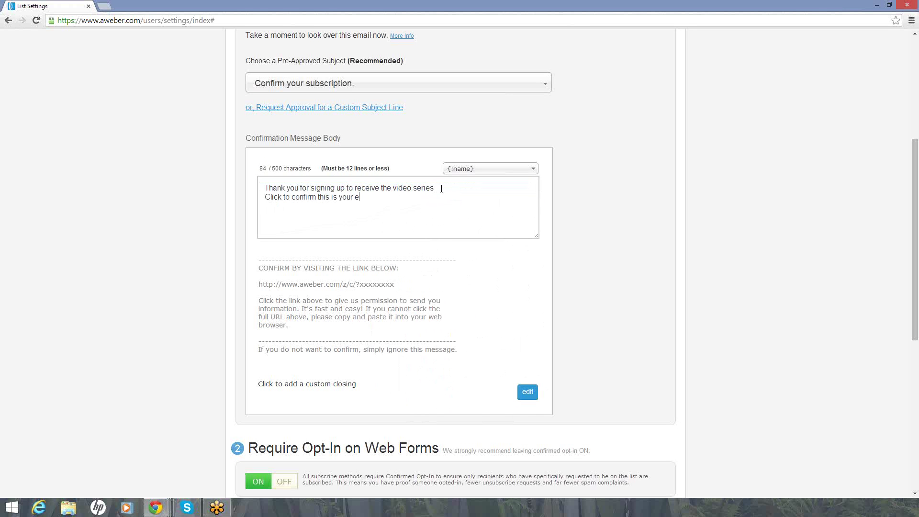
{"action": "type", "text": "mail address"}
{"action": "left_click", "coordinate": [288, 483]}
{"action": "left_click", "coordinate": [359, 314]}
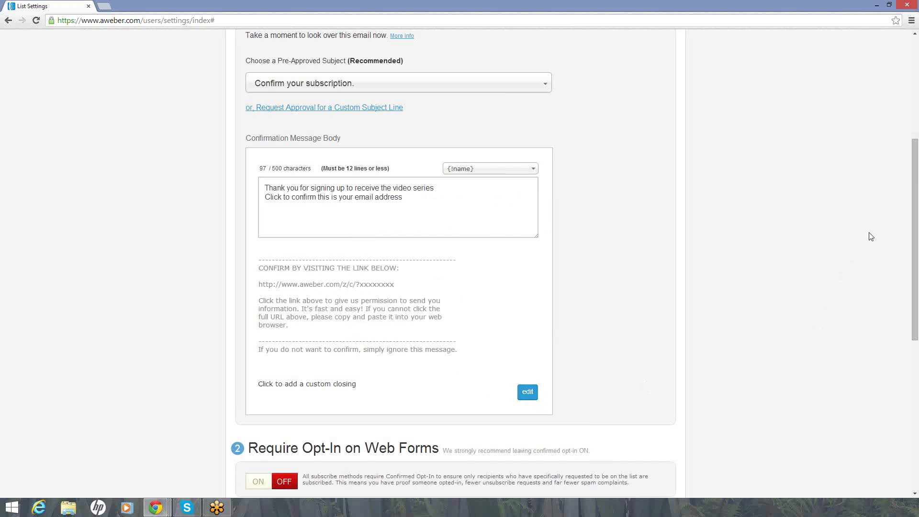
{"action": "left_click_drag", "start_coordinate": [917, 174], "coordinate": [915, 270]}
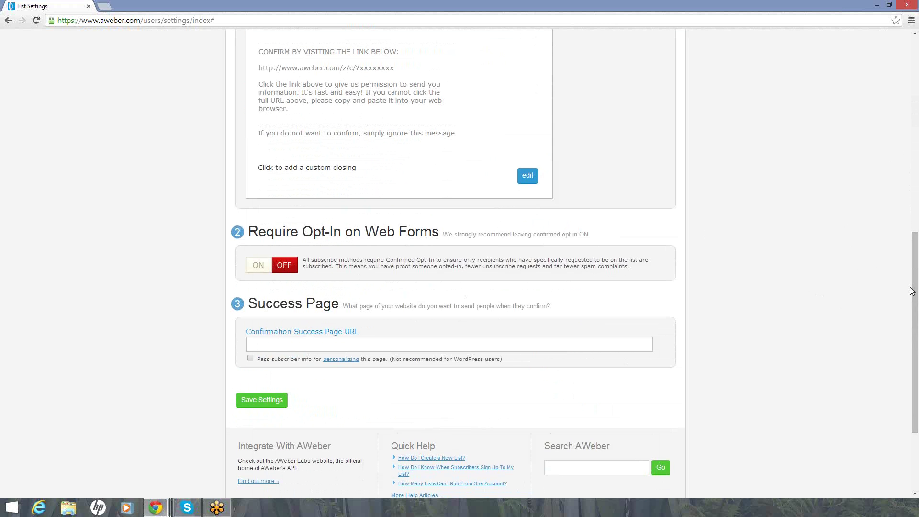
{"action": "left_click_drag", "start_coordinate": [915, 273], "coordinate": [915, 313]}
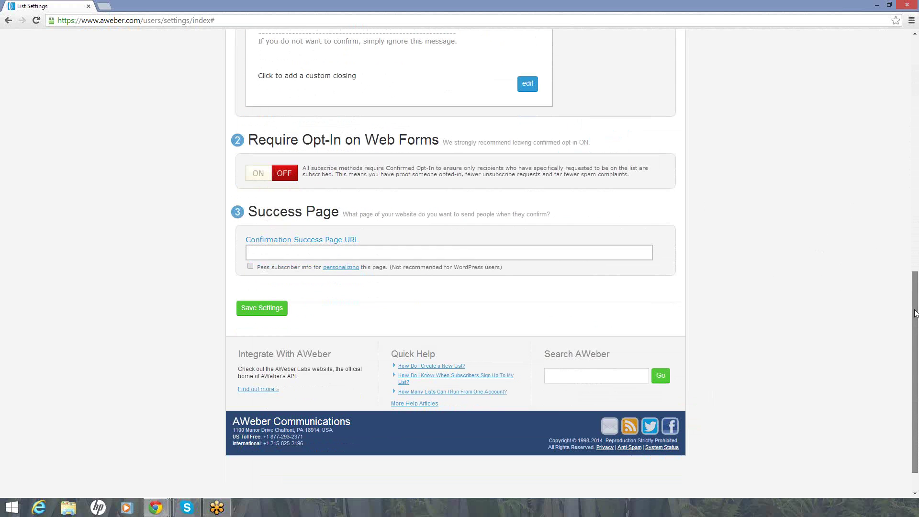
{"action": "left_click", "coordinate": [268, 254]}
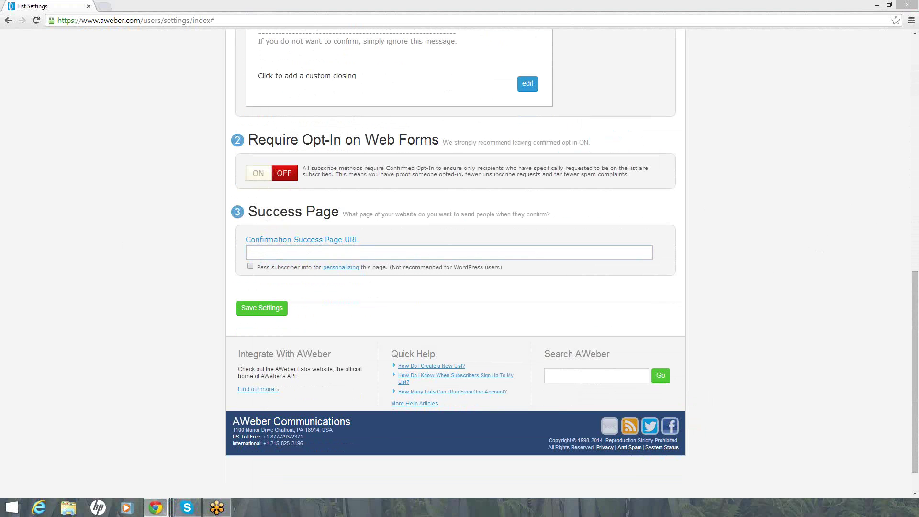
{"action": "left_click", "coordinate": [267, 252]}
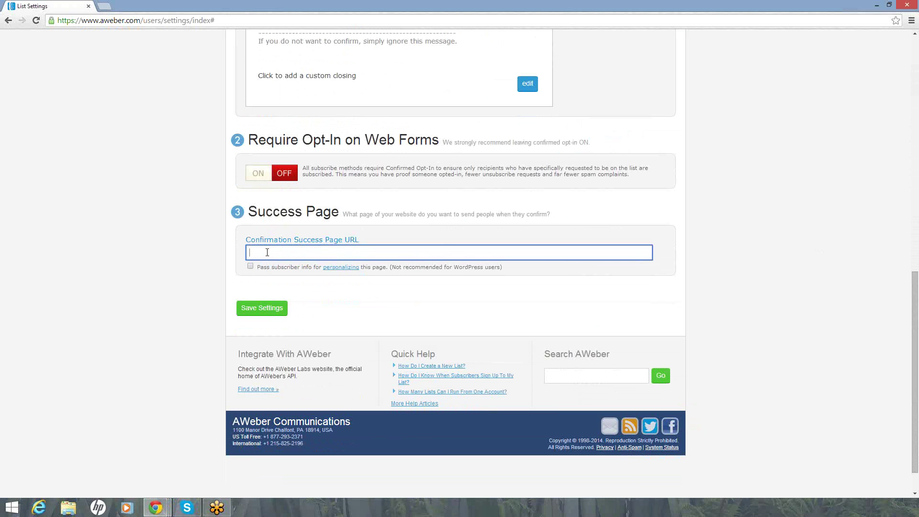
{"action": "type", "text": "https://connect.thesixfigurementors.com/signup/app-sfm/create-account"}
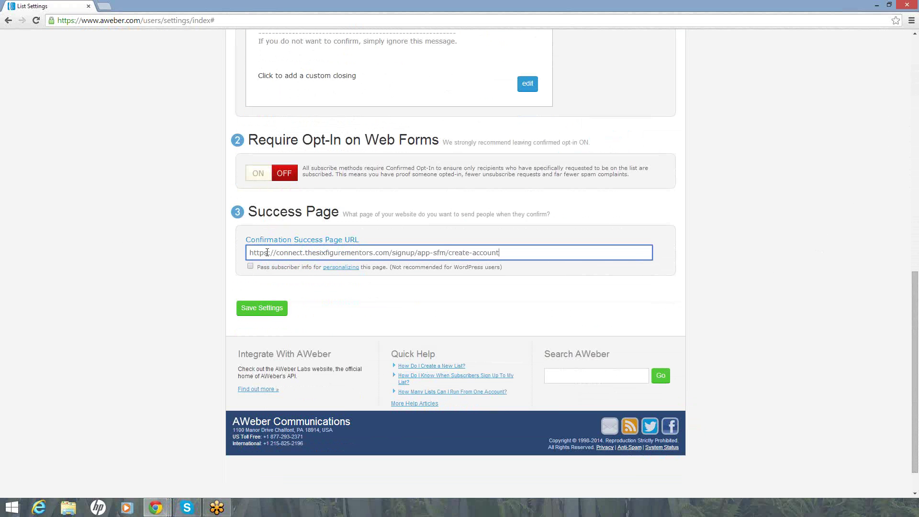
{"action": "left_click", "coordinate": [267, 311]}
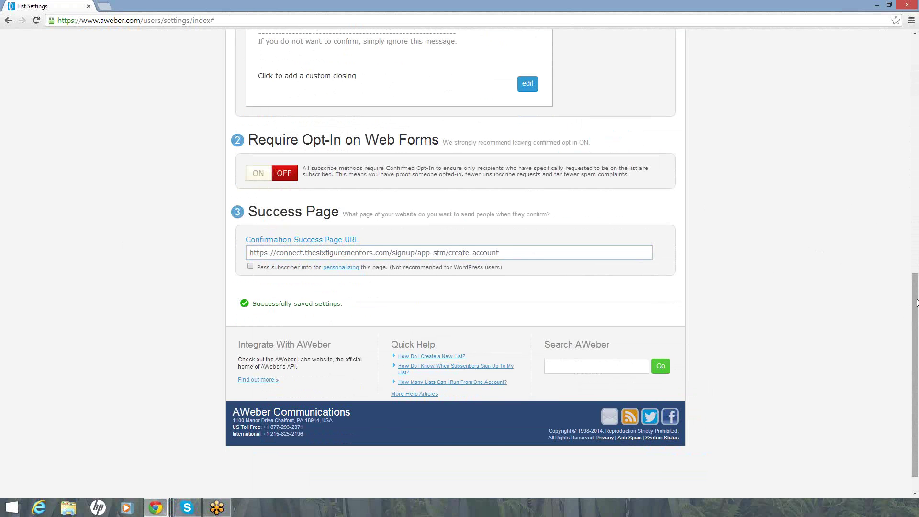
- Return to the Basic Settings page of the list options and look over the basic list information
{"action": "mouse_move", "coordinate": [915, 305]}
{"action": "left_mouse_down"}
{"action": "mouse_move", "coordinate": [916, 61]}
{"action": "mouse_move", "coordinate": [916, 301]}
{"action": "left_mouse_up"}
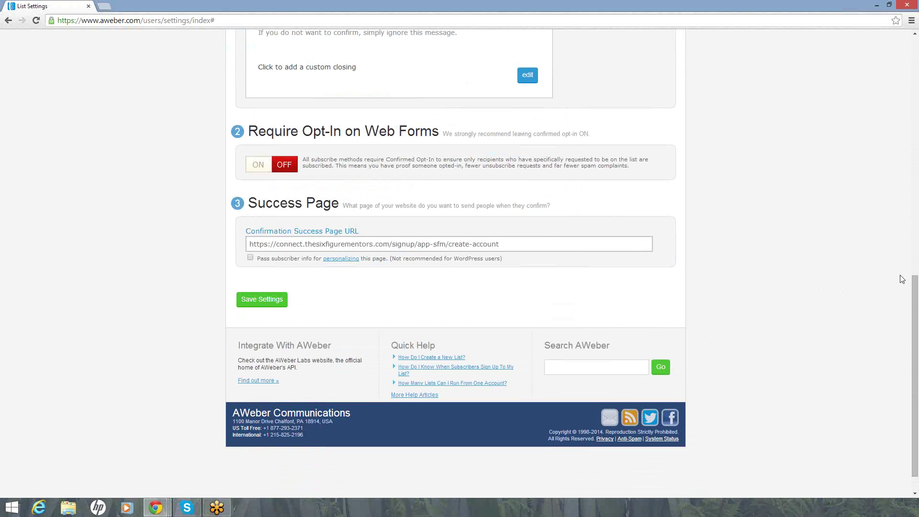
{"action": "left_click_drag", "start_coordinate": [915, 297], "coordinate": [915, 57]}
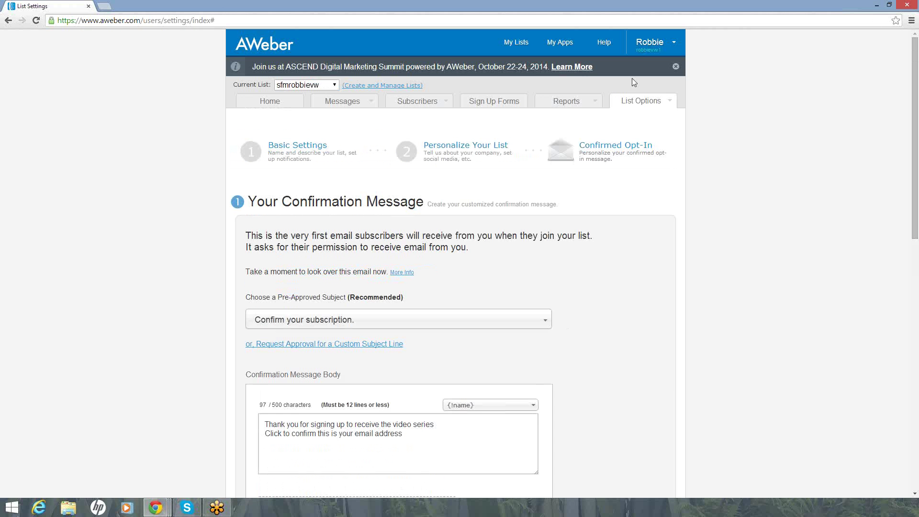
{"action": "mouse_move", "coordinate": [636, 103]}
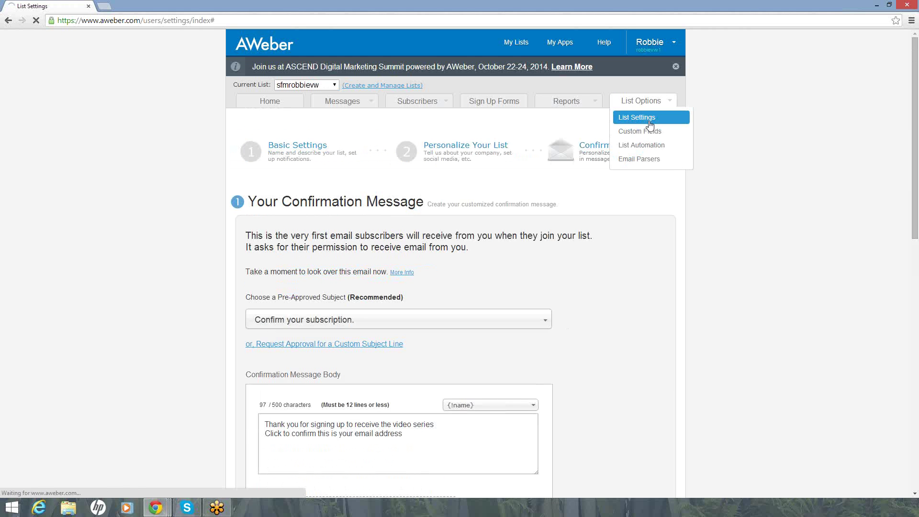
{"action": "left_click", "coordinate": [657, 134]}
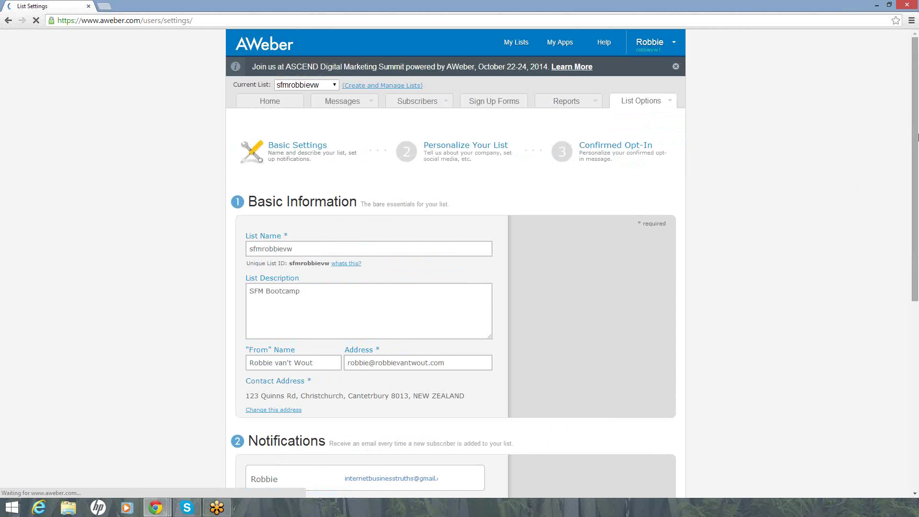
{"action": "left_click_drag", "start_coordinate": [915, 139], "coordinate": [914, 118]}
- Open the Manage Subscribers page for the sfmrobbievw list and look at the subscriber options
{"action": "mouse_move", "coordinate": [416, 91]}
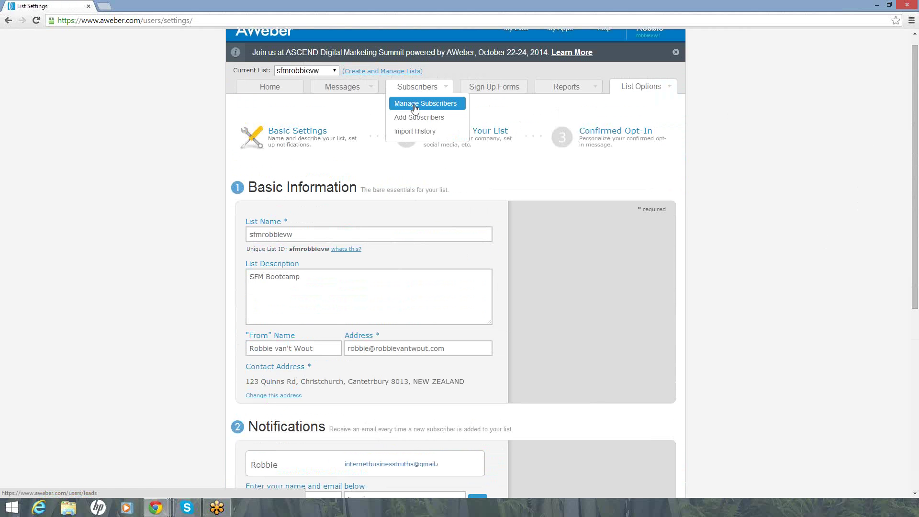
{"action": "left_click", "coordinate": [415, 105]}
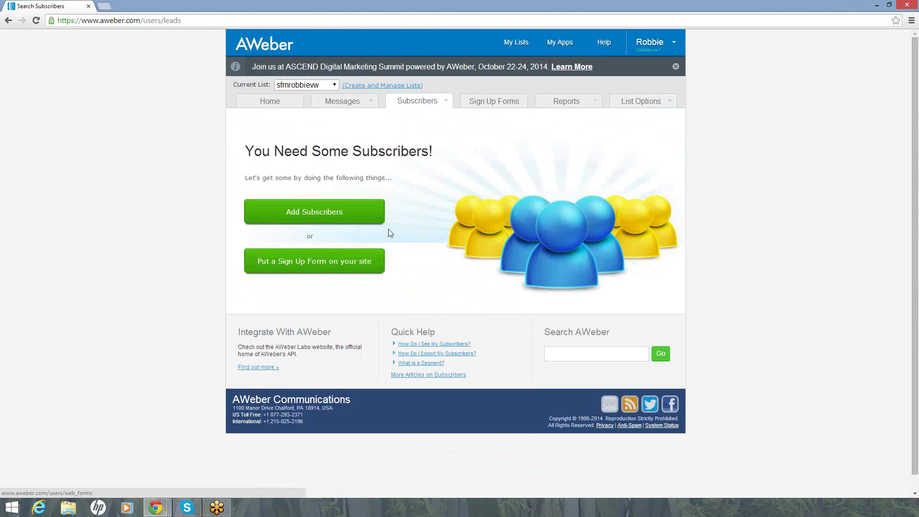
{"action": "left_click", "coordinate": [416, 102]}
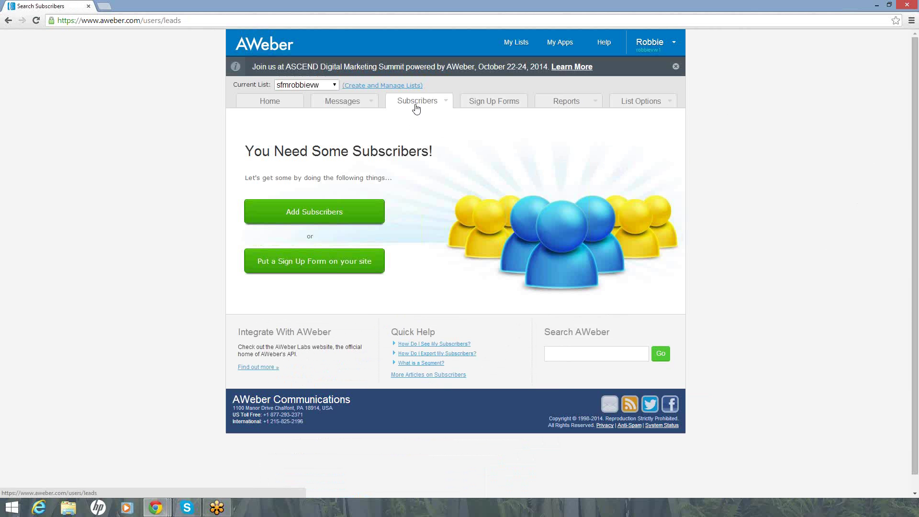
{"action": "mouse_move", "coordinate": [416, 108]}
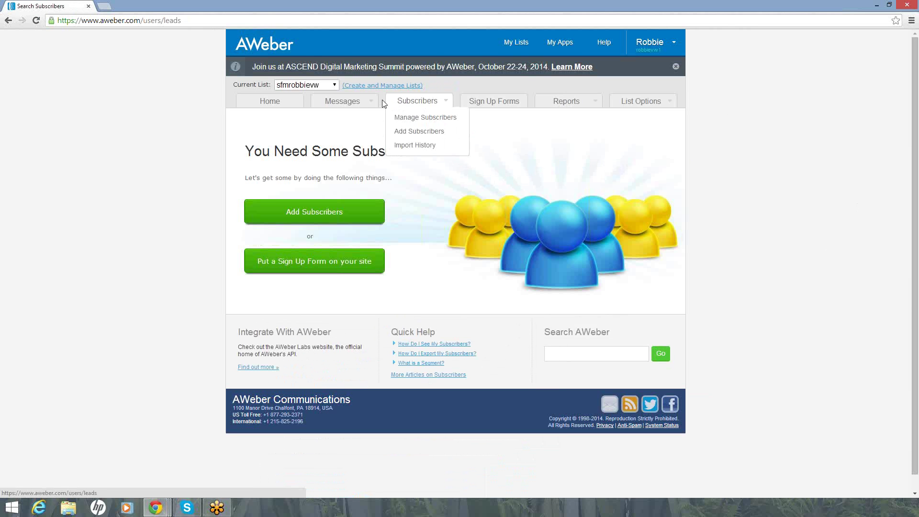
{"action": "left_click", "coordinate": [415, 123]}
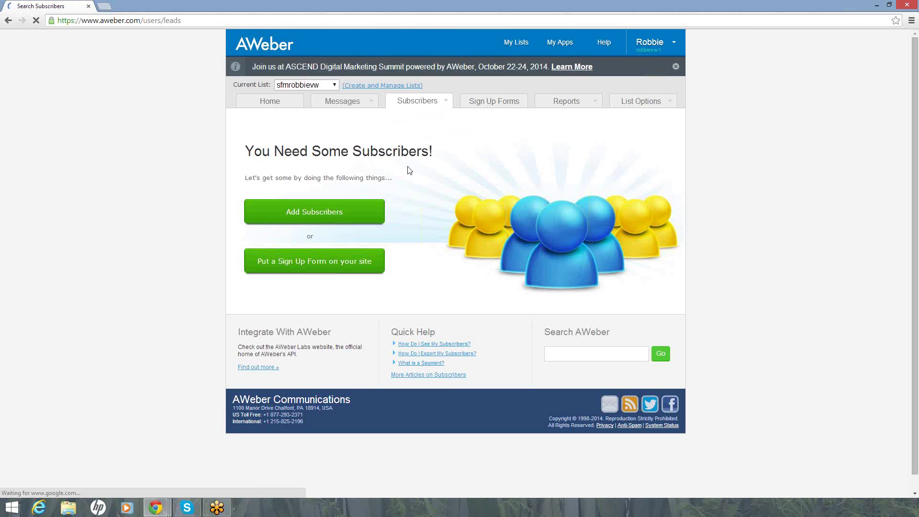
{"action": "mouse_move", "coordinate": [417, 106]}
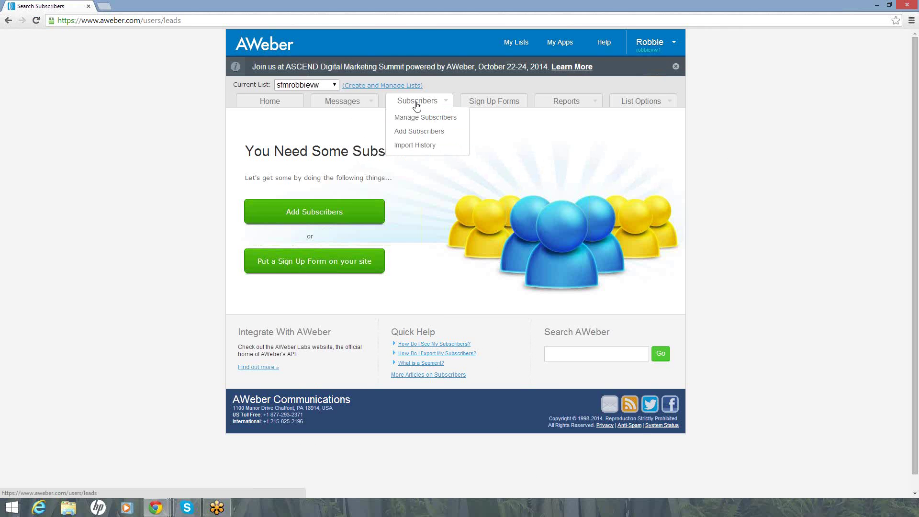
- Switch the current list to sfmdea313 and show its subscribers
{"action": "left_click", "coordinate": [335, 85]}
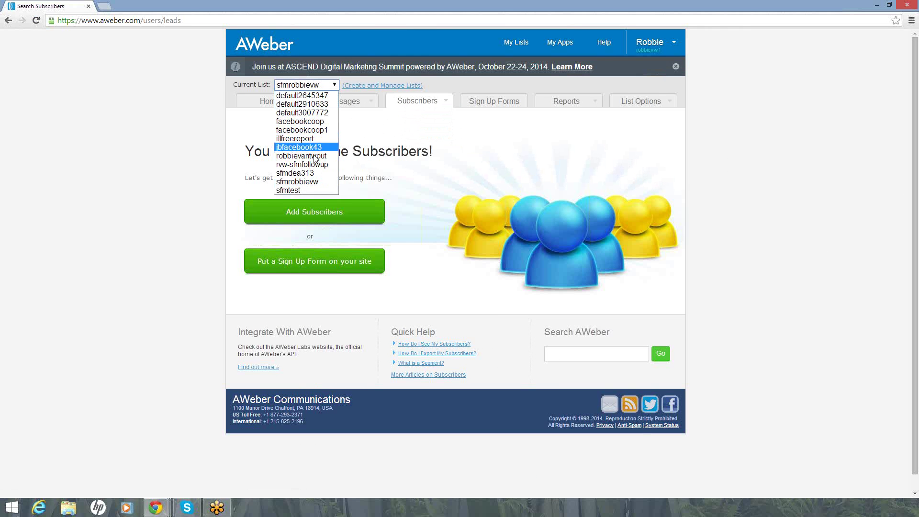
{"action": "left_click", "coordinate": [311, 172]}
{"action": "mouse_move", "coordinate": [418, 111]}
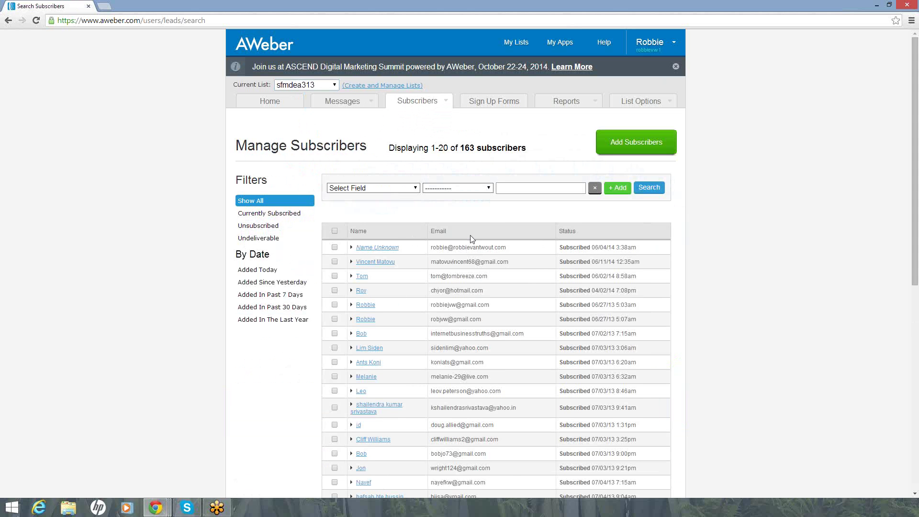
- Set the subscriber search filter to No Opens with the "since" condition
{"action": "left_click", "coordinate": [416, 190]}
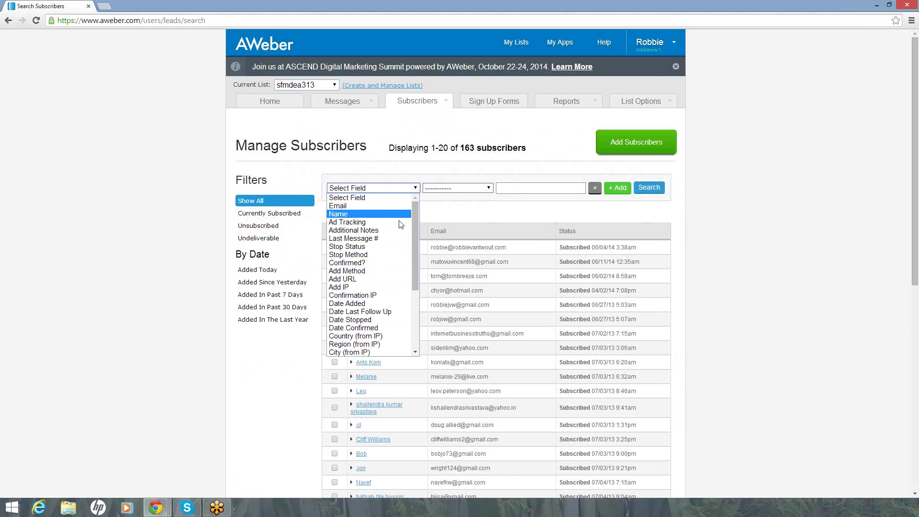
{"action": "left_click_drag", "start_coordinate": [415, 237], "coordinate": [411, 312]}
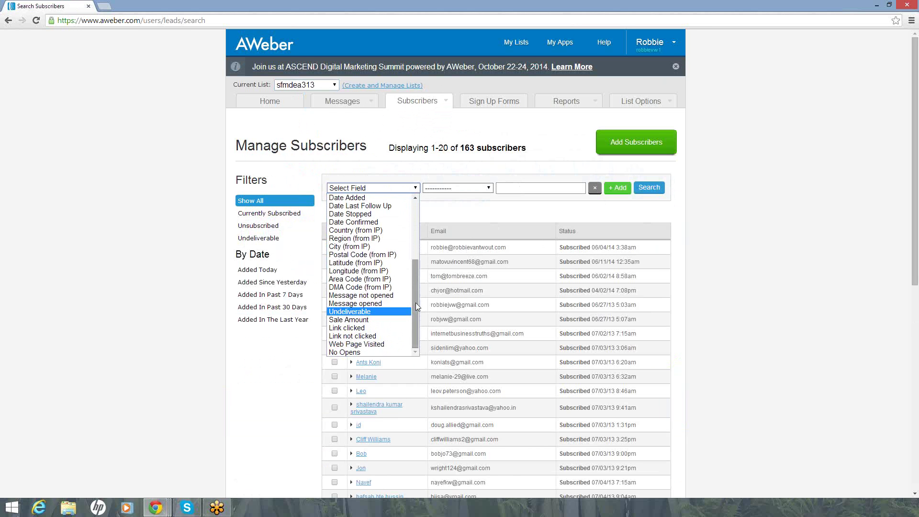
{"action": "left_click", "coordinate": [348, 352]}
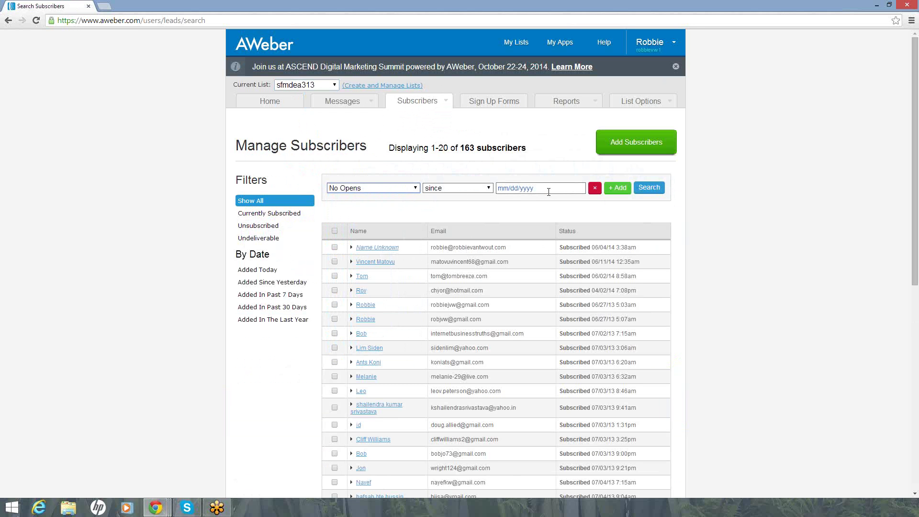
{"action": "left_click", "coordinate": [487, 186]}
{"action": "left_click", "coordinate": [487, 186]}
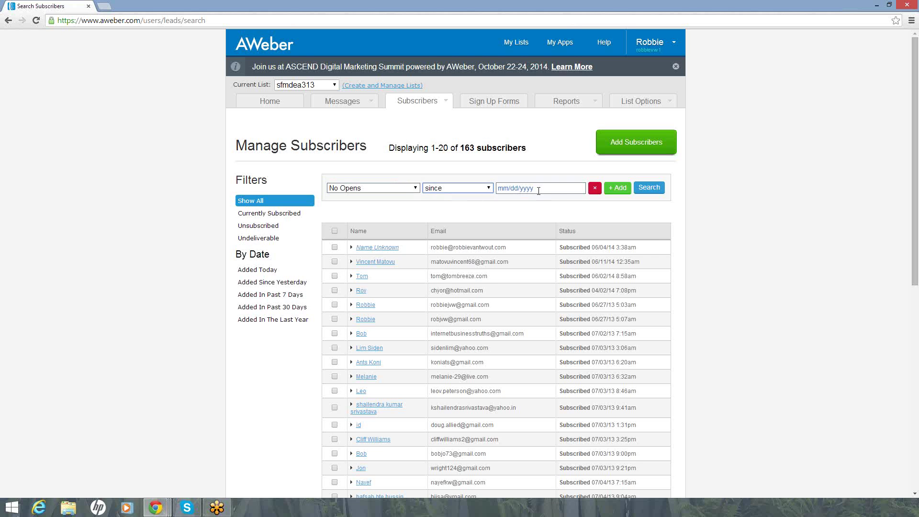
- Set the No Opens since date to 9/1/2012 and search the sfmdea313 list for matching subscribers
{"action": "left_click", "coordinate": [579, 190]}
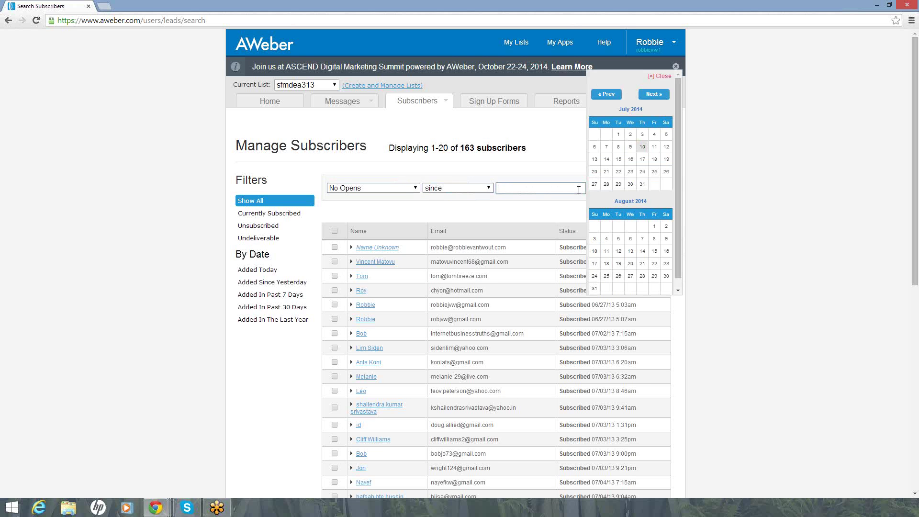
{"action": "left_click", "coordinate": [609, 95]}
{"action": "left_click", "coordinate": [609, 95]}
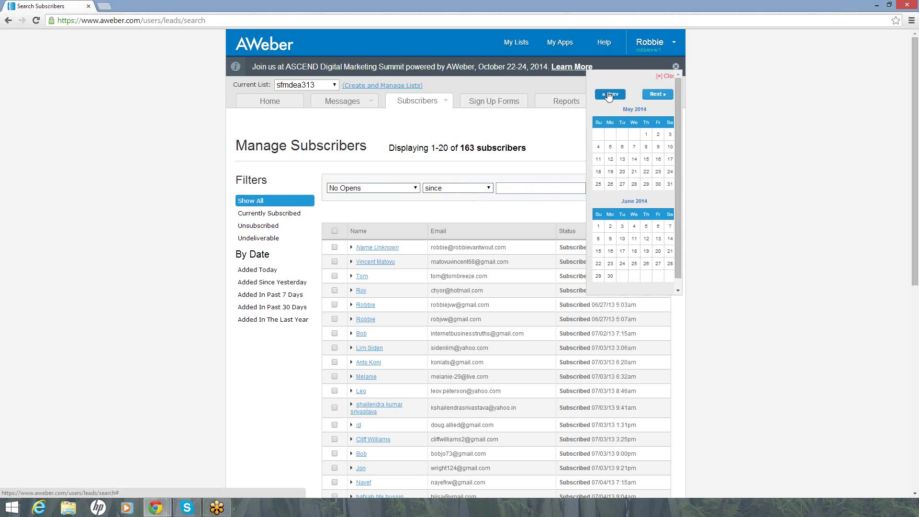
{"action": "left_click", "coordinate": [609, 95]}
{"action": "triple_click", "coordinate": [609, 95]}
{"action": "double_click", "coordinate": [609, 95]}
{"action": "double_click", "coordinate": [609, 95]}
{"action": "triple_click", "coordinate": [609, 94]}
{"action": "triple_click", "coordinate": [609, 95]}
{"action": "double_click", "coordinate": [609, 95]}
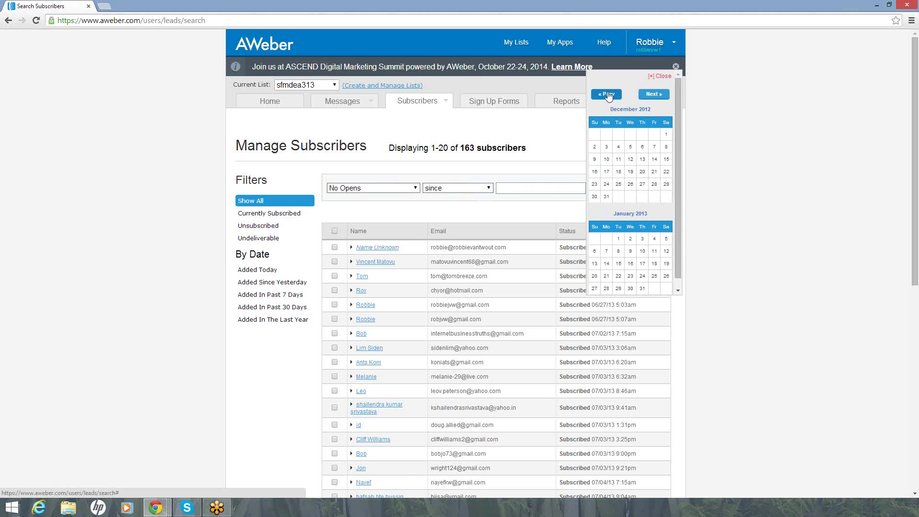
{"action": "triple_click", "coordinate": [609, 95]}
{"action": "left_click", "coordinate": [666, 134]}
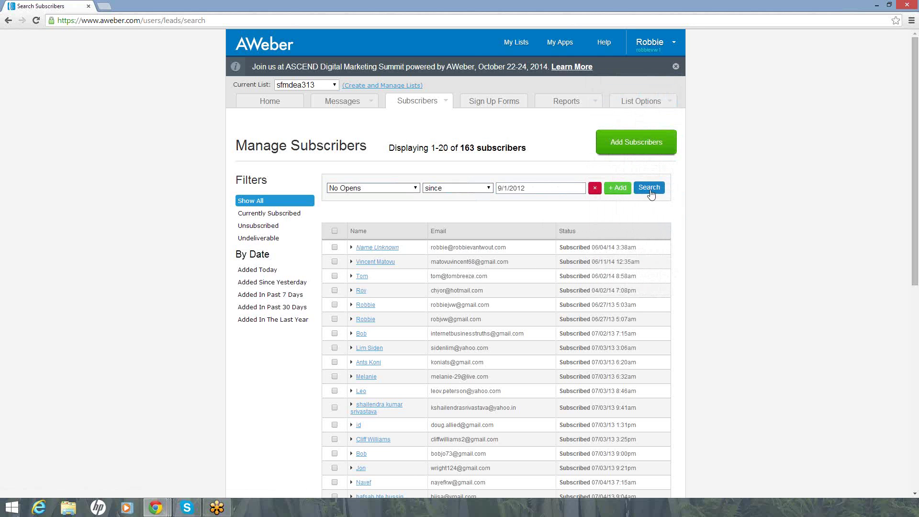
{"action": "left_click", "coordinate": [650, 189]}
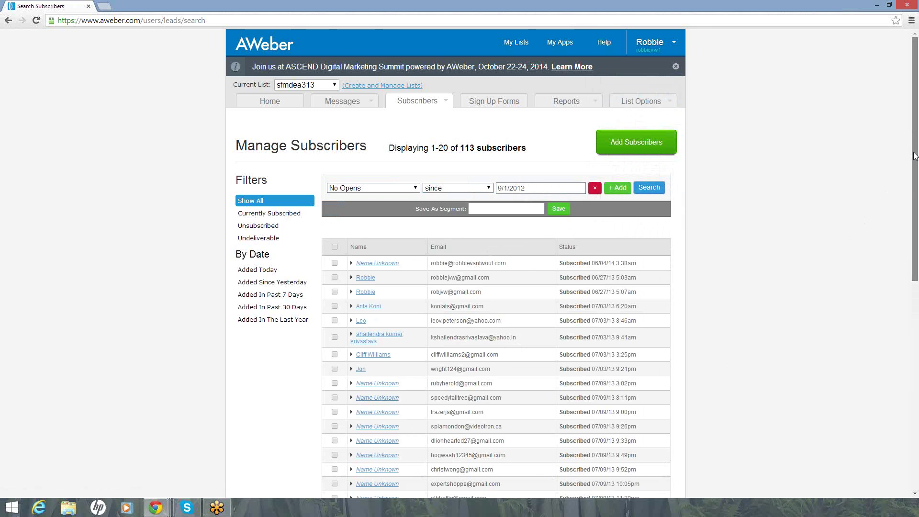
{"action": "mouse_move", "coordinate": [914, 124]}
{"action": "left_mouse_down"}
{"action": "mouse_move", "coordinate": [915, 217]}
{"action": "mouse_move", "coordinate": [915, 123]}
{"action": "left_mouse_up"}
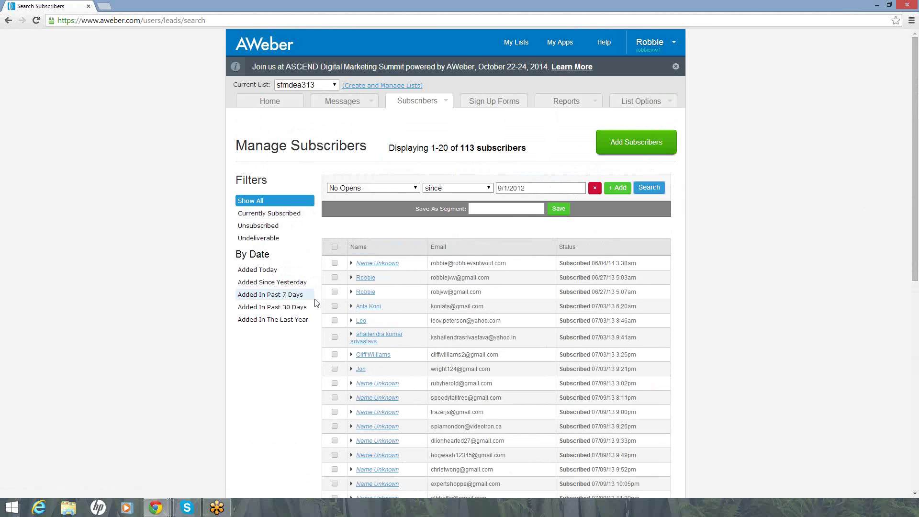
- Change the field of the existing search condition to Last Message #
{"action": "left_click", "coordinate": [413, 188]}
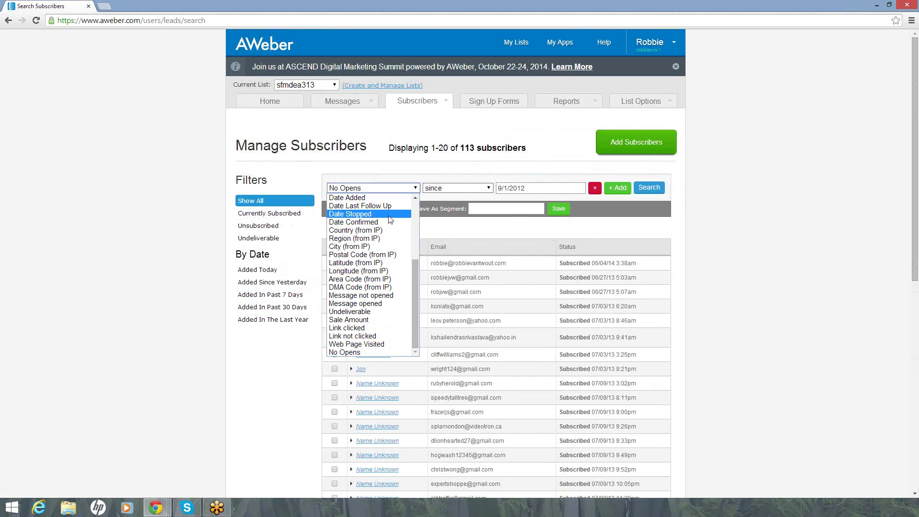
{"action": "left_click_drag", "start_coordinate": [415, 280], "coordinate": [422, 225]}
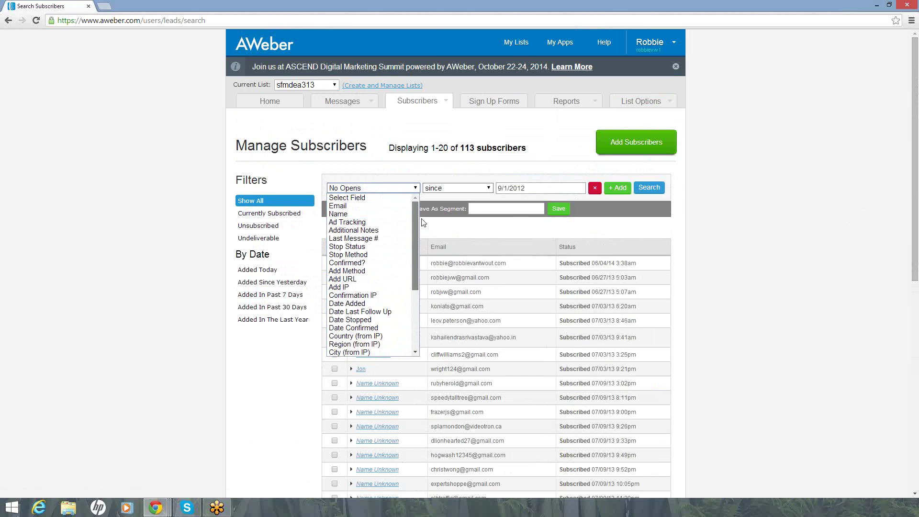
{"action": "left_click", "coordinate": [362, 238]}
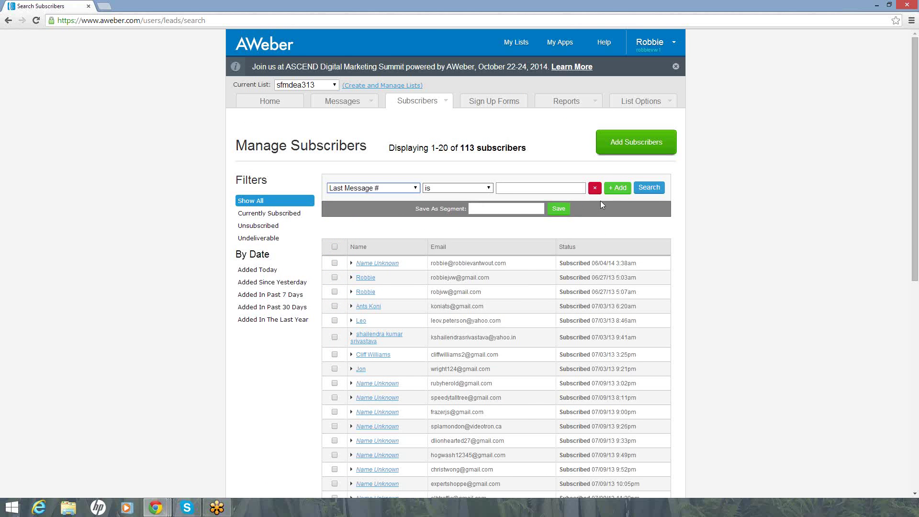
- Add a second search condition for No Opens since, and set the Last Message # value to 4
{"action": "left_click", "coordinate": [617, 188]}
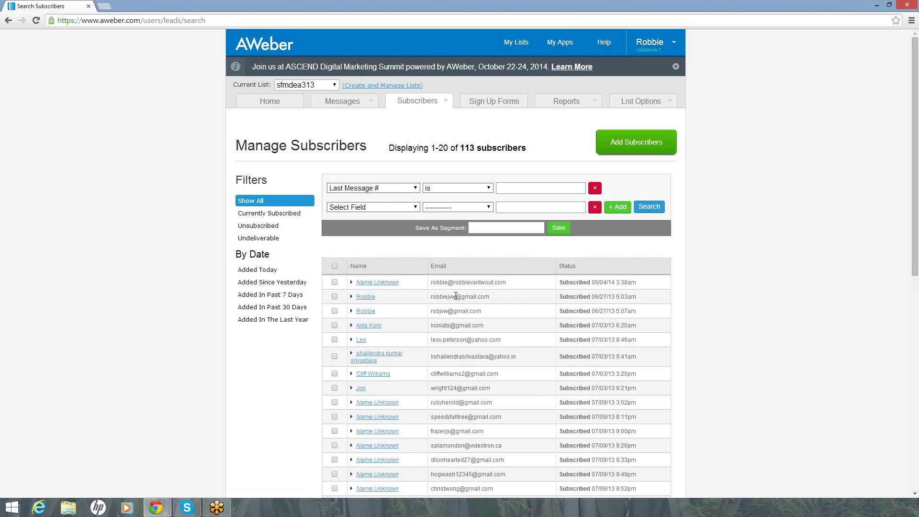
{"action": "left_click", "coordinate": [416, 208]}
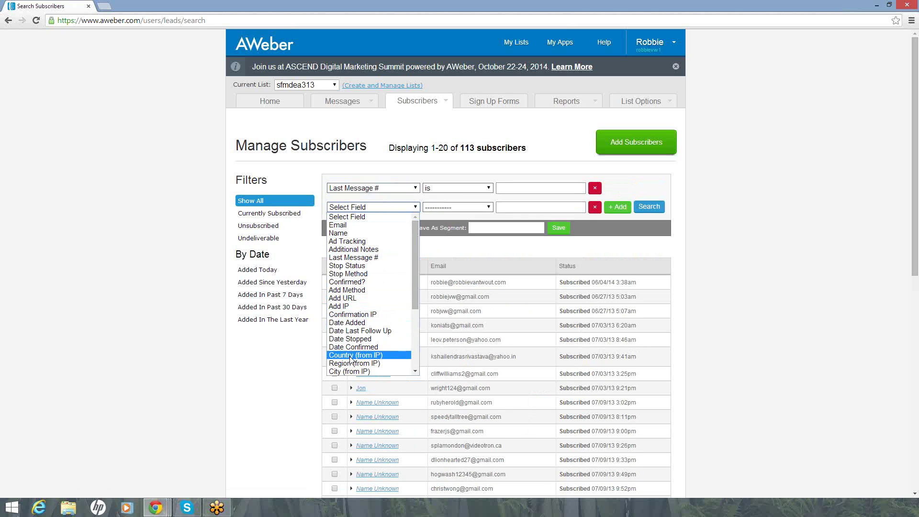
{"action": "left_click_drag", "start_coordinate": [413, 257], "coordinate": [410, 340]}
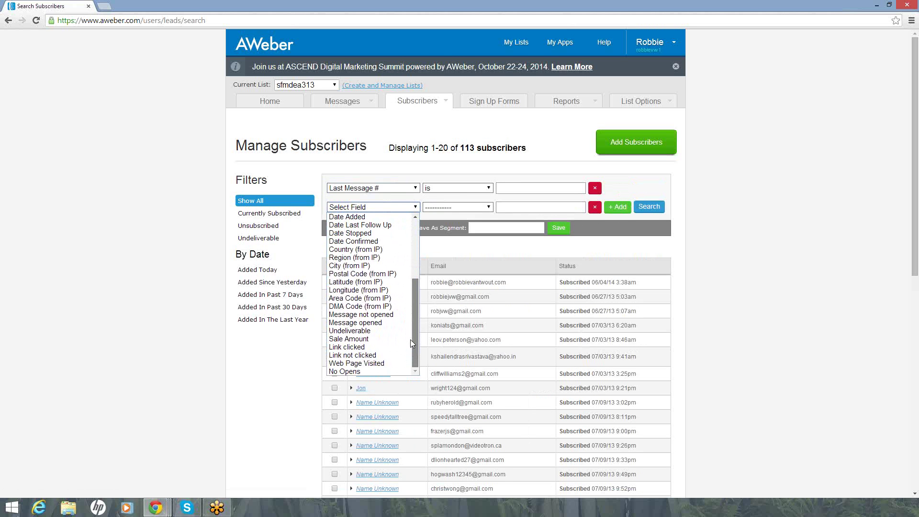
{"action": "left_click", "coordinate": [349, 372]}
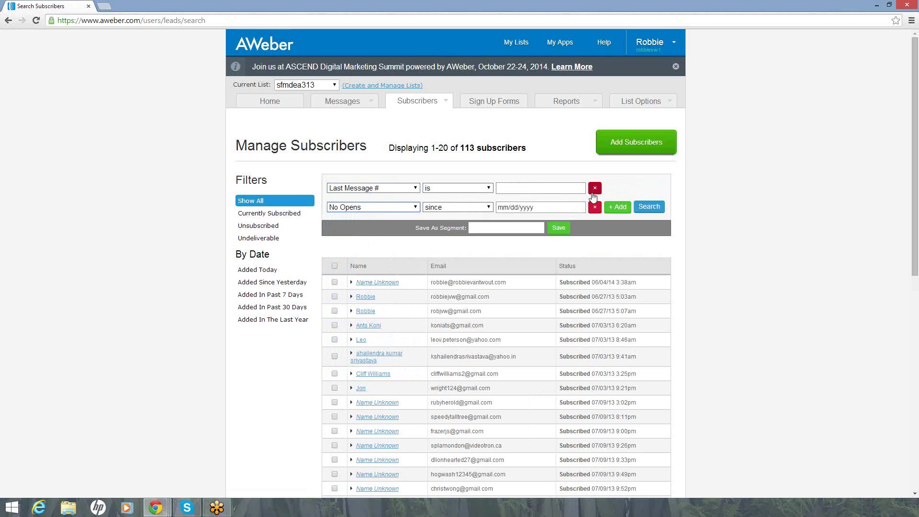
{"action": "left_click", "coordinate": [541, 190]}
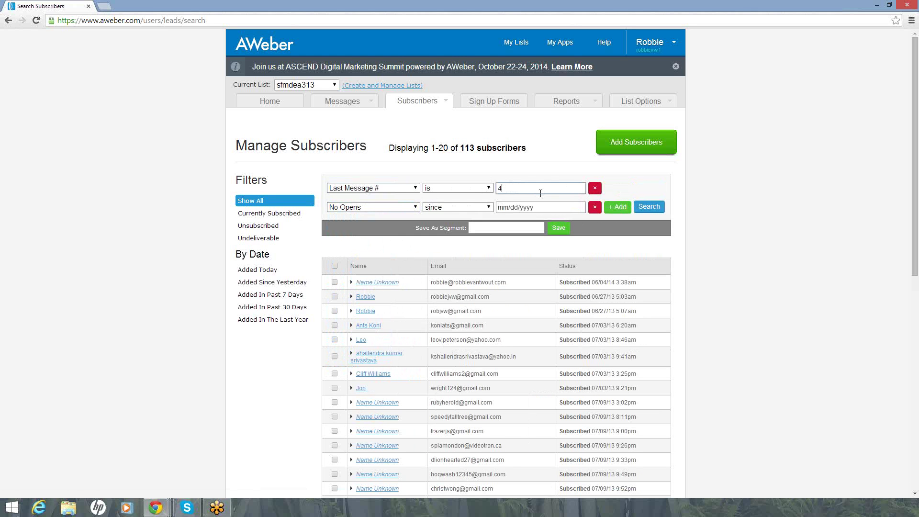
- Set the second condition's No Opens since date to 9/1/2012 and run the combined subscriber search
{"action": "left_click", "coordinate": [565, 207]}
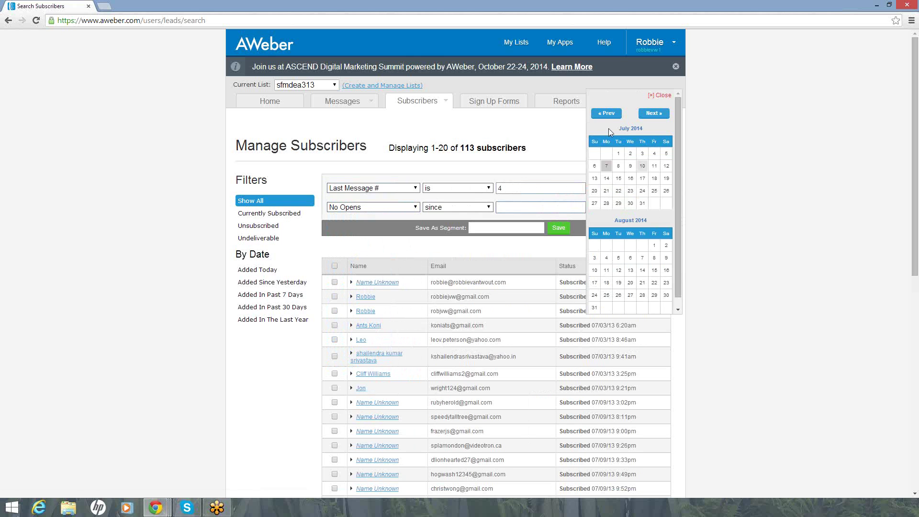
{"action": "left_click", "coordinate": [606, 113]}
{"action": "left_click", "coordinate": [607, 113]}
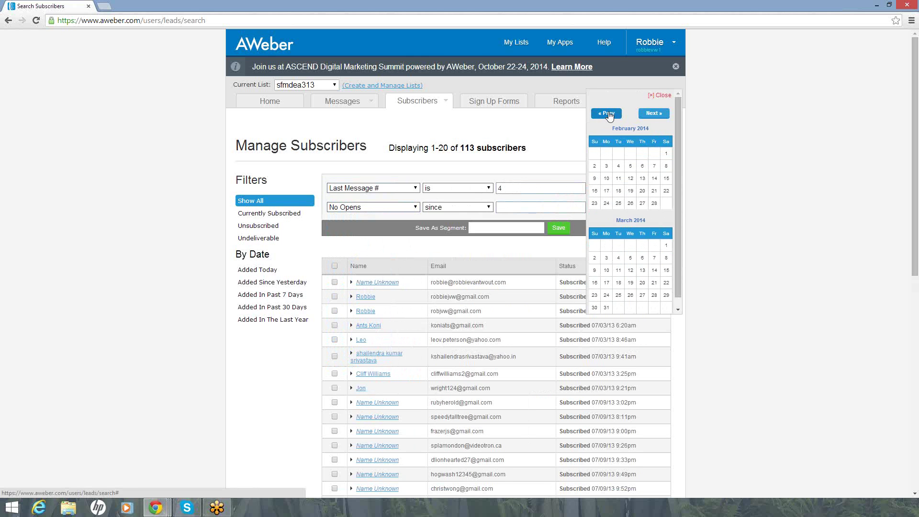
{"action": "left_click", "coordinate": [606, 114]}
{"action": "left_click", "coordinate": [606, 113]}
{"action": "left_click", "coordinate": [610, 115]}
{"action": "left_click", "coordinate": [610, 115]}
{"action": "left_click", "coordinate": [610, 115]}
{"action": "left_click", "coordinate": [610, 115]}
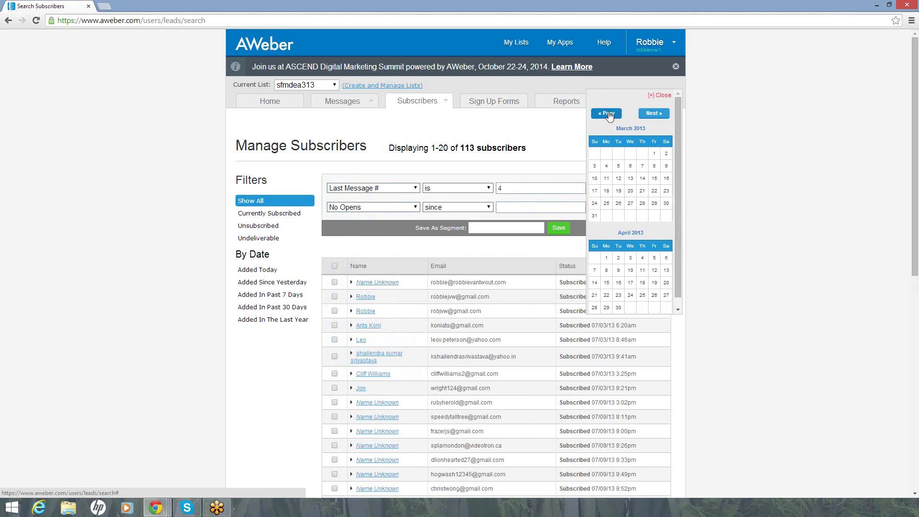
{"action": "left_click", "coordinate": [610, 115]}
{"action": "left_click", "coordinate": [610, 115]}
{"action": "left_click", "coordinate": [610, 115]}
{"action": "left_click", "coordinate": [610, 115]}
{"action": "left_click", "coordinate": [610, 115]}
{"action": "left_click", "coordinate": [669, 153]}
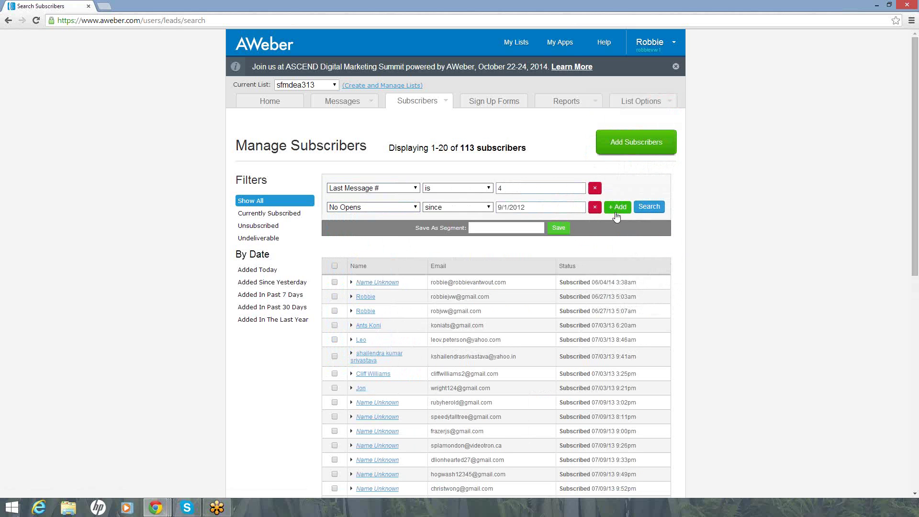
{"action": "left_click", "coordinate": [649, 207]}
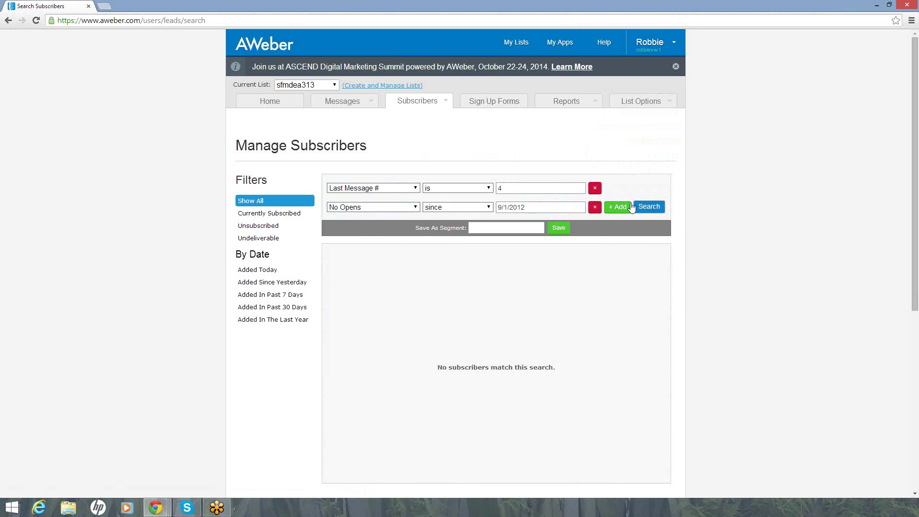
- Apply the Unsubscribed filter to the subscribers of the sfmdea313 list
{"action": "left_click", "coordinate": [511, 189]}
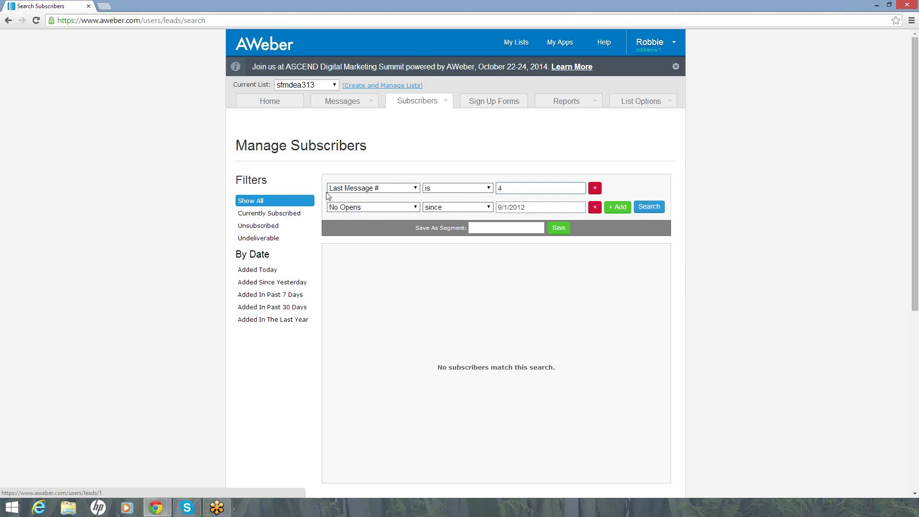
{"action": "left_click", "coordinate": [259, 225]}
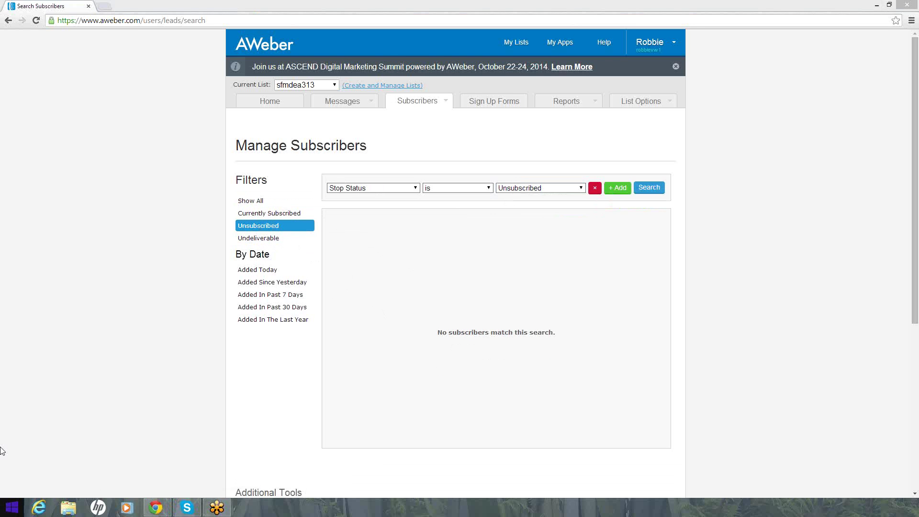
- Change the search condition from Stop Status to Message not opened and run the search without choosing a message
{"action": "left_click", "coordinate": [411, 191]}
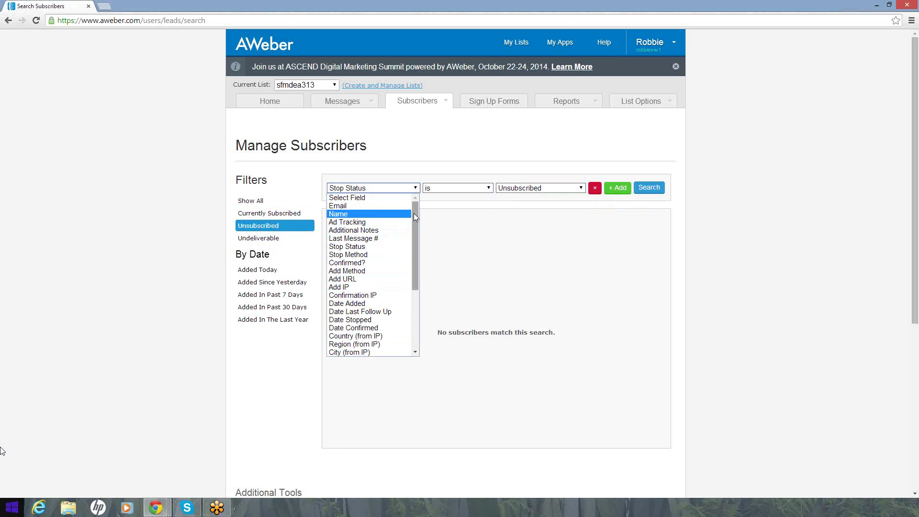
{"action": "left_click_drag", "start_coordinate": [415, 217], "coordinate": [422, 248]}
{"action": "left_click", "coordinate": [416, 188]}
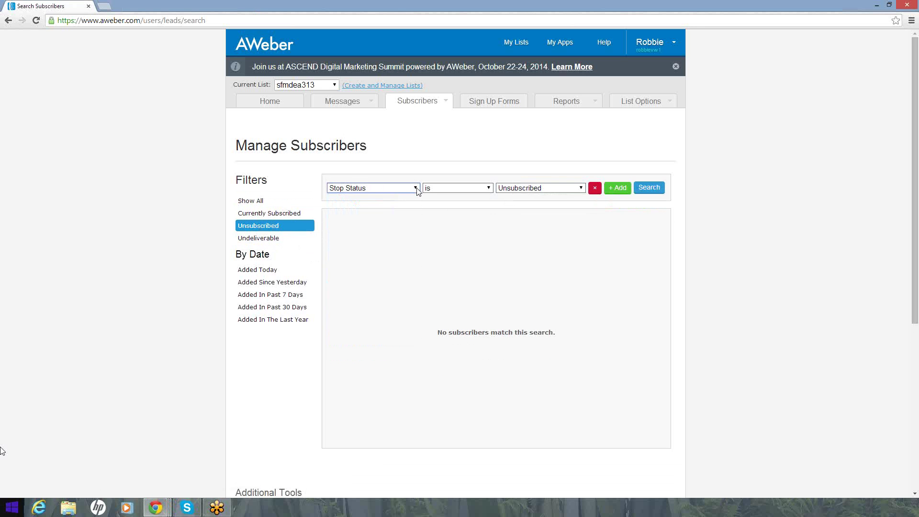
{"action": "left_click", "coordinate": [417, 188]}
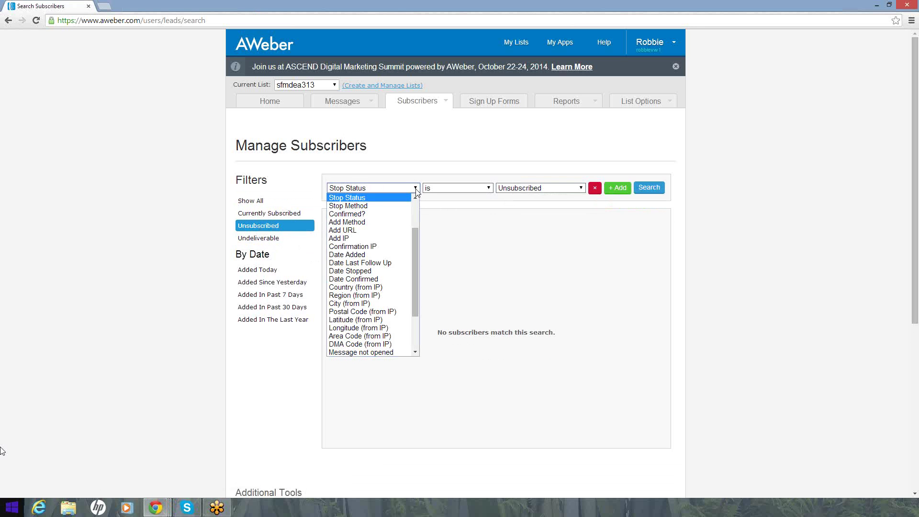
{"action": "left_click", "coordinate": [386, 353]}
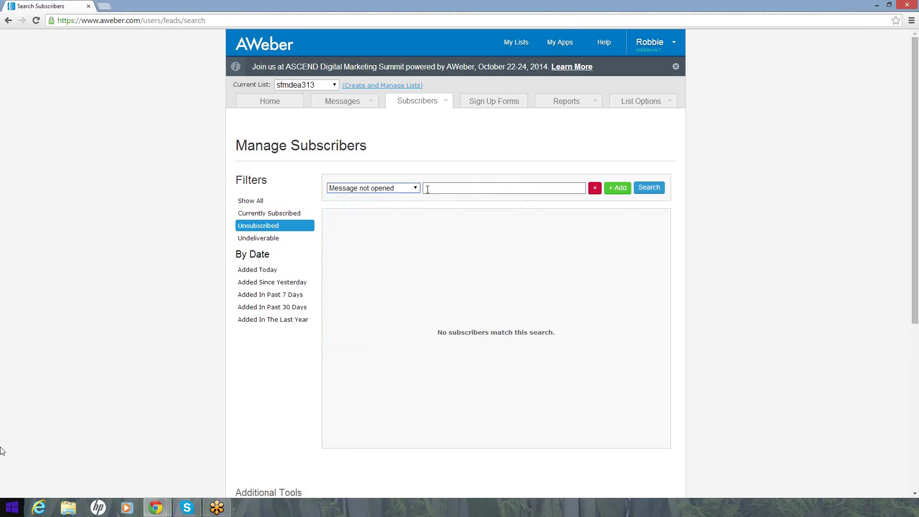
{"action": "left_click", "coordinate": [648, 188]}
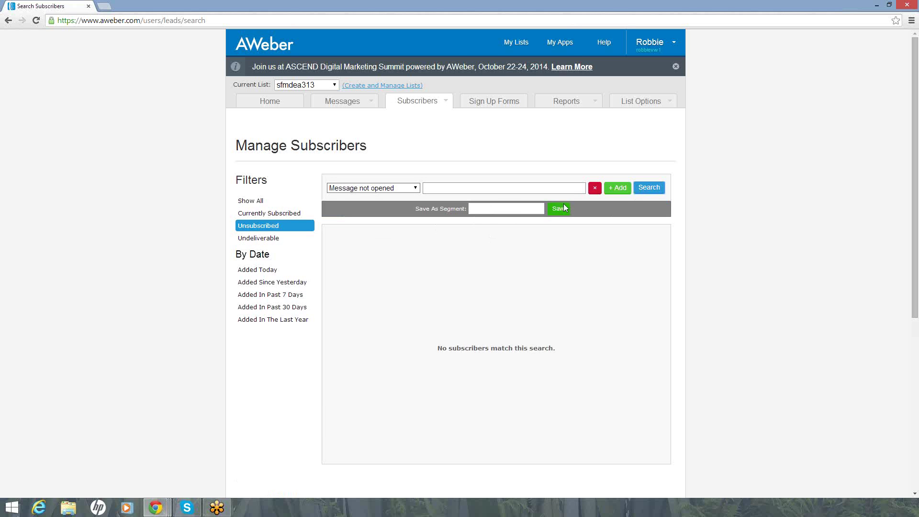
- Search for subscribers who have not opened follow-up 5, "[Video 5] Earn multiple income streams"
{"action": "left_click", "coordinate": [498, 188]}
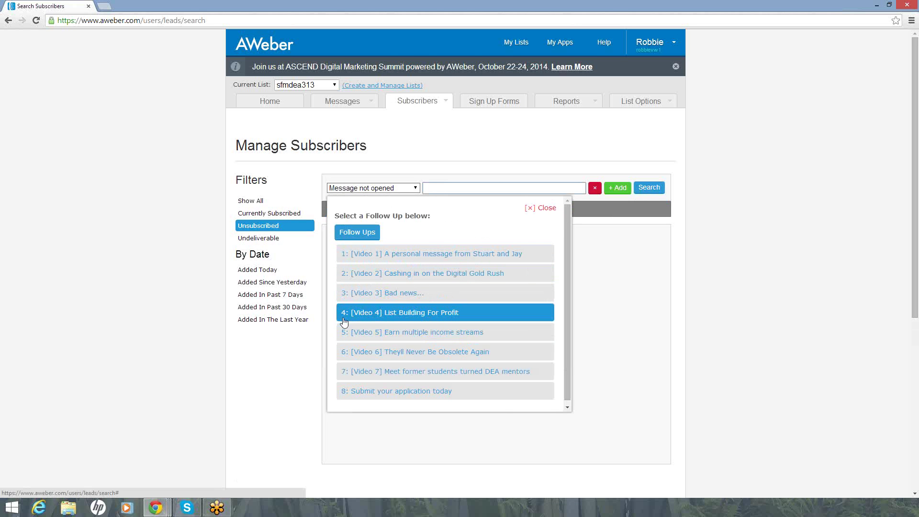
{"action": "left_click", "coordinate": [368, 336]}
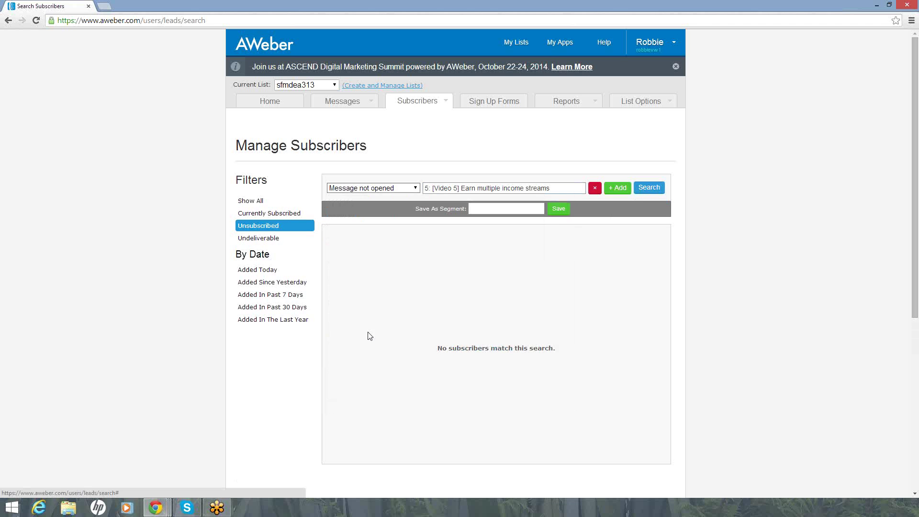
{"action": "left_click", "coordinate": [645, 189]}
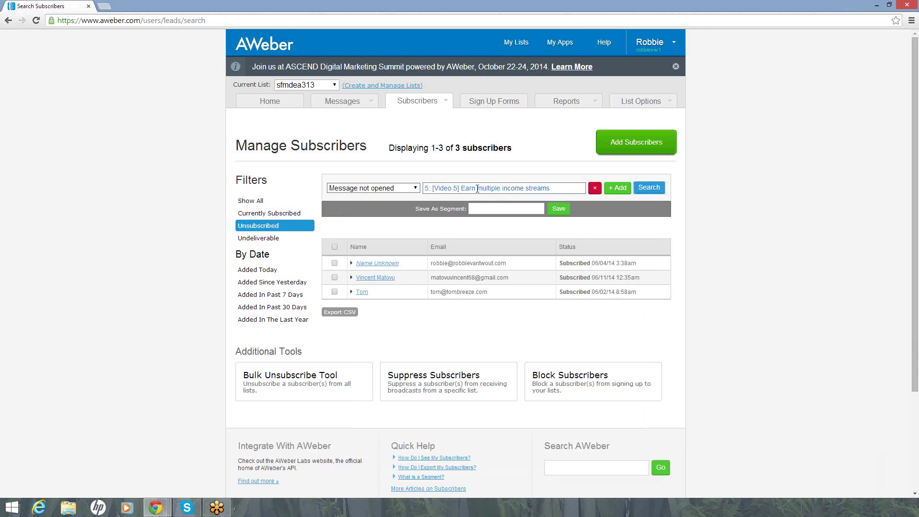
- Switch the unopened message to follow-up 1, the [Video 1] message, and search the subscribers again
{"action": "left_click", "coordinate": [552, 188]}
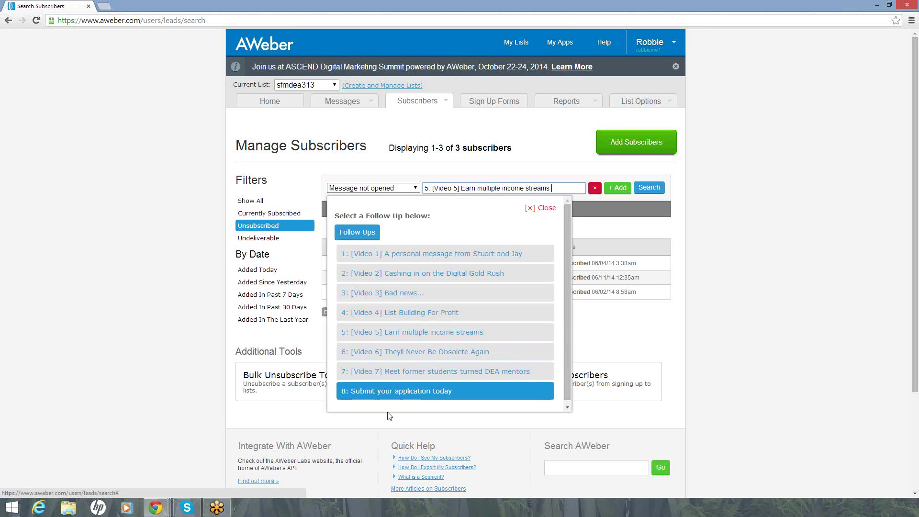
{"action": "left_click", "coordinate": [360, 253]}
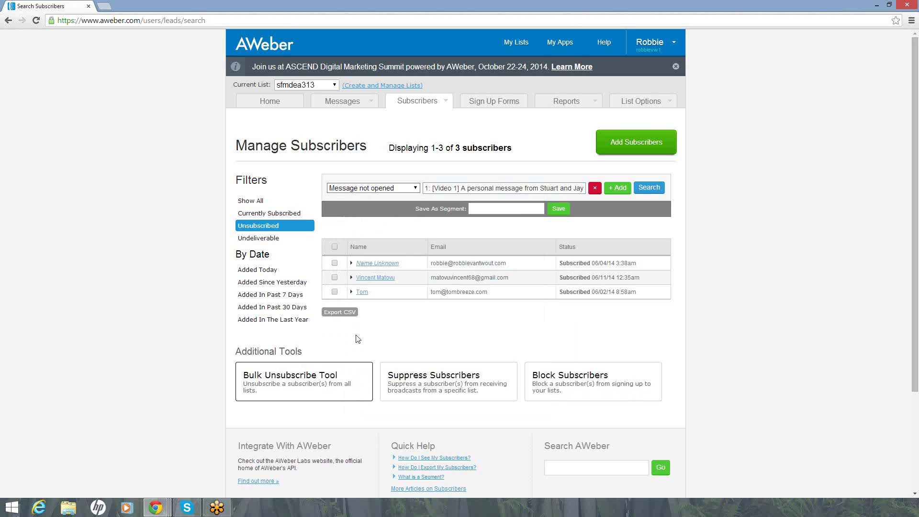
{"action": "left_click", "coordinate": [646, 189]}
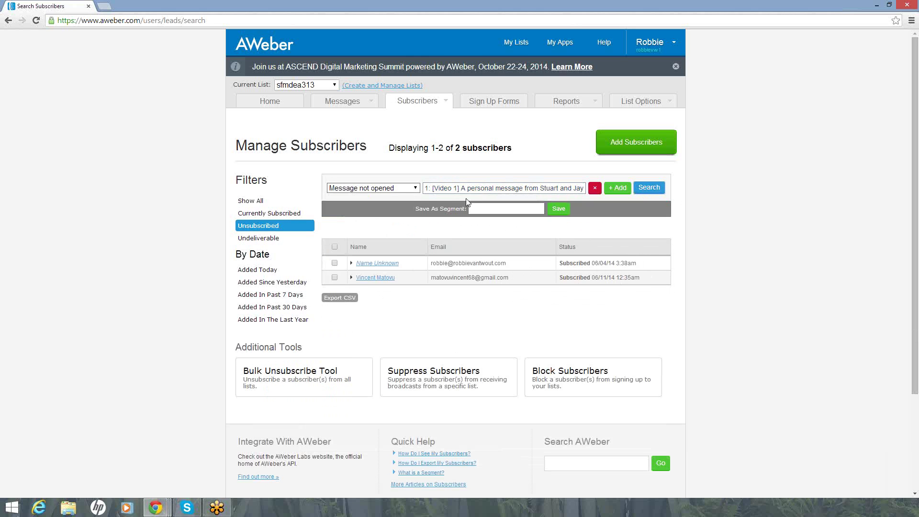
- Change the subscriber search condition from Message not opened to Message opened
{"action": "left_click", "coordinate": [416, 188]}
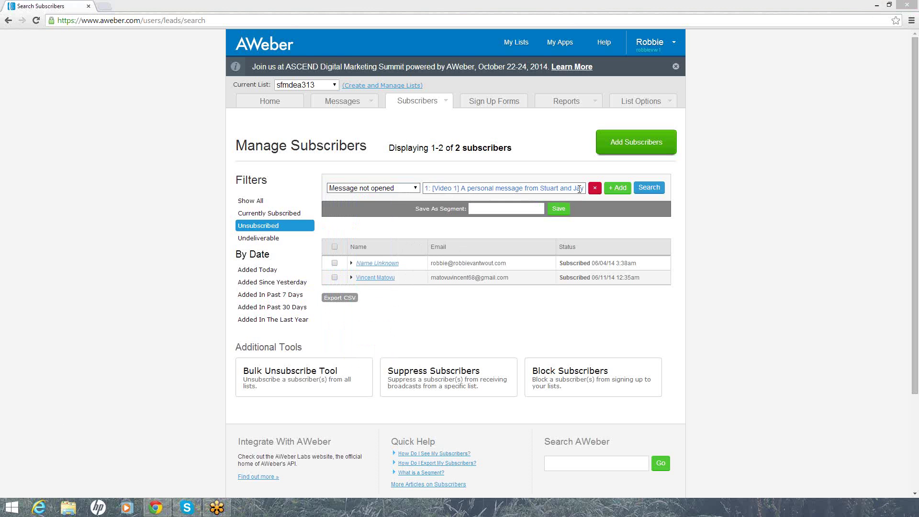
{"action": "left_click", "coordinate": [406, 190]}
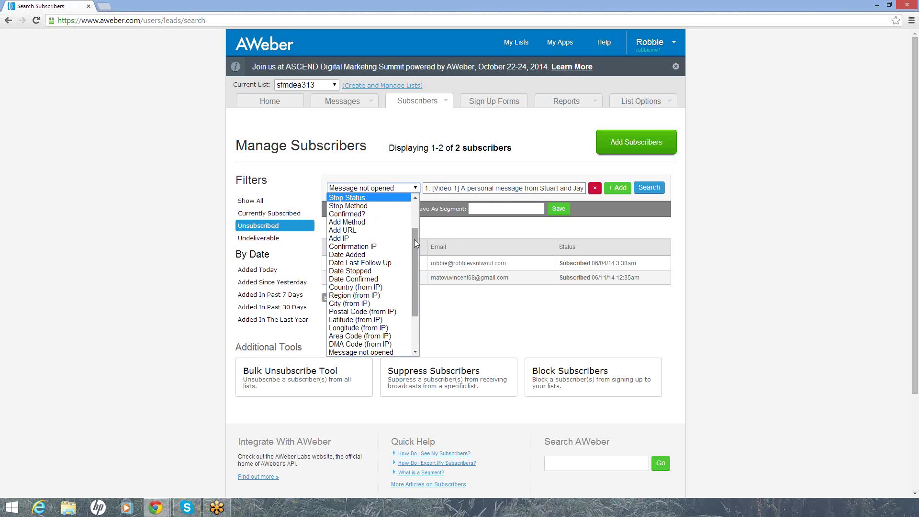
{"action": "left_click_drag", "start_coordinate": [414, 244], "coordinate": [420, 287]}
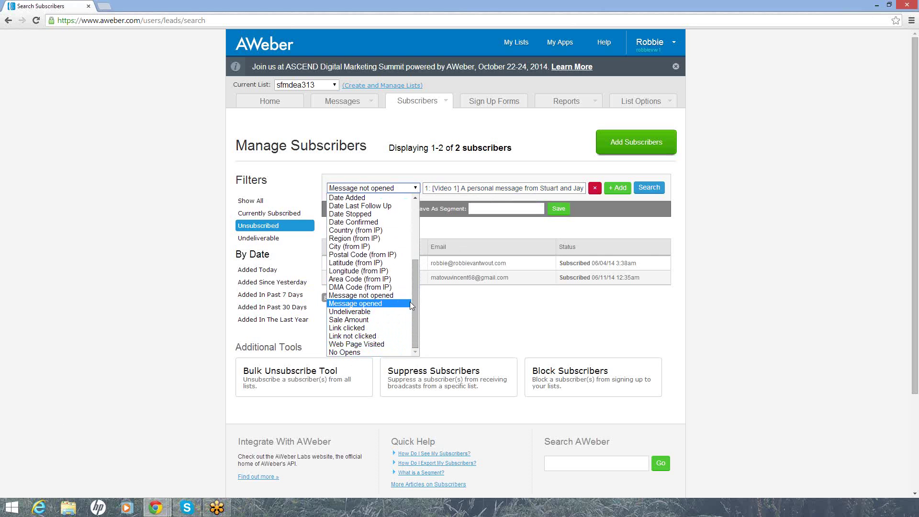
{"action": "left_click_drag", "start_coordinate": [416, 292], "coordinate": [415, 219]}
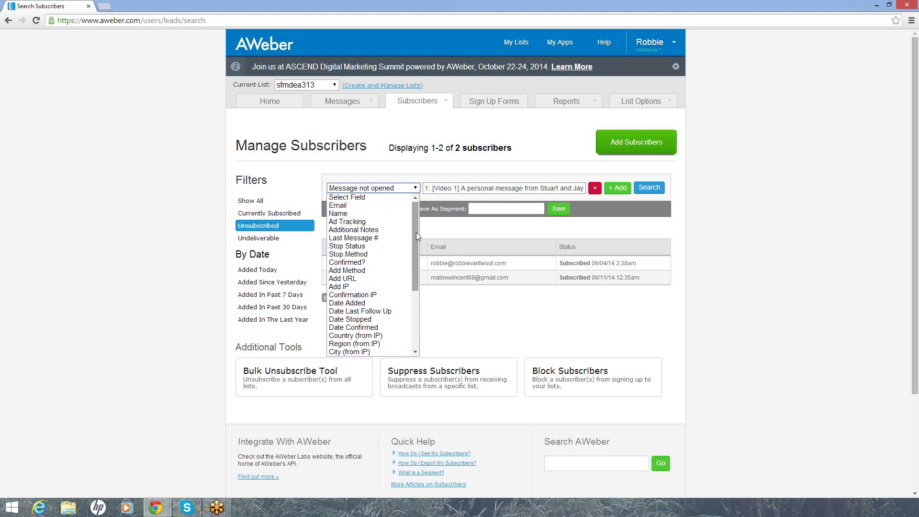
{"action": "left_click_drag", "start_coordinate": [415, 232], "coordinate": [412, 281]}
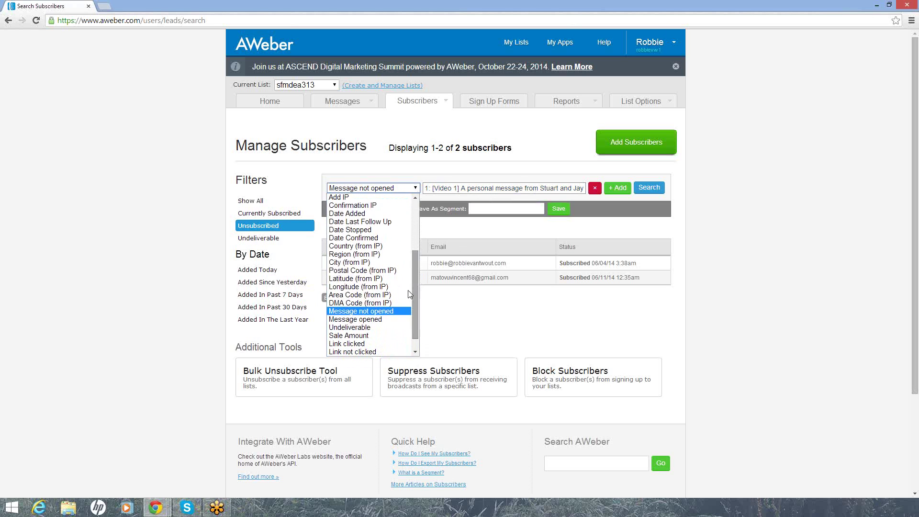
{"action": "left_click", "coordinate": [373, 321]}
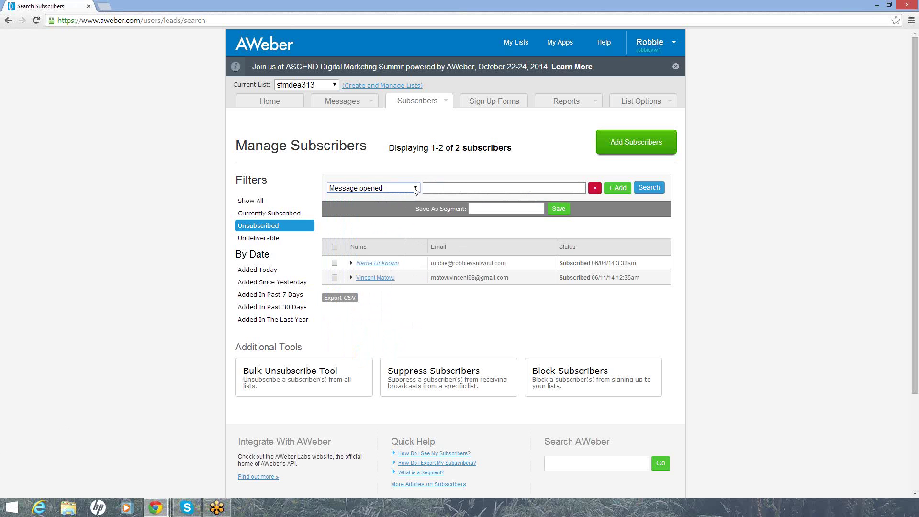
- Search for subscribers who opened follow-up 1, "[Video 1] A personal message from Stuart and Jay"
{"action": "left_click", "coordinate": [503, 189]}
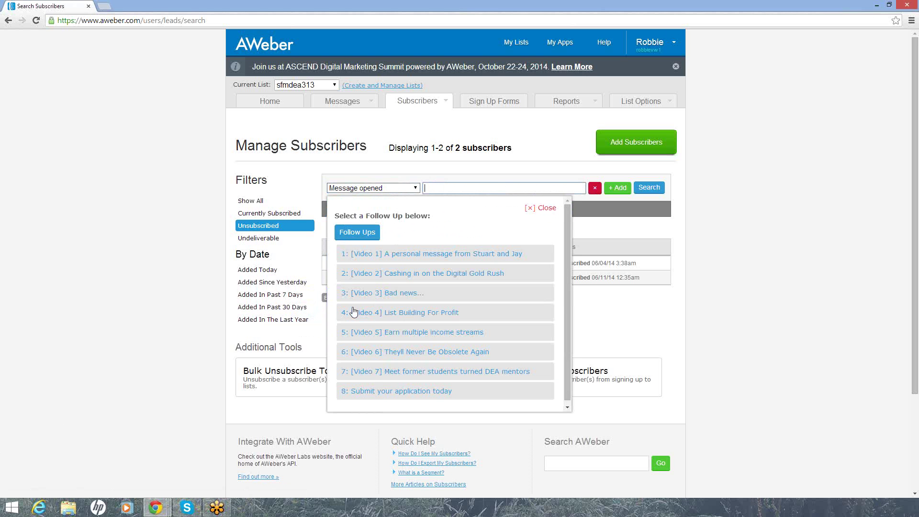
{"action": "left_click", "coordinate": [363, 255]}
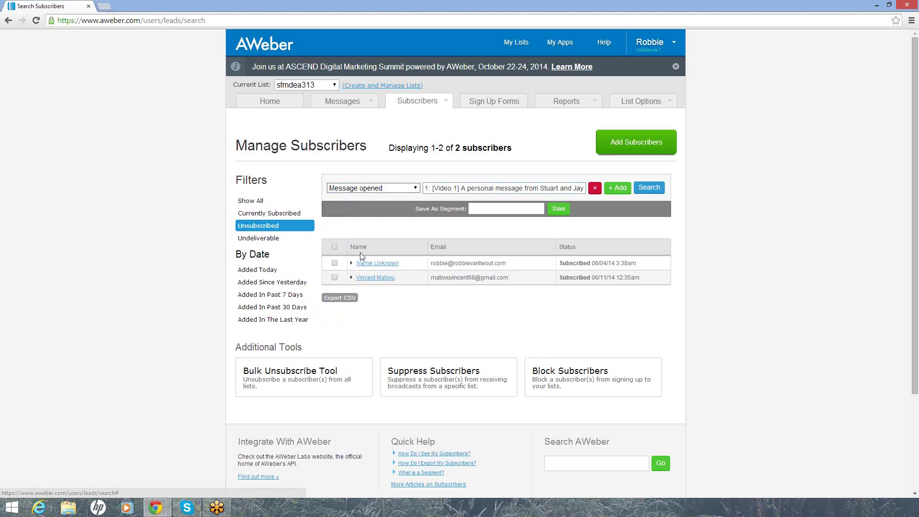
{"action": "left_click", "coordinate": [657, 189]}
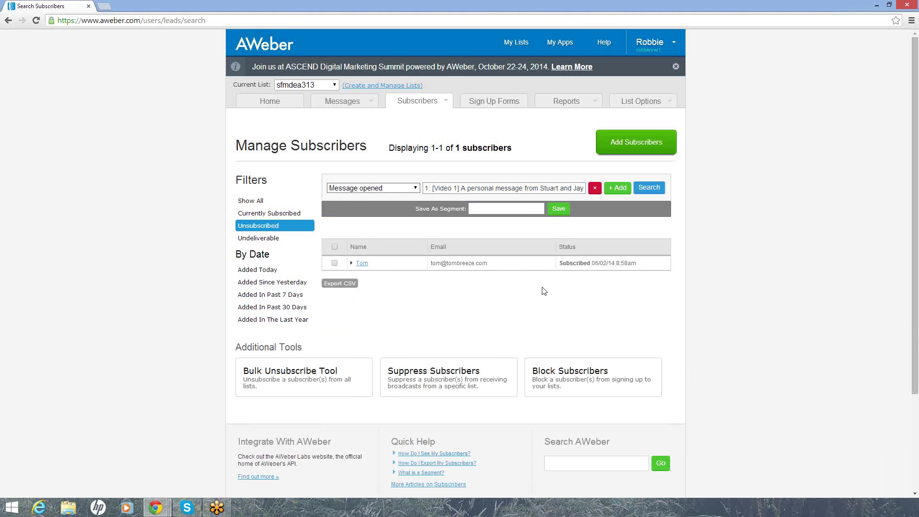
- Switch the current list to rvw-sfmfollowup and look over its follow-up message series
{"action": "left_click", "coordinate": [334, 85]}
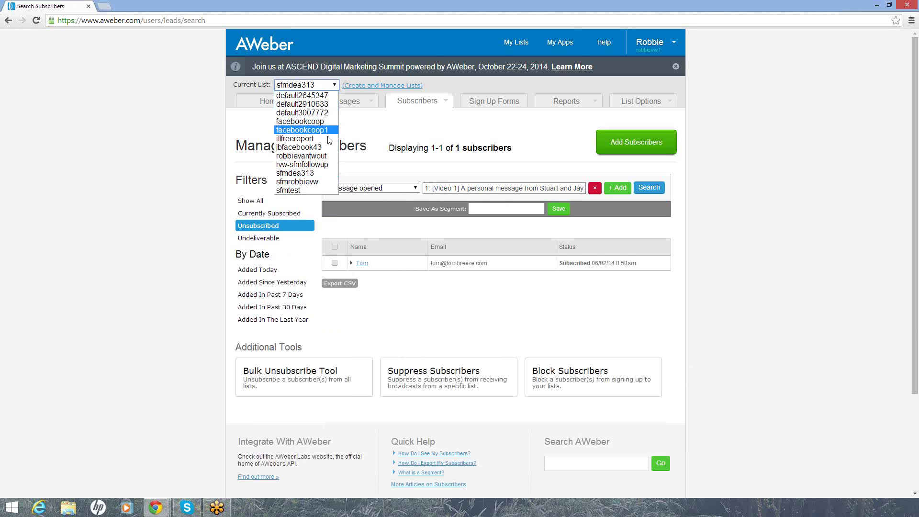
{"action": "left_click", "coordinate": [327, 165]}
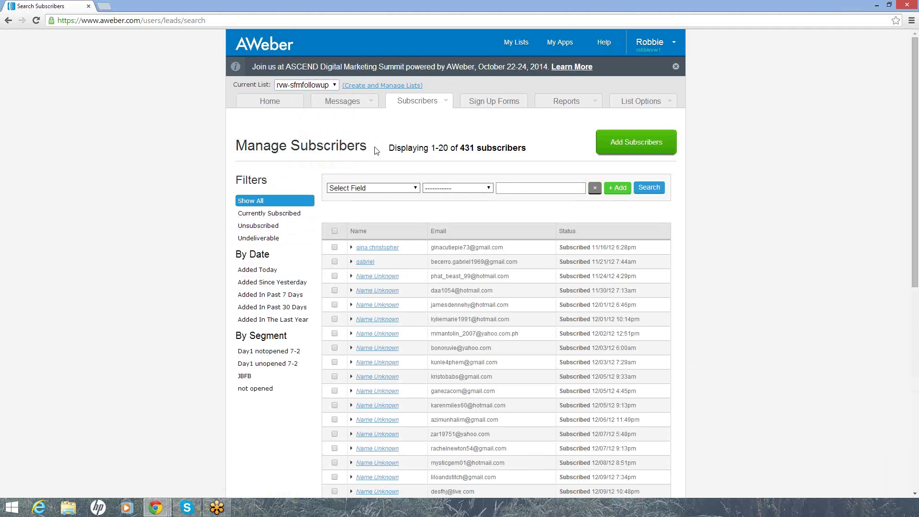
{"action": "left_click", "coordinate": [341, 102]}
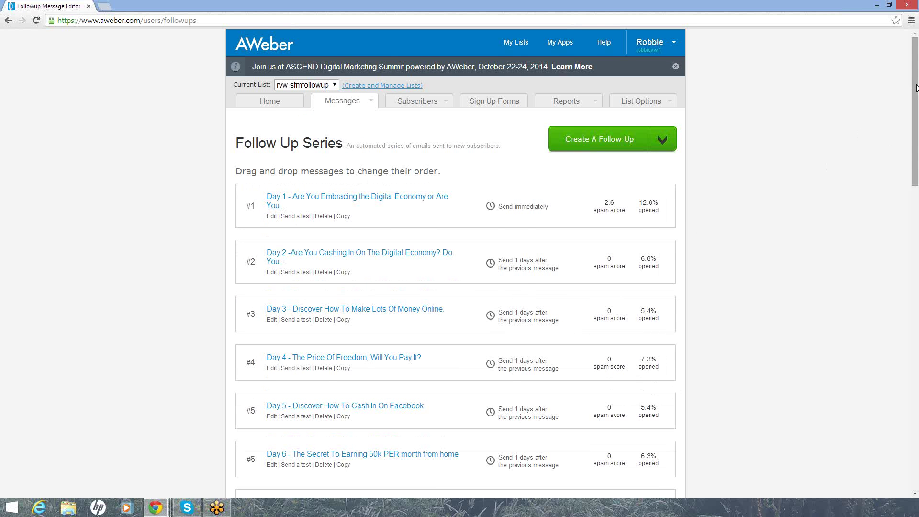
{"action": "left_click_drag", "start_coordinate": [916, 88], "coordinate": [908, 108]}
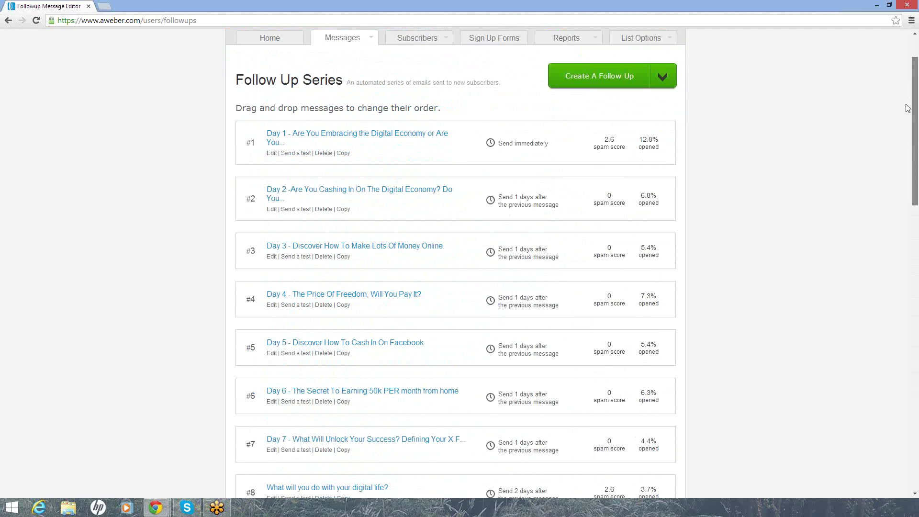
{"action": "scroll", "coordinate": [908, 108], "scroll_direction": "up", "scroll_amount": 1}
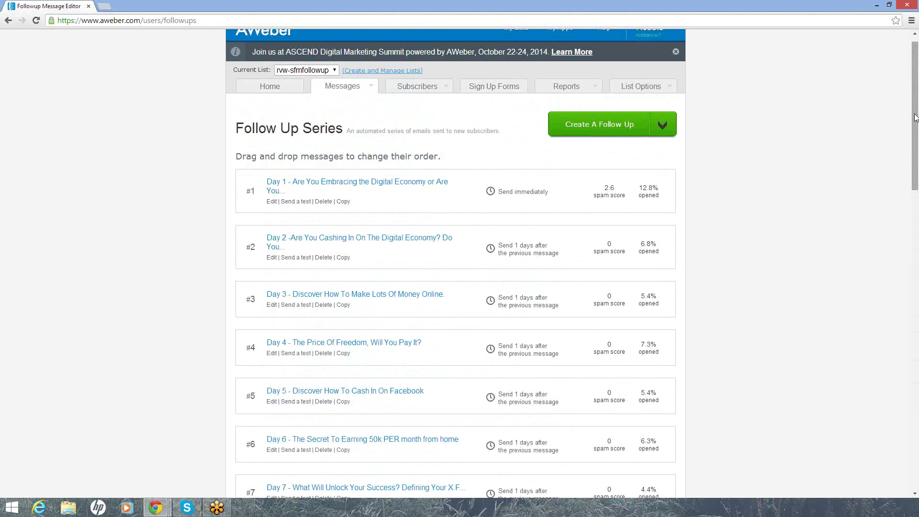
{"action": "mouse_move", "coordinate": [914, 117]}
{"action": "left_mouse_down"}
{"action": "mouse_move", "coordinate": [910, 312]}
{"action": "mouse_move", "coordinate": [904, 104]}
{"action": "left_mouse_up"}
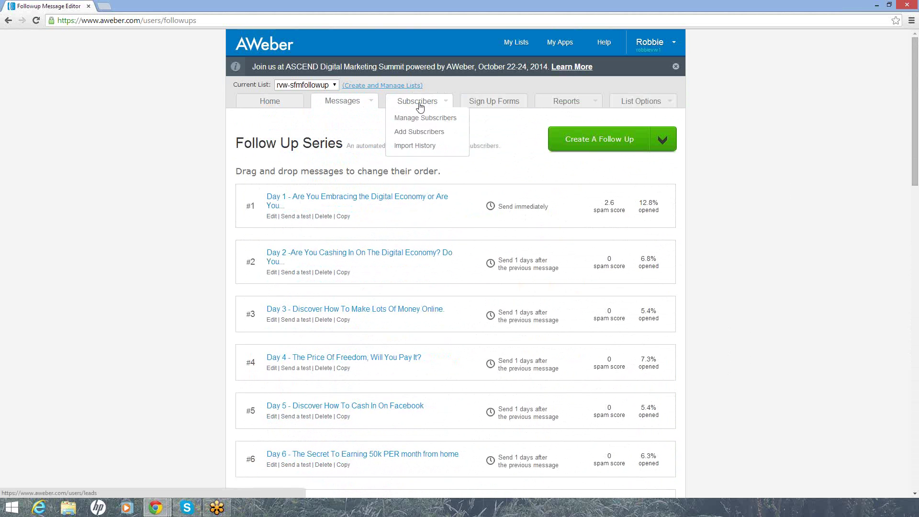
- Open a new broadcast from the account overview to view the message editor, and leave it without saving
{"action": "mouse_move", "coordinate": [429, 102]}
{"action": "left_click", "coordinate": [416, 111]}
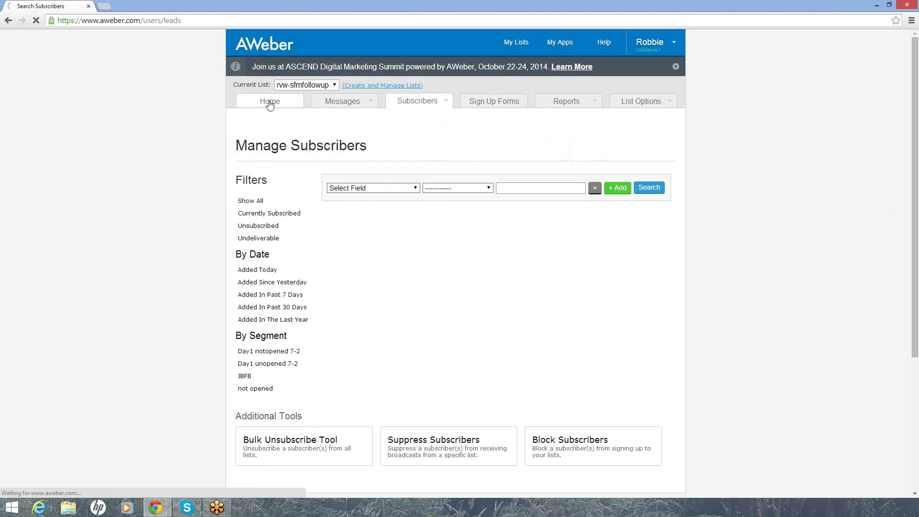
{"action": "left_click", "coordinate": [270, 102]}
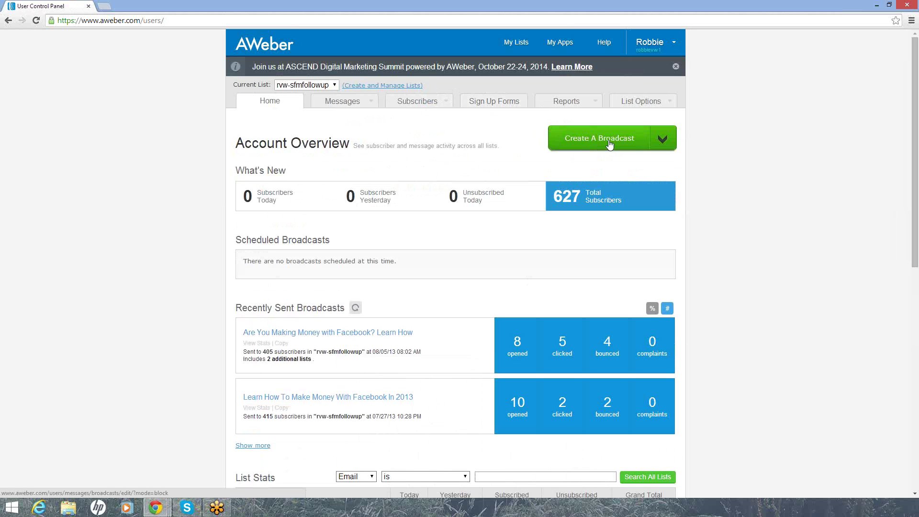
{"action": "left_click", "coordinate": [608, 139]}
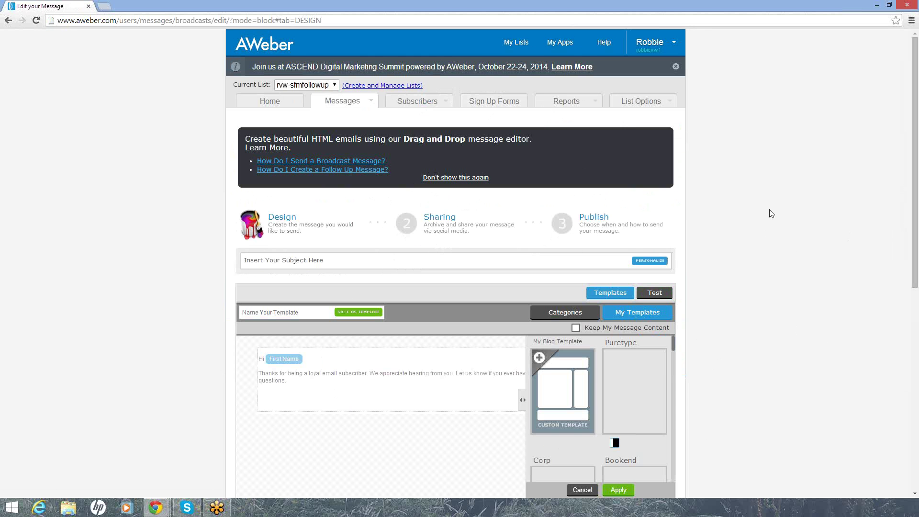
{"action": "left_click_drag", "start_coordinate": [915, 107], "coordinate": [903, 72]}
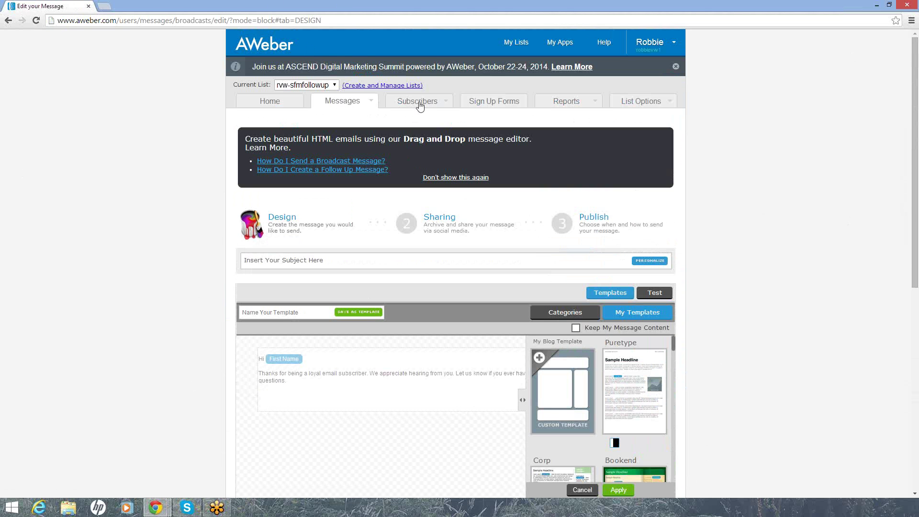
{"action": "left_click", "coordinate": [281, 101]}
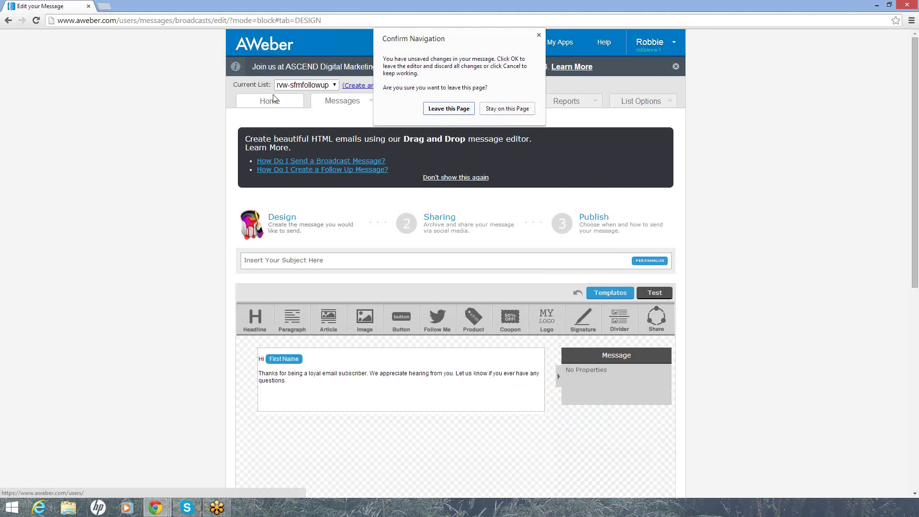
{"action": "left_click", "coordinate": [448, 109]}
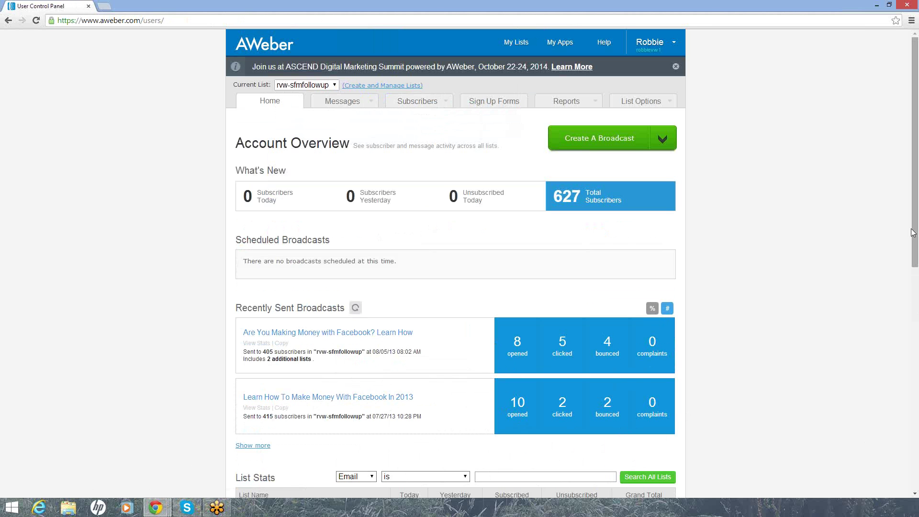
{"action": "mouse_move", "coordinate": [913, 233]}
{"action": "left_mouse_down"}
{"action": "mouse_move", "coordinate": [911, 279]}
{"action": "mouse_move", "coordinate": [916, 230]}
{"action": "left_mouse_up"}
{"action": "mouse_move", "coordinate": [915, 99]}
{"action": "left_mouse_down"}
{"action": "mouse_move", "coordinate": [915, 126]}
{"action": "mouse_move", "coordinate": [918, 81]}
{"action": "left_mouse_up"}
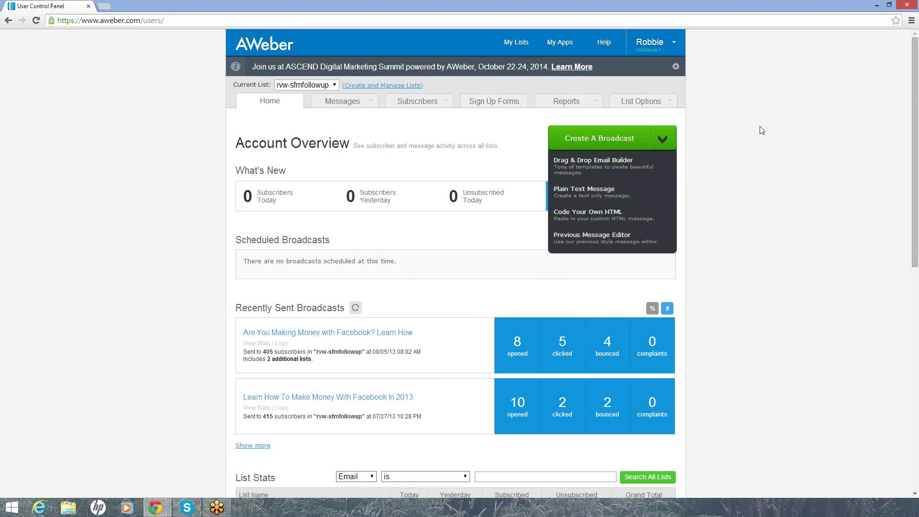
{"action": "mouse_move", "coordinate": [915, 117]}
{"action": "left_mouse_down"}
{"action": "mouse_move", "coordinate": [915, 187]}
{"action": "mouse_move", "coordinate": [915, 117]}
{"action": "left_mouse_up"}
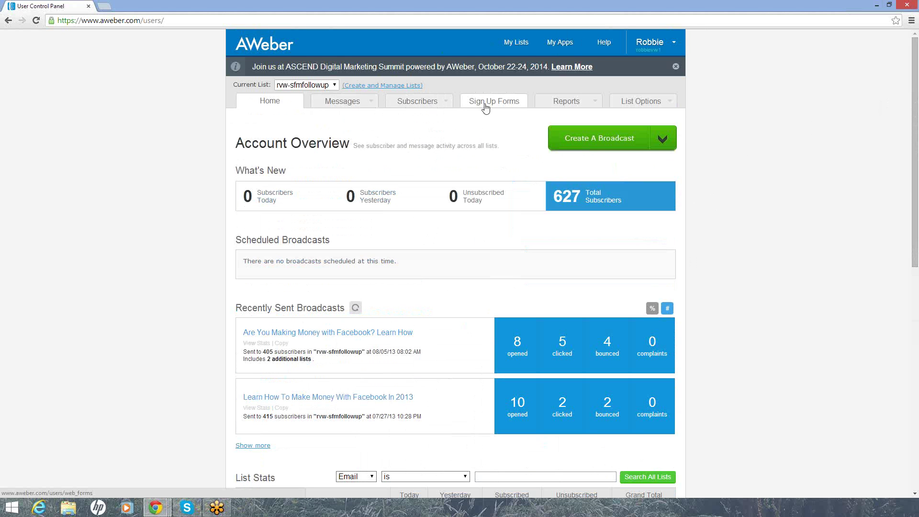
{"action": "mouse_move", "coordinate": [427, 105]}
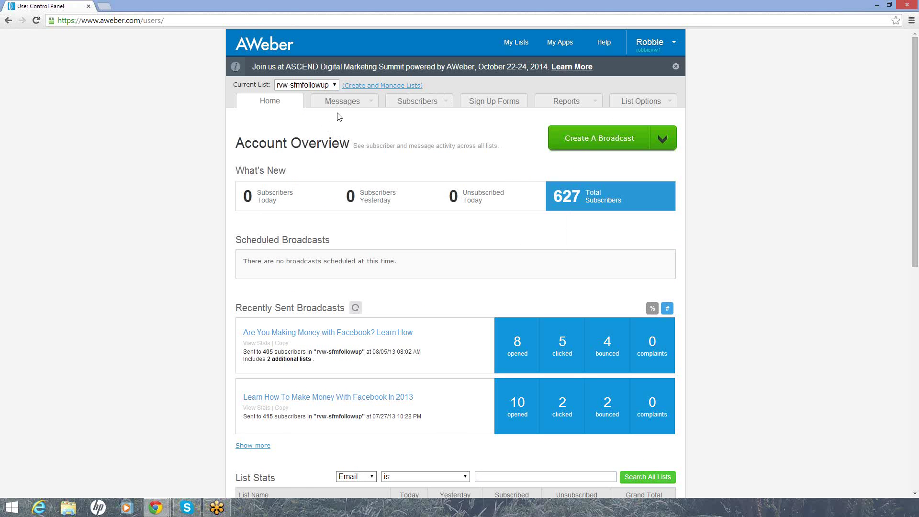
{"action": "mouse_move", "coordinate": [352, 103]}
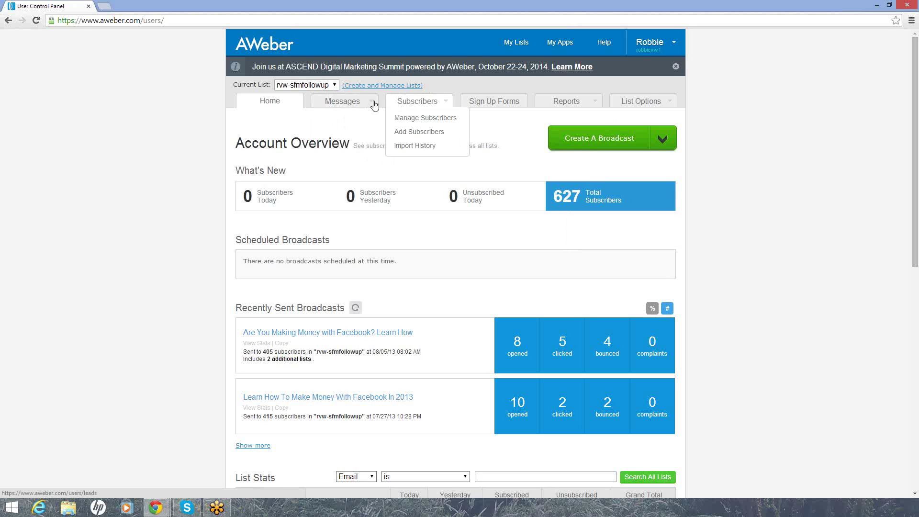
- Open the subscribers of the rvw-sfmfollowup list and look through the available search fields without choosing one
{"action": "left_click", "coordinate": [414, 102]}
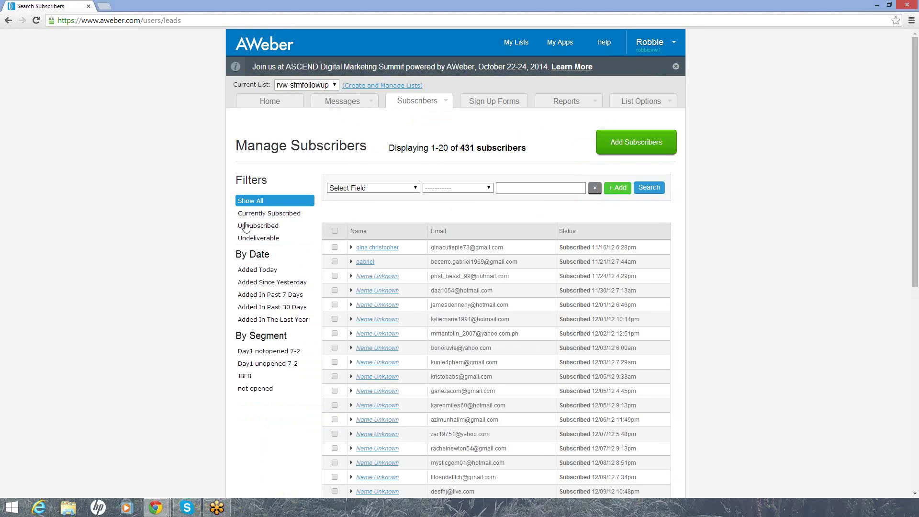
{"action": "left_click", "coordinate": [418, 189]}
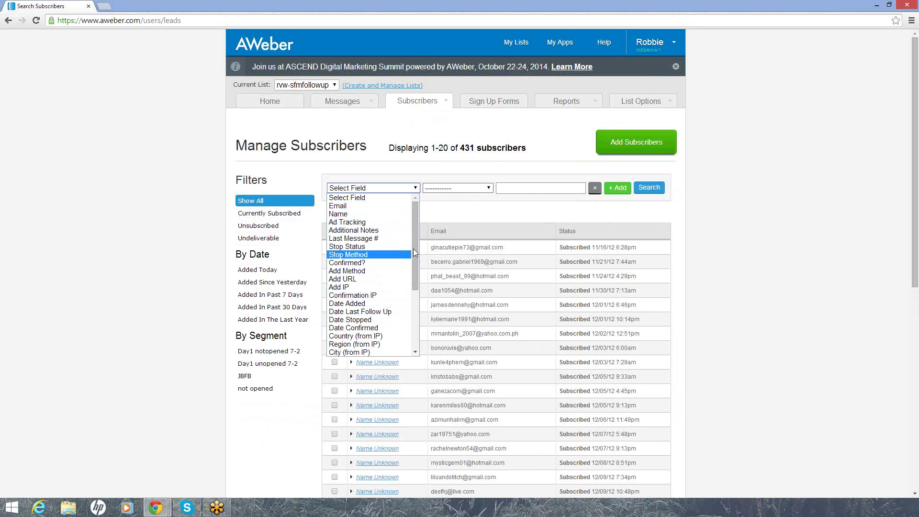
{"action": "left_click_drag", "start_coordinate": [416, 237], "coordinate": [413, 259]}
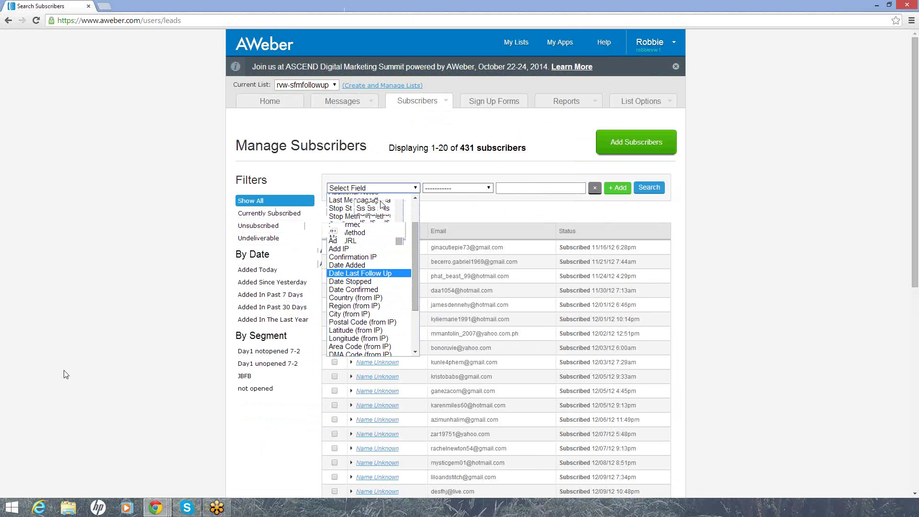
{"action": "left_click", "coordinate": [416, 189]}
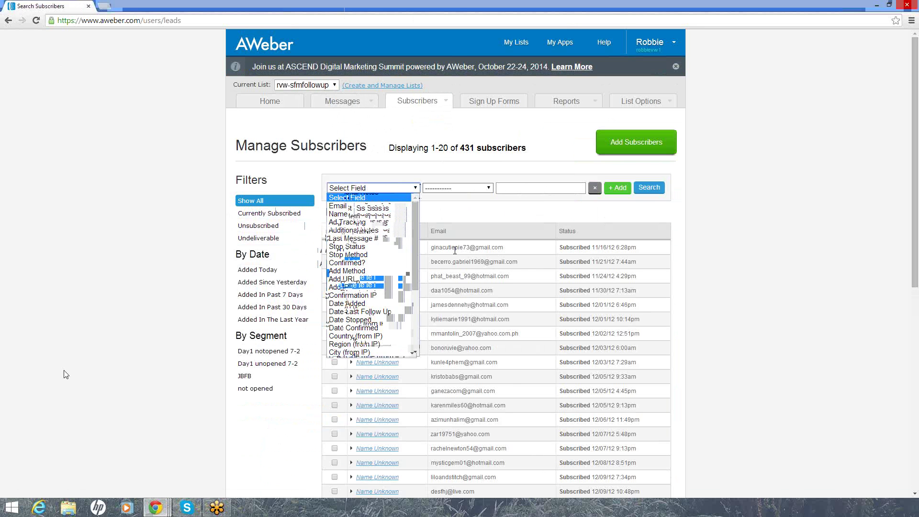
{"action": "left_click", "coordinate": [455, 250]}
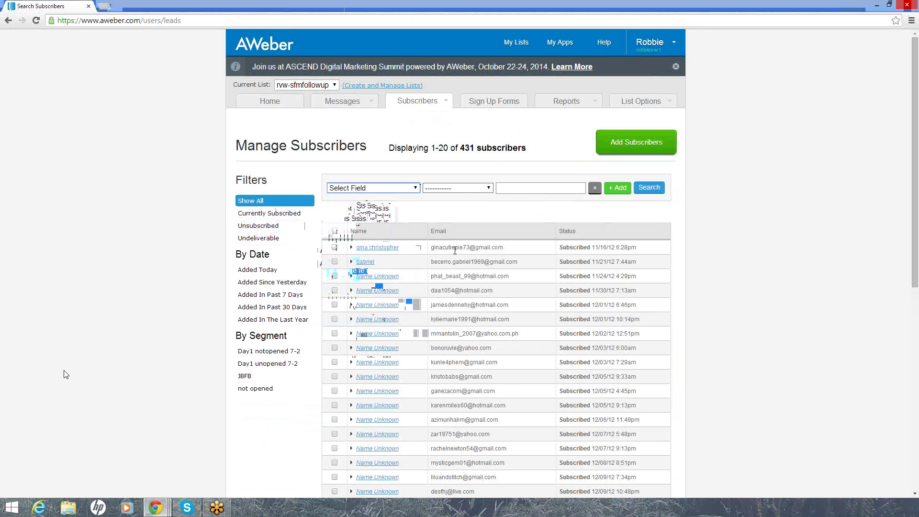
- Open the first subscriber's information and show 15 entries per page in the subscriber activity
{"action": "left_click", "coordinate": [375, 248]}
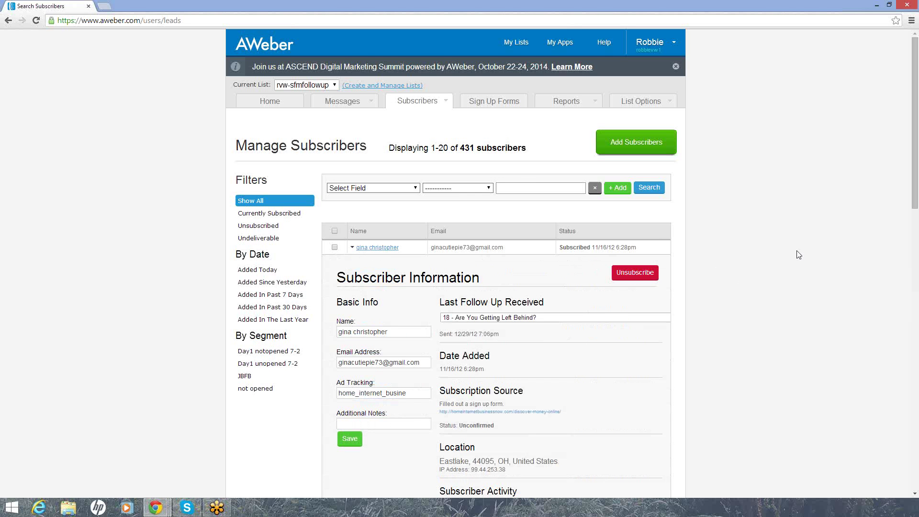
{"action": "left_click_drag", "start_coordinate": [910, 137], "coordinate": [906, 204]}
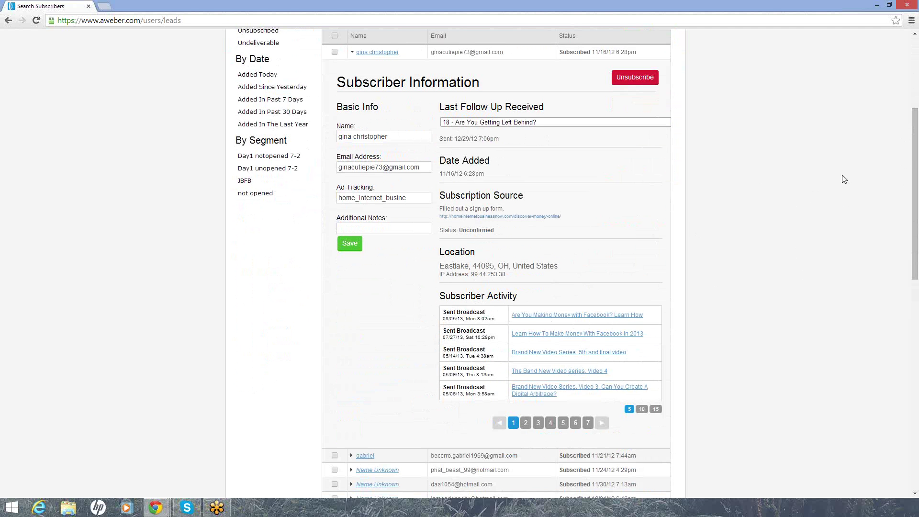
{"action": "left_click_drag", "start_coordinate": [910, 175], "coordinate": [909, 179]}
{"action": "scroll", "coordinate": [626, 252], "scroll_direction": "down", "scroll_amount": 2}
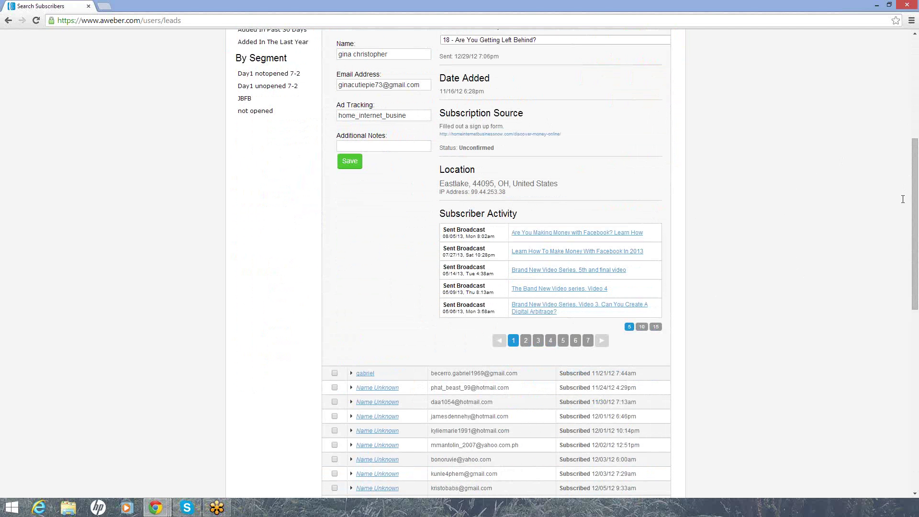
{"action": "left_click", "coordinate": [641, 327]}
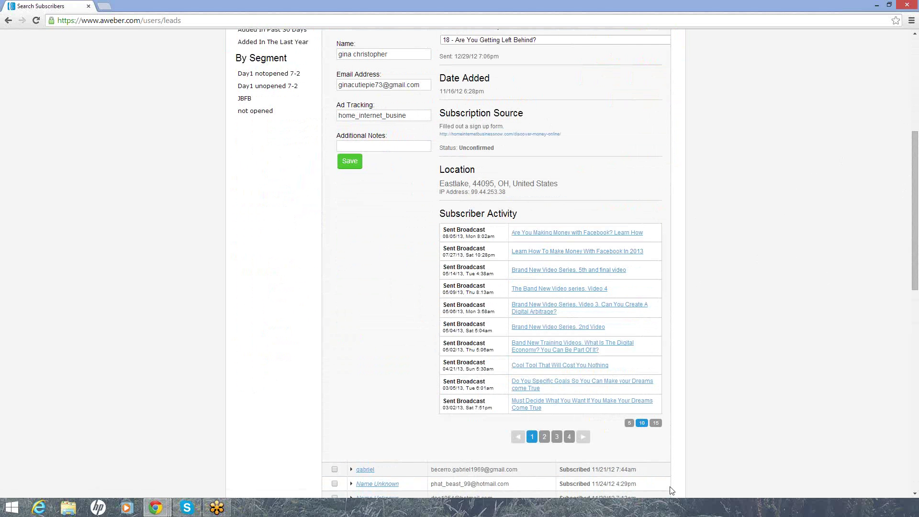
{"action": "left_click", "coordinate": [655, 424]}
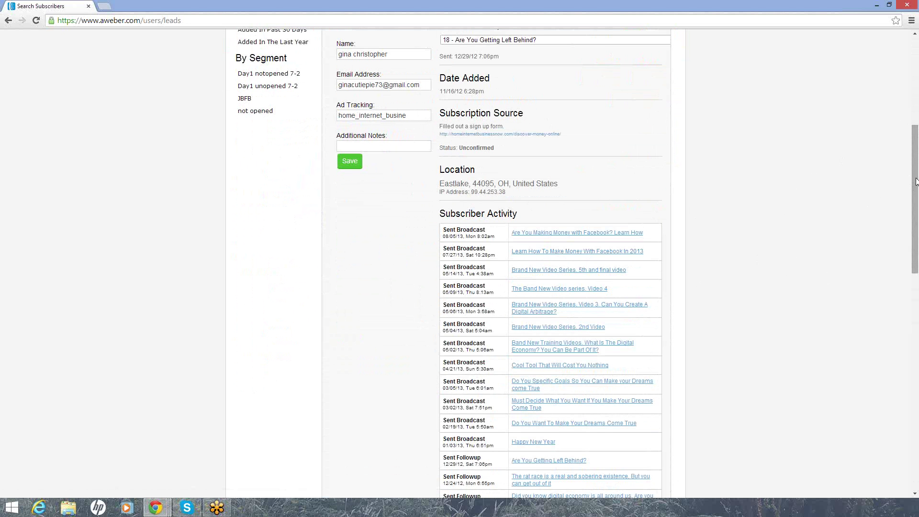
- Look through the first subscriber's sent broadcasts and follow-ups, along with their subscription source and location
{"action": "left_click_drag", "start_coordinate": [914, 200], "coordinate": [904, 265]}
{"action": "scroll", "coordinate": [898, 249], "scroll_direction": "up", "scroll_amount": 1}
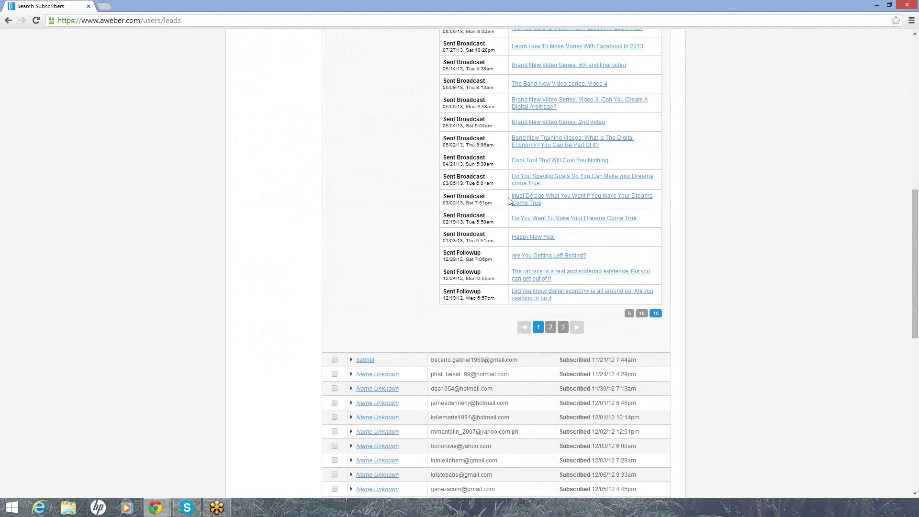
{"action": "left_click_drag", "start_coordinate": [915, 216], "coordinate": [916, 160]}
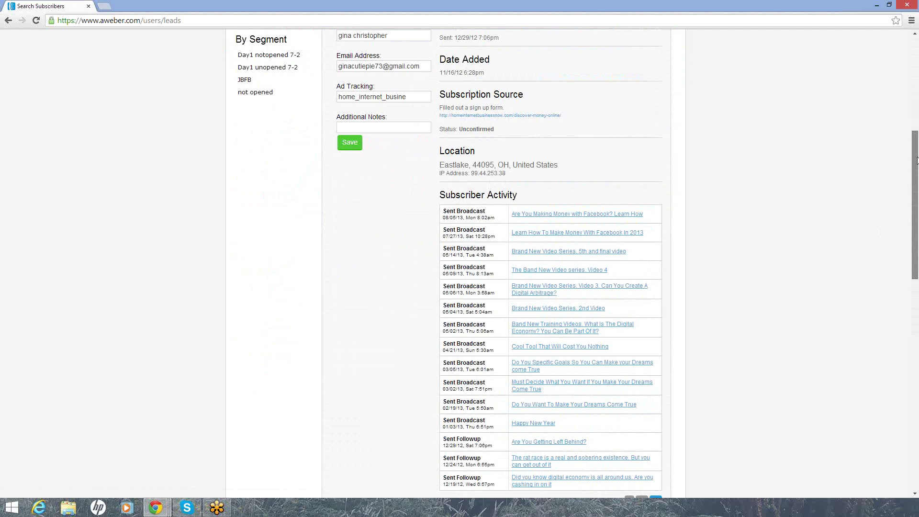
{"action": "scroll", "coordinate": [917, 129], "scroll_direction": "up", "scroll_amount": 2}
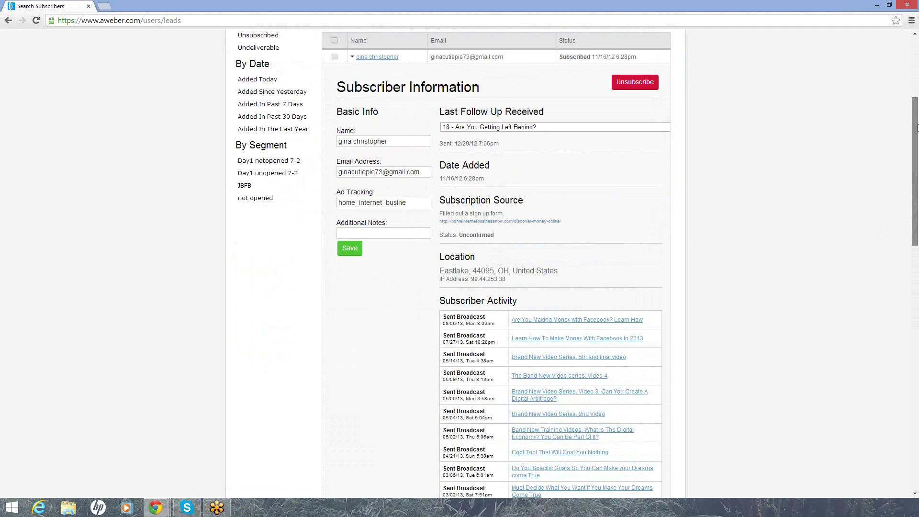
{"action": "left_click_drag", "start_coordinate": [917, 128], "coordinate": [917, 129]}
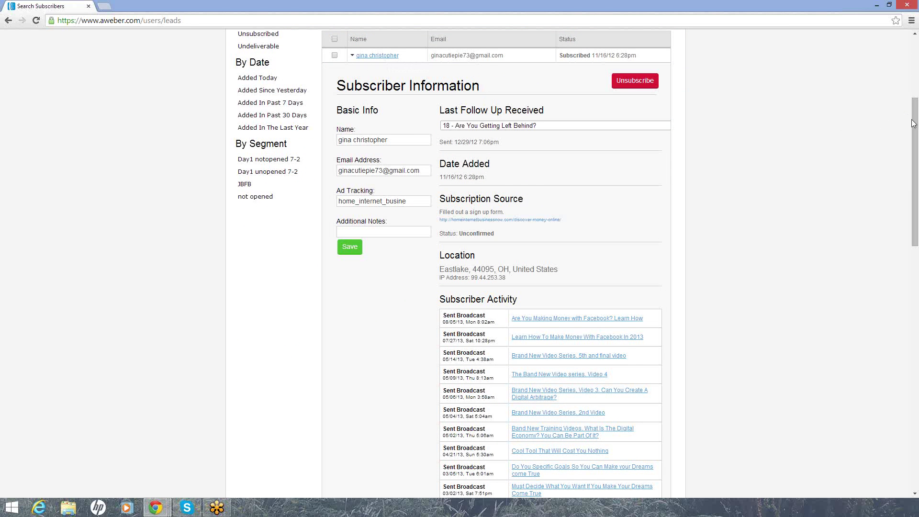
- Open the information of the subscriber added on 12/06/12 at 11:49pm and look through their subscriber activity
{"action": "left_click_drag", "start_coordinate": [917, 118], "coordinate": [909, 286]}
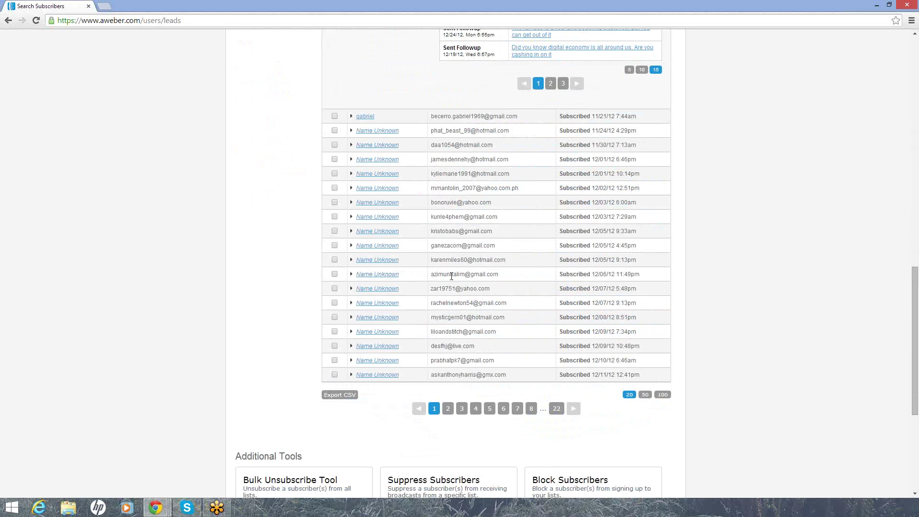
{"action": "left_click", "coordinate": [375, 276]}
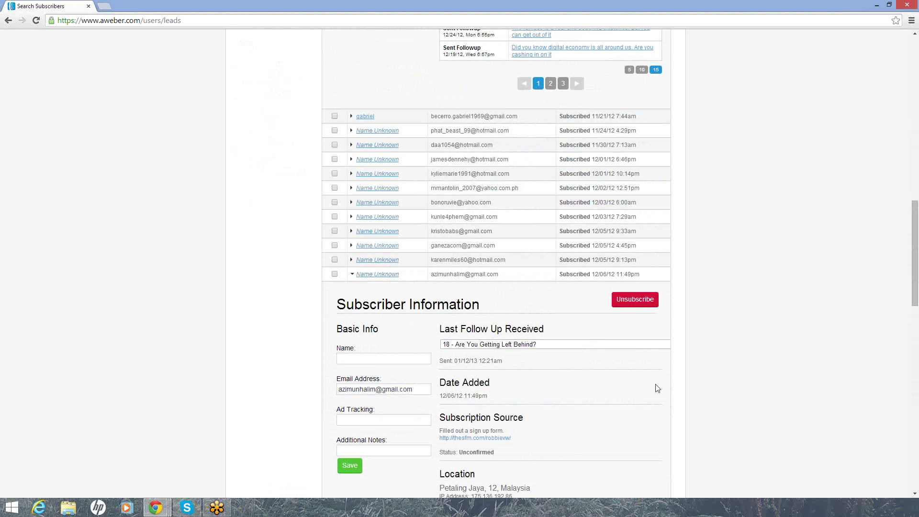
{"action": "scroll", "coordinate": [909, 273], "scroll_direction": "down", "scroll_amount": 1}
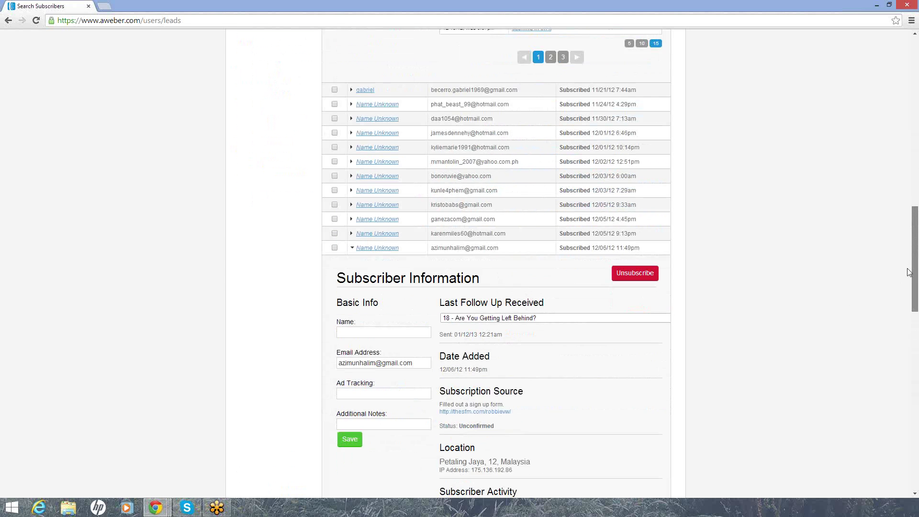
{"action": "scroll", "coordinate": [909, 272], "scroll_direction": "down", "scroll_amount": 7}
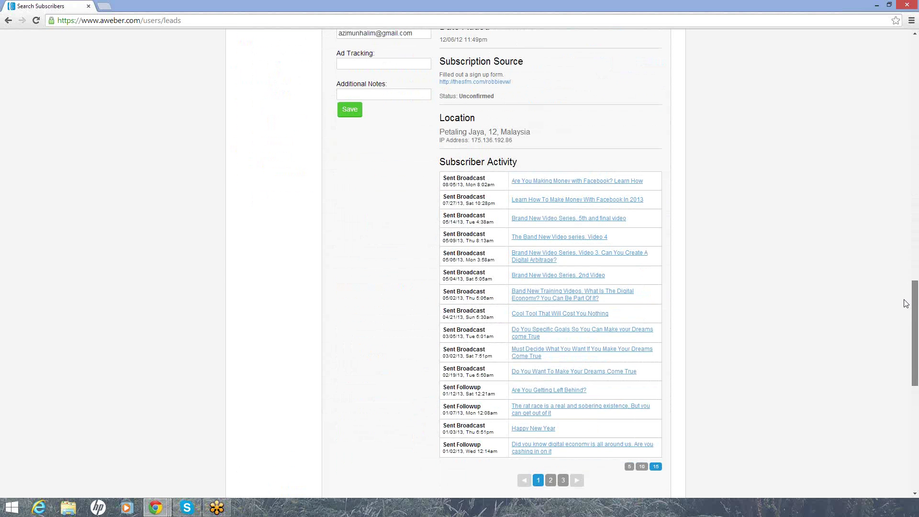
{"action": "scroll", "coordinate": [906, 304], "scroll_direction": "down", "scroll_amount": 2}
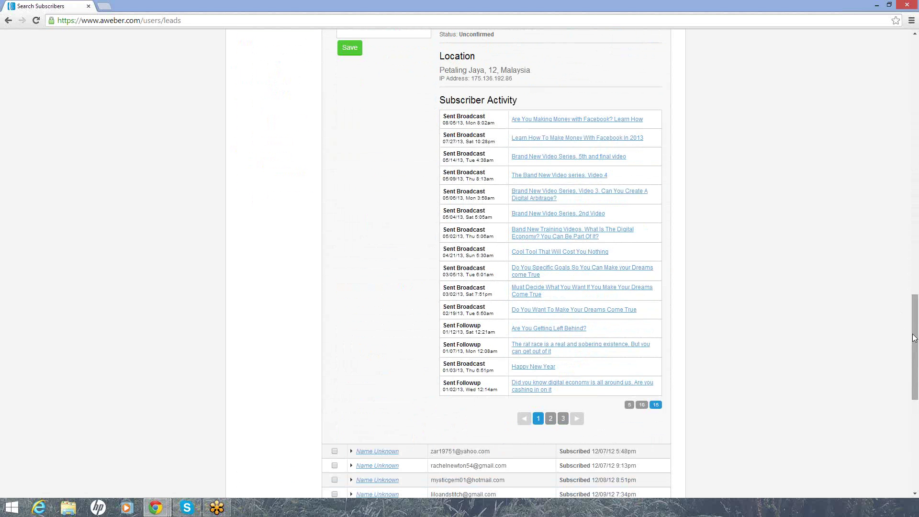
- Reload the subscriber list of rvw-sfmfollowup and set the search field to Message opened
{"action": "left_click_drag", "start_coordinate": [916, 324], "coordinate": [897, 36]}
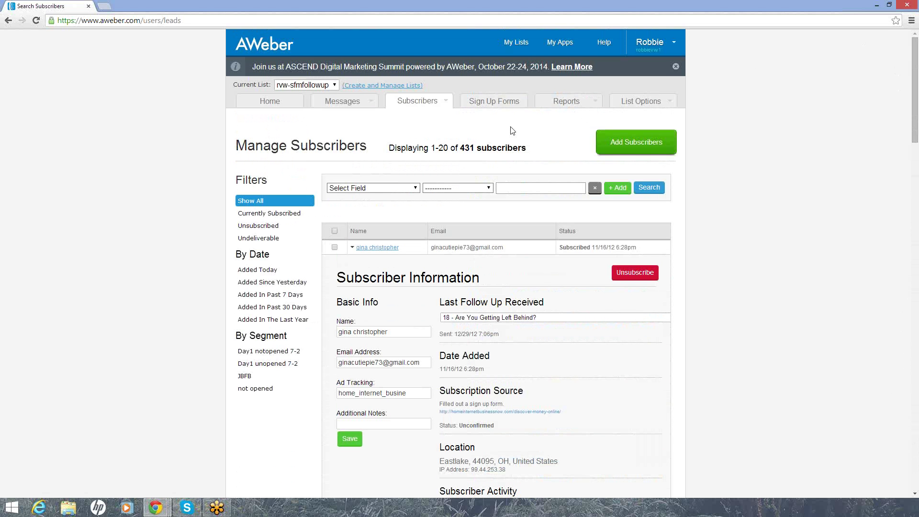
{"action": "mouse_move", "coordinate": [423, 98]}
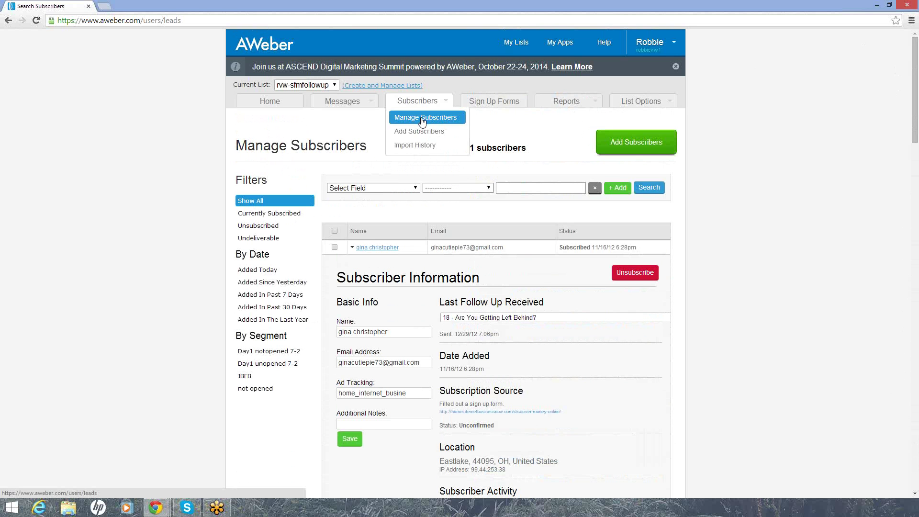
{"action": "left_click", "coordinate": [421, 119]}
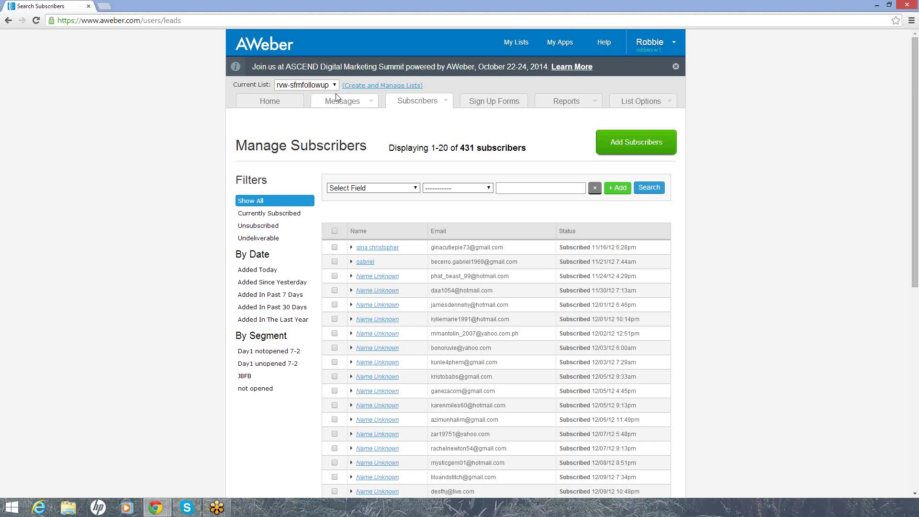
{"action": "left_click", "coordinate": [417, 189]}
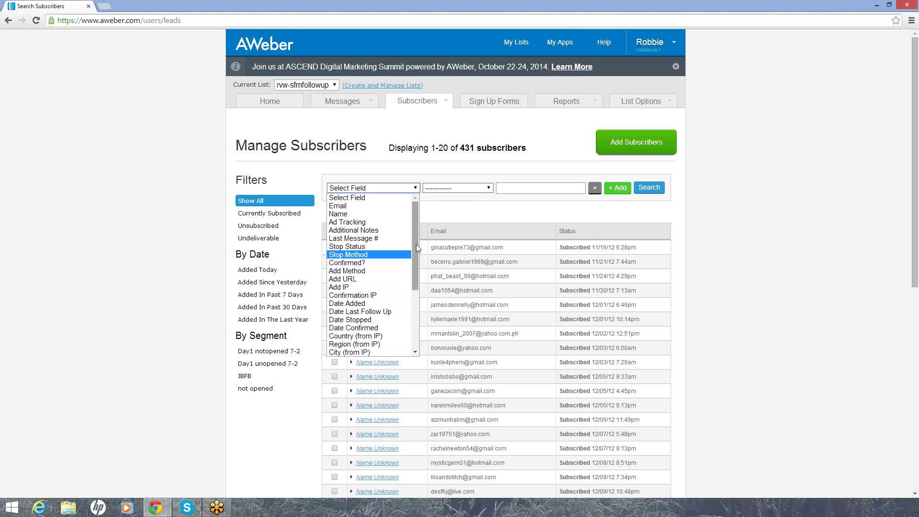
{"action": "left_click_drag", "start_coordinate": [416, 248], "coordinate": [414, 285]}
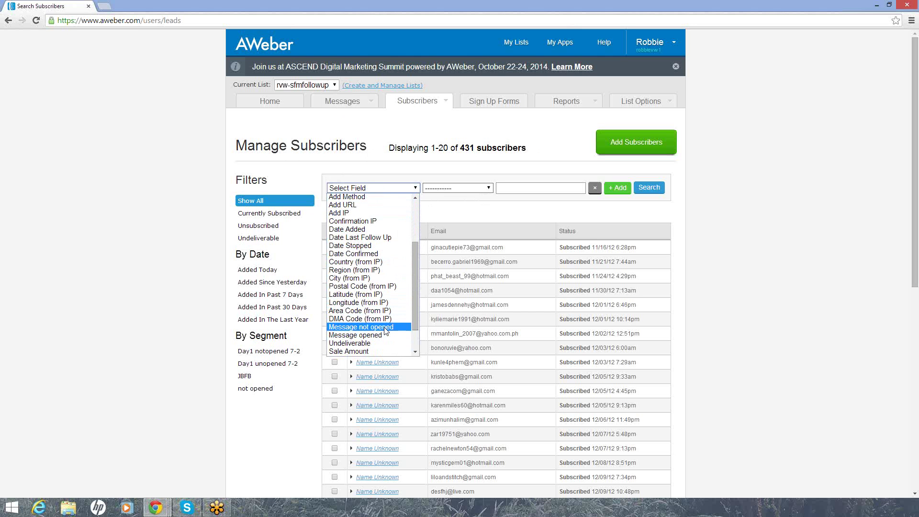
{"action": "left_click", "coordinate": [379, 335]}
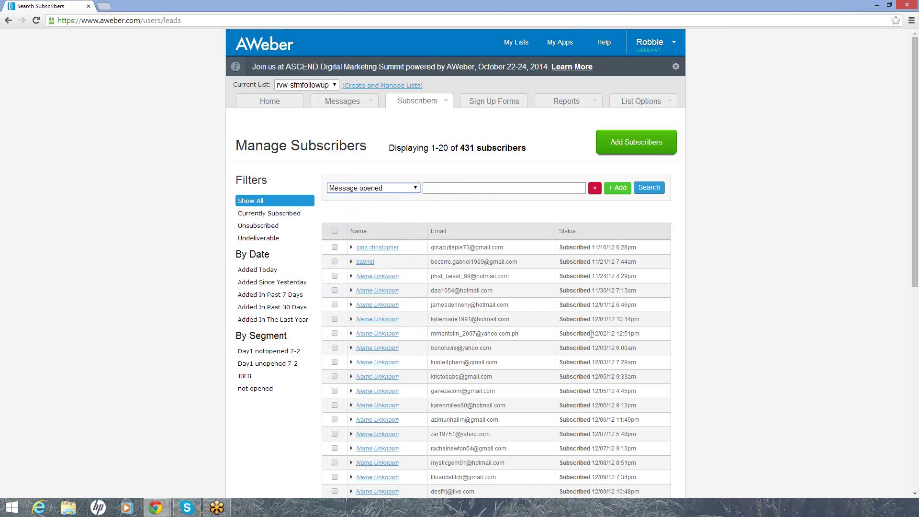
- Compare the broadcasts and follow-ups offered for the search, choose the broadcast "Brand New Video Series. 5th and final video", and run the search
{"action": "left_click", "coordinate": [531, 189]}
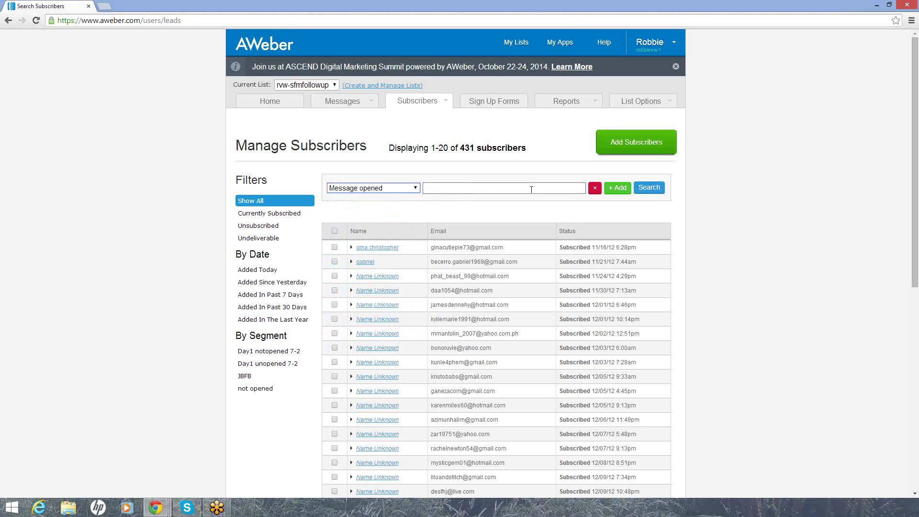
{"action": "left_click", "coordinate": [495, 191]}
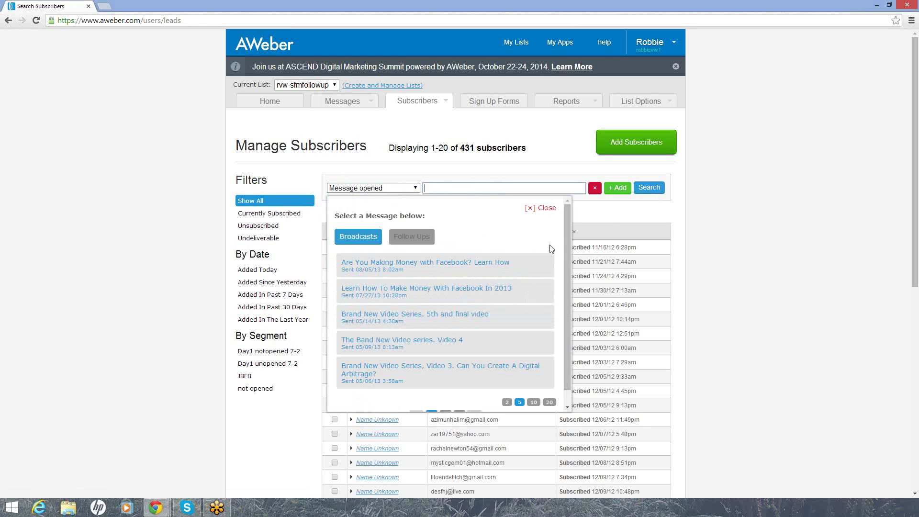
{"action": "left_click_drag", "start_coordinate": [570, 230], "coordinate": [567, 242]}
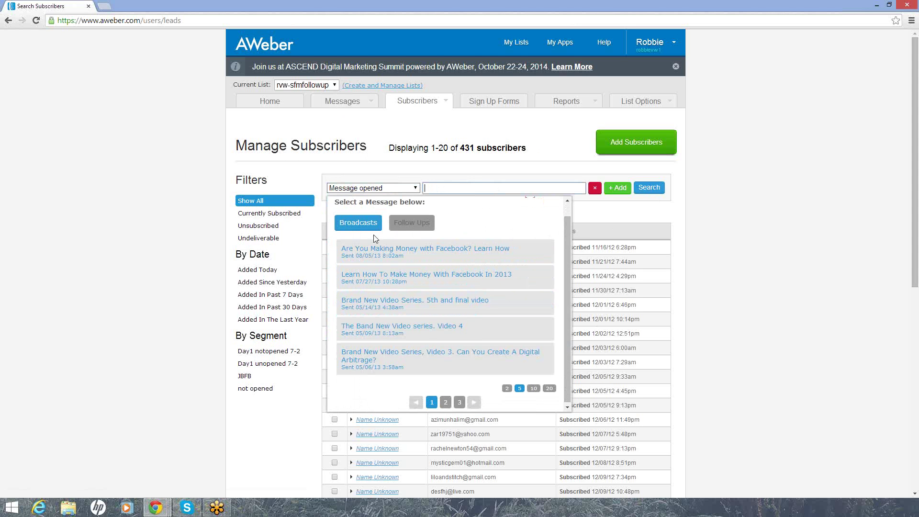
{"action": "left_click", "coordinate": [356, 225]}
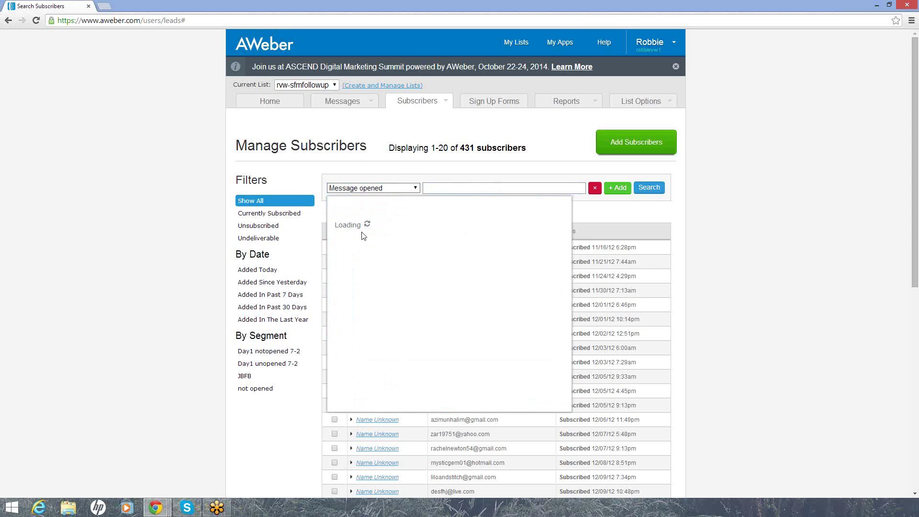
{"action": "left_click", "coordinate": [419, 236]}
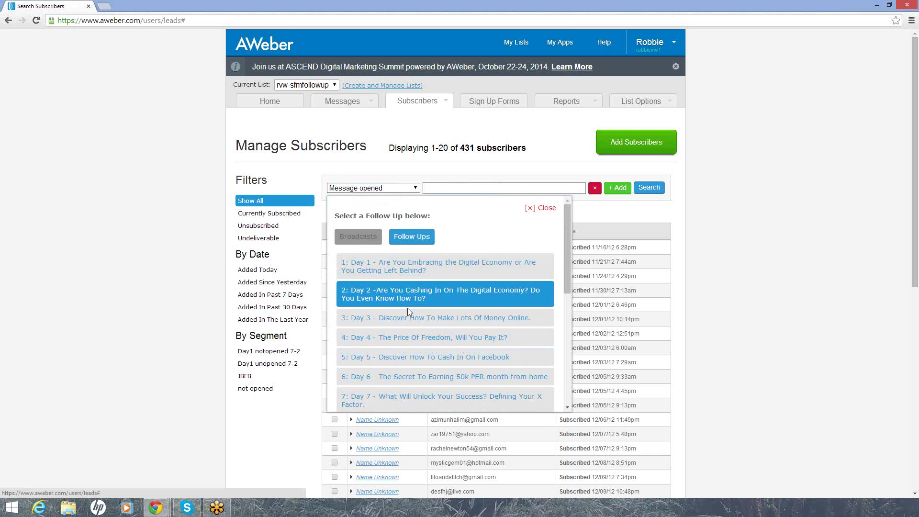
{"action": "left_click", "coordinate": [359, 240]}
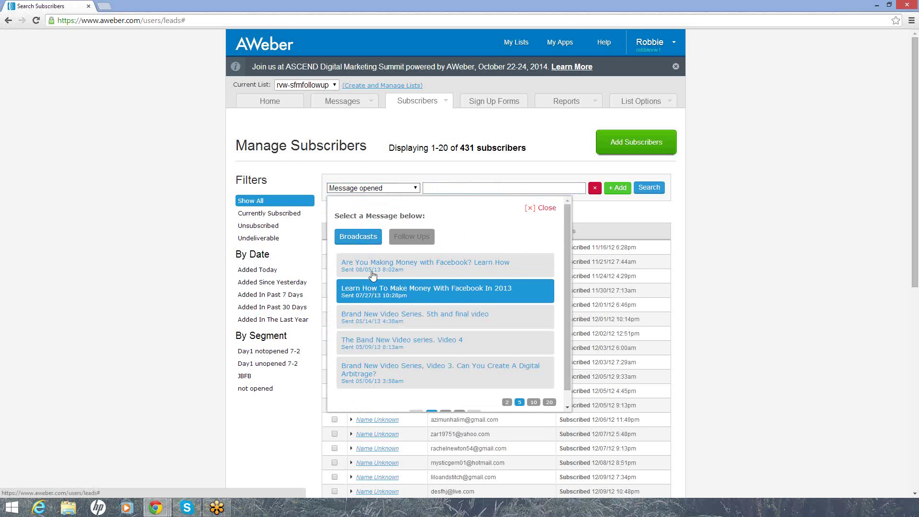
{"action": "left_click", "coordinate": [382, 317]}
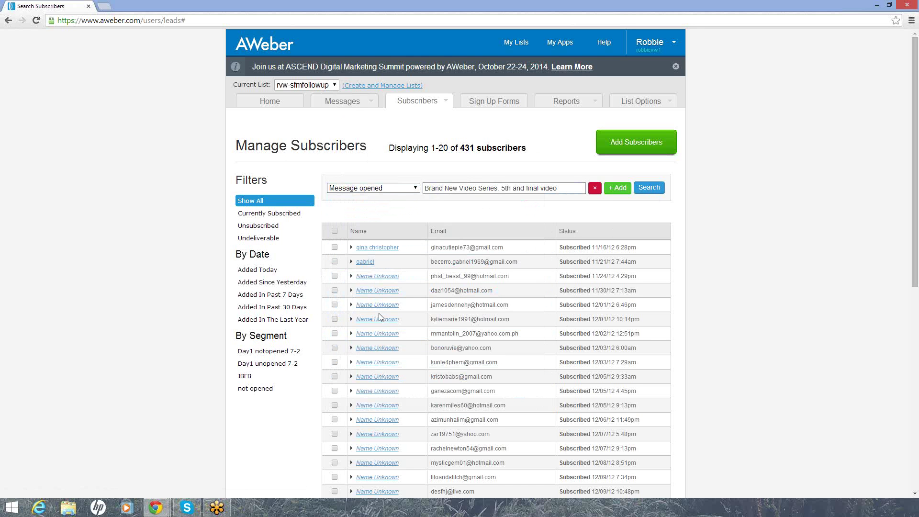
{"action": "left_click", "coordinate": [651, 188]}
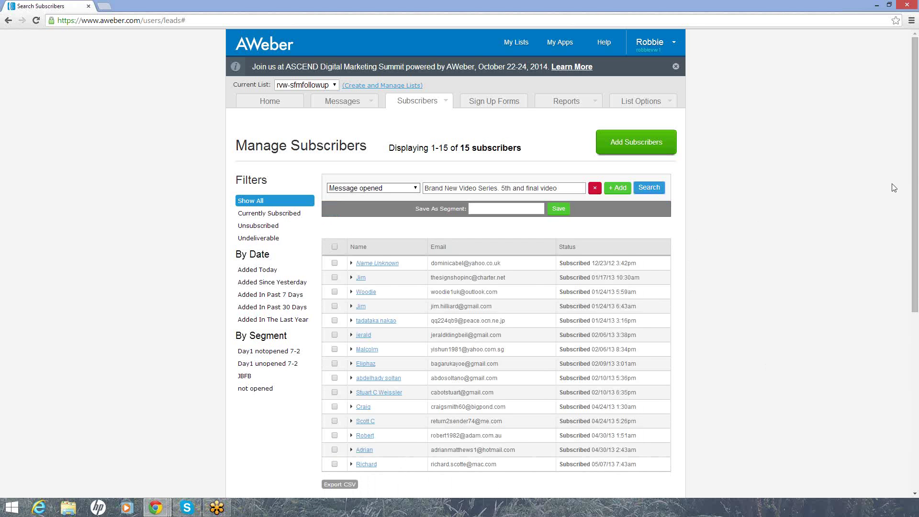
- Open the third found subscriber's information and examine their opened and clicked messages and delivery failures
{"action": "left_click_drag", "start_coordinate": [914, 175], "coordinate": [906, 245]}
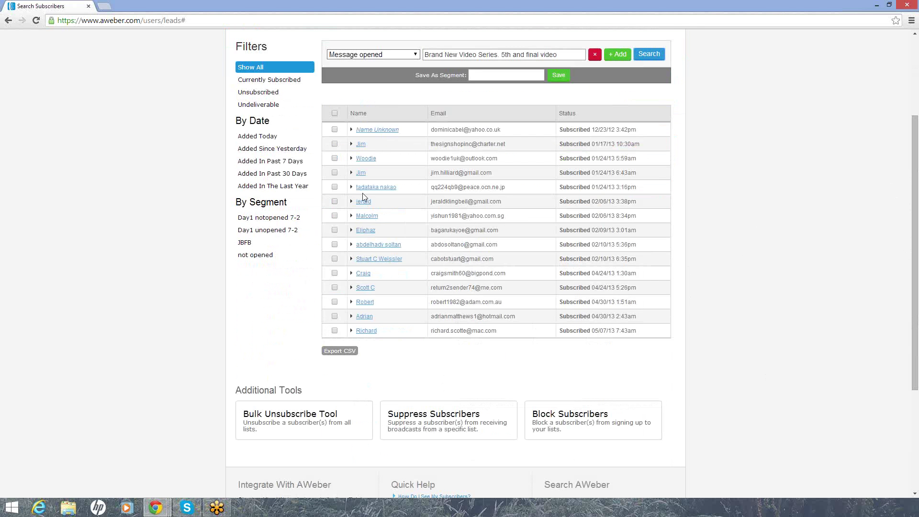
{"action": "left_click", "coordinate": [371, 160]}
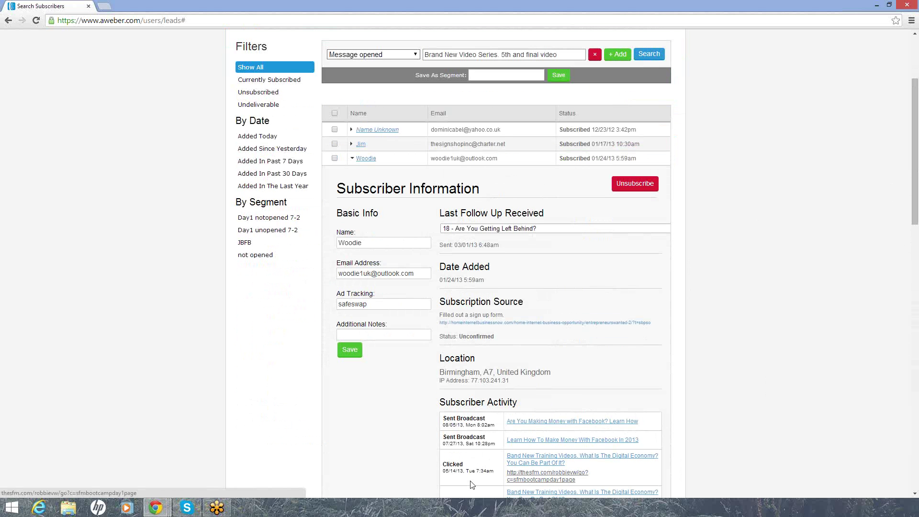
{"action": "left_click_drag", "start_coordinate": [914, 165], "coordinate": [914, 246]}
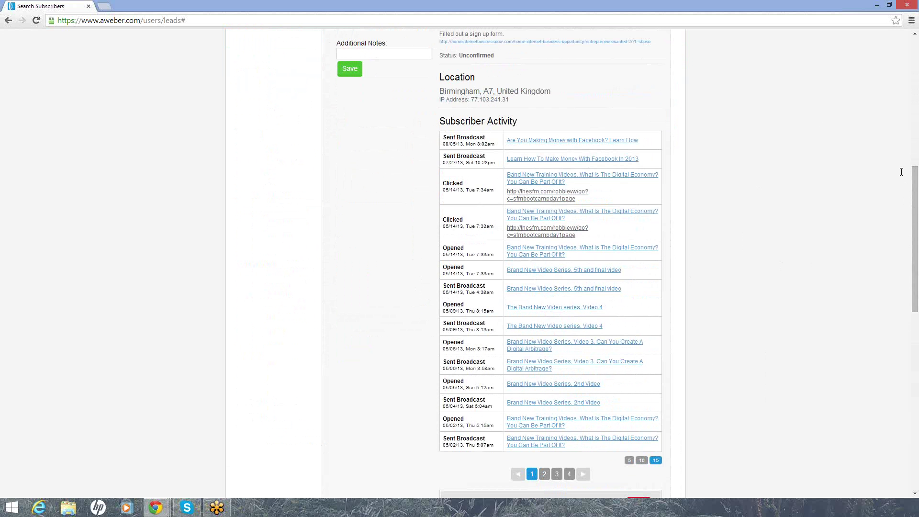
{"action": "left_click_drag", "start_coordinate": [915, 203], "coordinate": [912, 183]}
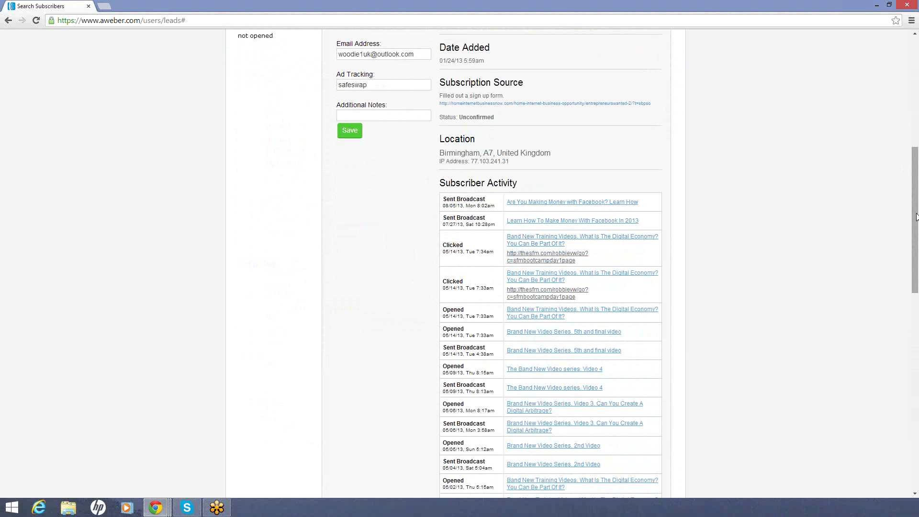
{"action": "left_click_drag", "start_coordinate": [915, 217], "coordinate": [905, 251]}
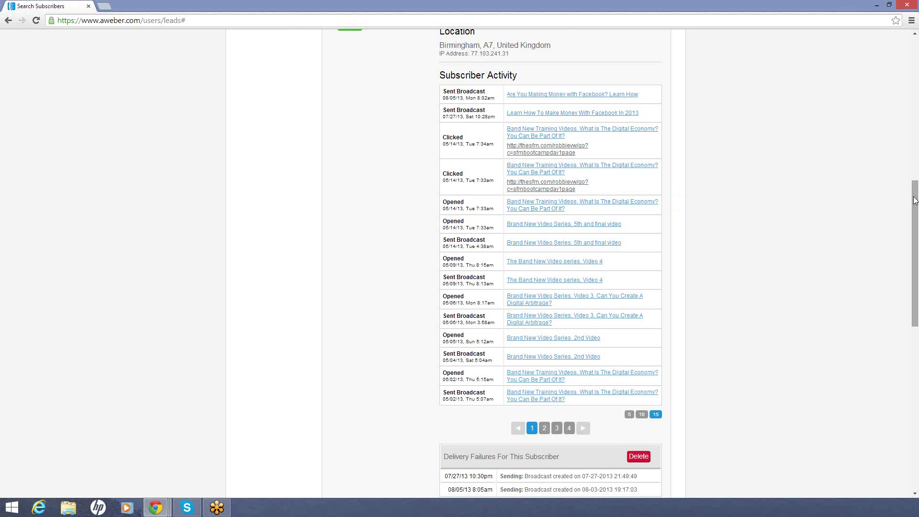
{"action": "scroll", "coordinate": [904, 231], "scroll_direction": "down", "scroll_amount": 2}
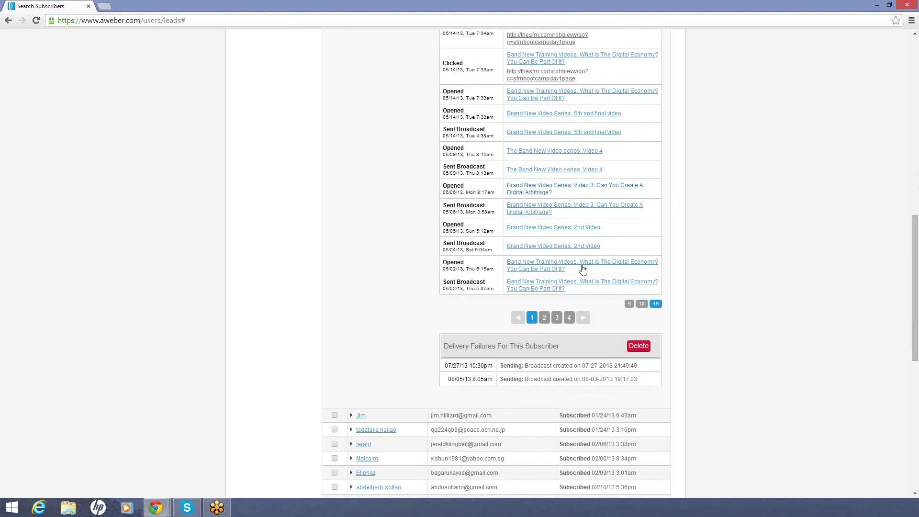
- Show page 3 of this subscriber's activity and look through its opened messages and sent follow-ups
{"action": "left_click", "coordinate": [558, 318]}
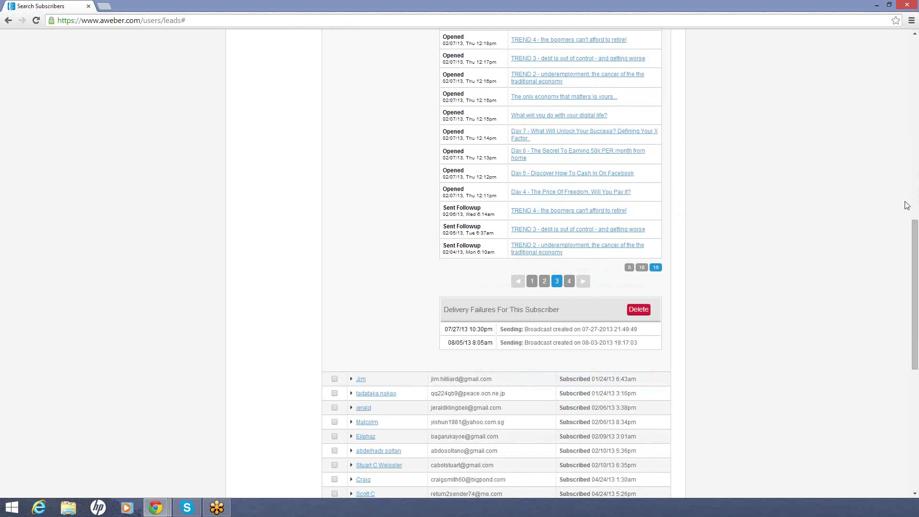
{"action": "left_click_drag", "start_coordinate": [913, 248], "coordinate": [911, 207]}
{"action": "left_click_drag", "start_coordinate": [911, 205], "coordinate": [911, 204]}
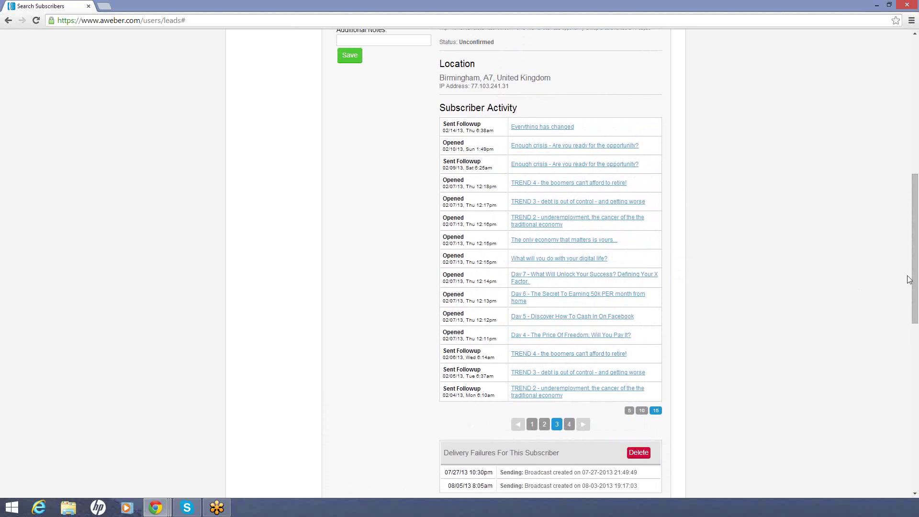
{"action": "left_click_drag", "start_coordinate": [914, 256], "coordinate": [912, 145]}
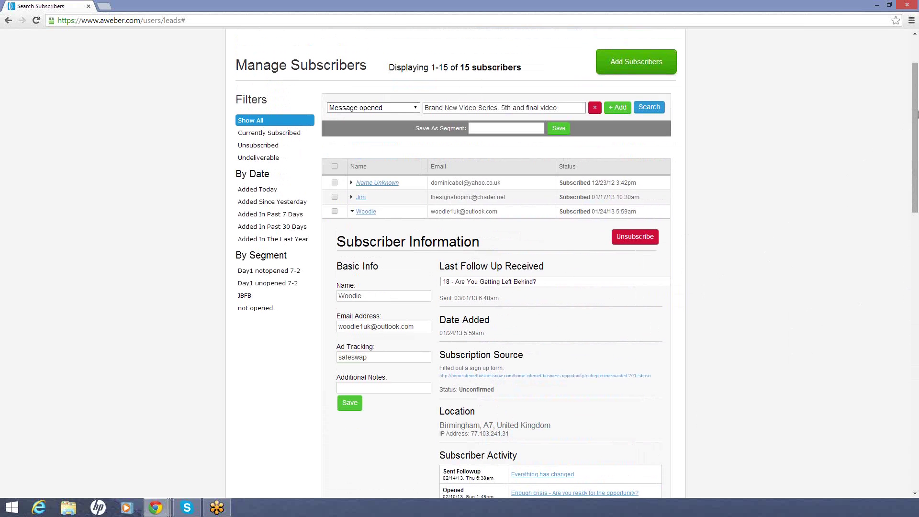
- Leave the subscriber search without saving a segment and open the list's sign-up forms
{"action": "mouse_move", "coordinate": [916, 118]}
{"action": "left_mouse_down"}
{"action": "mouse_move", "coordinate": [917, 234]}
{"action": "mouse_move", "coordinate": [917, 128]}
{"action": "left_mouse_up"}
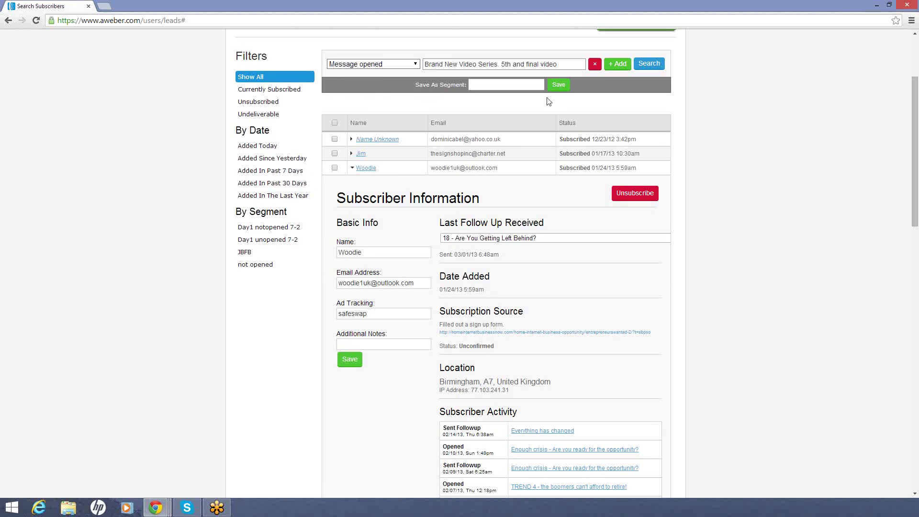
{"action": "scroll", "coordinate": [915, 175], "scroll_direction": "up", "scroll_amount": 3}
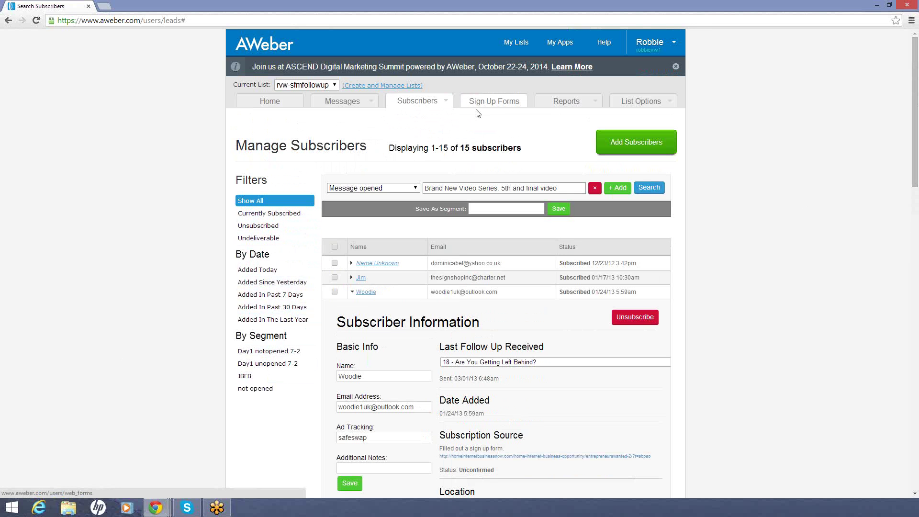
{"action": "left_click", "coordinate": [490, 101]}
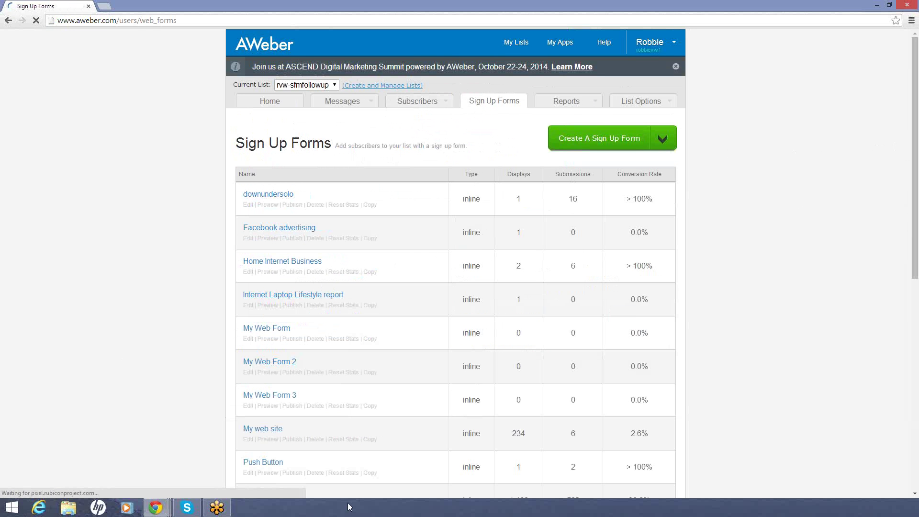
- Create a new sign-up form and remove its header, footer, AWeber credit line and email privacy line
{"action": "left_click_drag", "start_coordinate": [915, 128], "coordinate": [916, 86]}
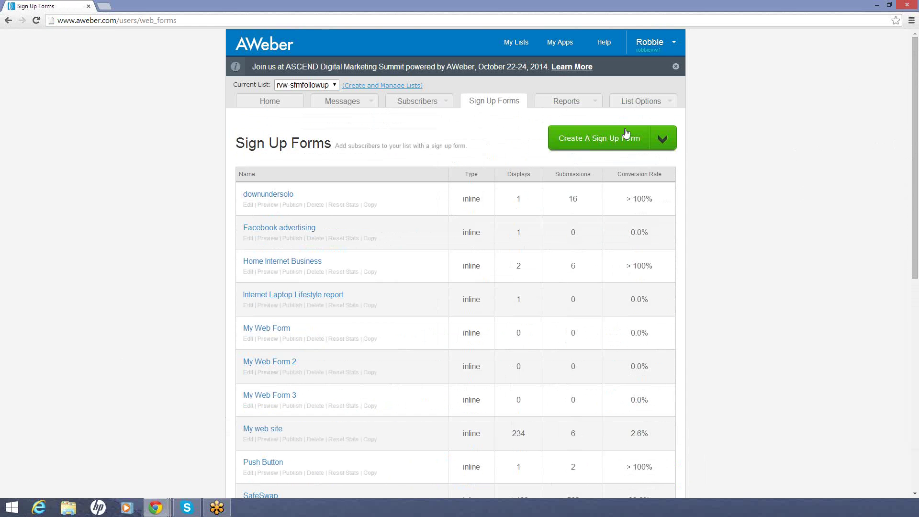
{"action": "left_click", "coordinate": [605, 141]}
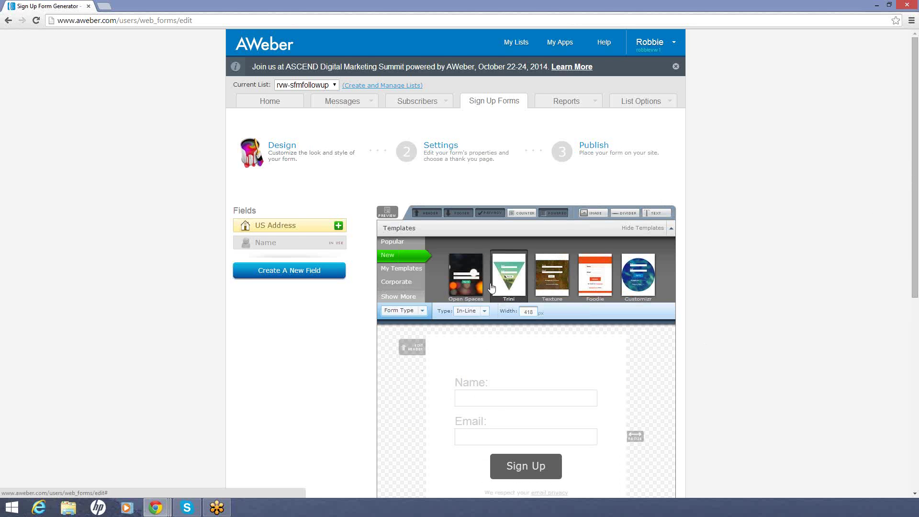
{"action": "left_click_drag", "start_coordinate": [913, 72], "coordinate": [918, 162]}
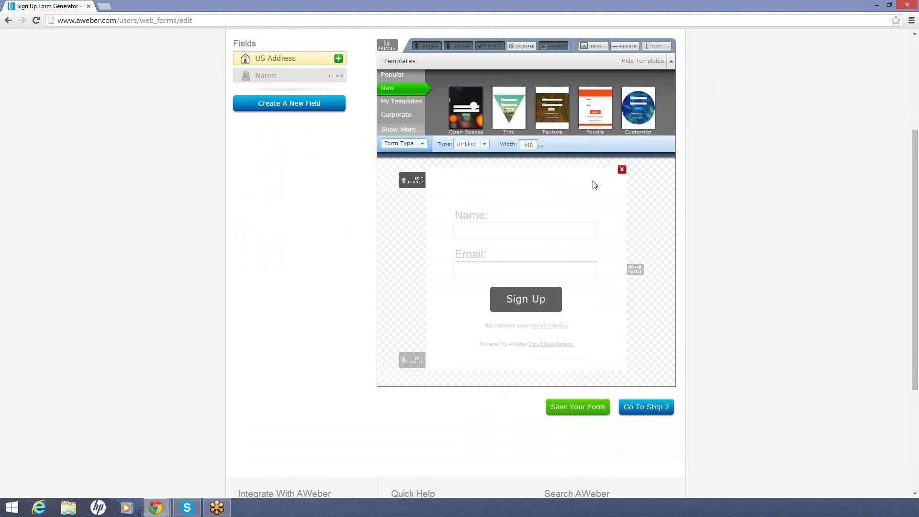
{"action": "left_click", "coordinate": [622, 170]}
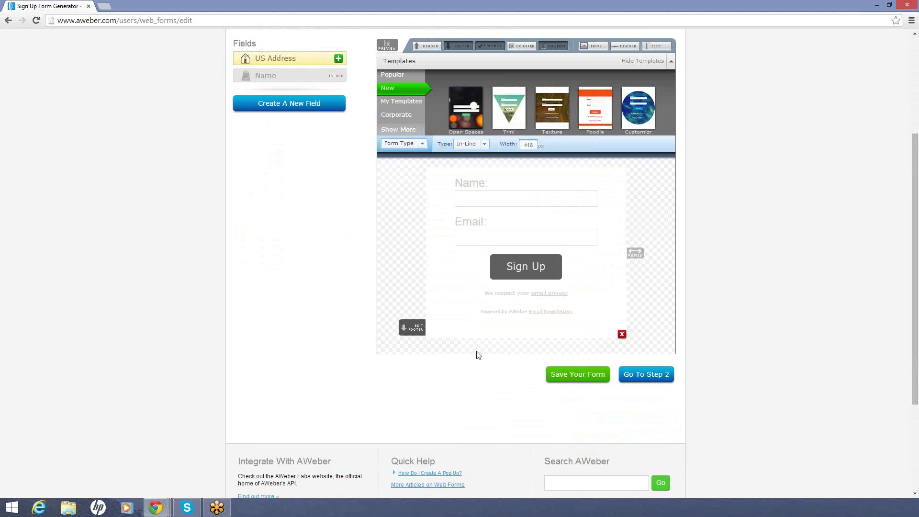
{"action": "left_click", "coordinate": [622, 334]}
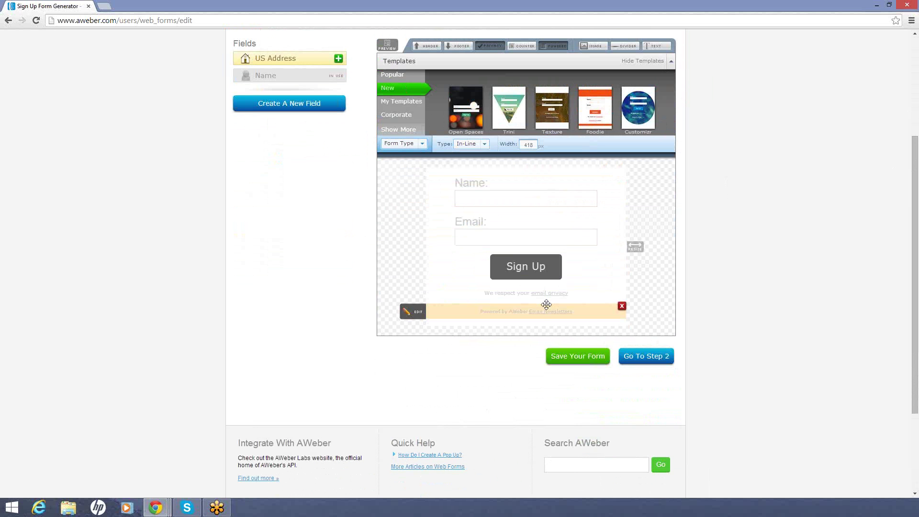
{"action": "left_click", "coordinate": [622, 305]}
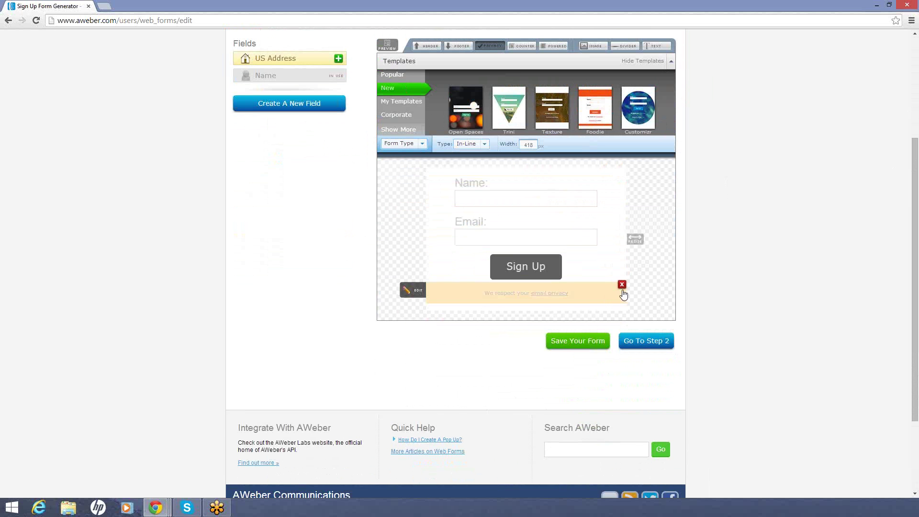
{"action": "left_click", "coordinate": [621, 285]}
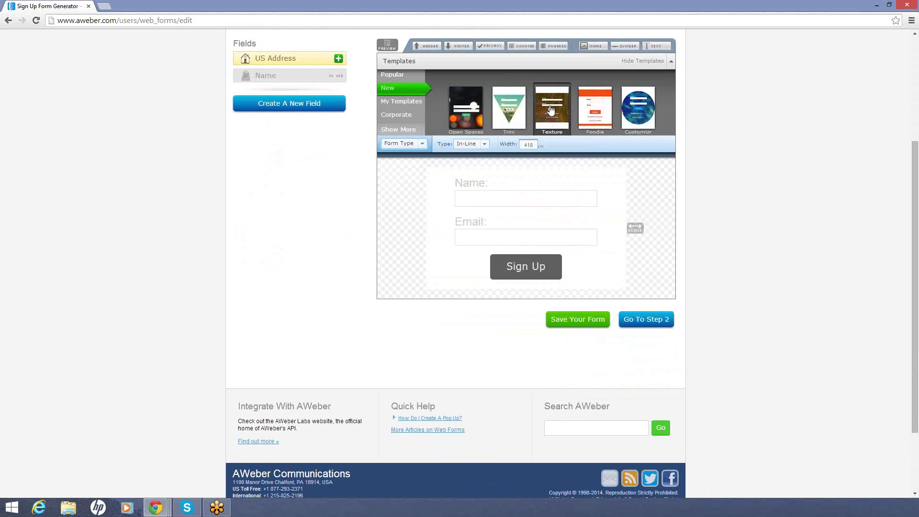
- Load the Foodie template in its green colour version into the sign-up form
{"action": "left_click", "coordinate": [596, 112]}
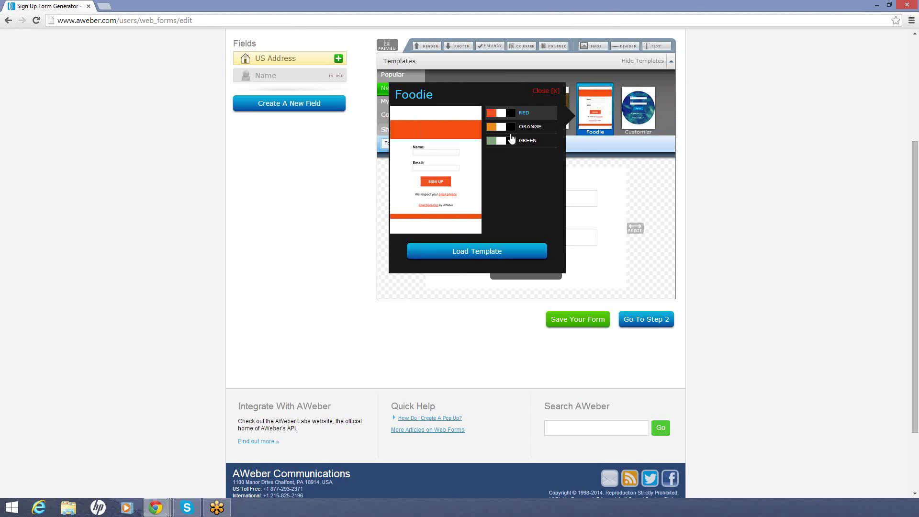
{"action": "left_click", "coordinate": [497, 142]}
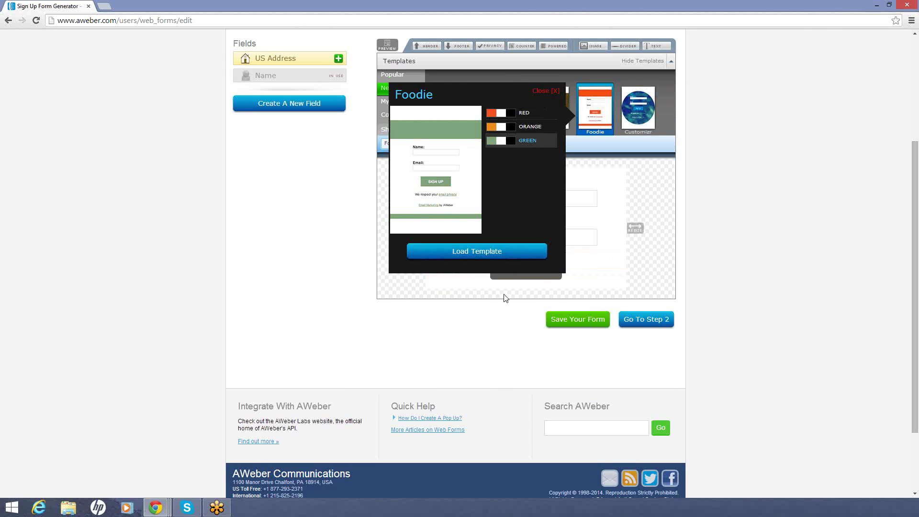
{"action": "left_click", "coordinate": [487, 252]}
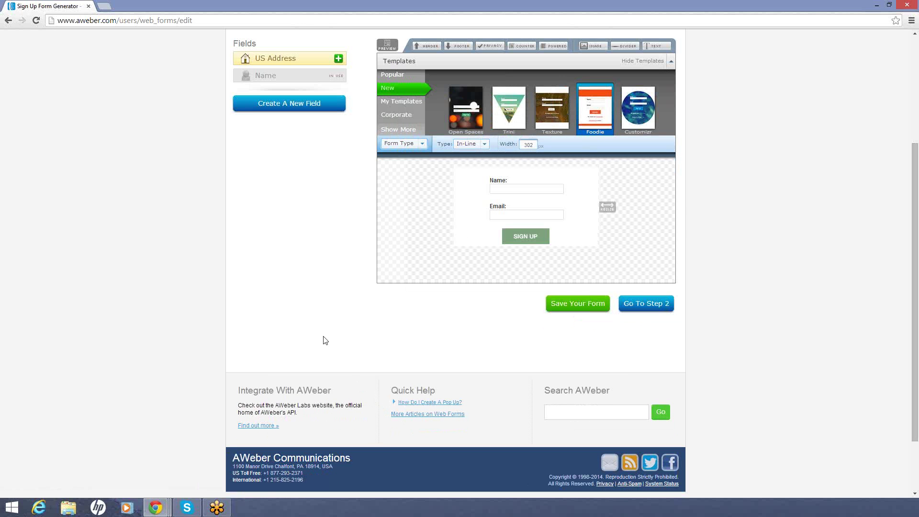
- Set the email field's value to "Email", clear its label, and save the name field's settings as they are
{"action": "mouse_move", "coordinate": [521, 219]}
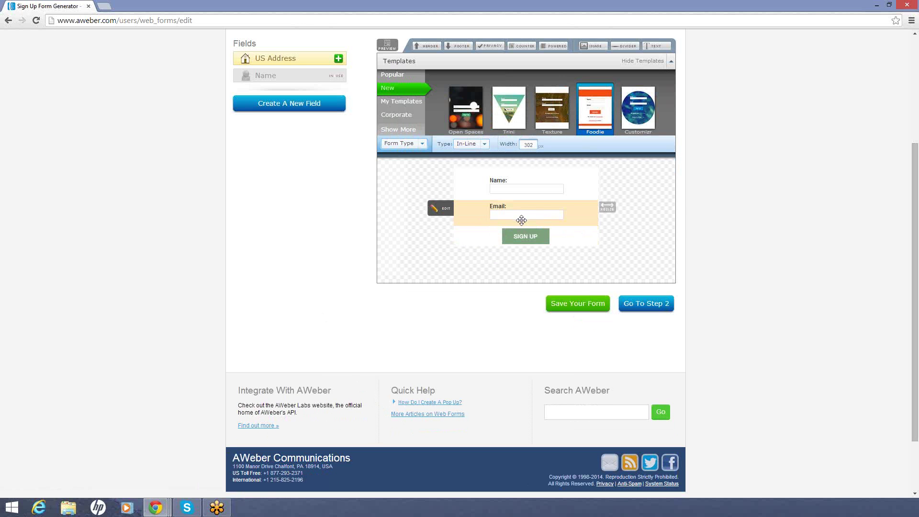
{"action": "left_click", "coordinate": [440, 209]}
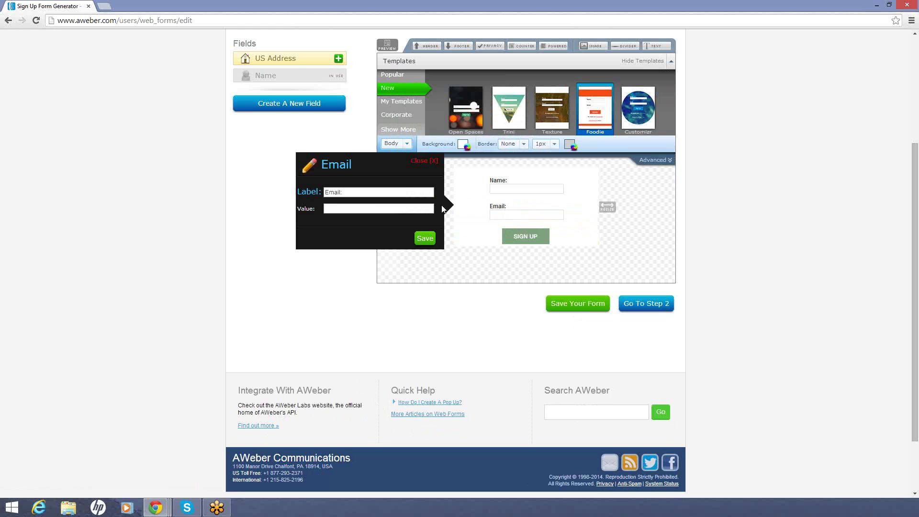
{"action": "left_click", "coordinate": [338, 207]}
{"action": "left_click", "coordinate": [348, 191]}
{"action": "left_click_drag", "start_coordinate": [348, 191], "coordinate": [324, 188]}
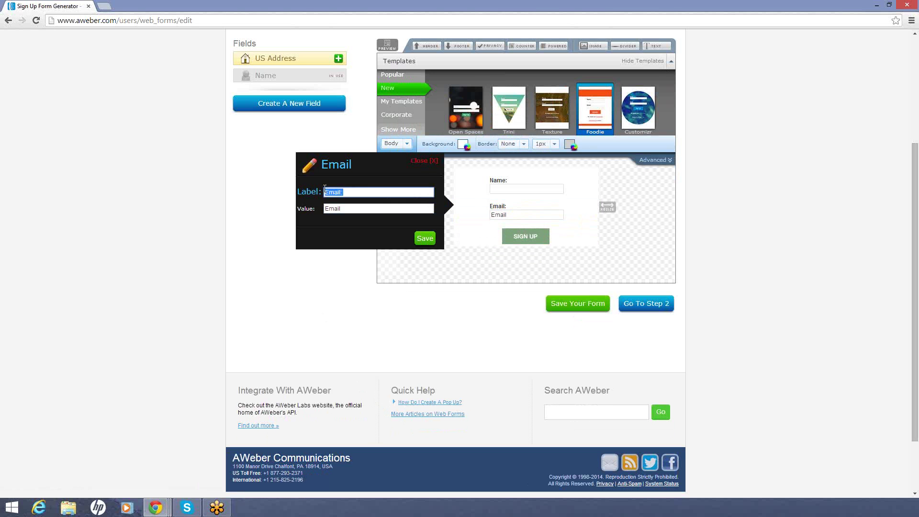
{"action": "key", "text": "BackSpace"}
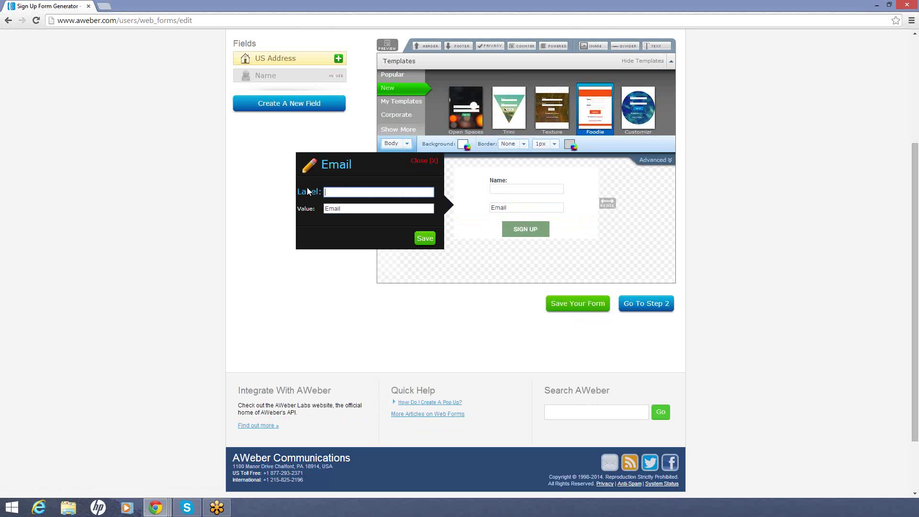
{"action": "left_click", "coordinate": [502, 189]}
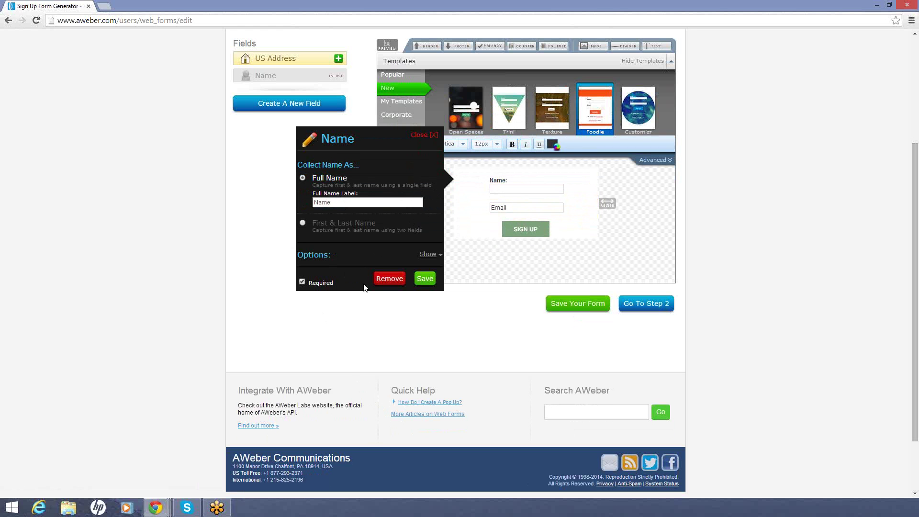
{"action": "left_click", "coordinate": [427, 280]}
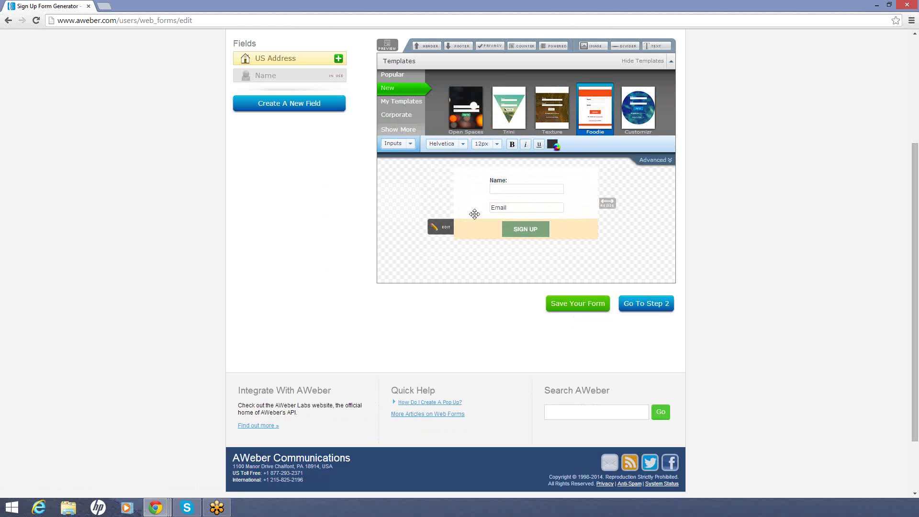
- Go to the form's settings, name it "Test for website" and save the form
{"action": "left_click", "coordinate": [649, 305]}
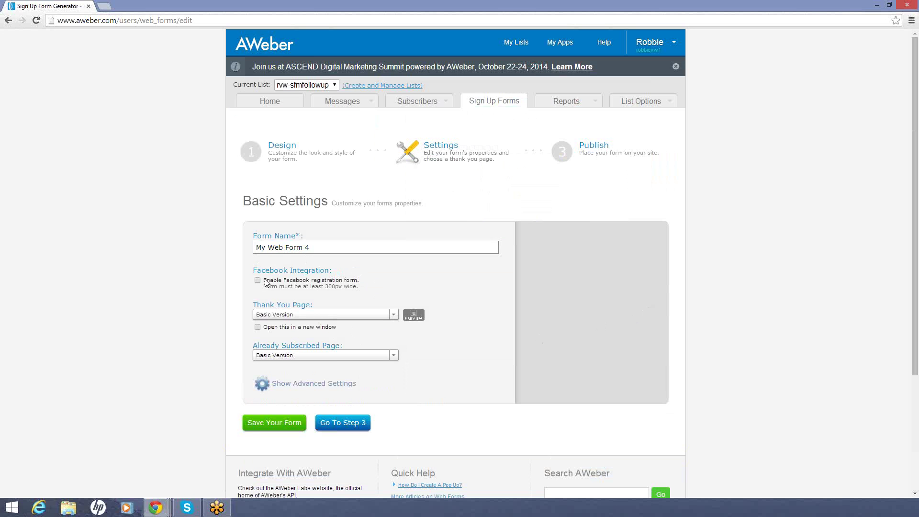
{"action": "left_click_drag", "start_coordinate": [326, 245], "coordinate": [218, 235]}
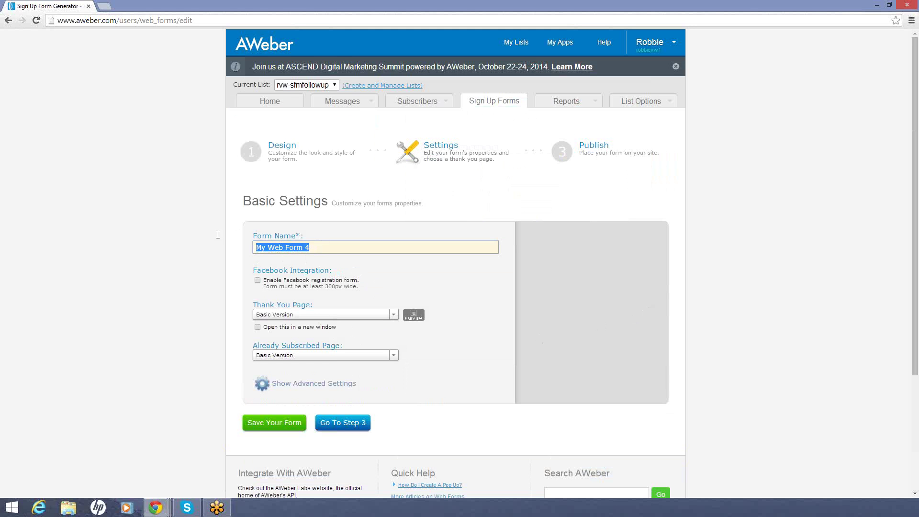
{"action": "type", "text": "Test for website"}
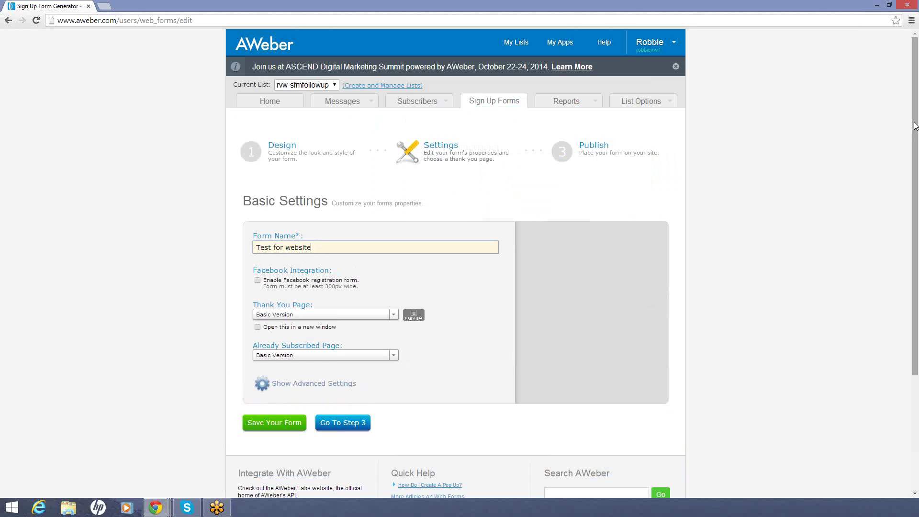
{"action": "left_click_drag", "start_coordinate": [915, 125], "coordinate": [916, 152]}
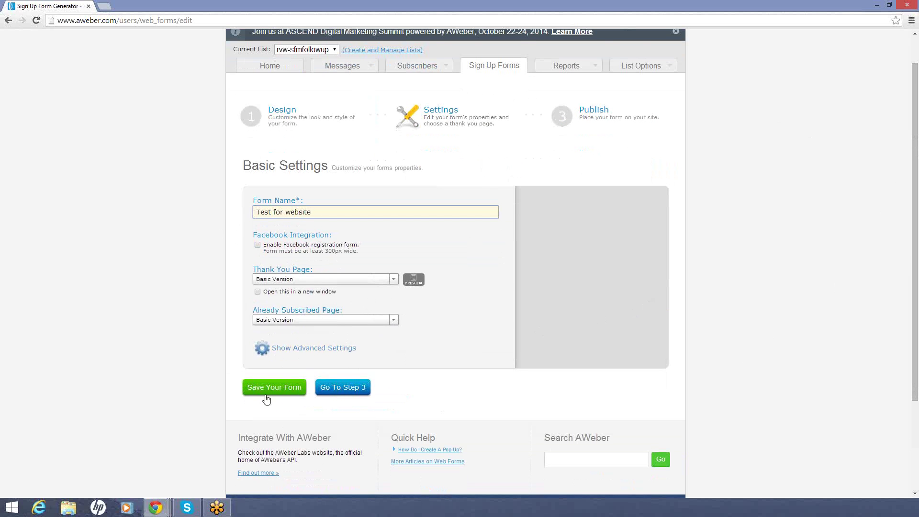
{"action": "left_click", "coordinate": [268, 390]}
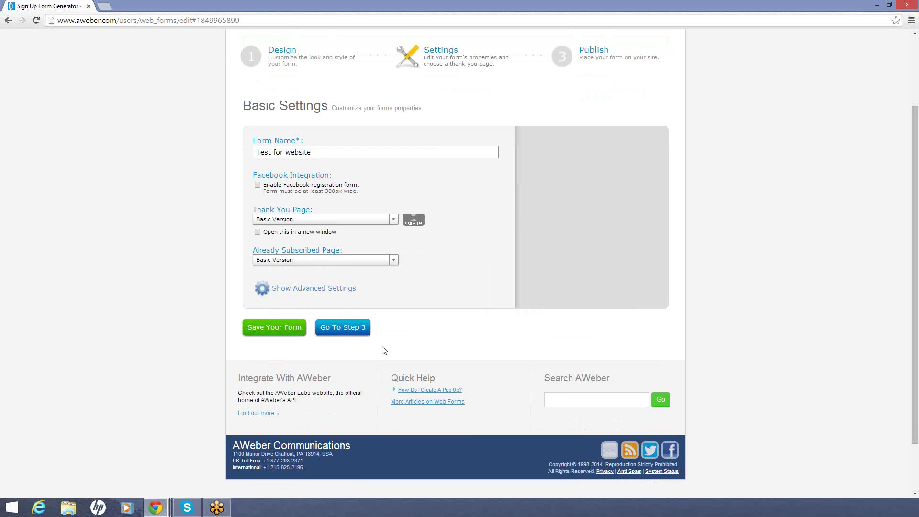
- Return to the form's design, widen the form slightly and save it
{"action": "left_click", "coordinate": [248, 57]}
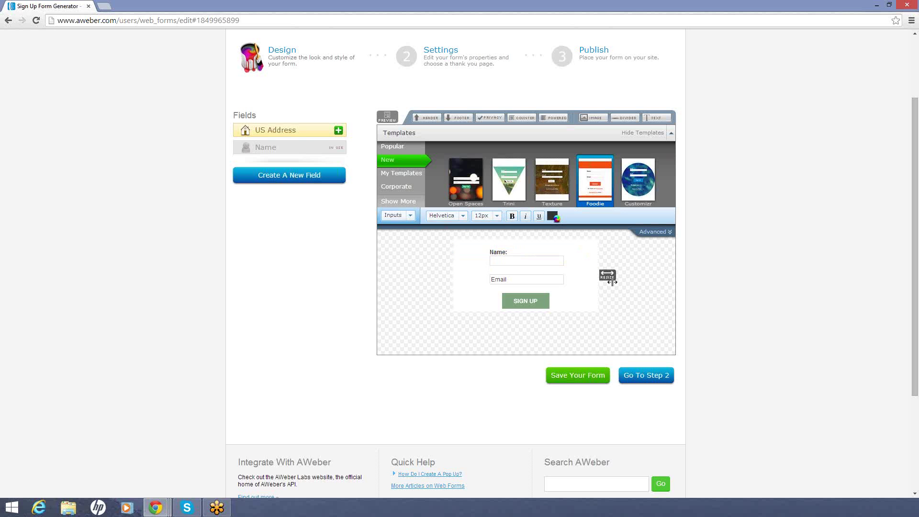
{"action": "mouse_move", "coordinate": [616, 276]}
{"action": "left_mouse_down"}
{"action": "mouse_move", "coordinate": [694, 283]}
{"action": "mouse_move", "coordinate": [581, 291]}
{"action": "mouse_move", "coordinate": [643, 294]}
{"action": "mouse_move", "coordinate": [616, 280]}
{"action": "left_mouse_up"}
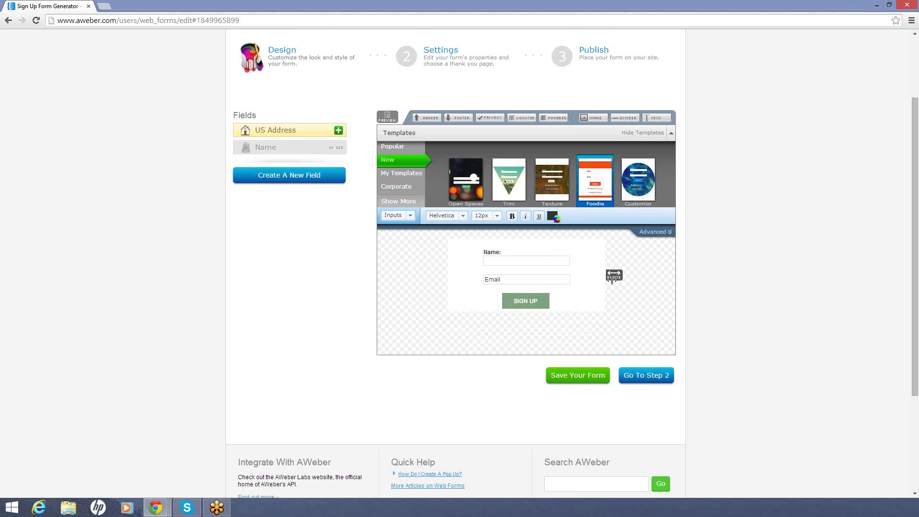
{"action": "left_click", "coordinate": [580, 376]}
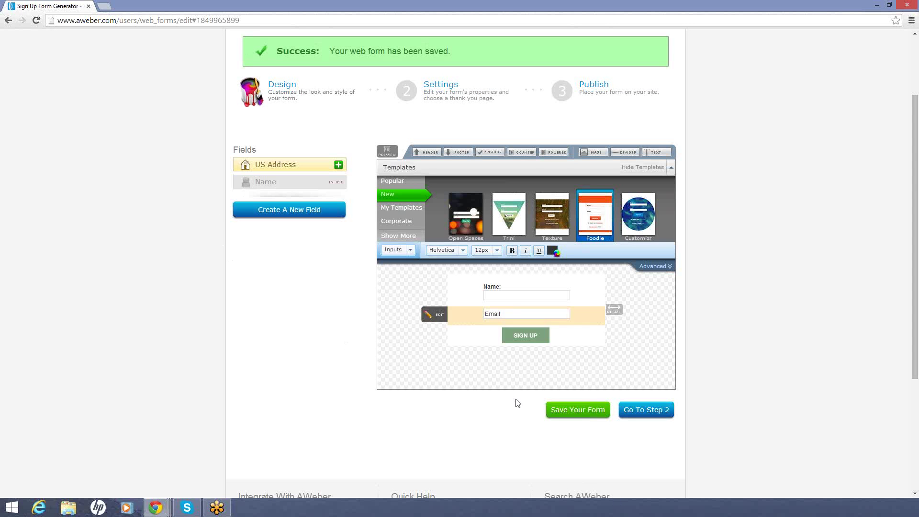
{"action": "left_click", "coordinate": [579, 409]}
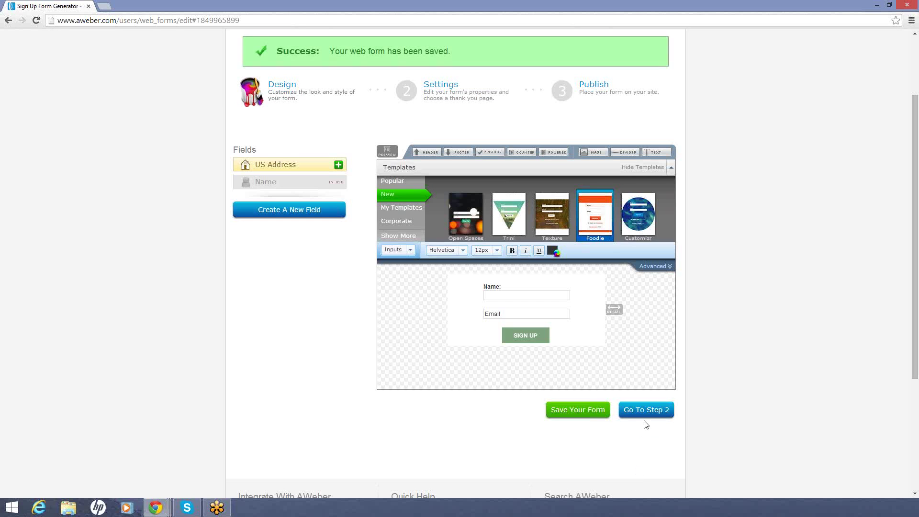
- Go to the form's settings and set the thank you page to Custom Page
{"action": "left_click", "coordinate": [645, 409]}
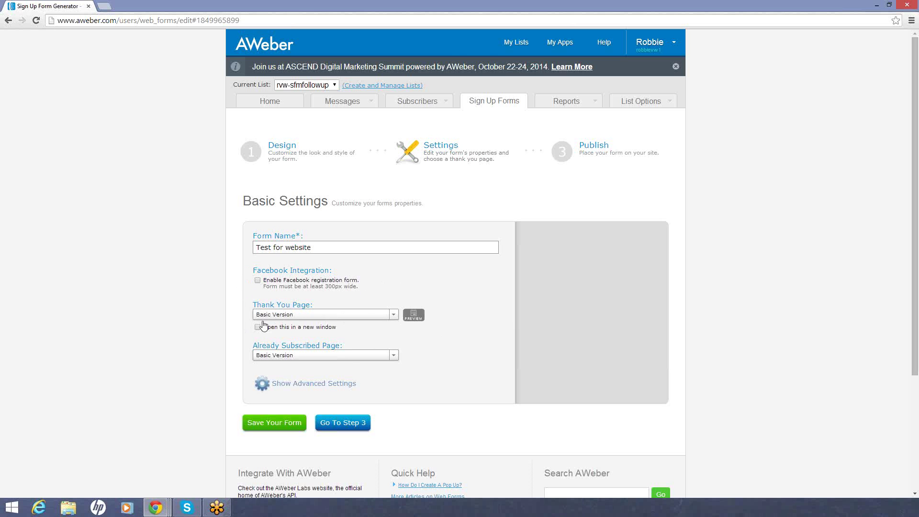
{"action": "left_click", "coordinate": [395, 317]}
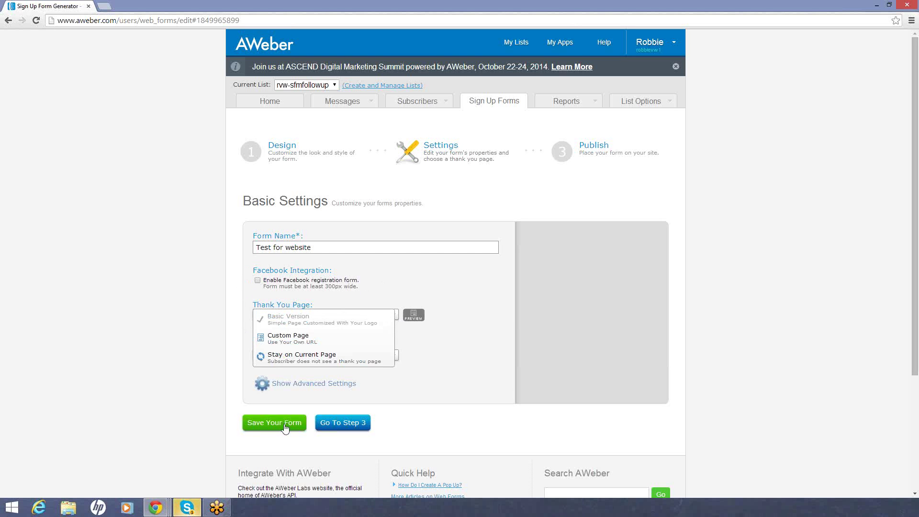
{"action": "left_click", "coordinate": [215, 478]}
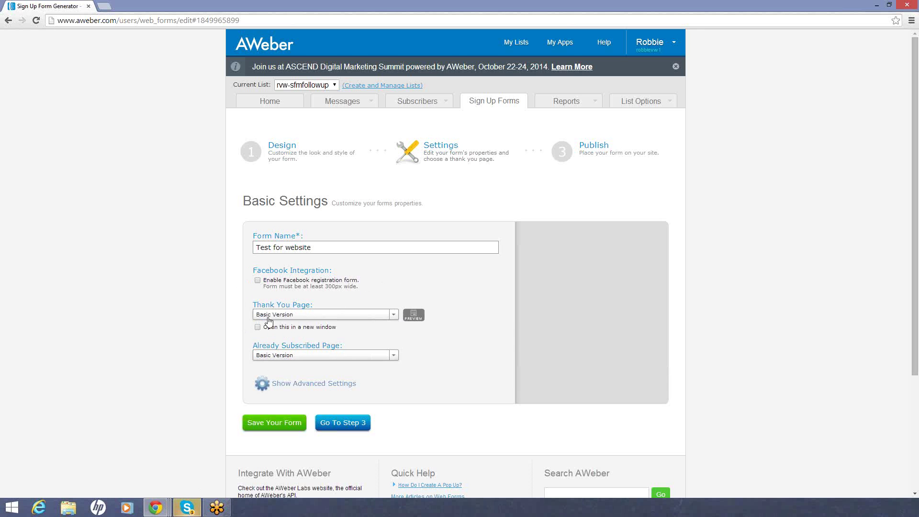
{"action": "left_click", "coordinate": [396, 318]}
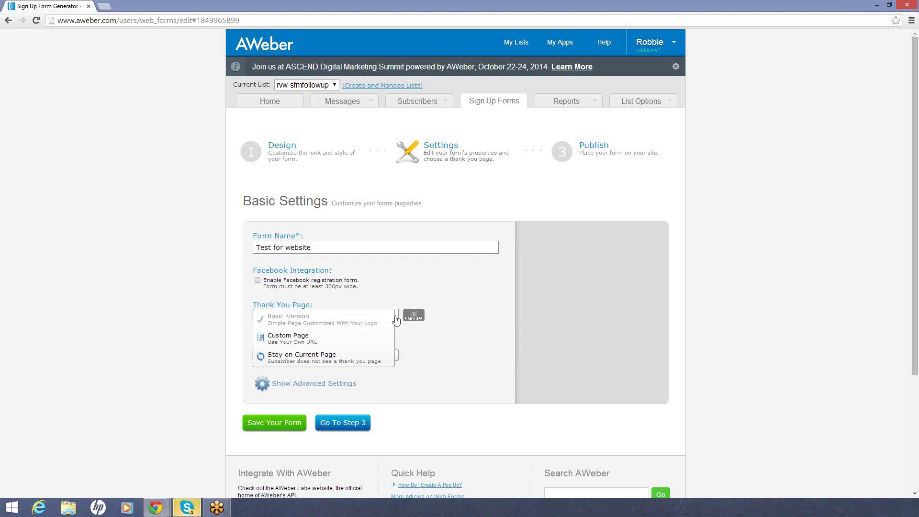
{"action": "left_click", "coordinate": [298, 339]}
{"action": "left_click", "coordinate": [297, 327]}
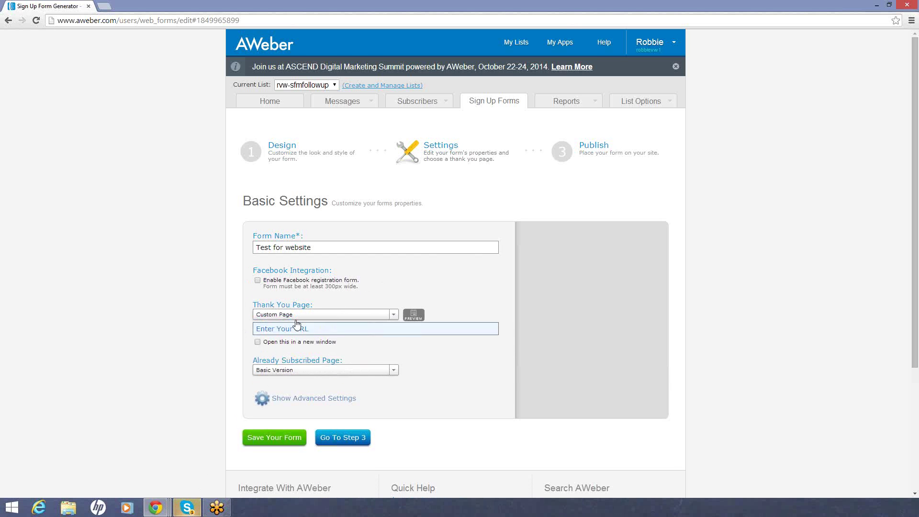
{"action": "left_click_drag", "start_coordinate": [287, 329], "coordinate": [243, 329]}
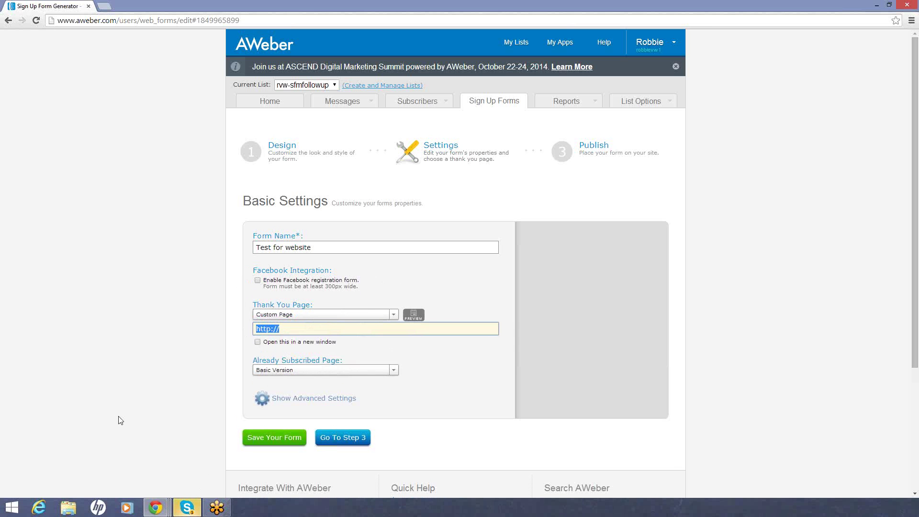
{"action": "left_click", "coordinate": [395, 375]}
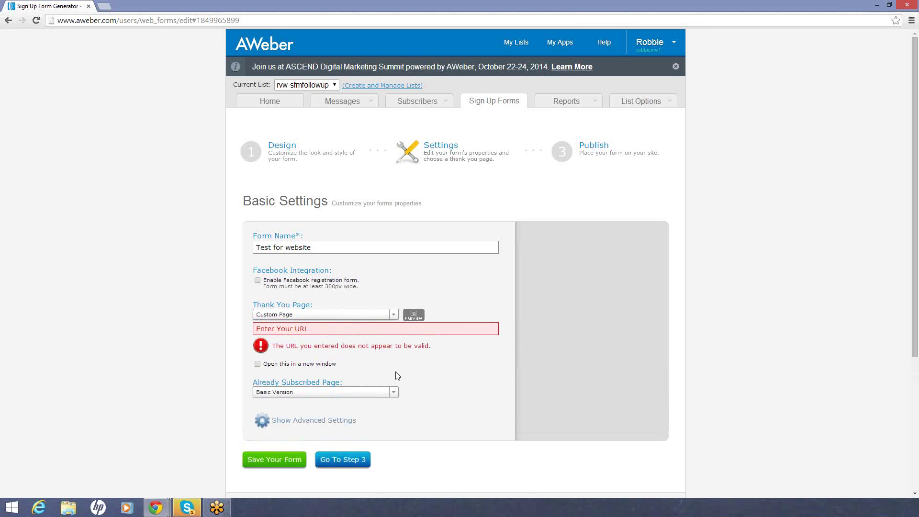
{"action": "left_click", "coordinate": [324, 331]}
{"action": "key", "text": "ctrl+v"}
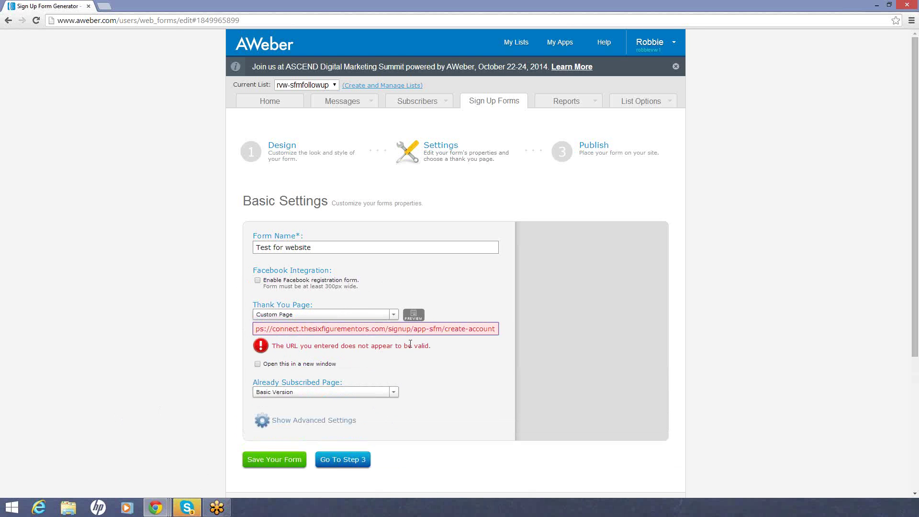
{"action": "left_click_drag", "start_coordinate": [496, 329], "coordinate": [168, 346]}
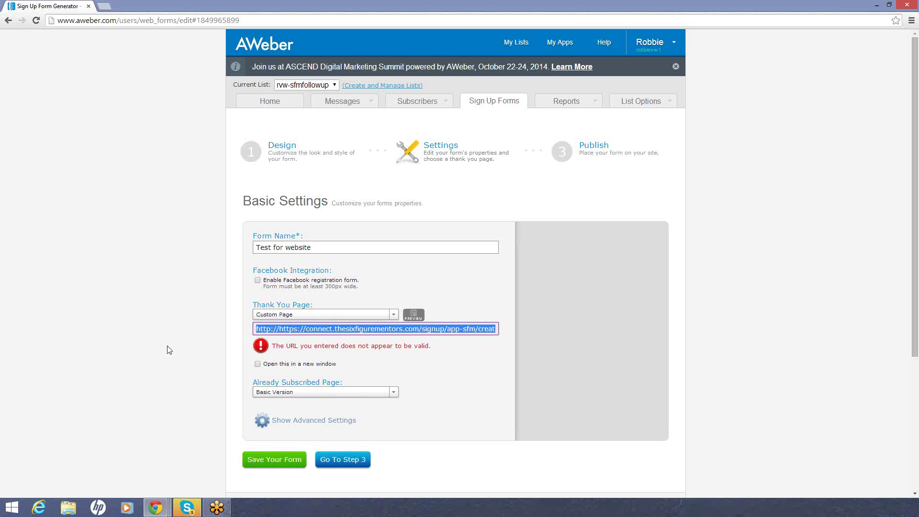
{"action": "key", "text": "BackSpace"}
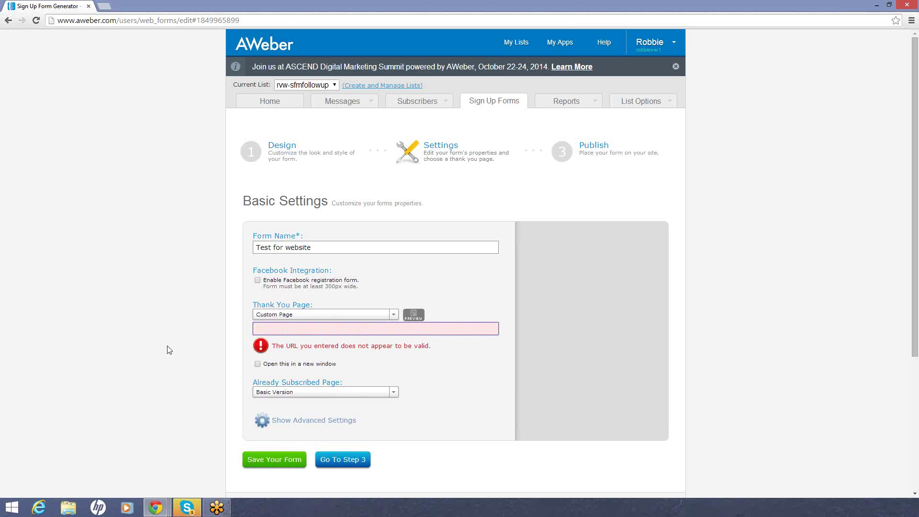
{"action": "key", "text": "ctrl+v"}
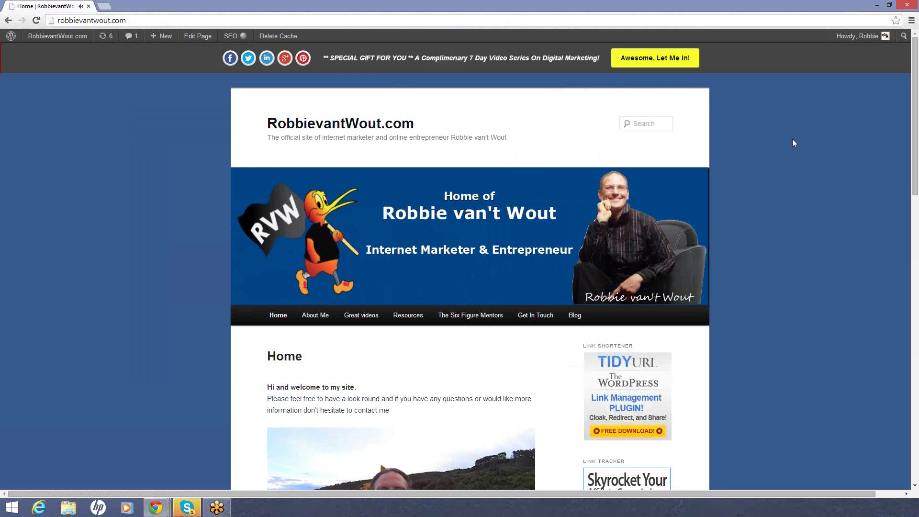
- From the WordPress site's home page, go to the widget settings and move an inactive Text widget to the start of the Main Sidebar
{"action": "scroll", "coordinate": [915, 66], "scroll_direction": "down", "scroll_amount": 7}
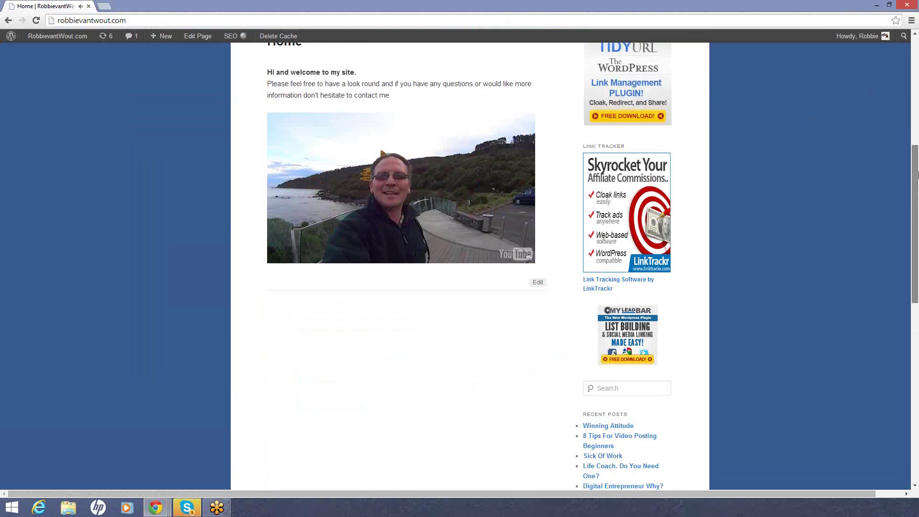
{"action": "scroll", "coordinate": [812, 159], "scroll_direction": "up", "scroll_amount": 2}
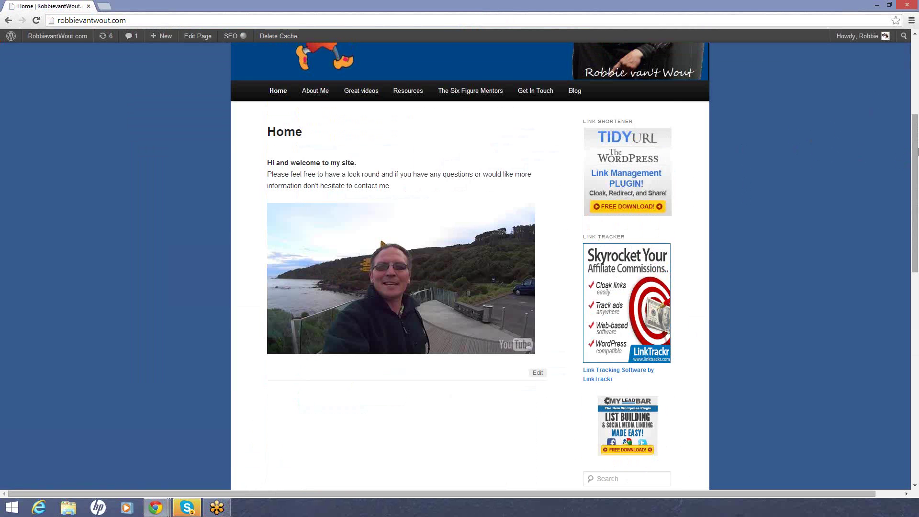
{"action": "scroll", "coordinate": [638, 145], "scroll_direction": "down", "scroll_amount": 6}
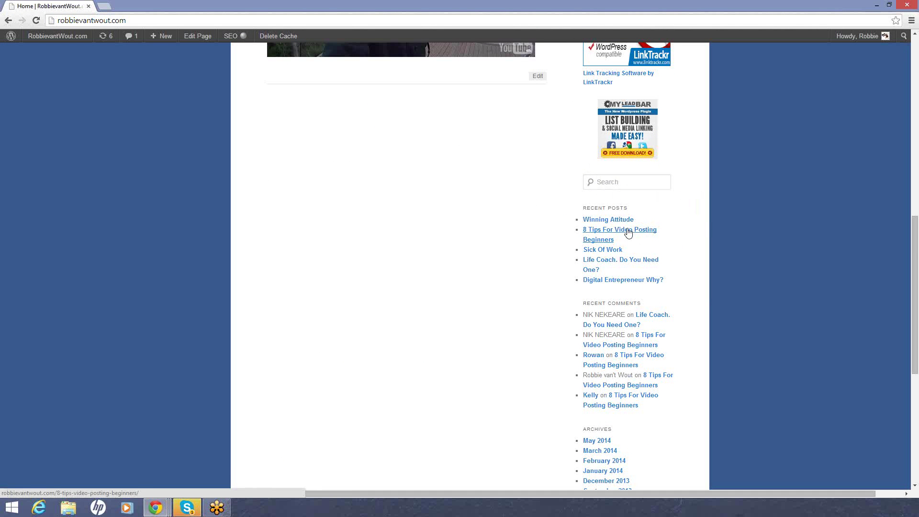
{"action": "left_click_drag", "start_coordinate": [911, 234], "coordinate": [913, 192]}
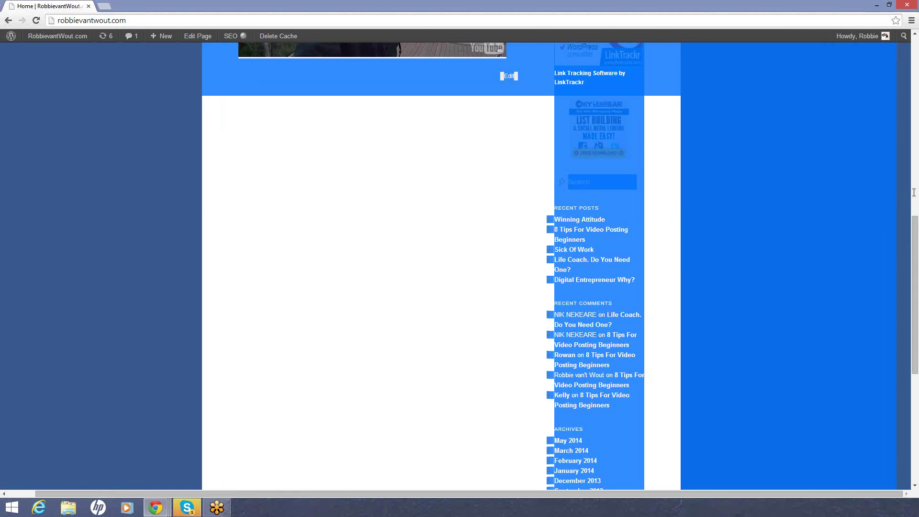
{"action": "left_click", "coordinate": [196, 38]}
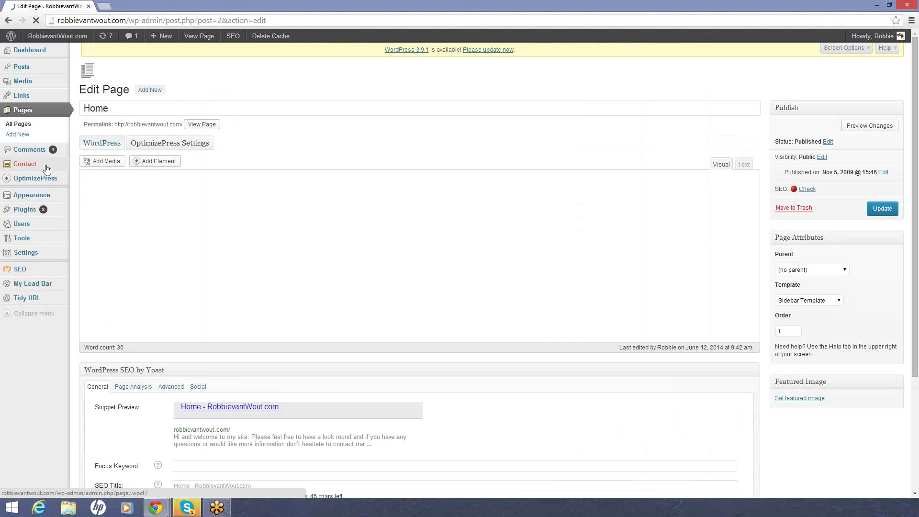
{"action": "mouse_move", "coordinate": [41, 199]}
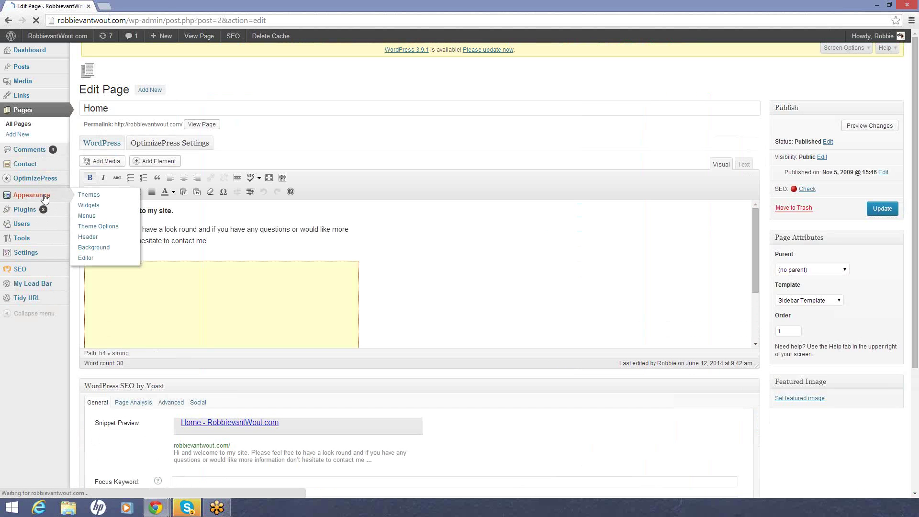
{"action": "left_click", "coordinate": [92, 209]}
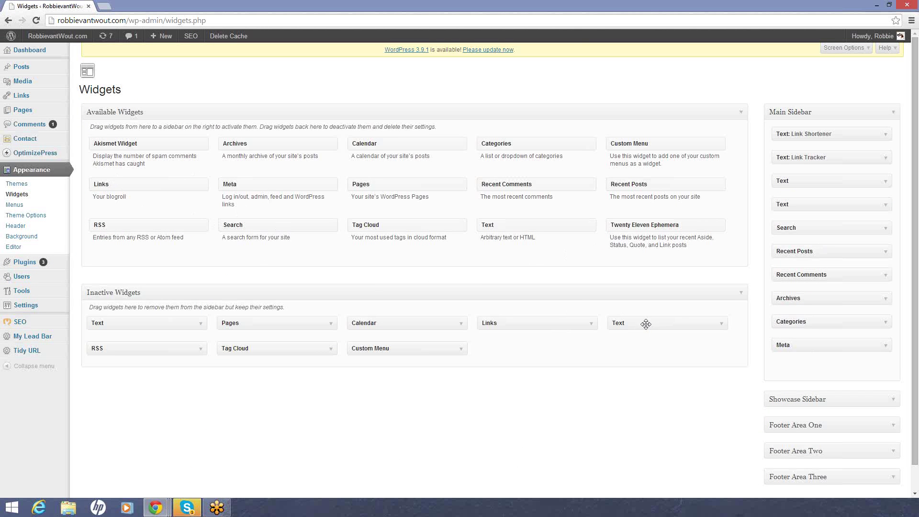
{"action": "left_click_drag", "start_coordinate": [645, 325], "coordinate": [809, 137]}
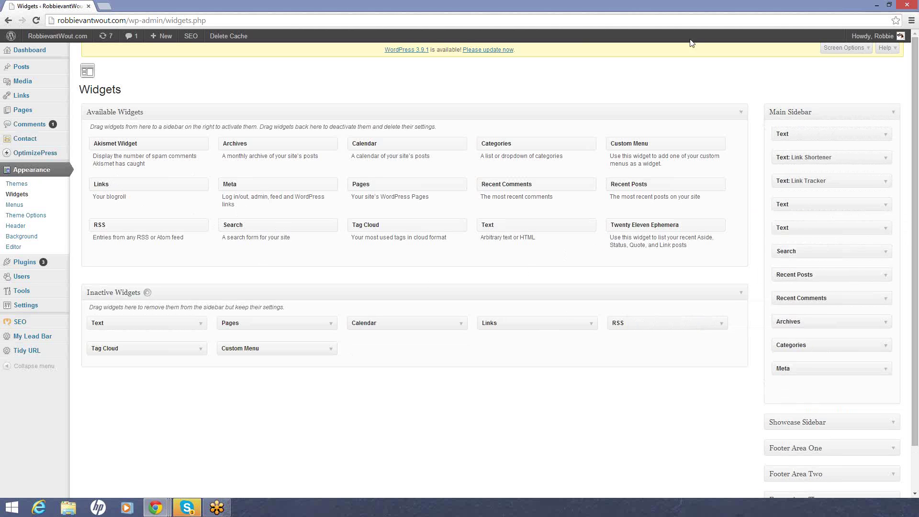
{"action": "left_click", "coordinate": [877, 8]}
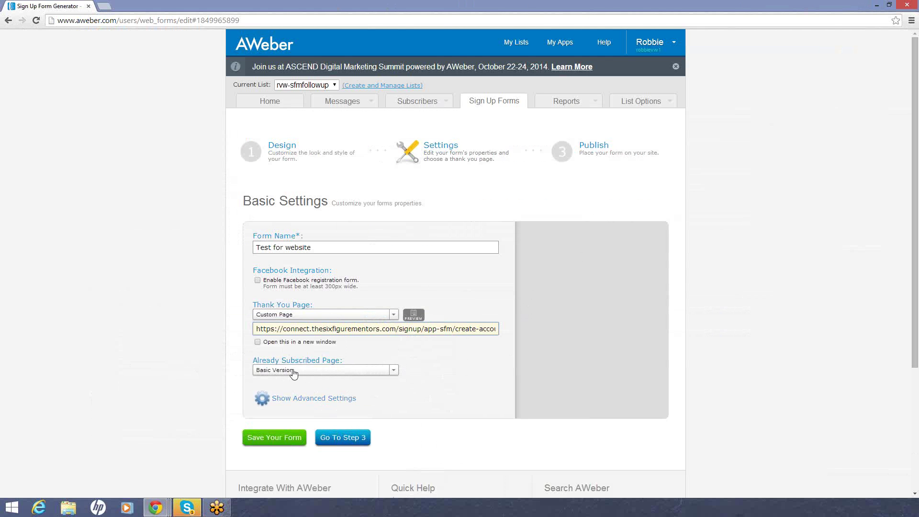
{"action": "left_click", "coordinate": [394, 373]}
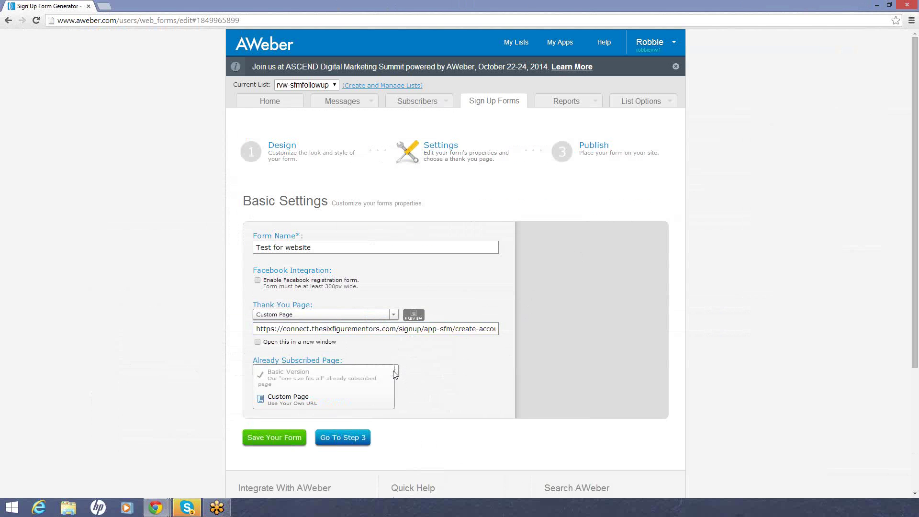
{"action": "left_click", "coordinate": [278, 397]}
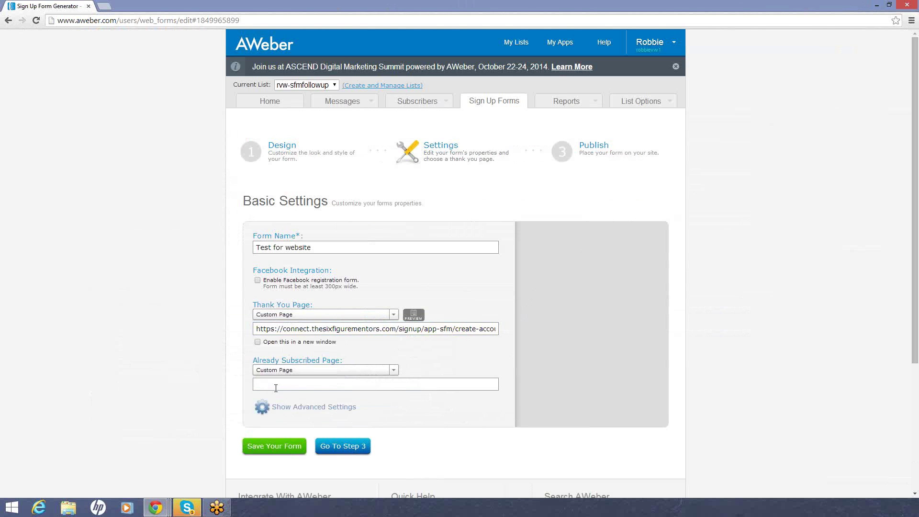
{"action": "left_click", "coordinate": [274, 385]}
{"action": "type", "text": "http://"}
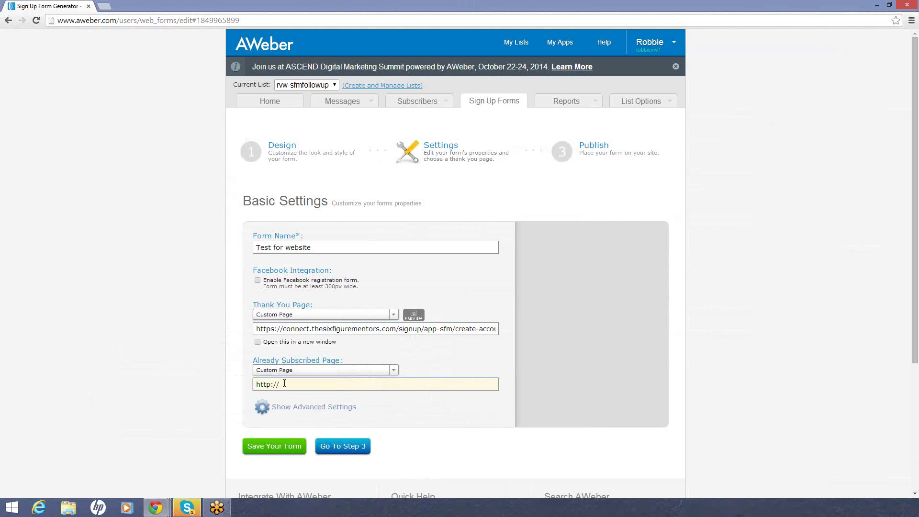
{"action": "left_click_drag", "start_coordinate": [284, 383], "coordinate": [225, 381]}
{"action": "key", "text": "ctrl+v"}
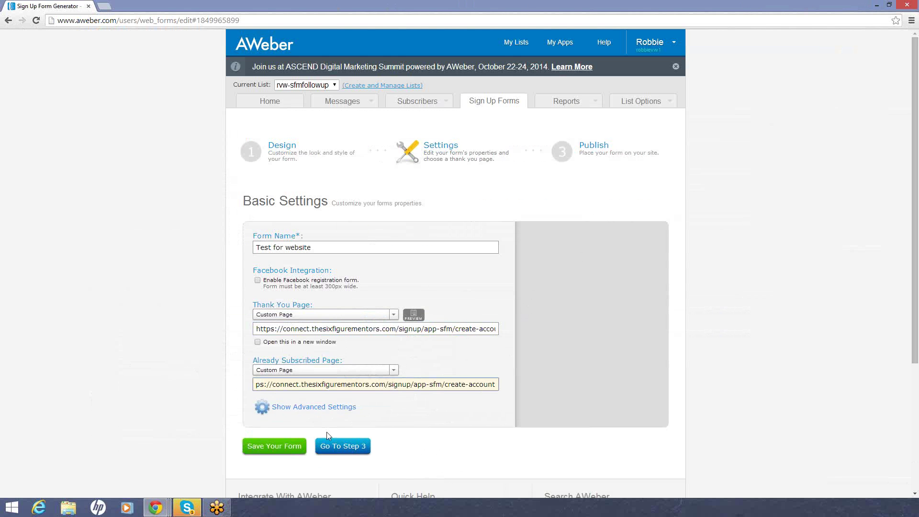
{"action": "left_click", "coordinate": [276, 446]}
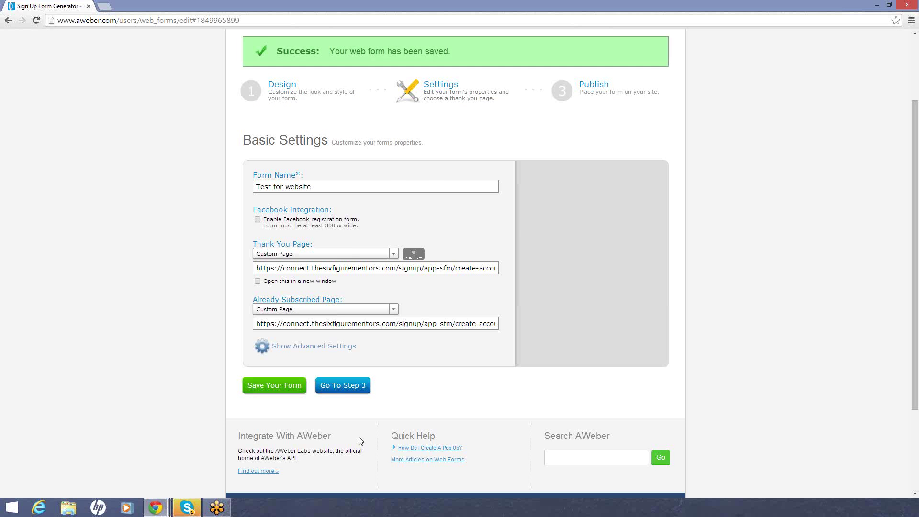
- Proceed to publishing the form, choose to install it yourself, and copy the complete Raw HTML Version code
{"action": "left_click", "coordinate": [351, 385]}
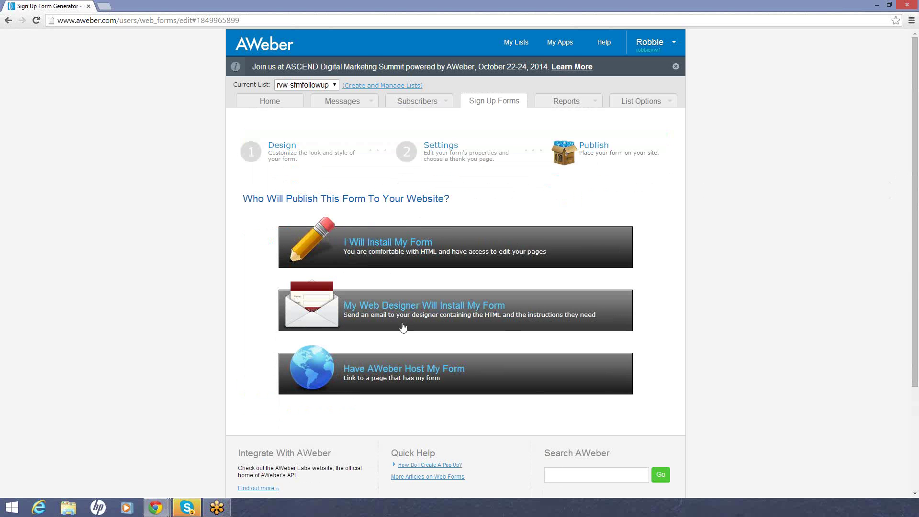
{"action": "left_click", "coordinate": [393, 247]}
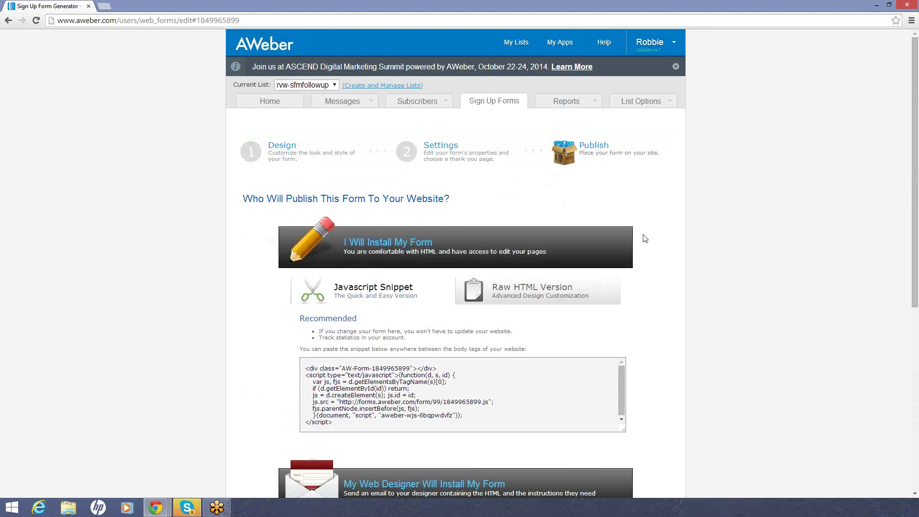
{"action": "left_click", "coordinate": [526, 293]}
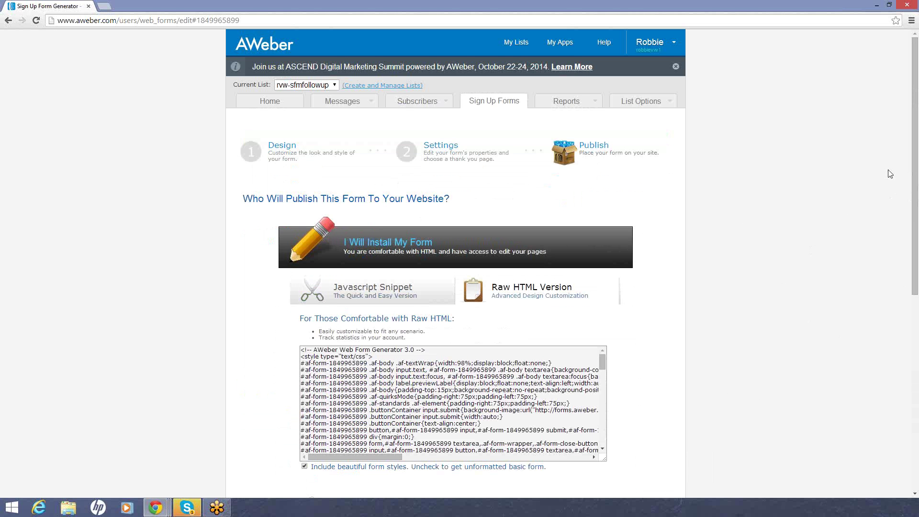
{"action": "left_click_drag", "start_coordinate": [916, 97], "coordinate": [916, 179]}
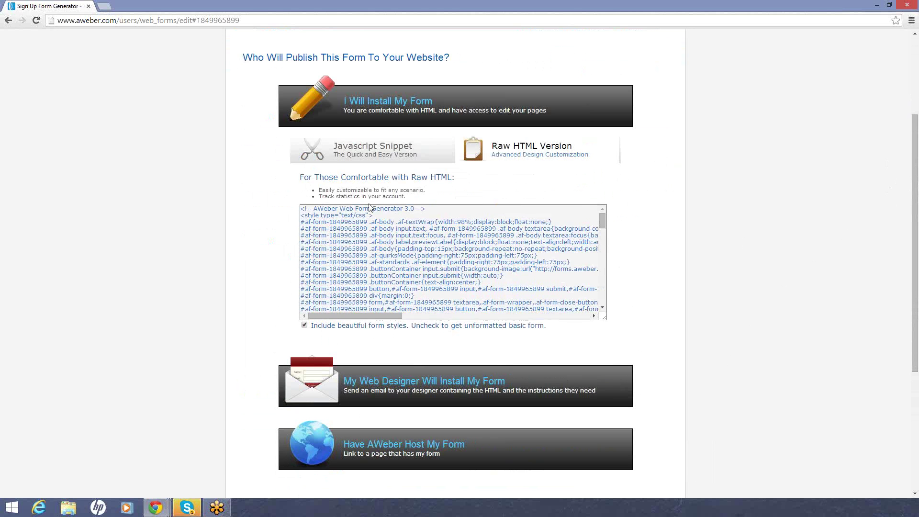
{"action": "right_click", "coordinate": [368, 243]}
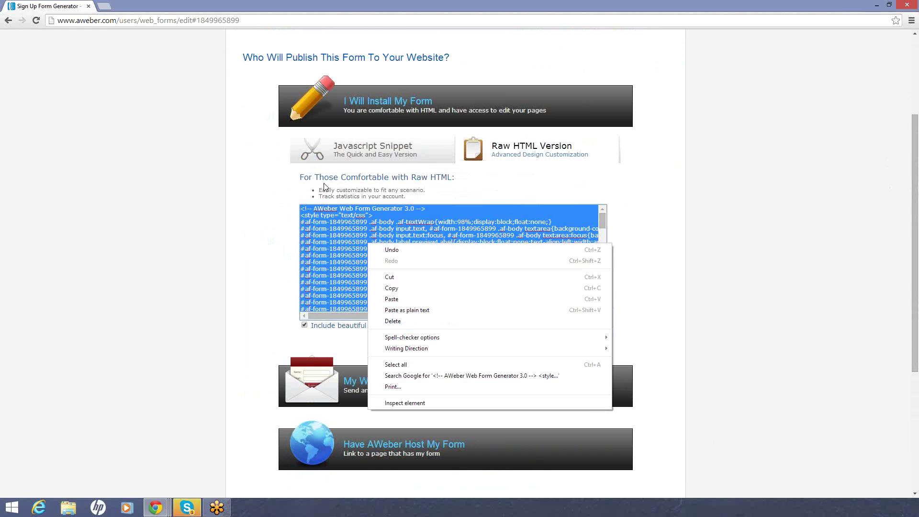
{"action": "left_click", "coordinate": [396, 289]}
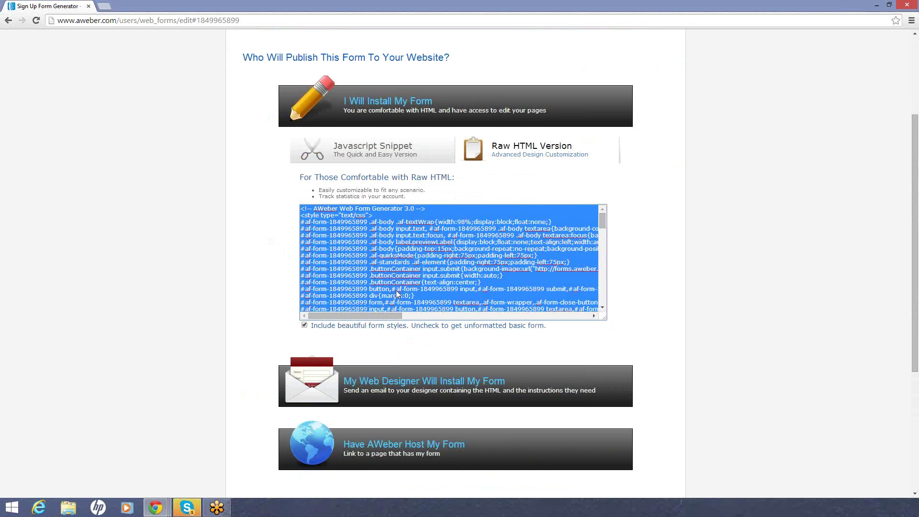
- Switch to the WordPress Widgets page, paste the form code into the first Main Sidebar Text widget, and save it
{"action": "left_click", "coordinate": [157, 509]}
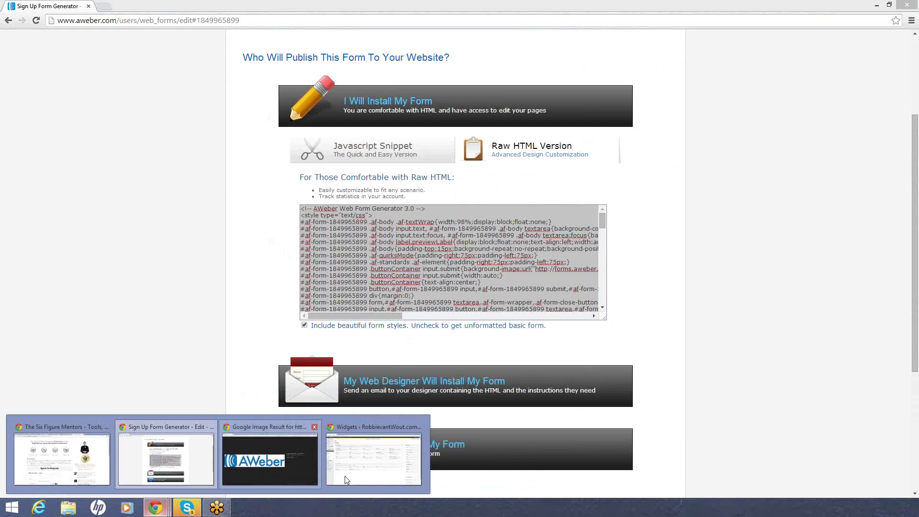
{"action": "left_click", "coordinate": [378, 475]}
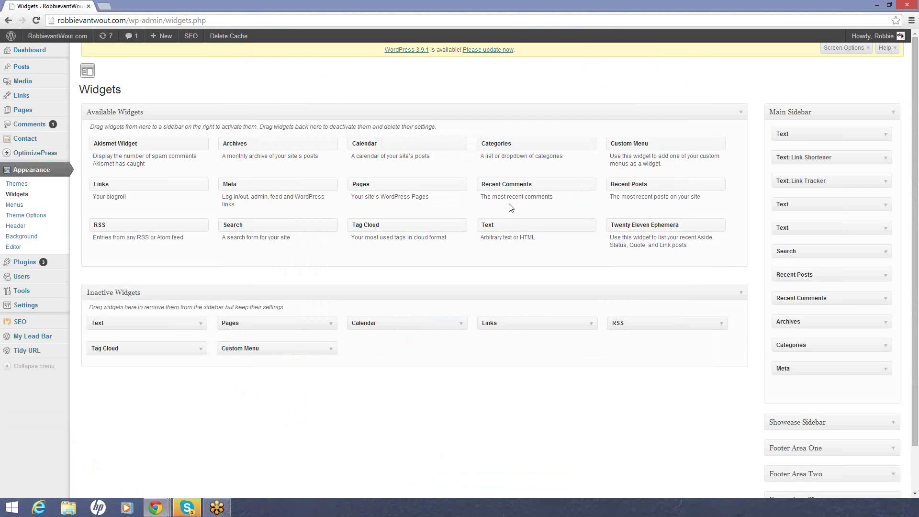
{"action": "left_click", "coordinate": [810, 134]}
{"action": "left_click", "coordinate": [724, 193]}
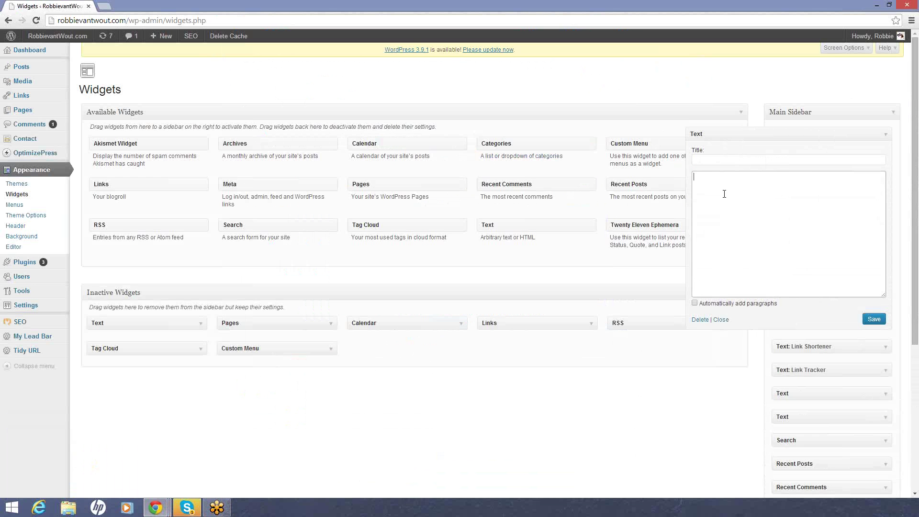
{"action": "key", "text": "ctrl+v"}
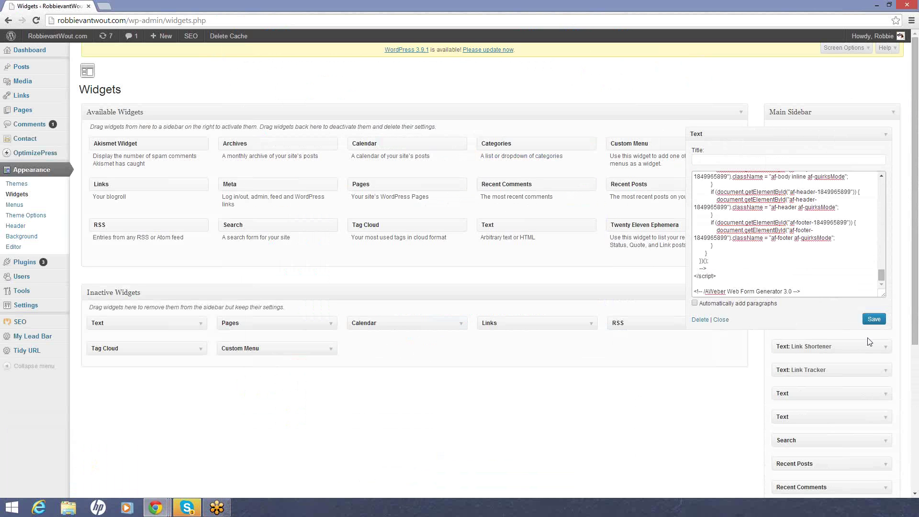
{"action": "left_click", "coordinate": [875, 320]}
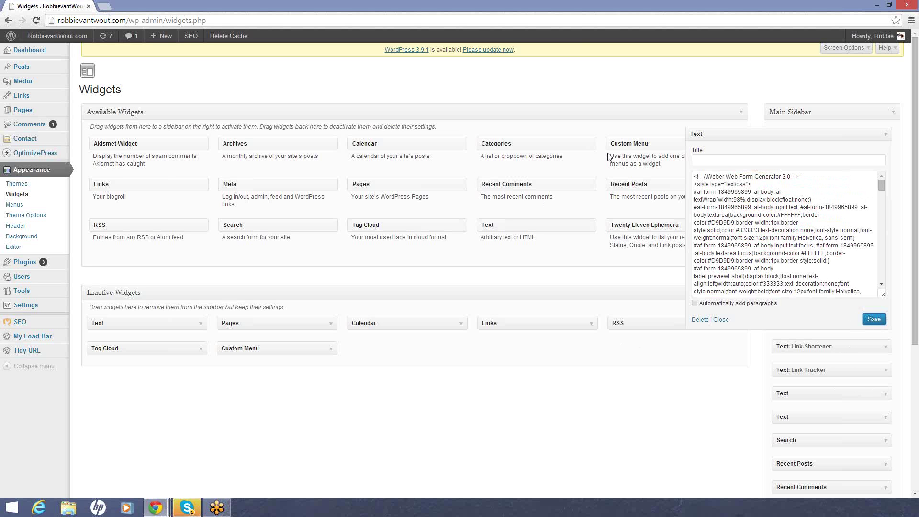
{"action": "left_click", "coordinate": [876, 322]}
- Visit the live site and check how the sign-up form looks in the home page sidebar
{"action": "mouse_move", "coordinate": [27, 58]}
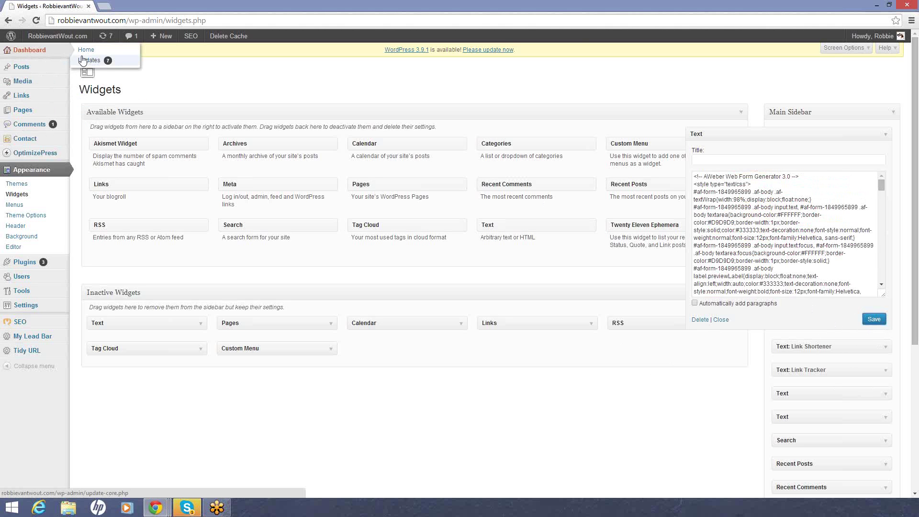
{"action": "mouse_move", "coordinate": [58, 37]}
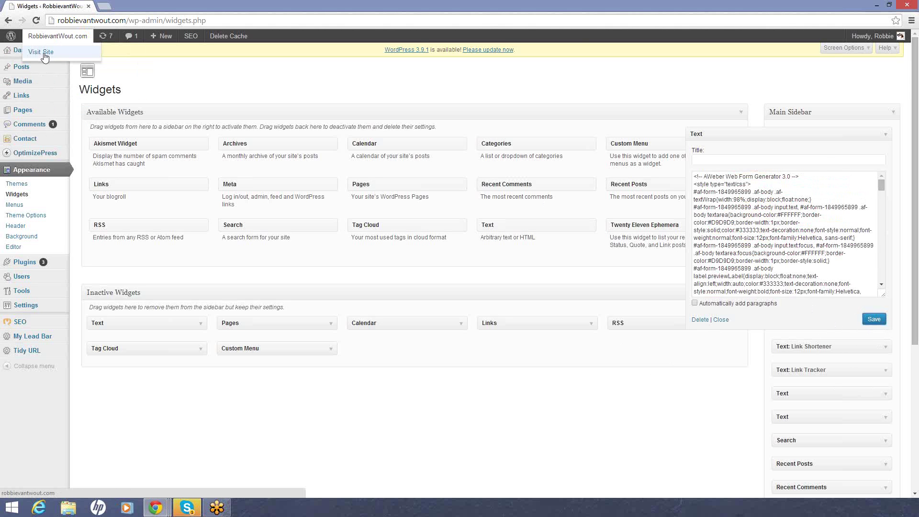
{"action": "left_click", "coordinate": [44, 53]}
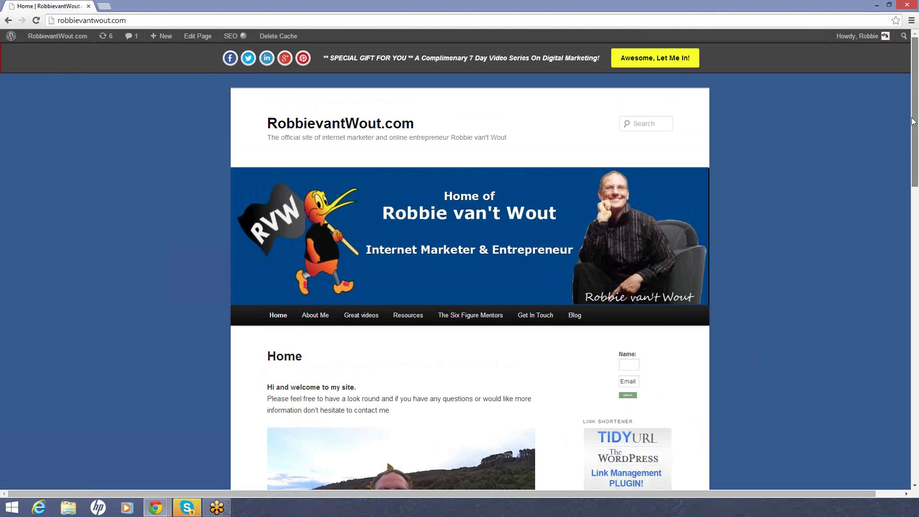
{"action": "mouse_move", "coordinate": [914, 114]}
{"action": "left_mouse_down"}
{"action": "mouse_move", "coordinate": [915, 182]}
{"action": "mouse_move", "coordinate": [915, 108]}
{"action": "left_mouse_up"}
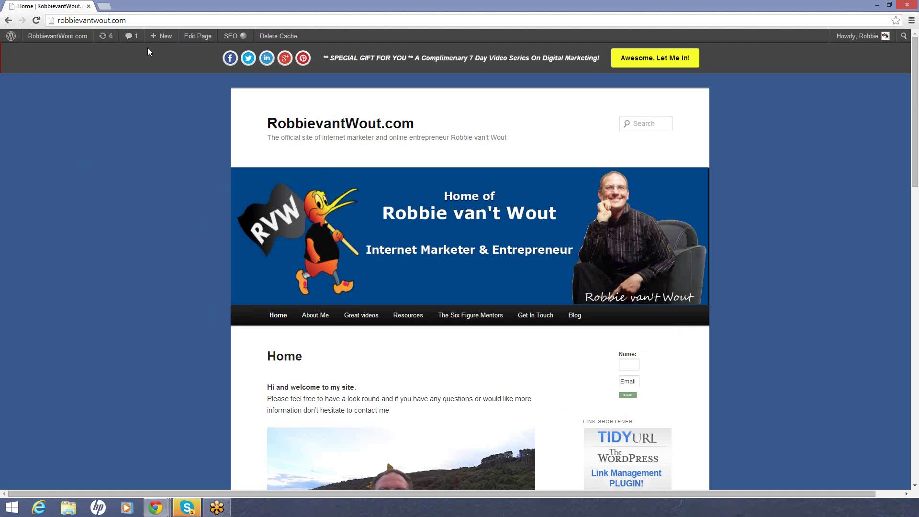
- Return to the widget settings and open the Main Sidebar's first Text widget containing the AWeber form code
{"action": "left_click", "coordinate": [204, 36]}
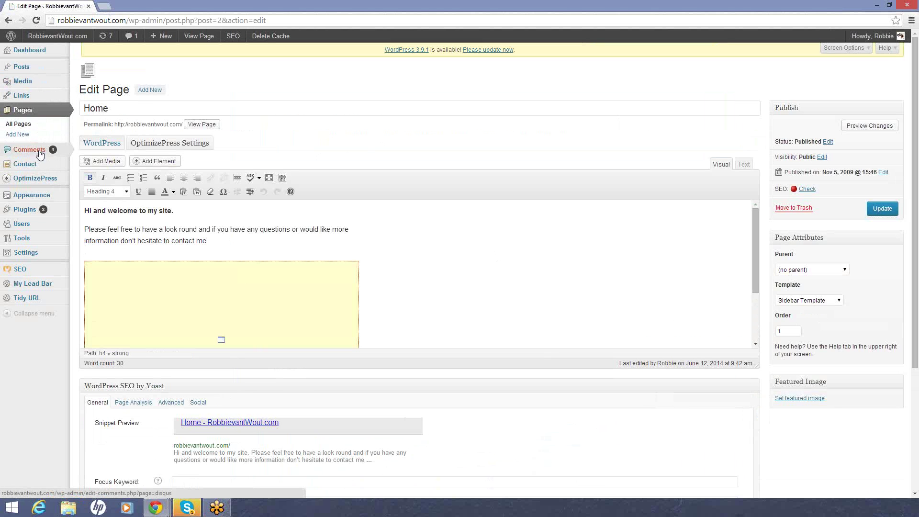
{"action": "mouse_move", "coordinate": [39, 202]}
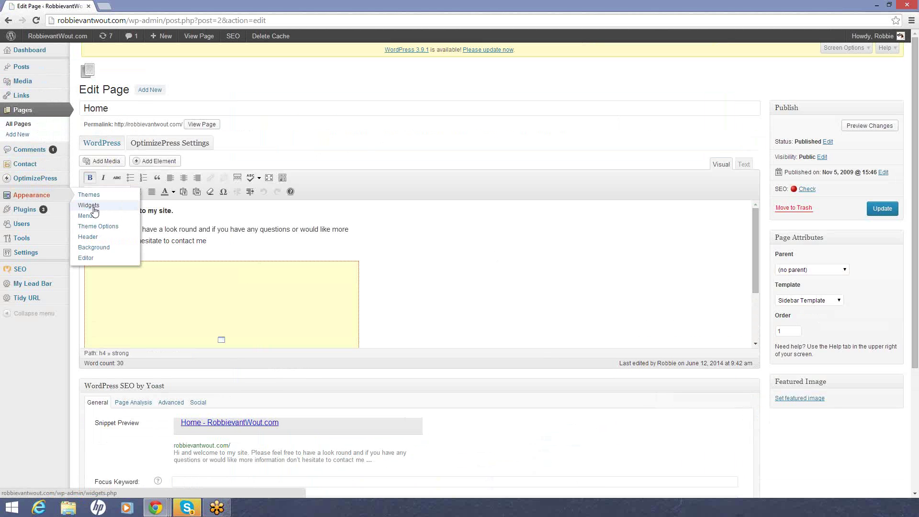
{"action": "left_click", "coordinate": [95, 207]}
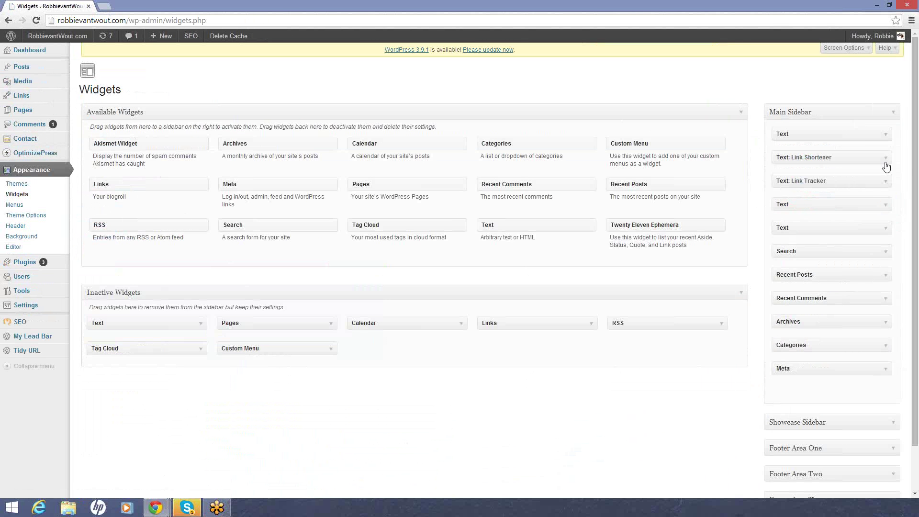
{"action": "left_click", "coordinate": [886, 137]}
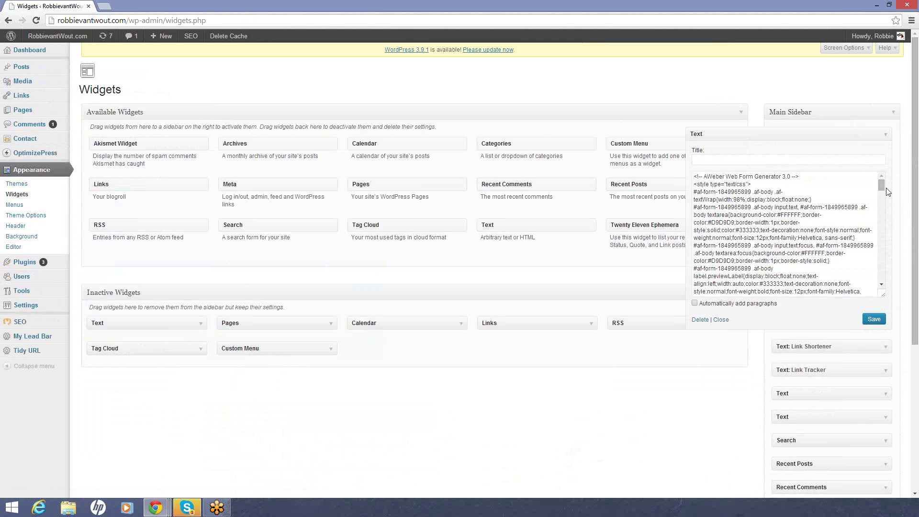
- Switch back to the AWeber form's Design stage, widen the form to about 590 px, and save it
{"action": "left_click_drag", "start_coordinate": [880, 186], "coordinate": [888, 255]}
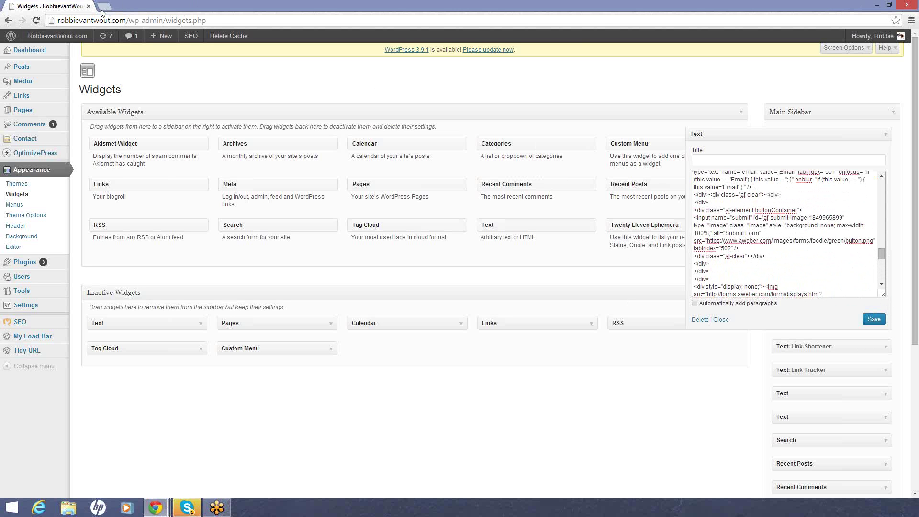
{"action": "left_click", "coordinate": [874, 6]}
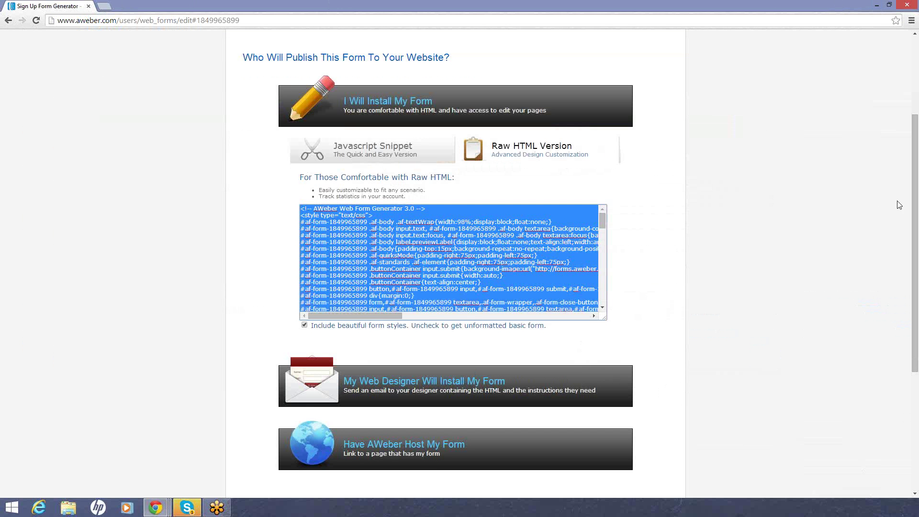
{"action": "left_click_drag", "start_coordinate": [913, 188], "coordinate": [896, 88]}
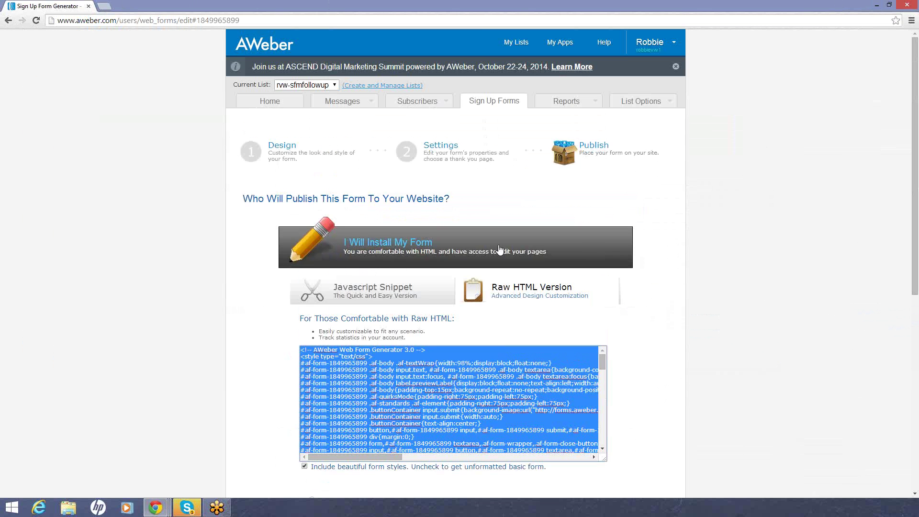
{"action": "left_click", "coordinate": [289, 149]}
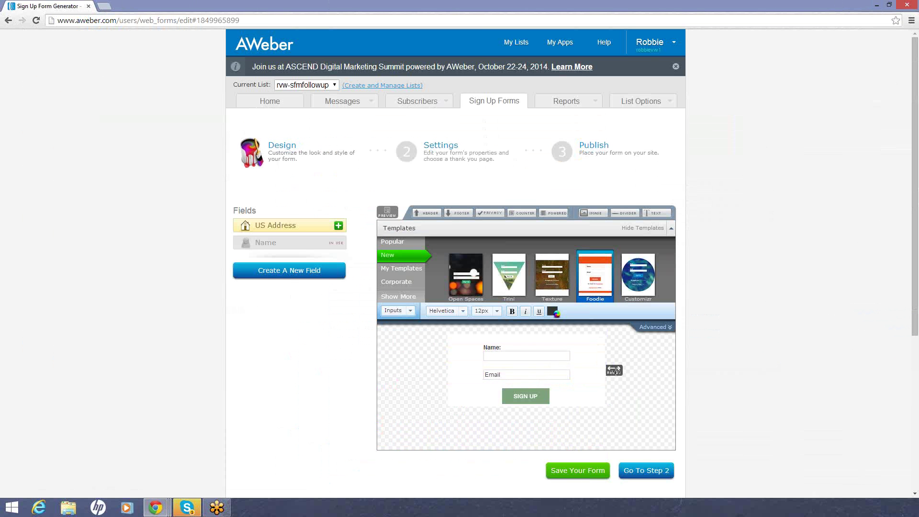
{"action": "left_click_drag", "start_coordinate": [614, 370], "coordinate": [743, 384]}
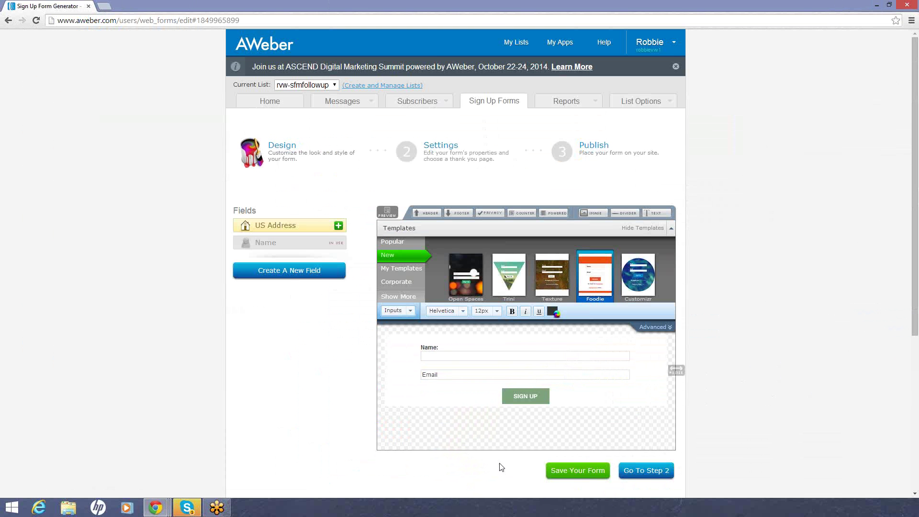
{"action": "left_click", "coordinate": [579, 470]}
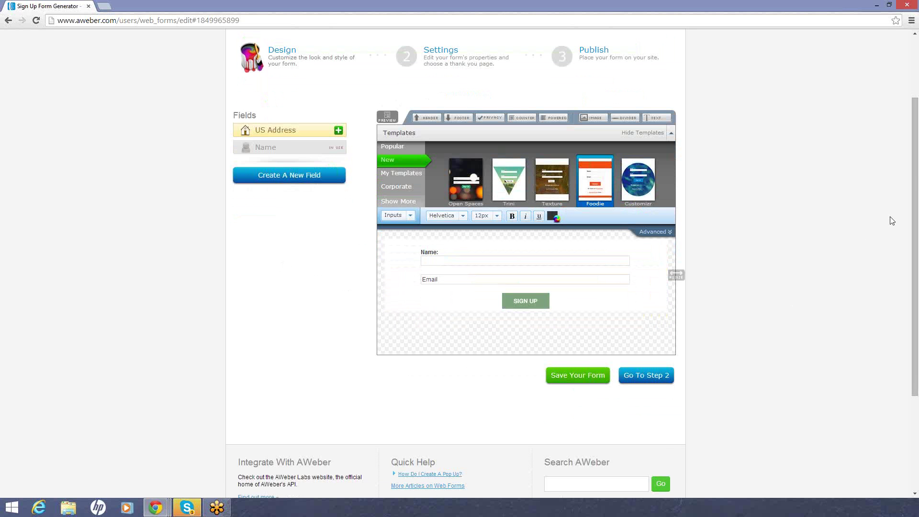
{"action": "left_click", "coordinate": [591, 377]}
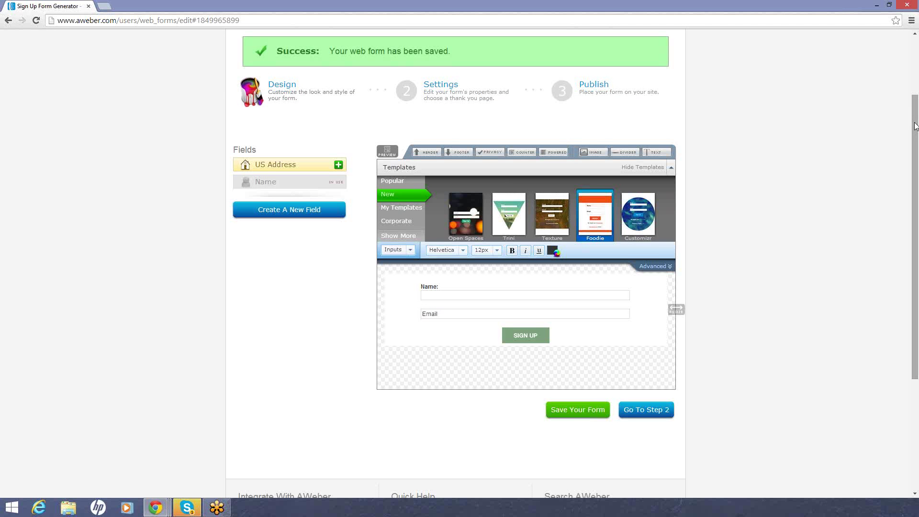
- Return to the form's Publish stage and select the Raw HTML Version code through to its end
{"action": "scroll", "coordinate": [916, 53], "scroll_direction": "up", "scroll_amount": 2}
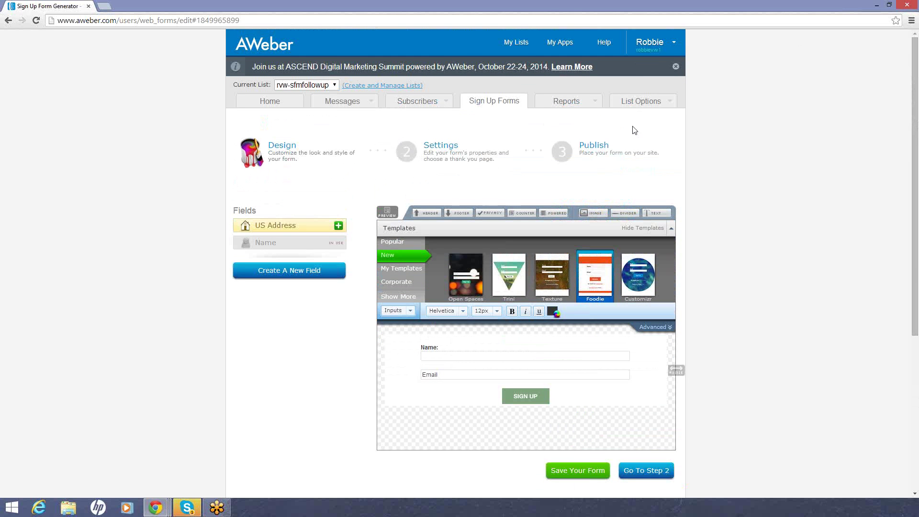
{"action": "left_click", "coordinate": [596, 151]}
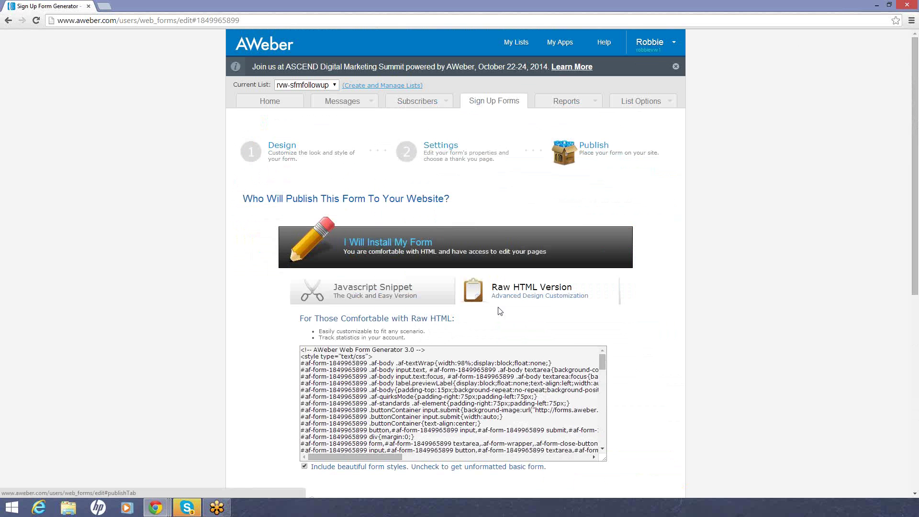
{"action": "left_click", "coordinate": [303, 349]}
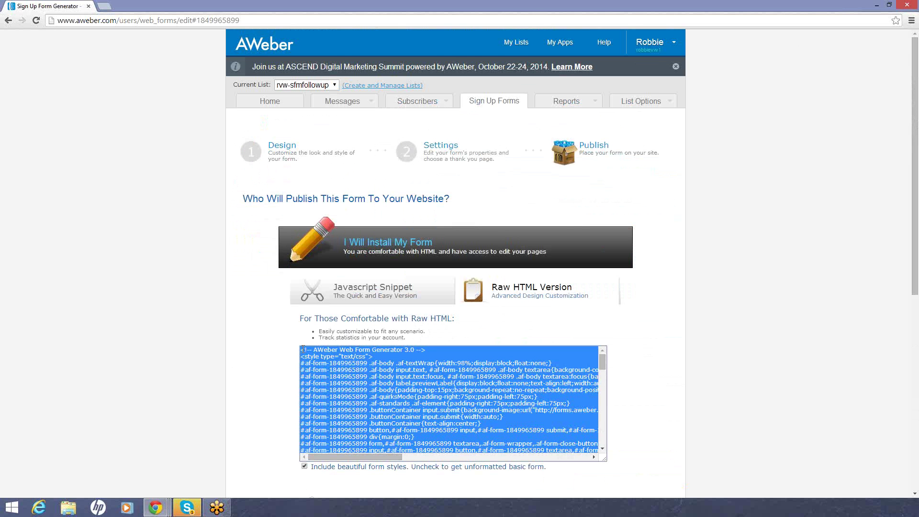
{"action": "left_click", "coordinate": [302, 348]}
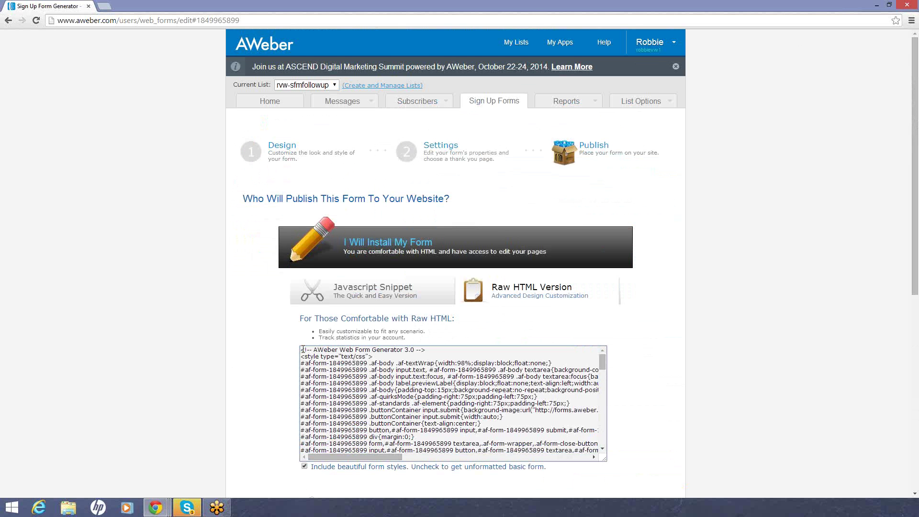
{"action": "left_click", "coordinate": [339, 370]}
{"action": "scroll", "coordinate": [573, 392], "scroll_direction": "down", "scroll_amount": 10}
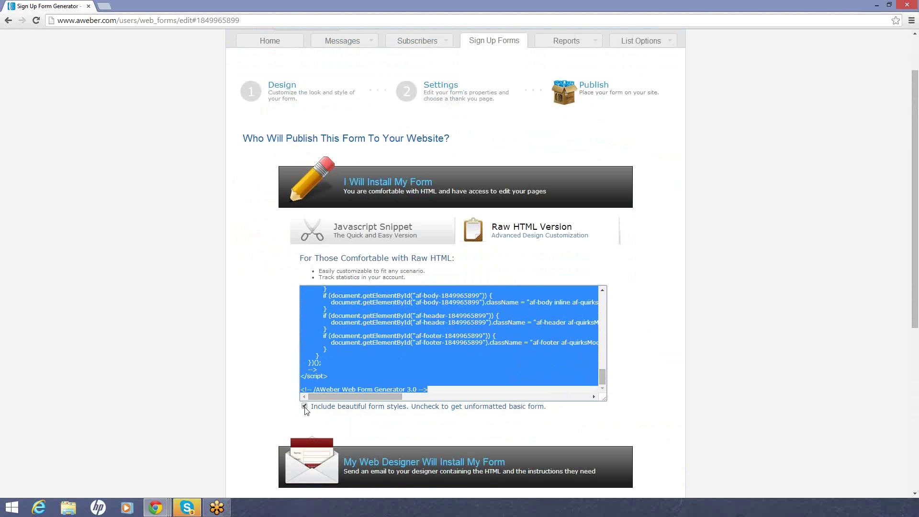
- Turn off the beautiful form styles for the Raw HTML Version and select the code again from its start
{"action": "left_click", "coordinate": [306, 410]}
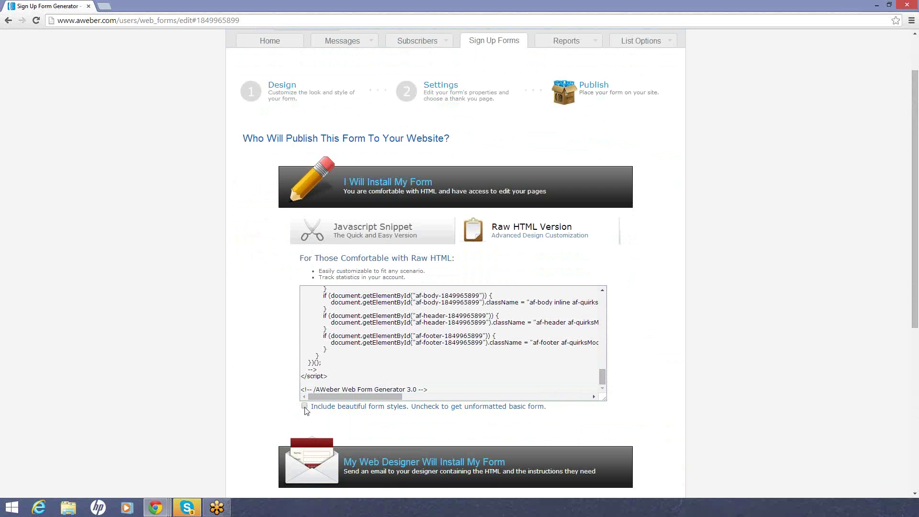
{"action": "left_click", "coordinate": [305, 407]}
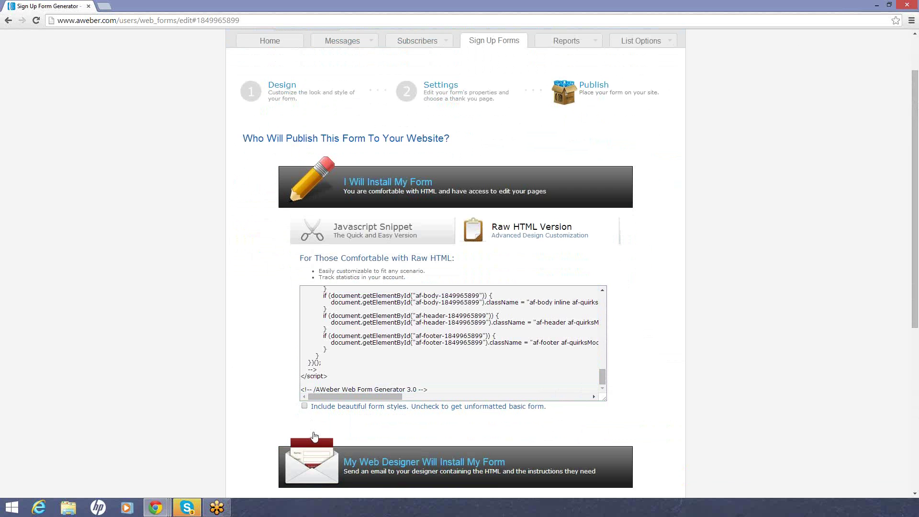
{"action": "left_click", "coordinate": [603, 377]}
{"action": "left_click_drag", "start_coordinate": [605, 373], "coordinate": [611, 300]}
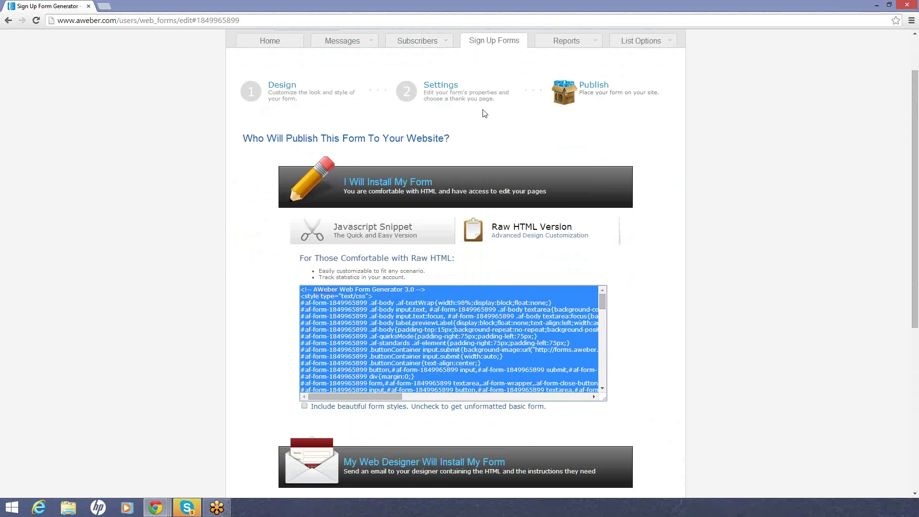
- Reopen the "Test for website" form from the list of sign-up forms
{"action": "left_click", "coordinate": [489, 46]}
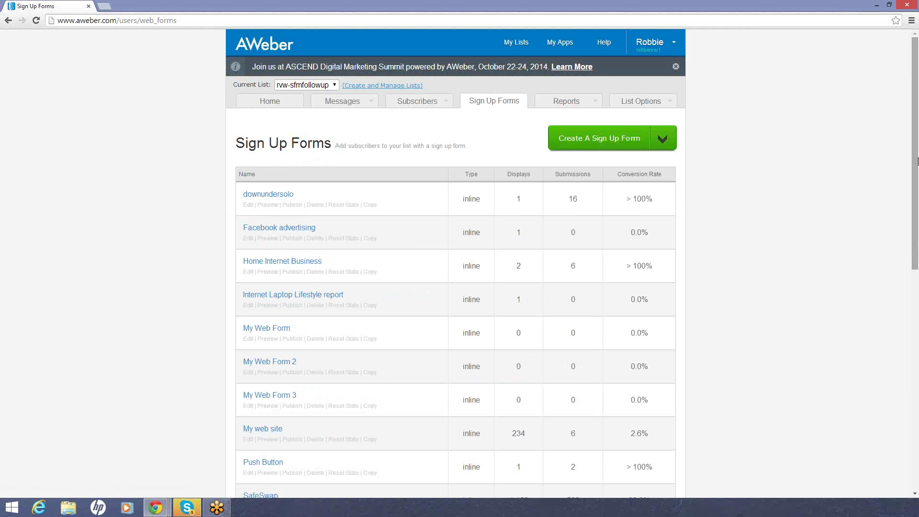
{"action": "scroll", "coordinate": [434, 317], "scroll_direction": "down", "scroll_amount": 4}
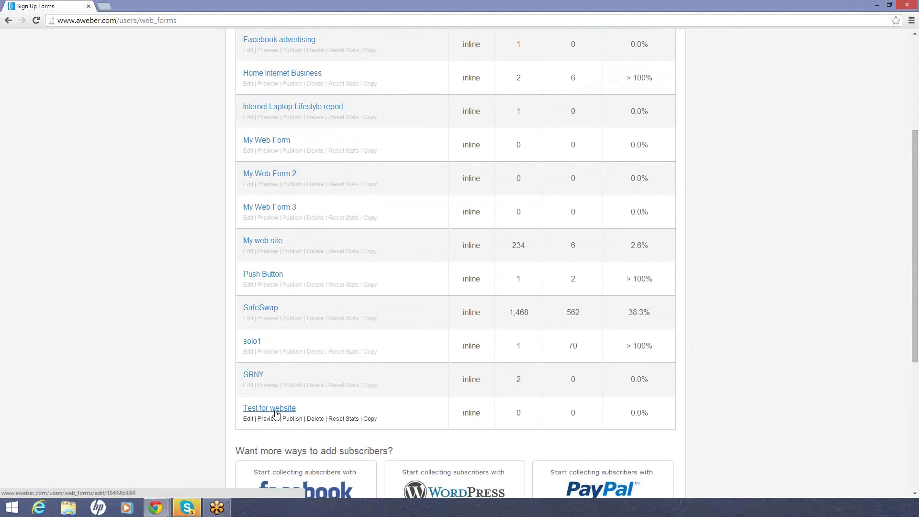
{"action": "left_click", "coordinate": [275, 414]}
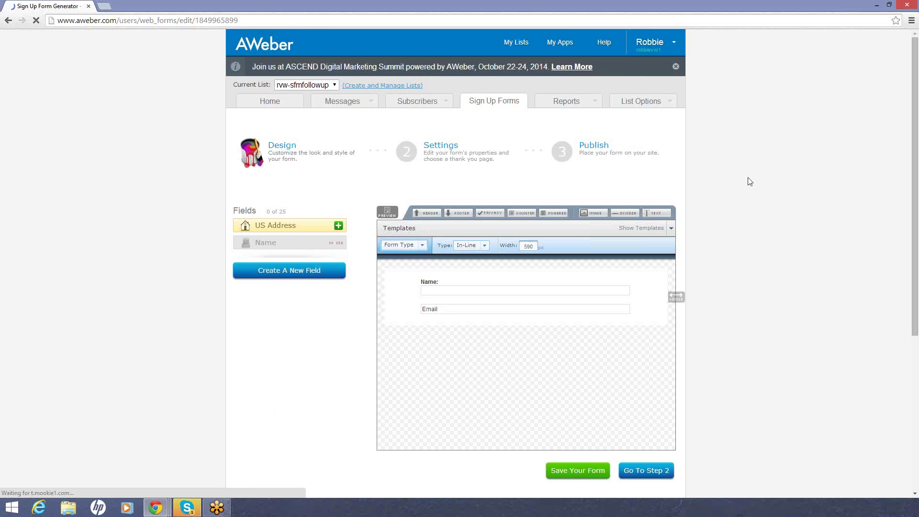
- Choose to install the form yourself in the Publish stage and display its Raw HTML Version without the beautiful form styles
{"action": "left_click", "coordinate": [594, 149]}
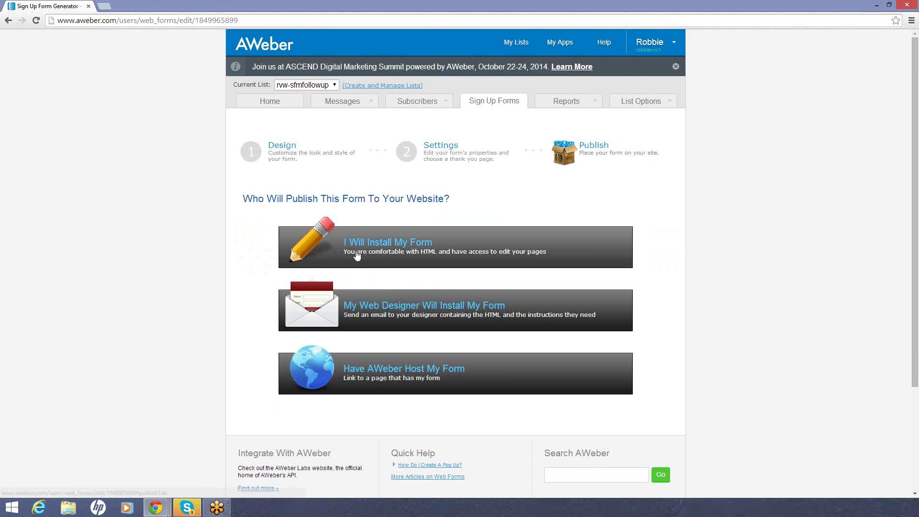
{"action": "left_click", "coordinate": [372, 245]}
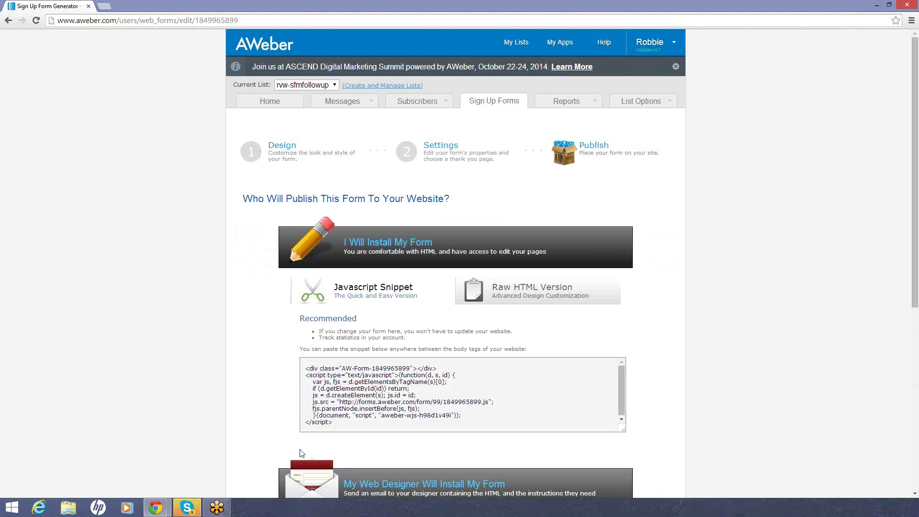
{"action": "left_click", "coordinate": [550, 297]}
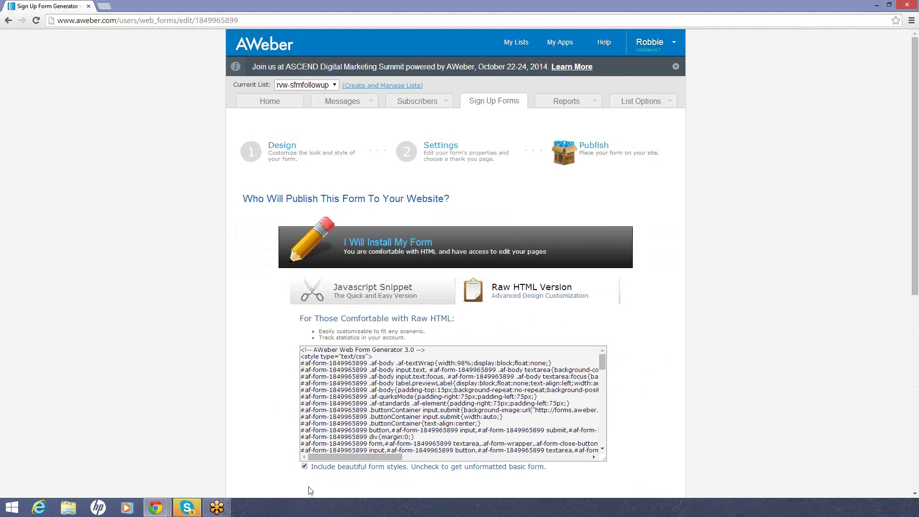
{"action": "left_click", "coordinate": [304, 467]}
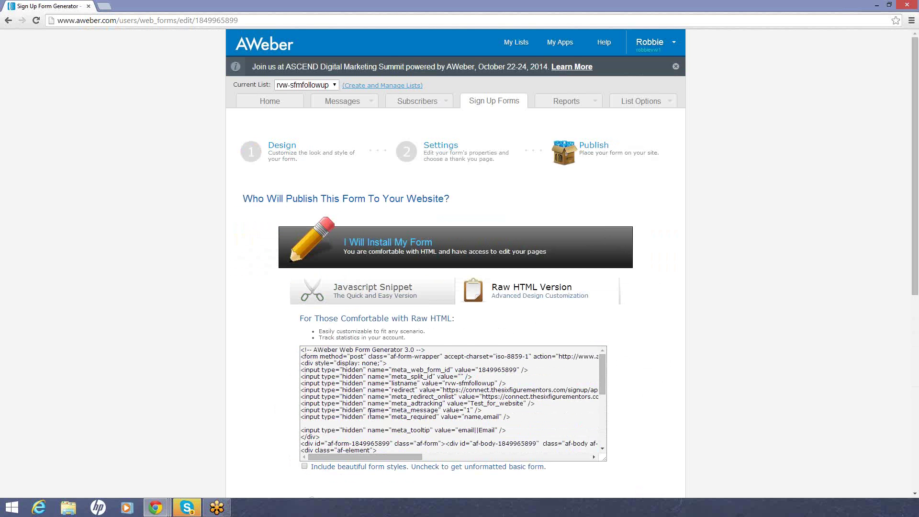
{"action": "left_click", "coordinate": [399, 452]}
{"action": "mouse_move", "coordinate": [637, 103]}
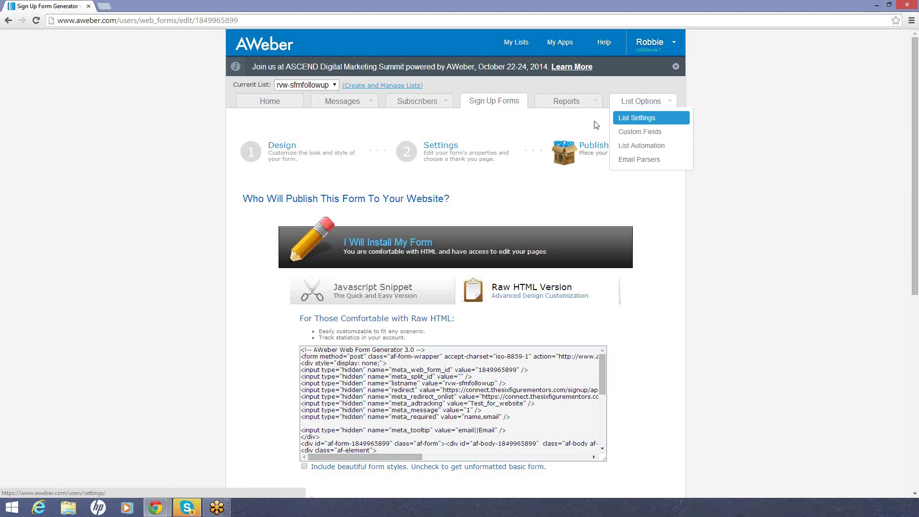
{"action": "mouse_move", "coordinate": [410, 112]}
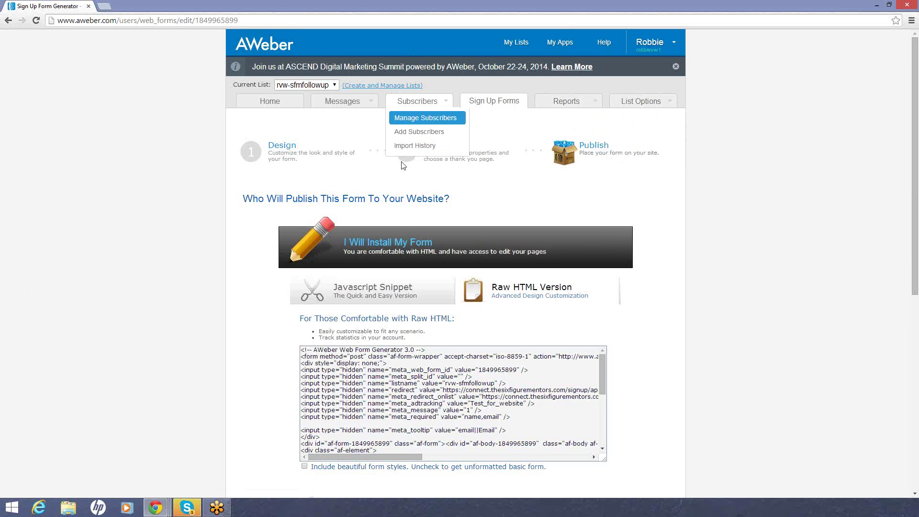
{"action": "left_click", "coordinate": [368, 104]}
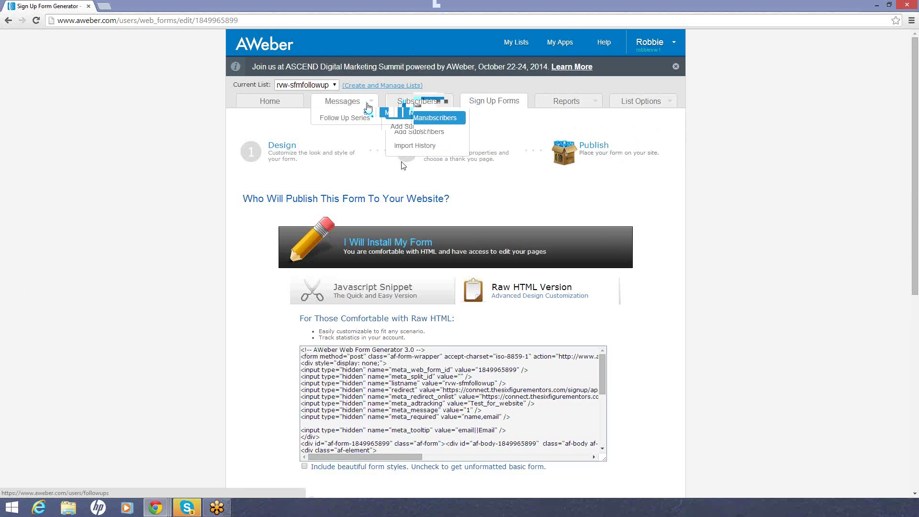
- Open the account's apps overview, view the Facebook app's details, and return to the overview
{"action": "left_click", "coordinate": [560, 42]}
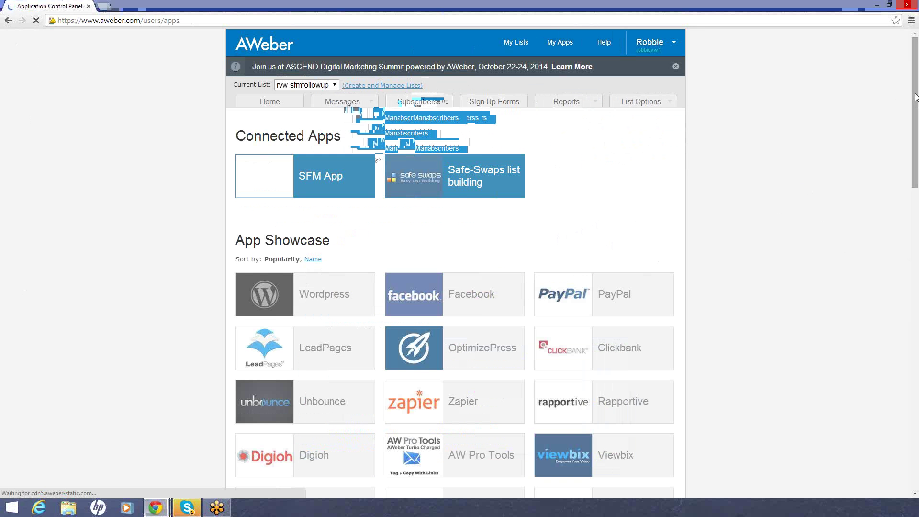
{"action": "left_click_drag", "start_coordinate": [916, 95], "coordinate": [915, 114]}
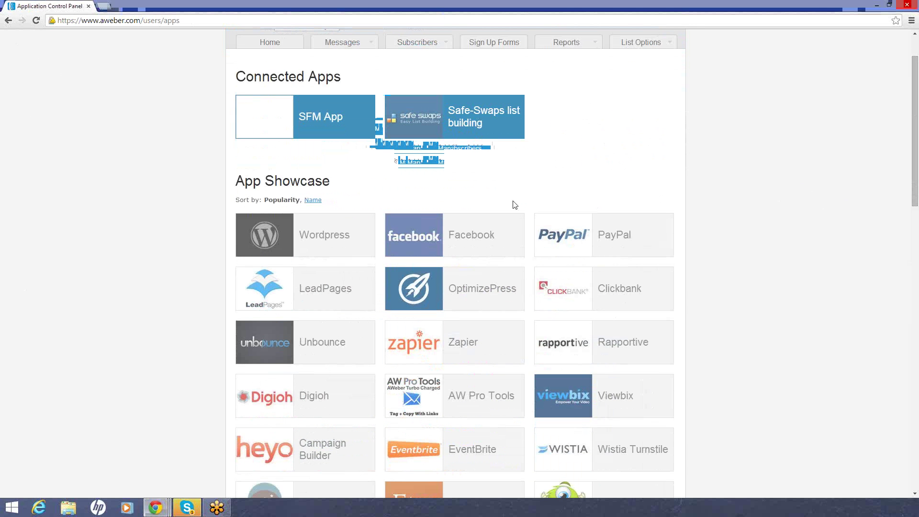
{"action": "left_click", "coordinate": [427, 235]}
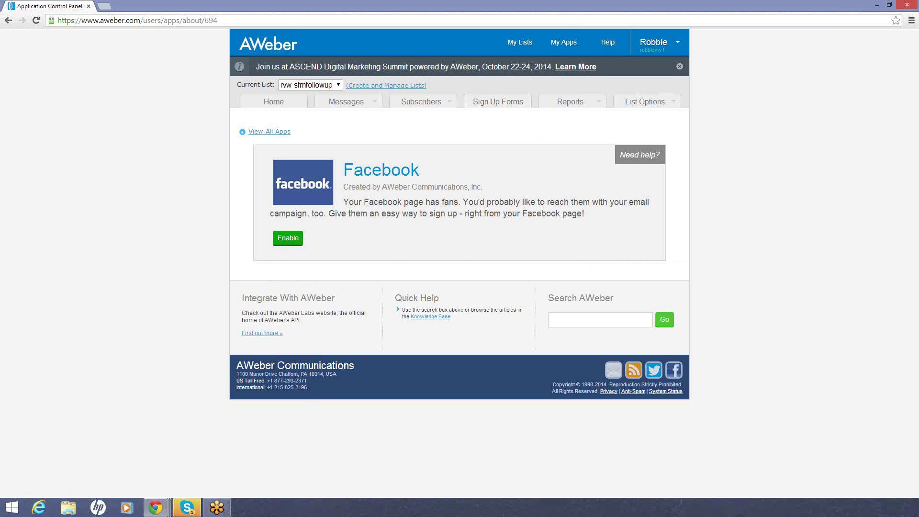
{"action": "left_click", "coordinate": [8, 21]}
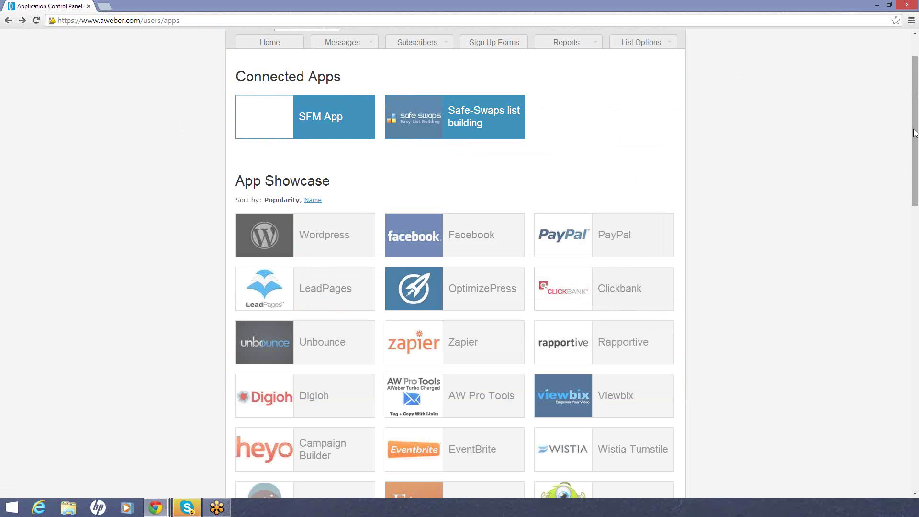
- Browse the App Showcase and check the details page of the connected SFM App
{"action": "left_click_drag", "start_coordinate": [915, 132], "coordinate": [916, 238]}
{"action": "left_click_drag", "start_coordinate": [917, 238], "coordinate": [905, 175]}
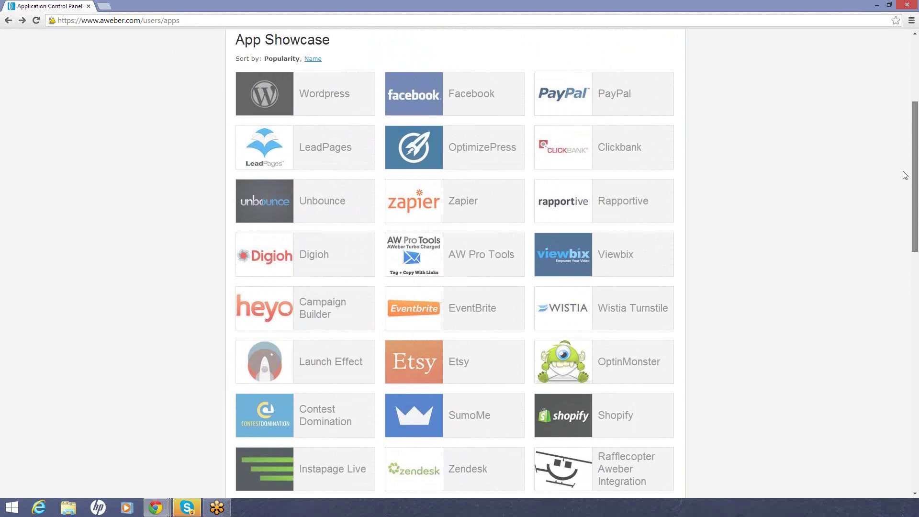
{"action": "left_click_drag", "start_coordinate": [904, 169], "coordinate": [915, 92]}
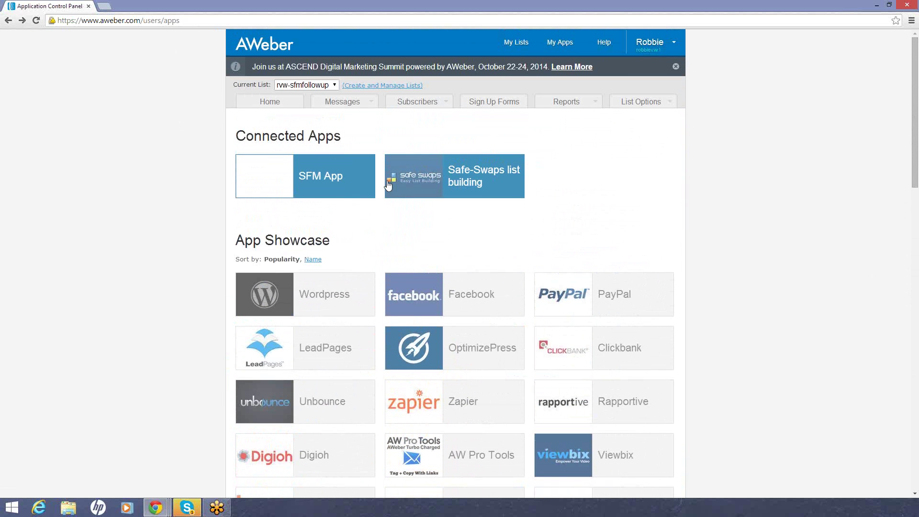
{"action": "left_click", "coordinate": [325, 177]}
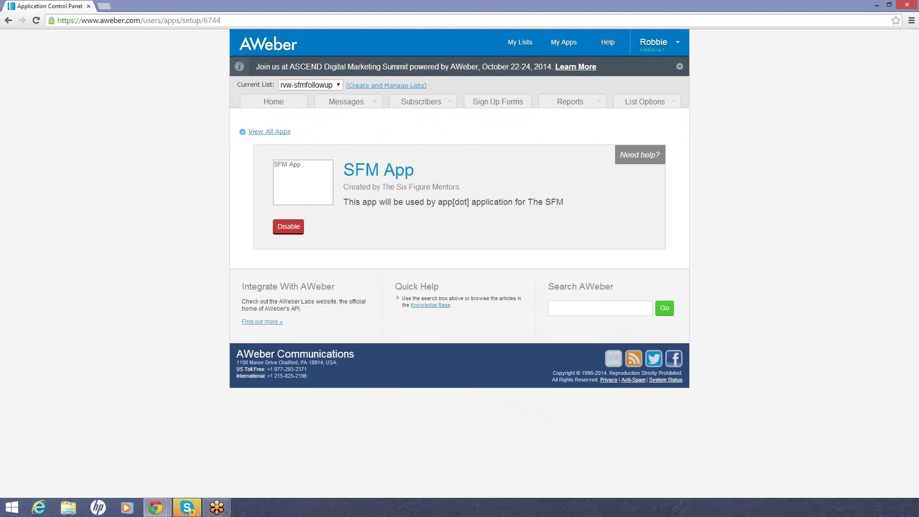
{"action": "left_click", "coordinate": [8, 21]}
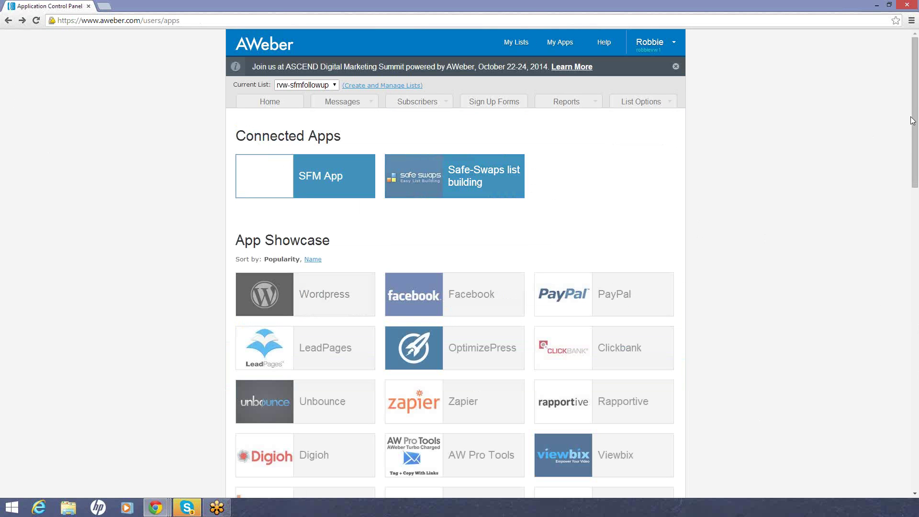
{"action": "scroll", "coordinate": [912, 121], "scroll_direction": "down", "scroll_amount": 1}
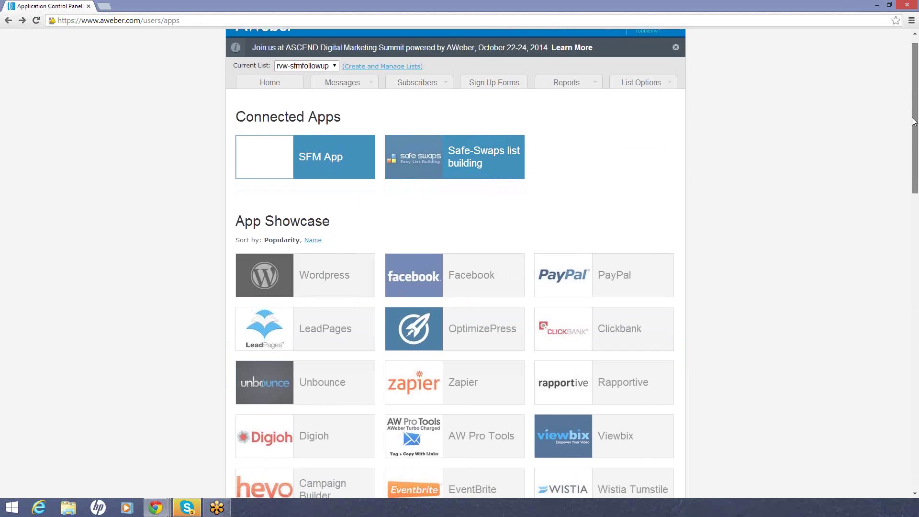
{"action": "left_click_drag", "start_coordinate": [912, 121], "coordinate": [918, 100]}
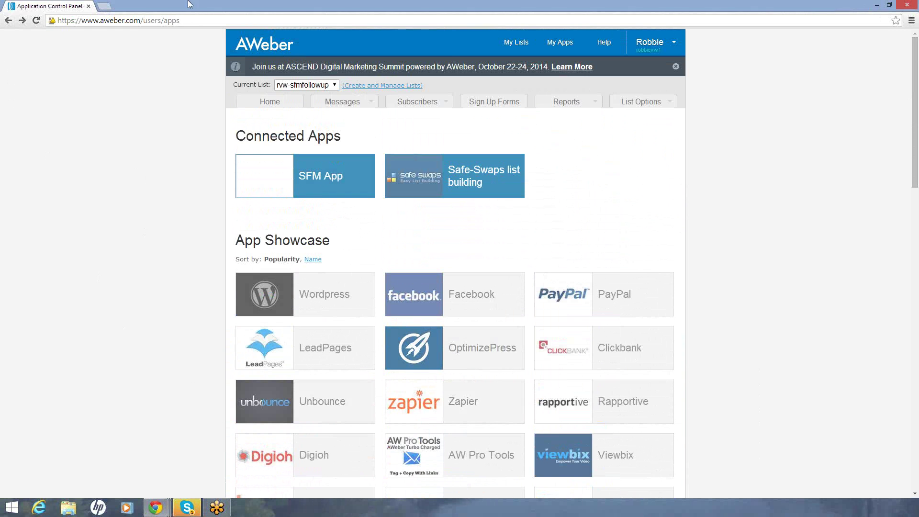
- Open the account overview and the Help page, and look over its common questions and help request form
{"action": "left_click", "coordinate": [270, 104]}
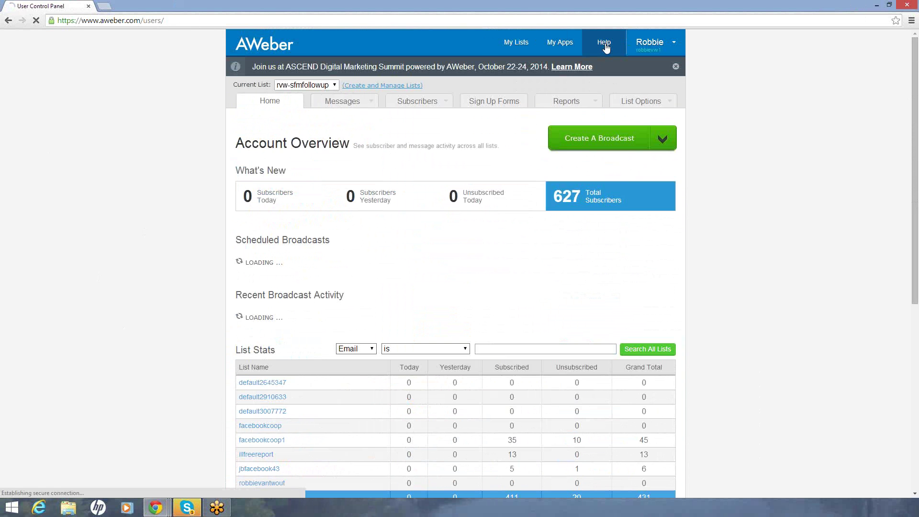
{"action": "left_click", "coordinate": [604, 43]}
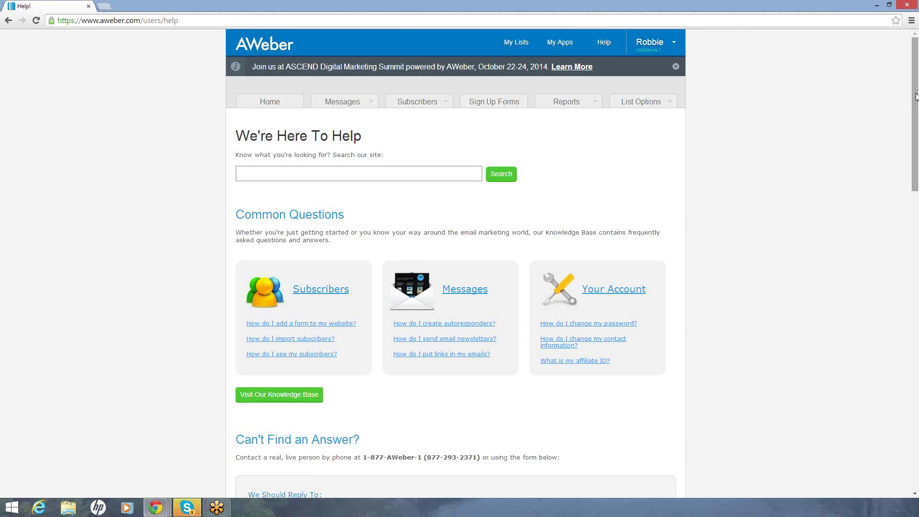
{"action": "left_click_drag", "start_coordinate": [915, 98], "coordinate": [918, 178]}
{"action": "scroll", "coordinate": [918, 178], "scroll_direction": "up", "scroll_amount": 6}
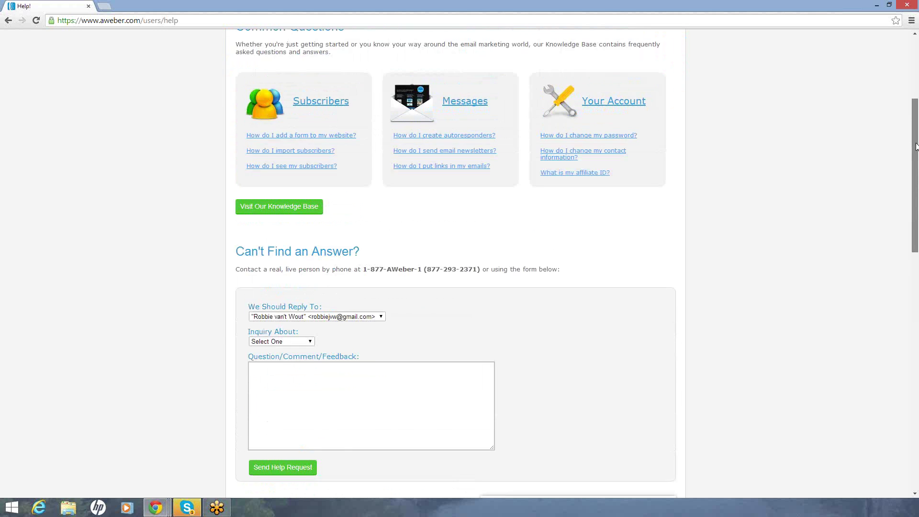
{"action": "scroll", "coordinate": [914, 118], "scroll_direction": "up", "scroll_amount": 2}
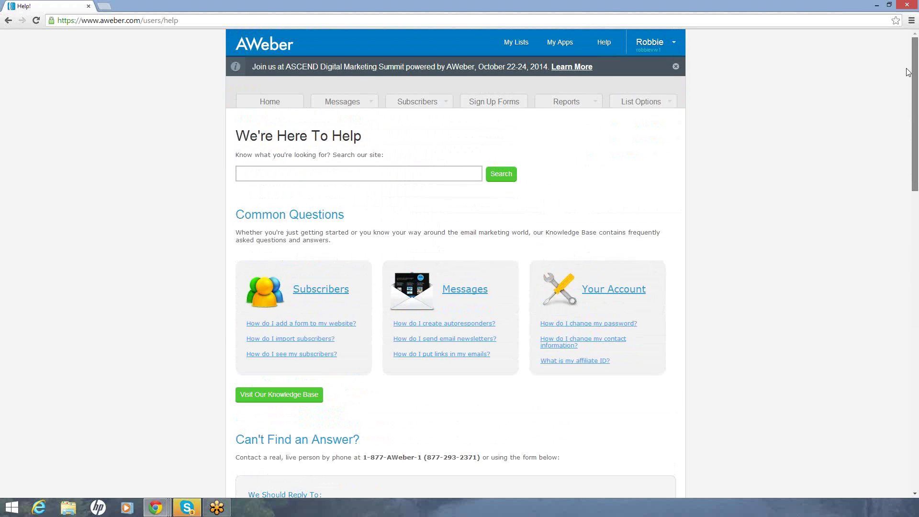
- View the Manage Your Lists page, then return to the account overview and review its list stats
{"action": "left_click", "coordinate": [522, 47]}
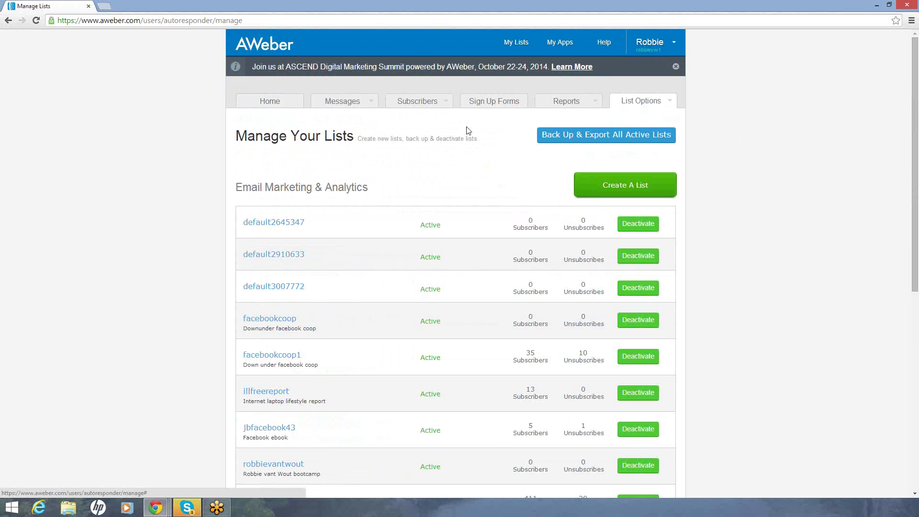
{"action": "left_click", "coordinate": [267, 103]}
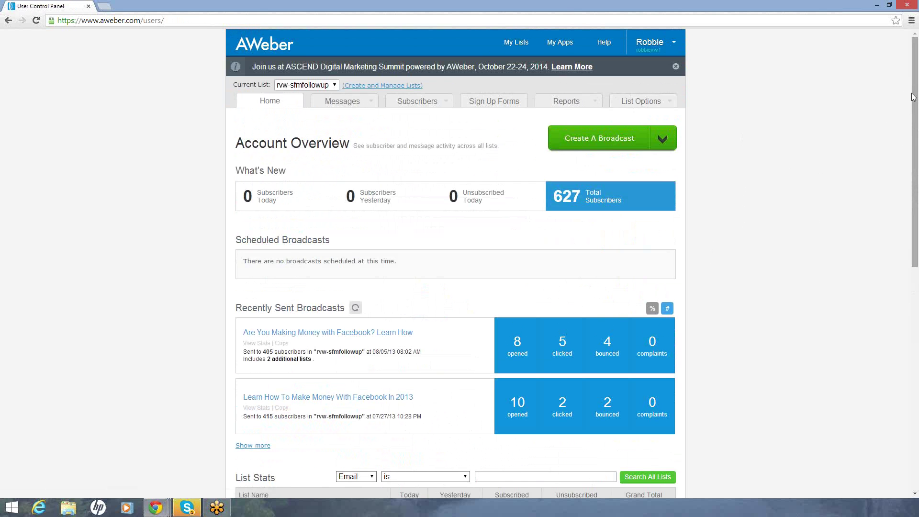
{"action": "left_click_drag", "start_coordinate": [913, 97], "coordinate": [917, 326]}
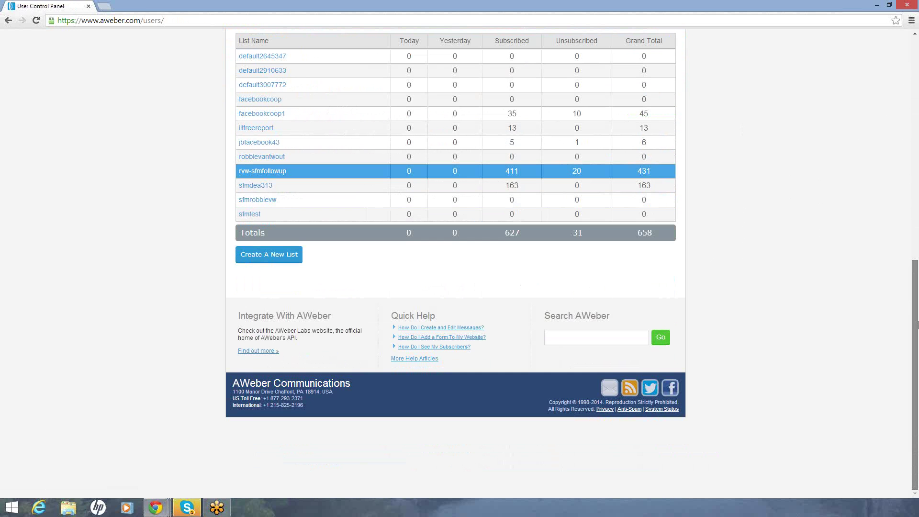
{"action": "left_click_drag", "start_coordinate": [918, 328], "coordinate": [917, 103]}
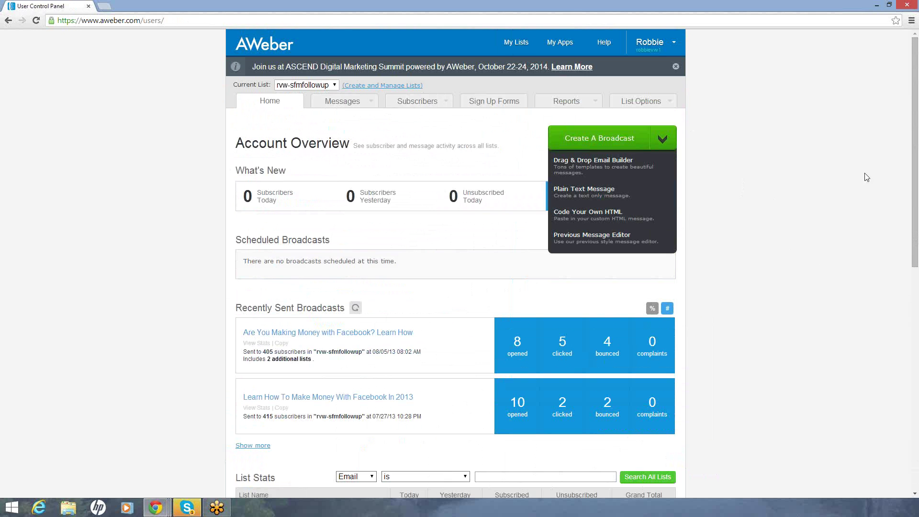
- Open the Quick Help article "How Do I Create and Edit Messages?" from the account overview
{"action": "left_click_drag", "start_coordinate": [916, 89], "coordinate": [917, 322]}
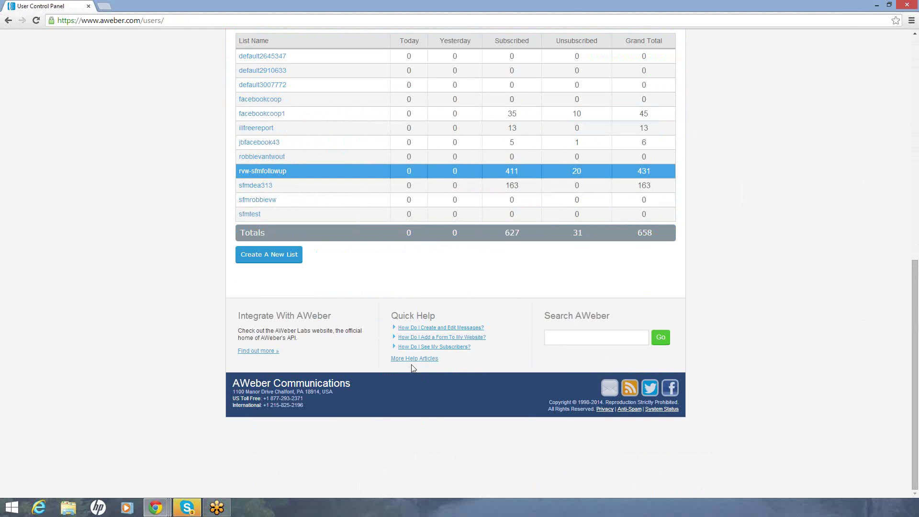
{"action": "left_click", "coordinate": [437, 328]}
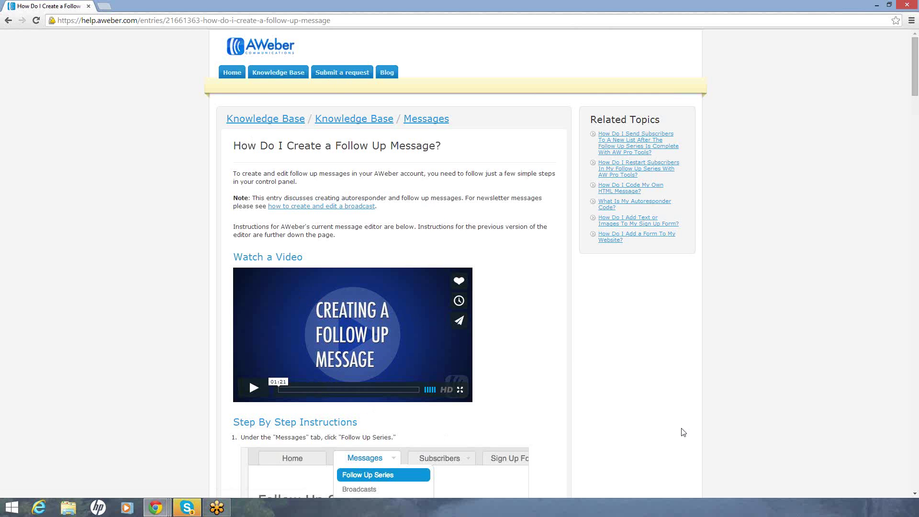
{"action": "left_click_drag", "start_coordinate": [912, 58], "coordinate": [797, 40]}
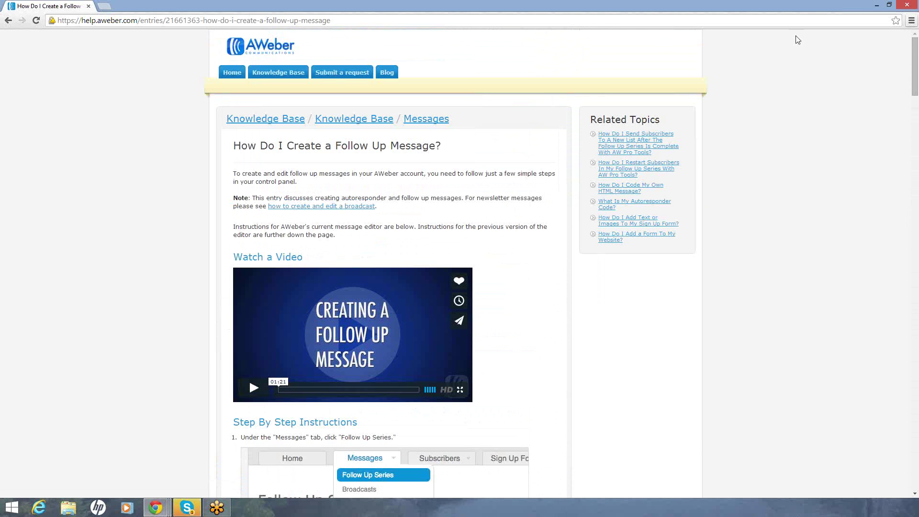
- Open AWeber's Knowledge Base and look through its topic categories, from Getting Started to Affiliates and Antispam
{"action": "left_click", "coordinate": [278, 71]}
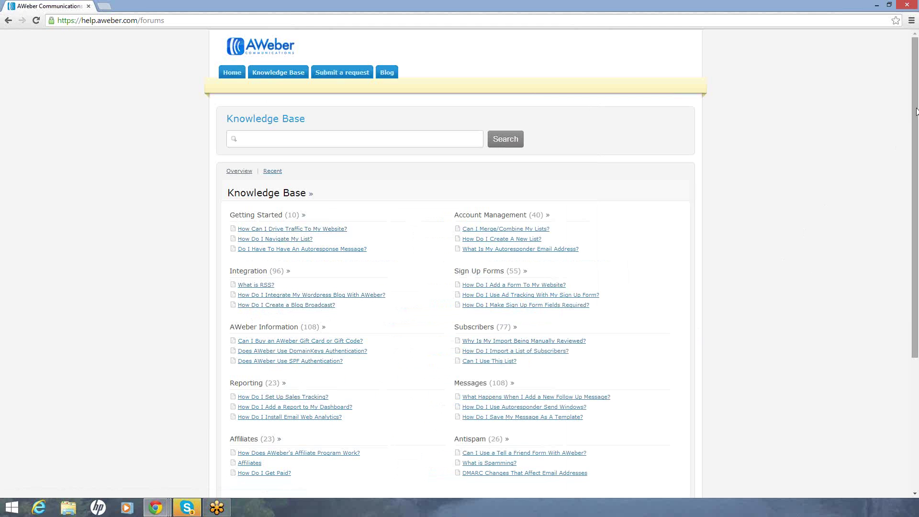
{"action": "left_click_drag", "start_coordinate": [914, 115], "coordinate": [917, 218]}
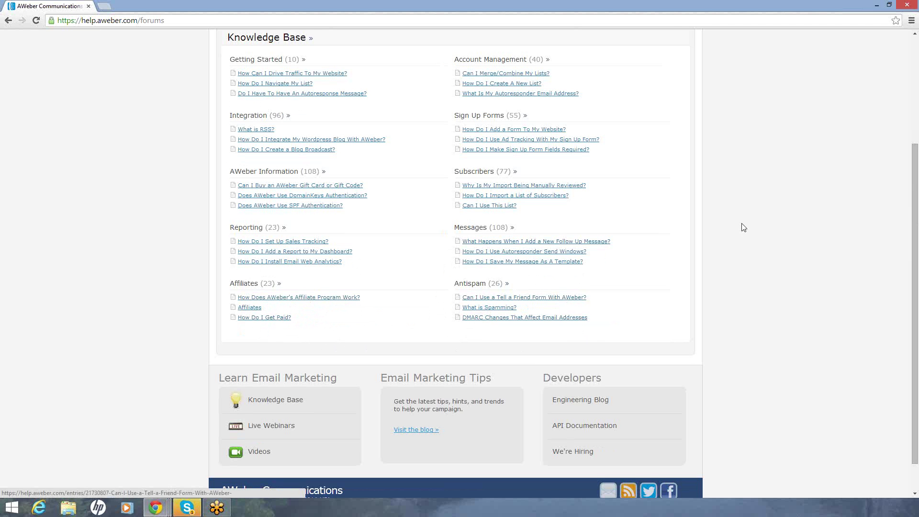
{"action": "left_click_drag", "start_coordinate": [915, 181], "coordinate": [866, 154]}
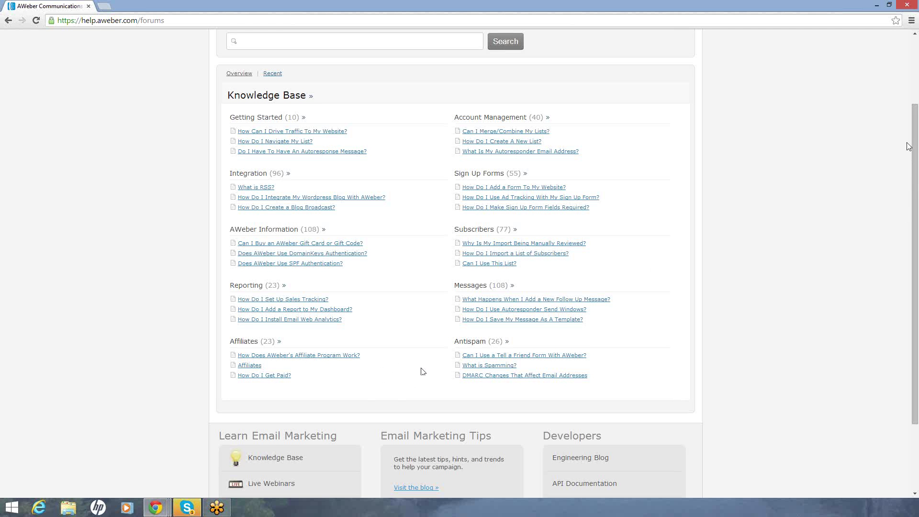
{"action": "scroll", "coordinate": [421, 369], "scroll_direction": "up", "scroll_amount": 2}
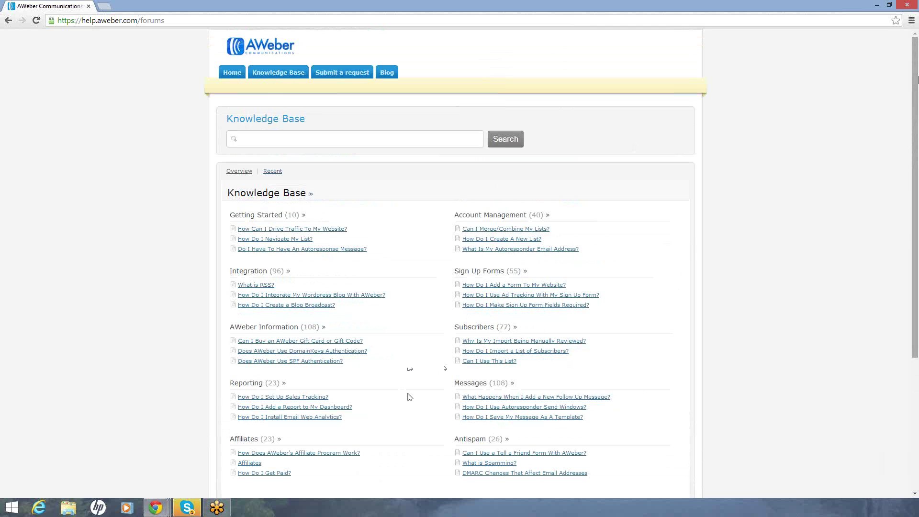
{"action": "left_click_drag", "start_coordinate": [915, 81], "coordinate": [915, 81]}
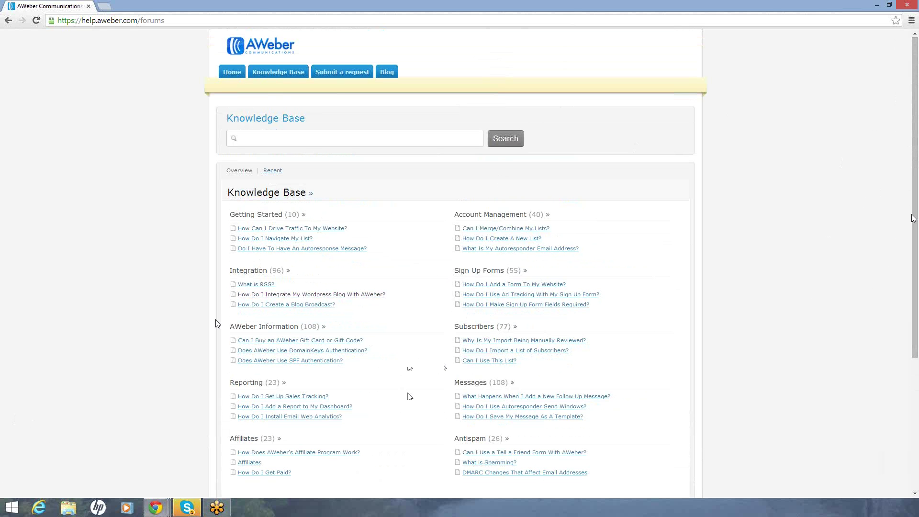
{"action": "left_click_drag", "start_coordinate": [914, 215], "coordinate": [917, 266]}
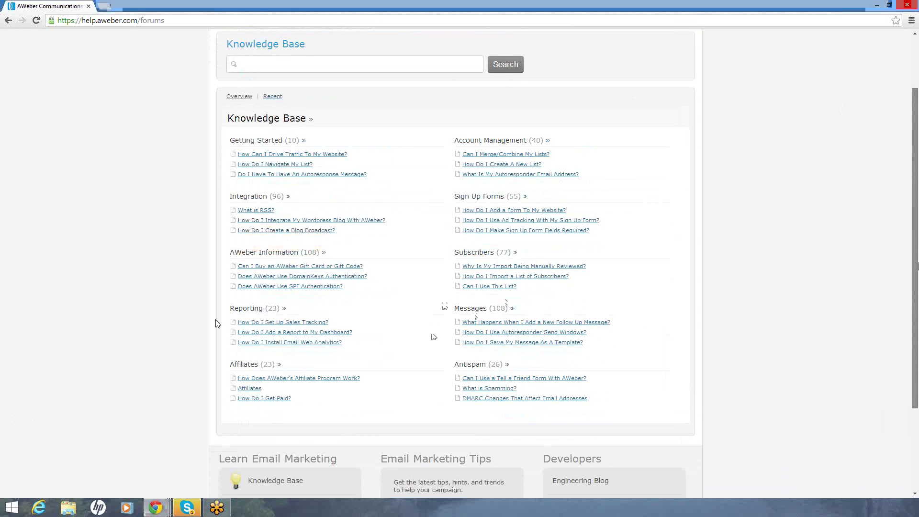
{"action": "mouse_move", "coordinate": [917, 266]}
{"action": "left_mouse_down"}
{"action": "mouse_move", "coordinate": [918, 273]}
{"action": "mouse_move", "coordinate": [918, 254]}
{"action": "left_mouse_up"}
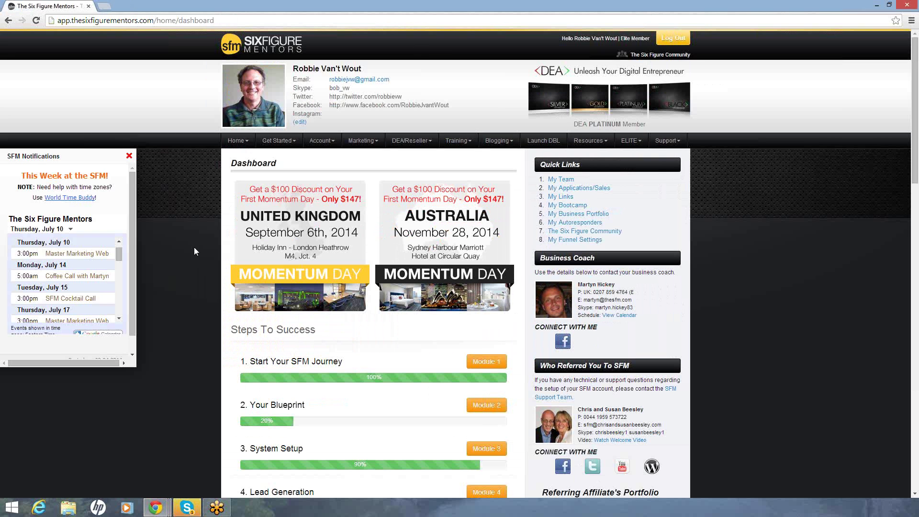
- Switch to the Six Figure Mentors site, open My Affiliate Programs, and view the Aweber video in an enlarged window before closing it
{"action": "mouse_move", "coordinate": [321, 141]}
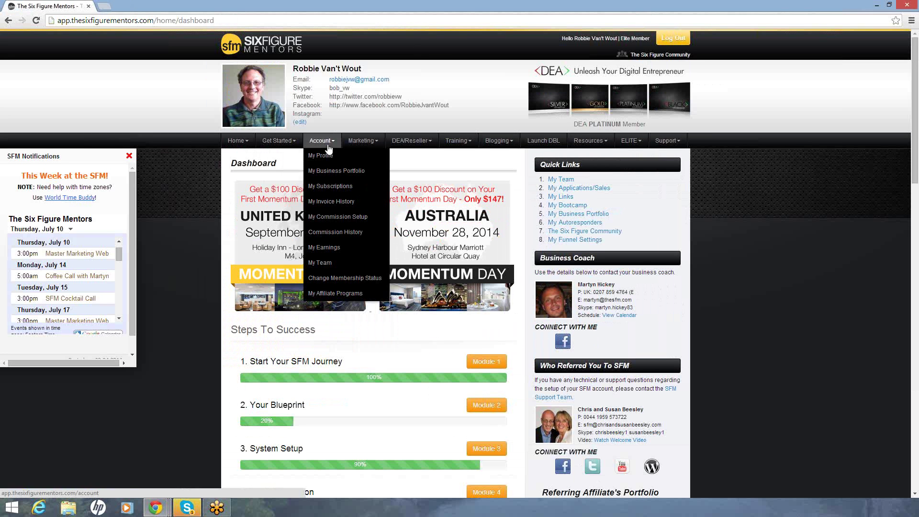
{"action": "left_click", "coordinate": [334, 294]}
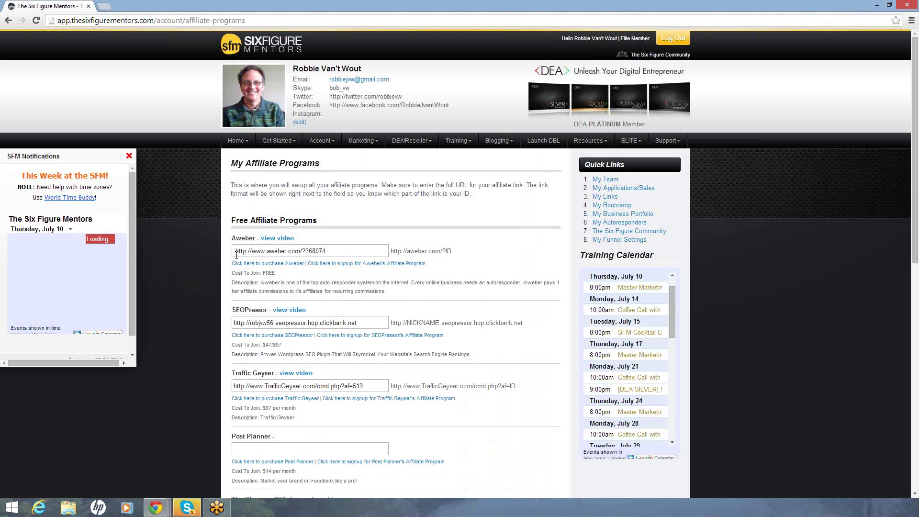
{"action": "left_click", "coordinate": [278, 238]}
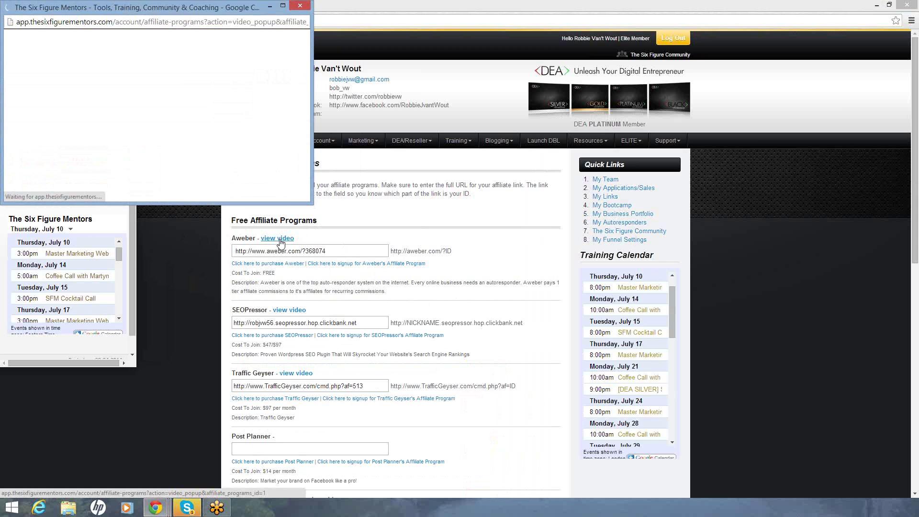
{"action": "left_click", "coordinate": [283, 6]}
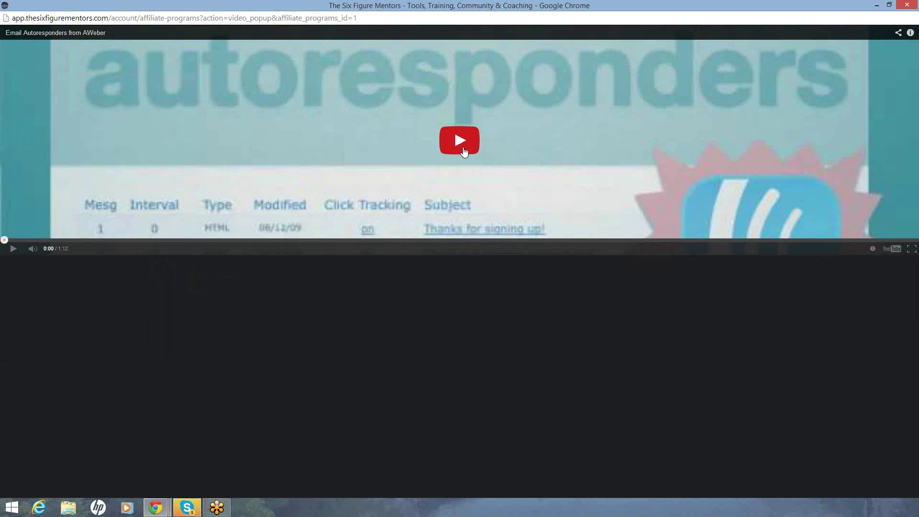
{"action": "left_click", "coordinate": [907, 5]}
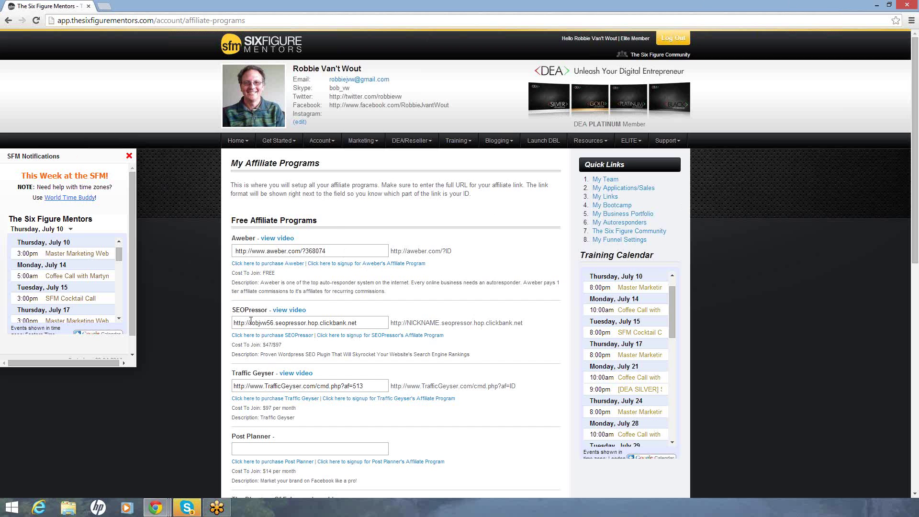
- Switch back to AWeber's Knowledge Base and open the Affiliates article to read about signing up for an affiliate account
{"action": "left_click", "coordinate": [877, 8]}
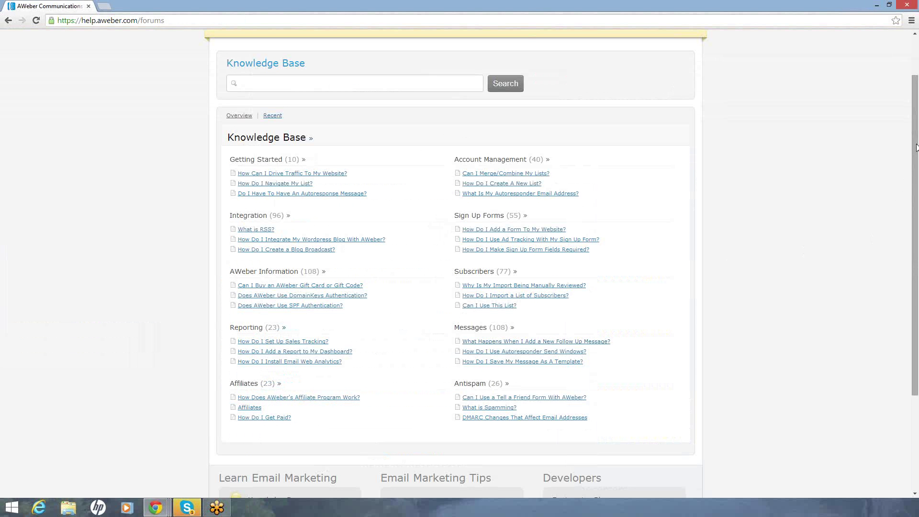
{"action": "scroll", "coordinate": [916, 147], "scroll_direction": "up", "scroll_amount": 2}
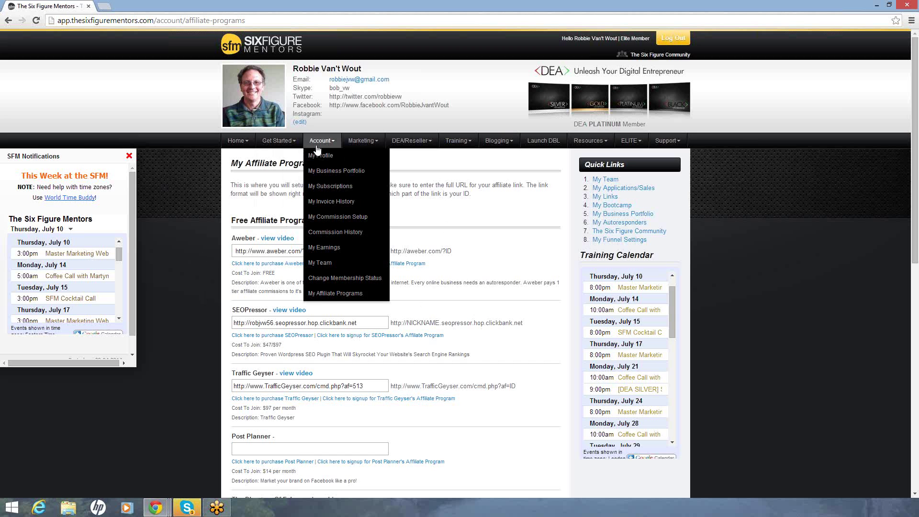
{"action": "mouse_move", "coordinate": [281, 141]}
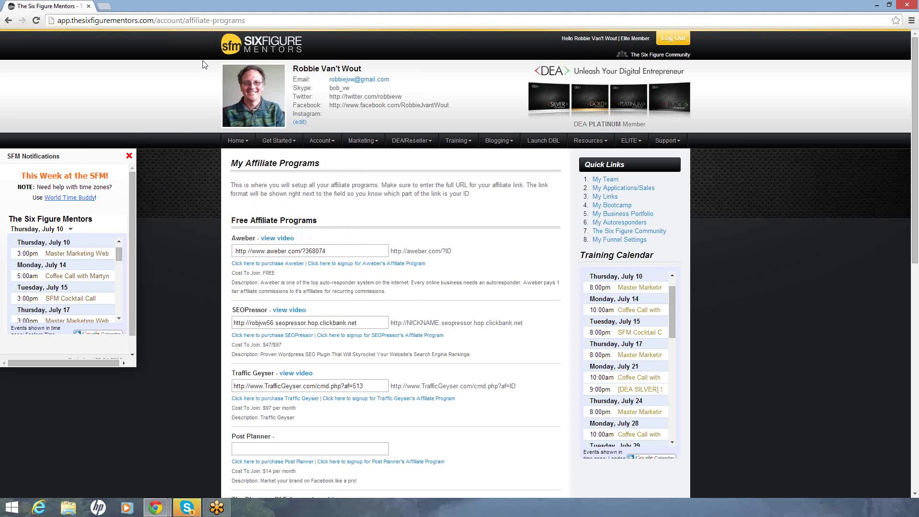
{"action": "left_click", "coordinate": [878, 8]}
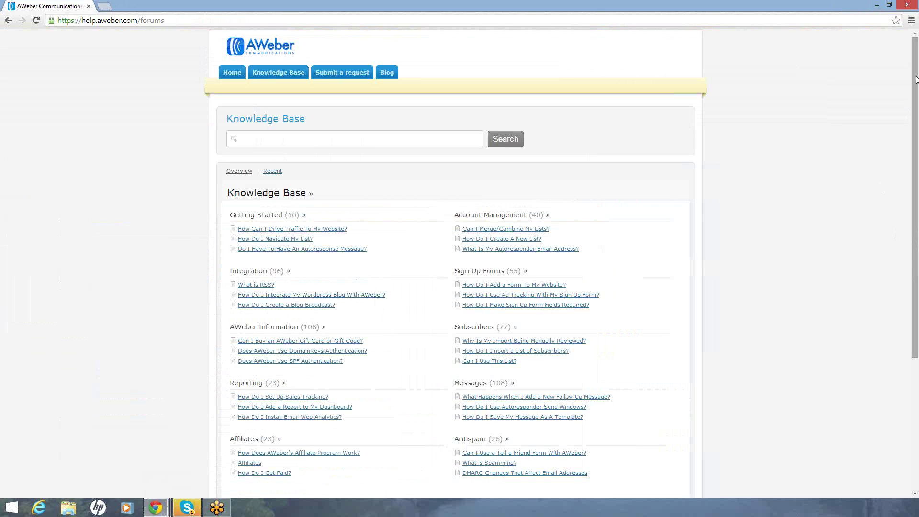
{"action": "mouse_move", "coordinate": [915, 84]}
{"action": "left_mouse_down"}
{"action": "mouse_move", "coordinate": [916, 151]}
{"action": "mouse_move", "coordinate": [916, 84]}
{"action": "left_mouse_up"}
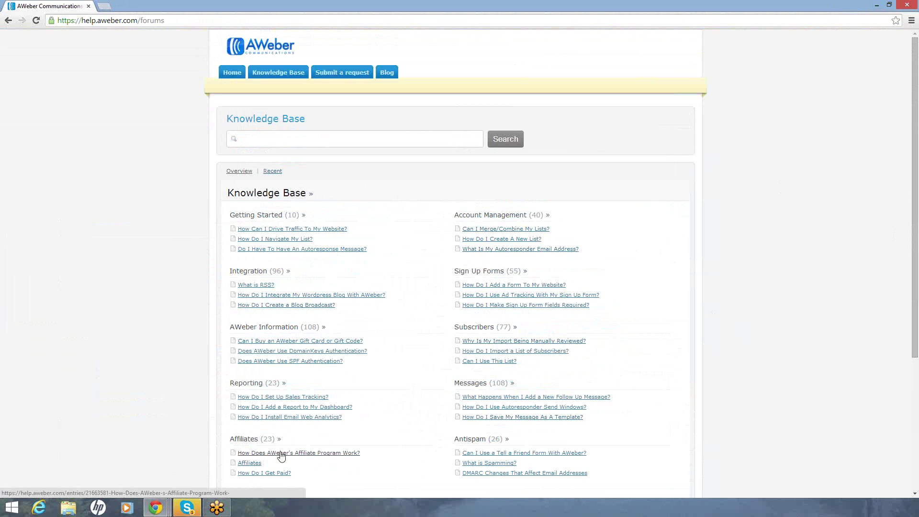
{"action": "left_click", "coordinate": [249, 464]}
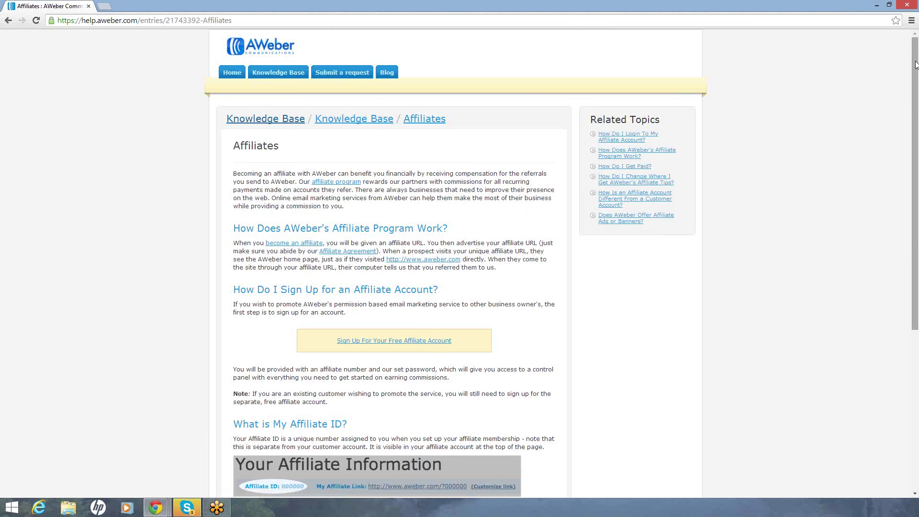
{"action": "left_click_drag", "start_coordinate": [915, 65], "coordinate": [918, 116]}
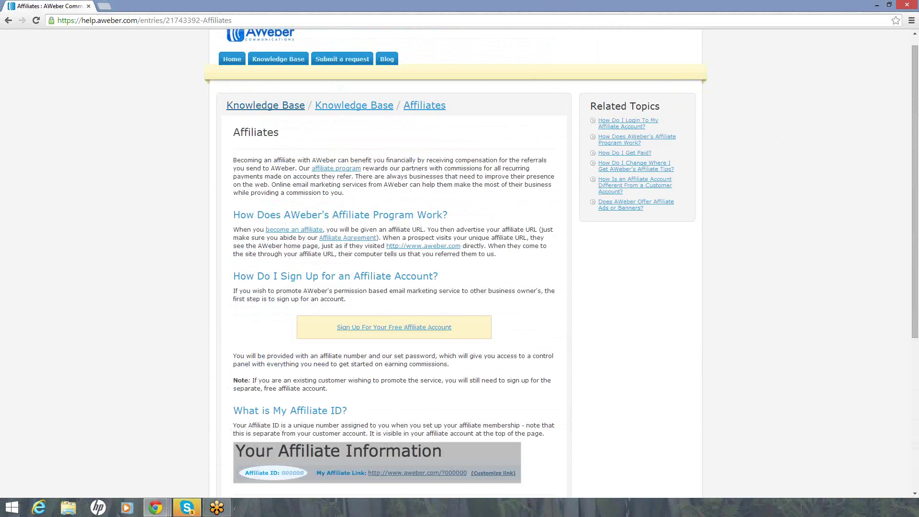
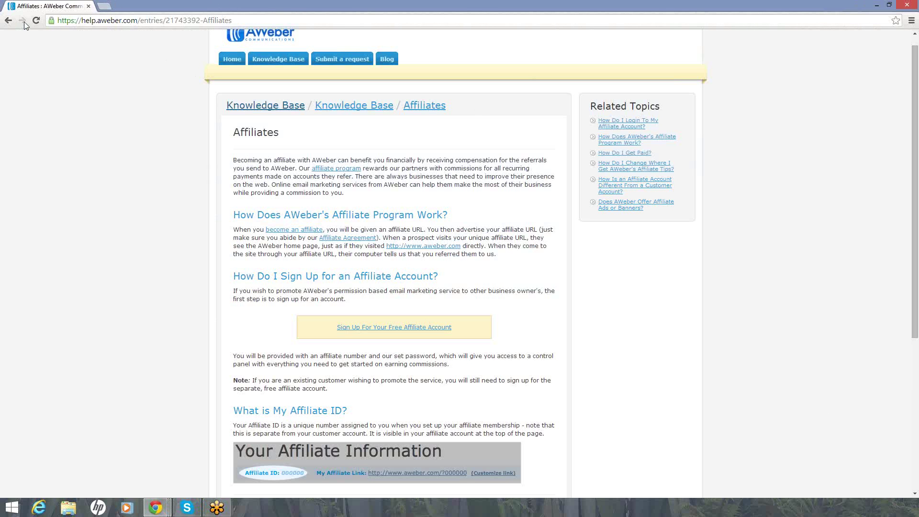
- Go back through the help pages to AWeber's Account Overview
{"action": "left_click", "coordinate": [9, 21]}
{"action": "left_click", "coordinate": [9, 21]}
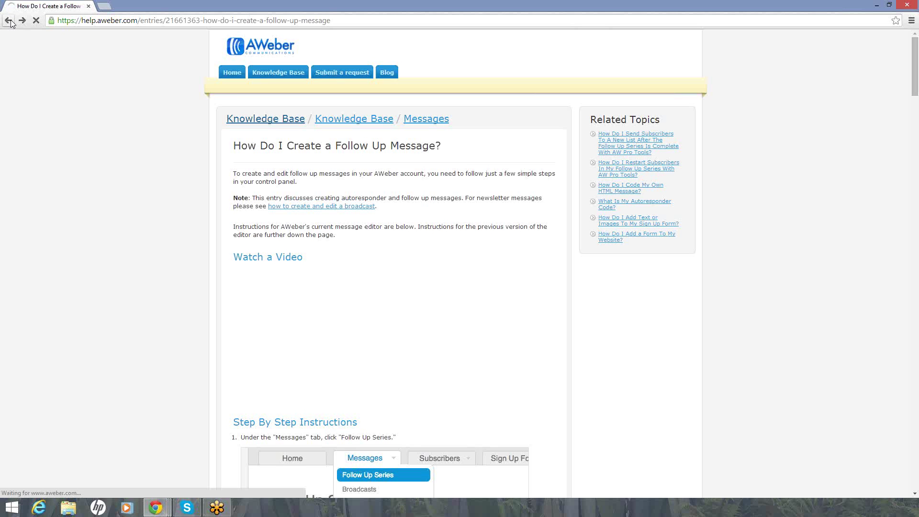
{"action": "left_click", "coordinate": [9, 21]}
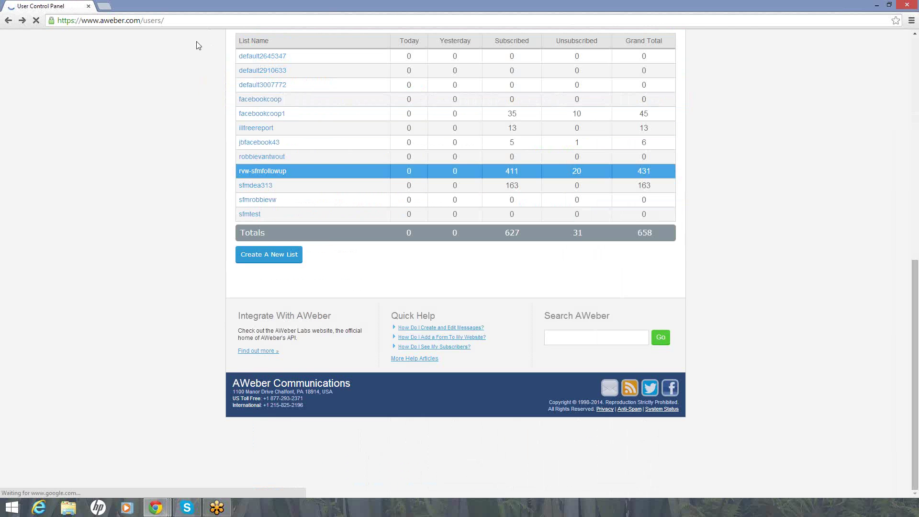
{"action": "scroll", "coordinate": [896, 114], "scroll_direction": "up", "scroll_amount": 4}
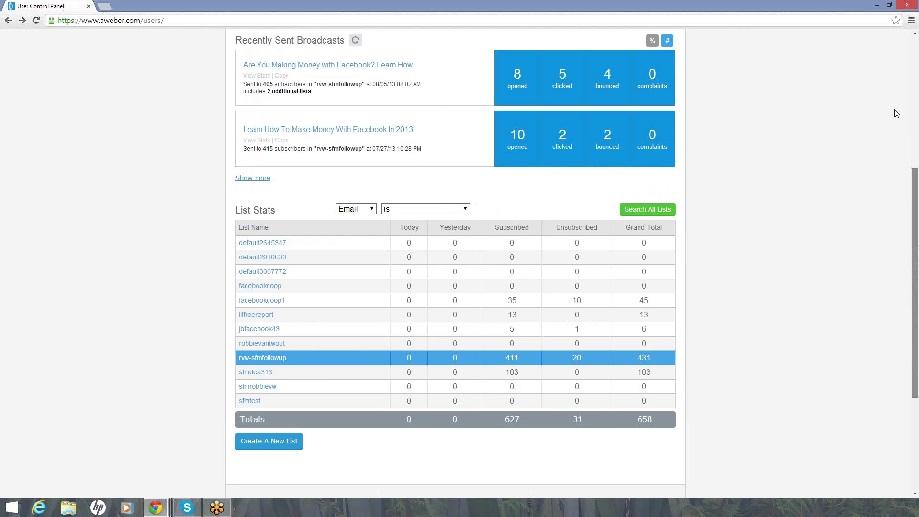
{"action": "scroll", "coordinate": [896, 114], "scroll_direction": "up", "scroll_amount": 5}
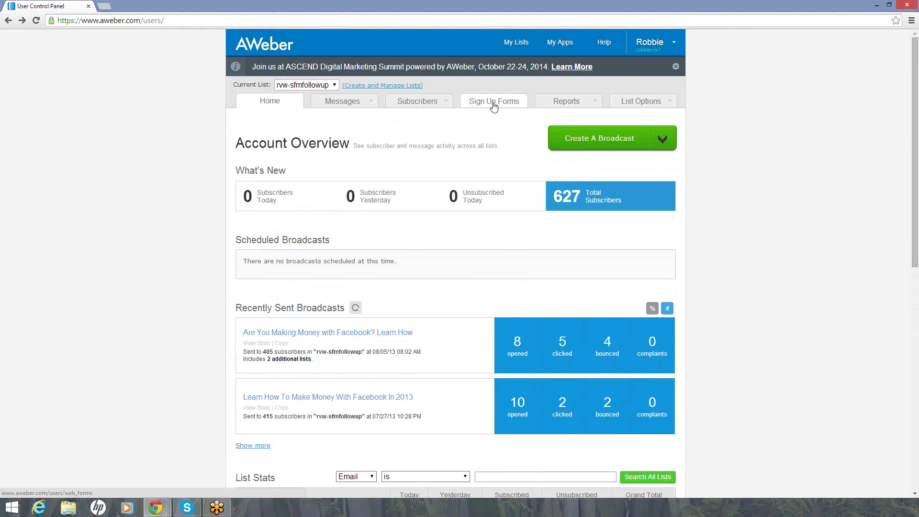
- Start a new sign-up form and load the Customizr template in orange from the New templates
{"action": "left_click", "coordinate": [494, 101]}
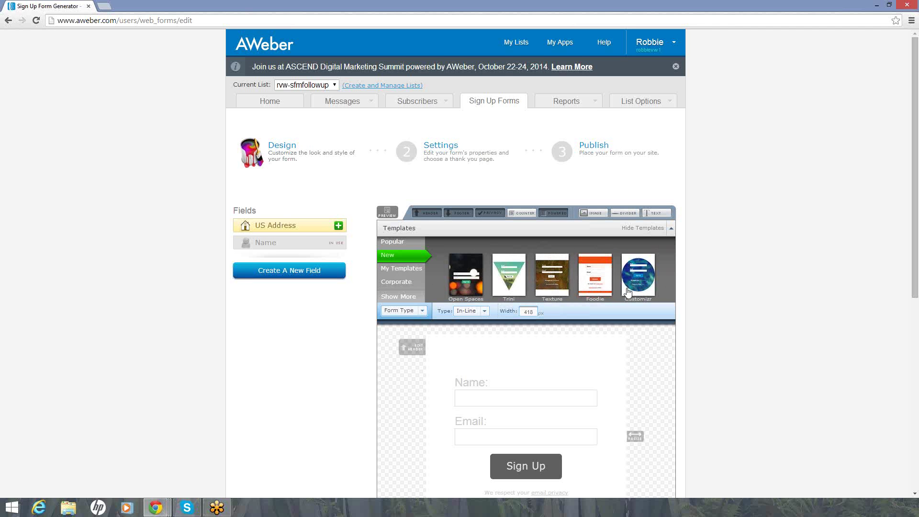
{"action": "left_click", "coordinate": [643, 289]}
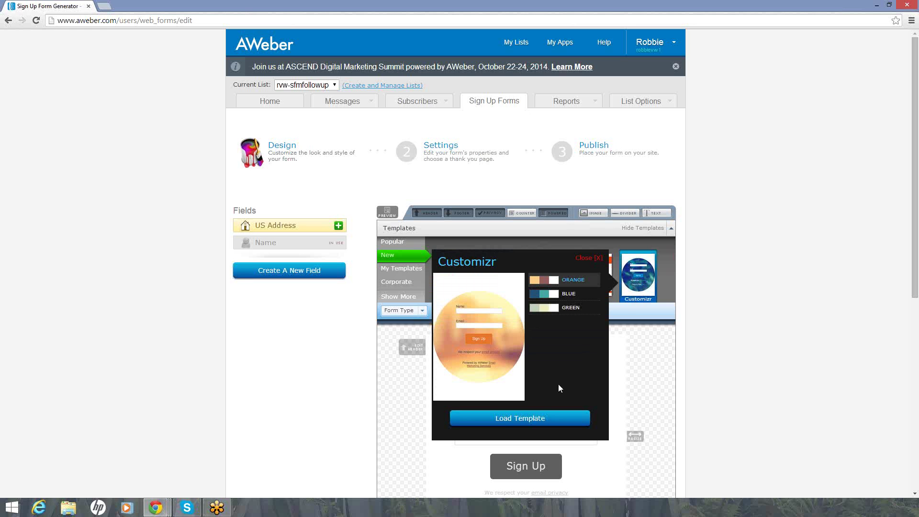
{"action": "left_click", "coordinate": [533, 418]}
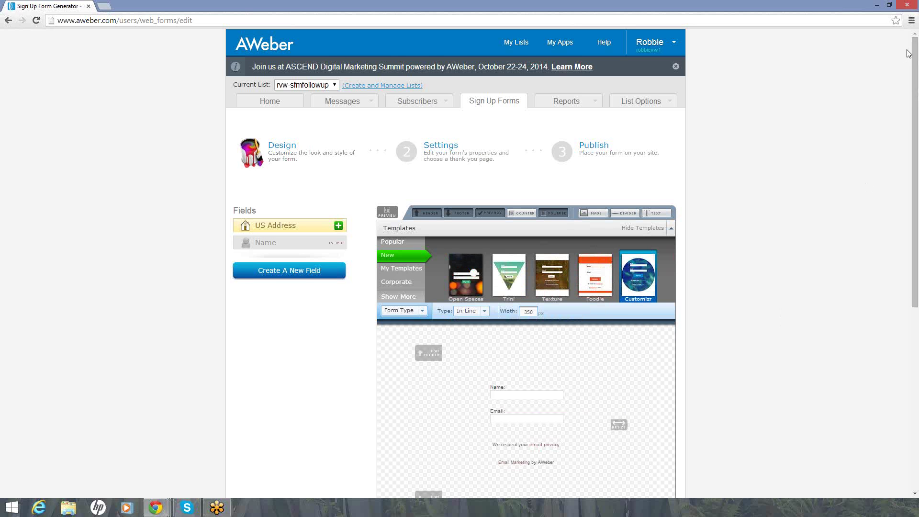
{"action": "left_click_drag", "start_coordinate": [915, 85], "coordinate": [917, 178]}
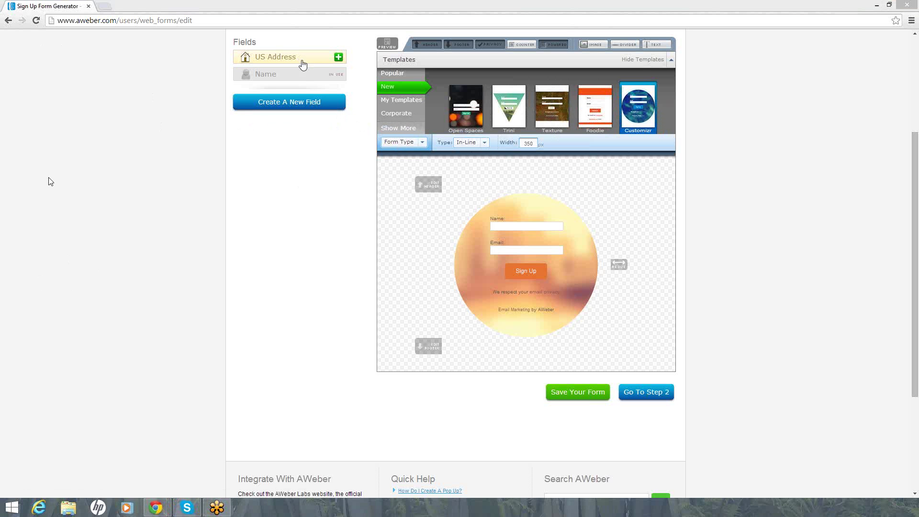
- Add an image element to the sign-up form and start editing its URL
{"action": "left_click", "coordinate": [915, 151]}
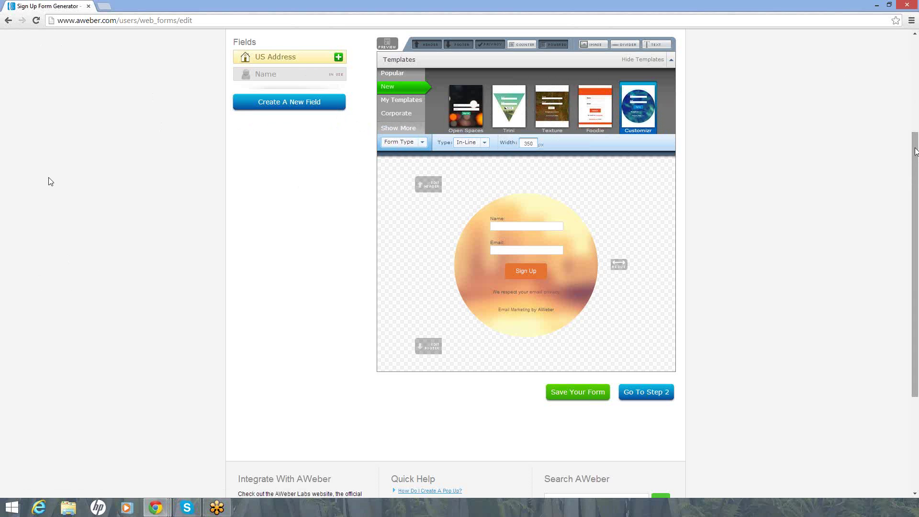
{"action": "left_click_drag", "start_coordinate": [915, 151], "coordinate": [912, 87]}
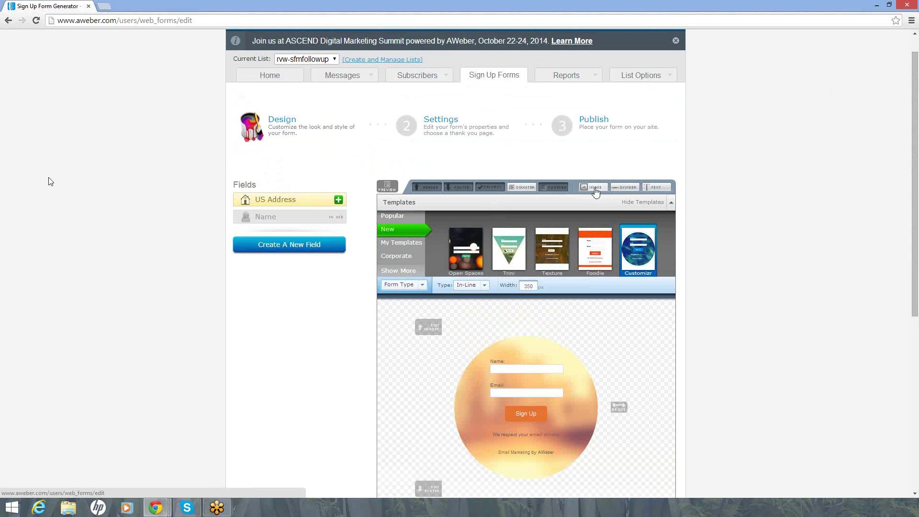
{"action": "left_click", "coordinate": [595, 192]}
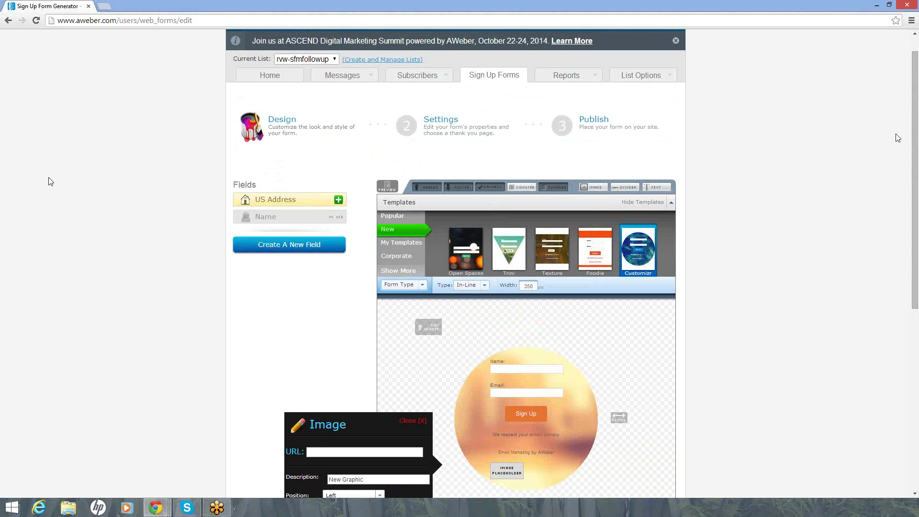
{"action": "scroll", "coordinate": [309, 321], "scroll_direction": "down", "scroll_amount": 4}
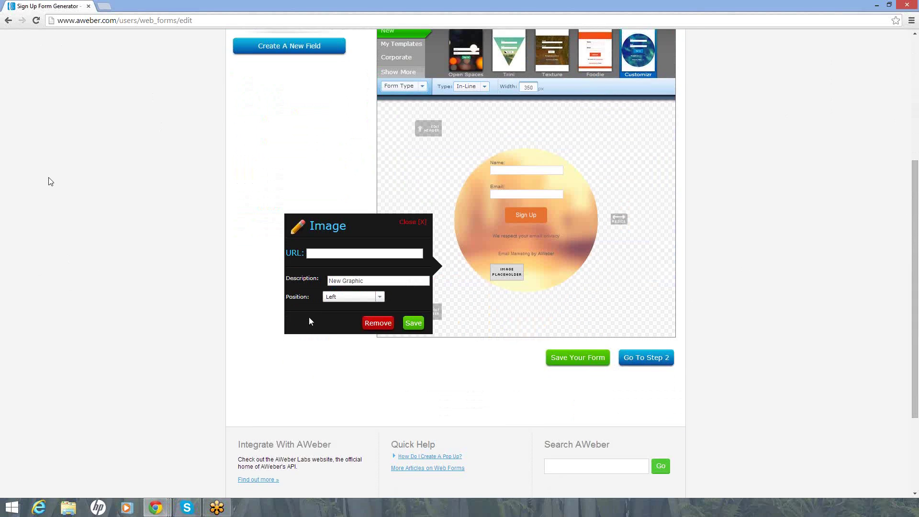
{"action": "left_click", "coordinate": [322, 253]}
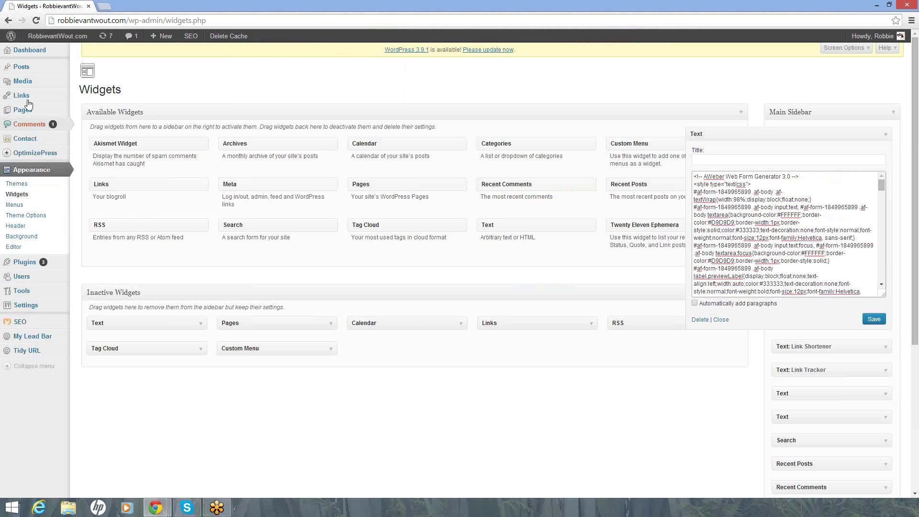
- Switch to the WordPress admin, browse the Media Library and open the Mastermind image's edit page
{"action": "mouse_move", "coordinate": [31, 86]}
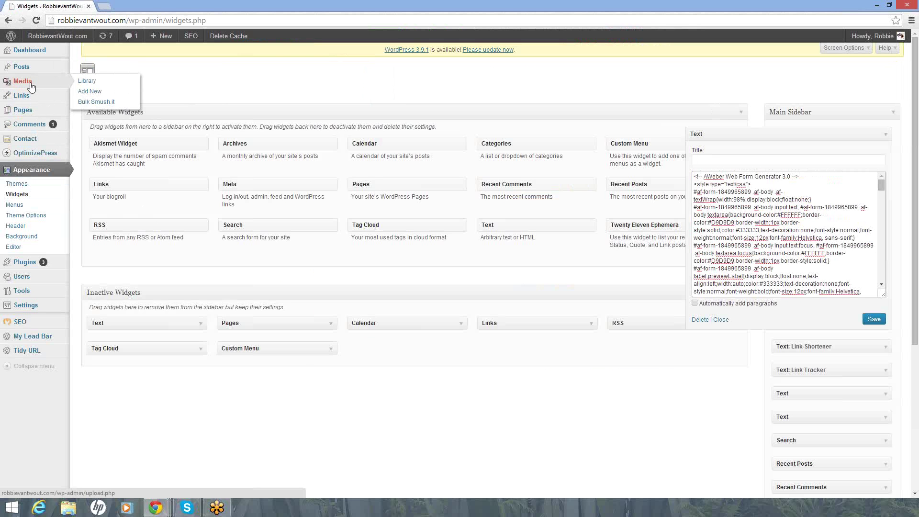
{"action": "left_click", "coordinate": [92, 82]}
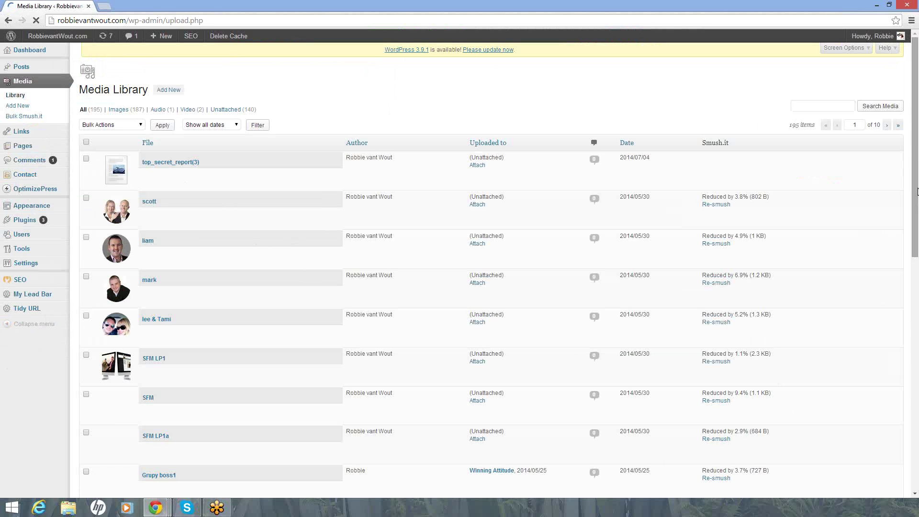
{"action": "left_click_drag", "start_coordinate": [916, 158], "coordinate": [916, 234]}
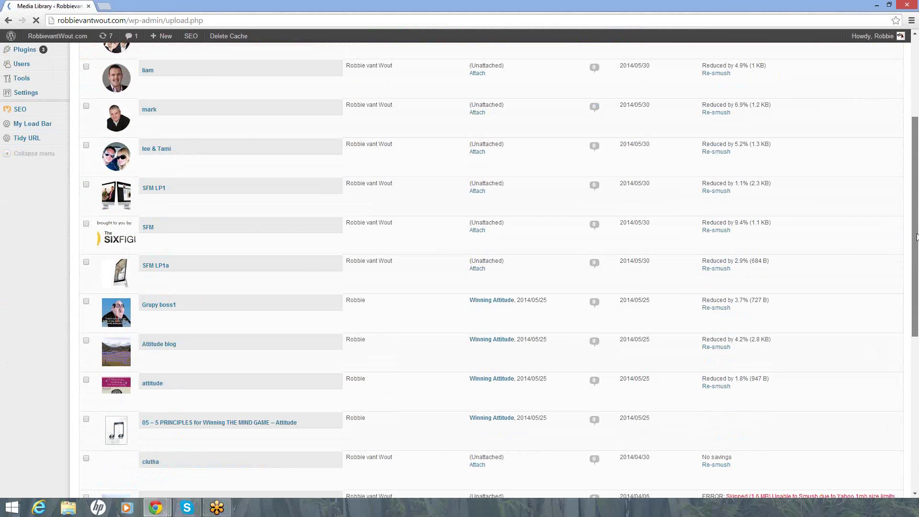
{"action": "scroll", "coordinate": [916, 240], "scroll_direction": "up", "scroll_amount": 1}
{"action": "scroll", "coordinate": [916, 259], "scroll_direction": "down", "scroll_amount": 4}
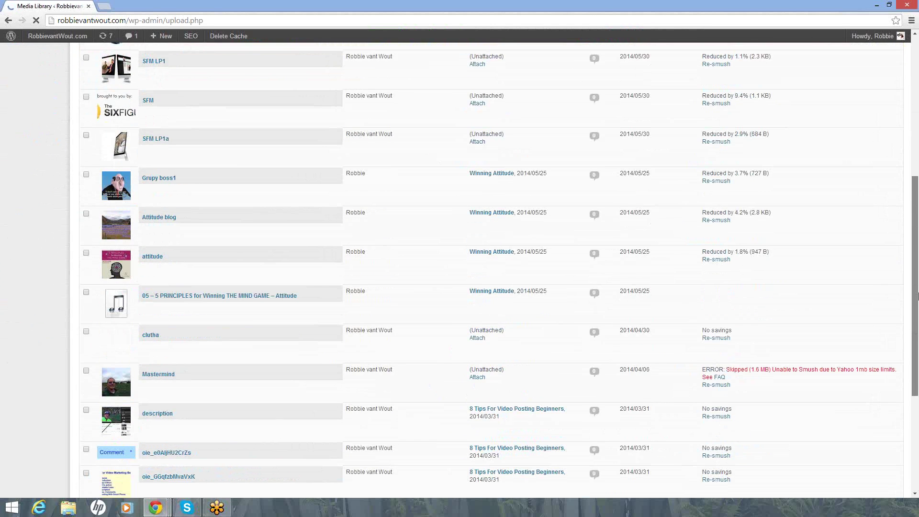
{"action": "scroll", "coordinate": [916, 259], "scroll_direction": "down", "scroll_amount": 2}
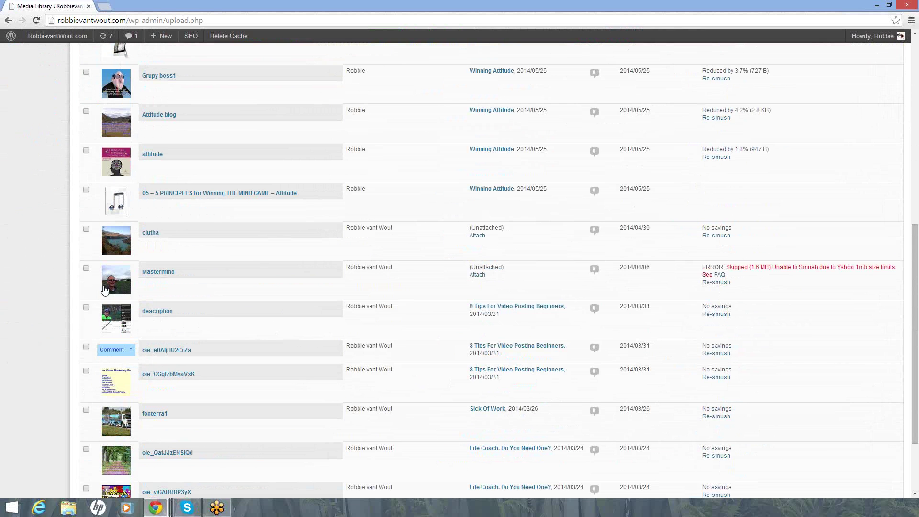
{"action": "left_click", "coordinate": [116, 282]}
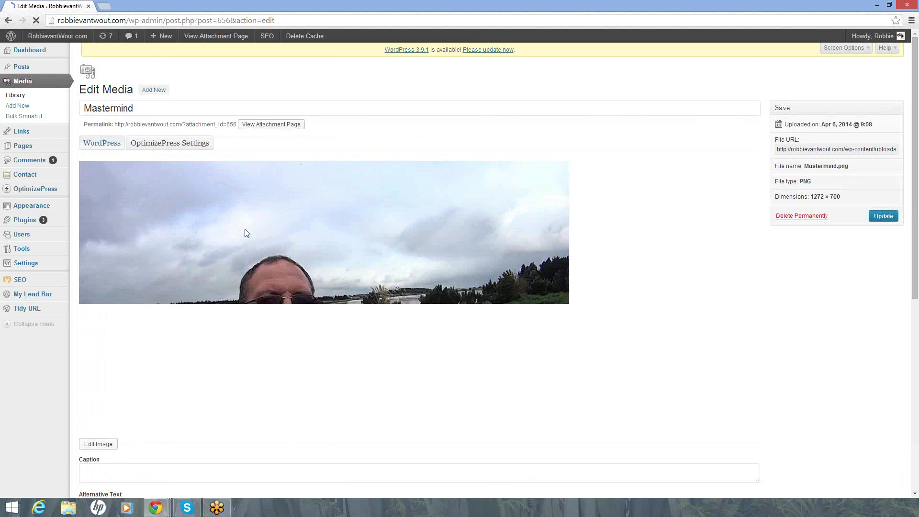
- Try to copy the Mastermind image's URL from the picture and the File URL field
{"action": "right_click", "coordinate": [246, 231]}
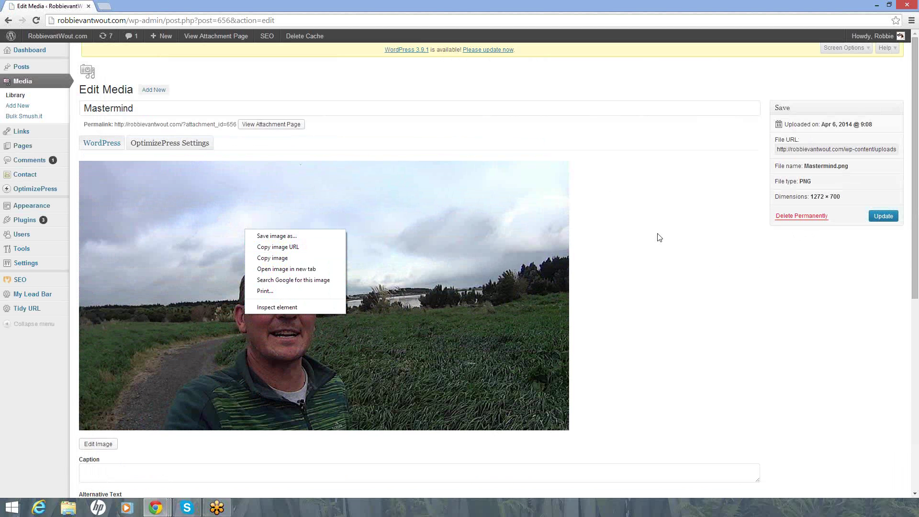
{"action": "right_click", "coordinate": [808, 153]}
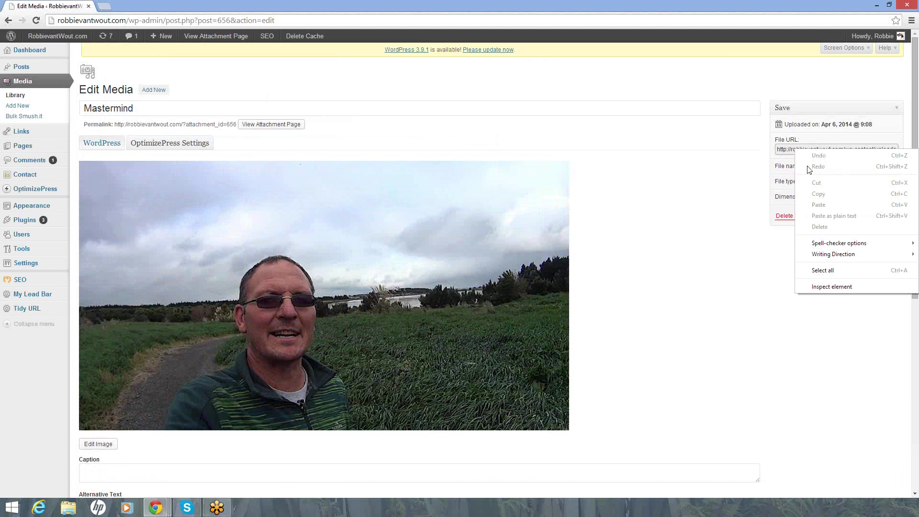
{"action": "right_click", "coordinate": [780, 154]}
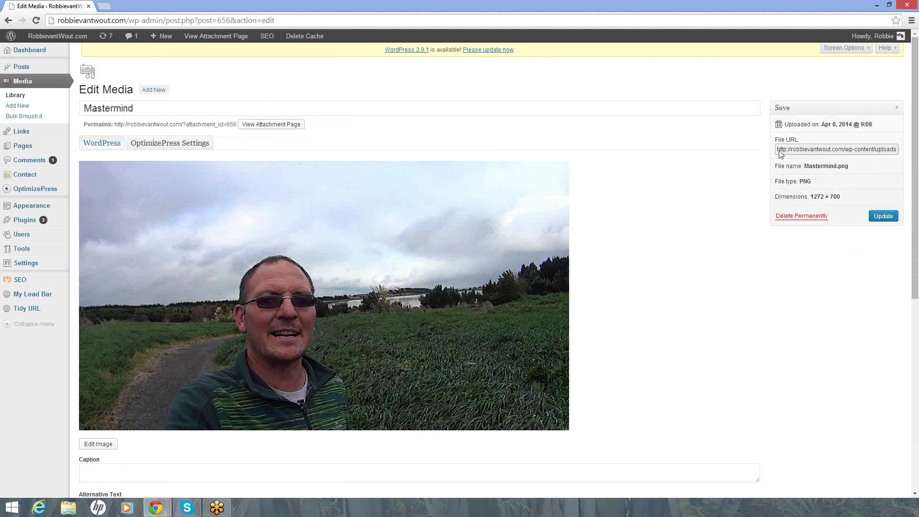
{"action": "right_click", "coordinate": [780, 153]}
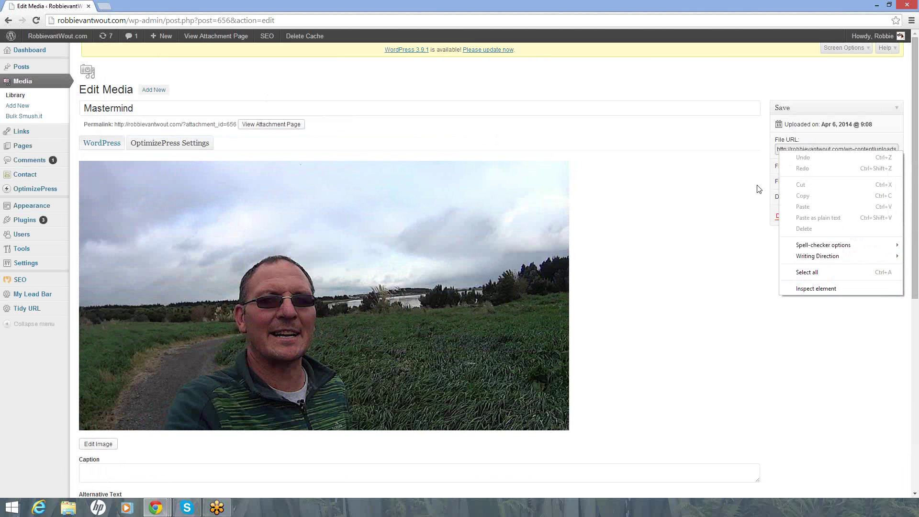
{"action": "left_click", "coordinate": [727, 166]}
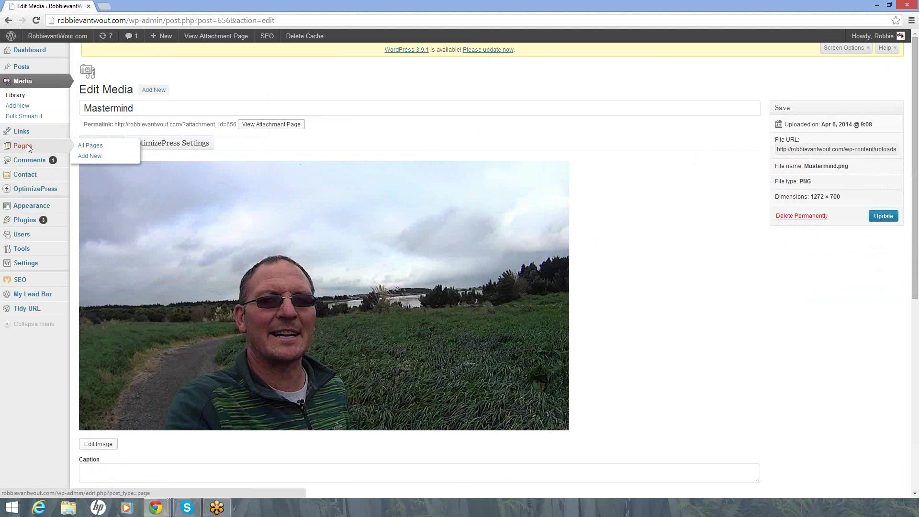
- List all WordPress pages, view the Great videos page and open it for editing
{"action": "left_click", "coordinate": [89, 147]}
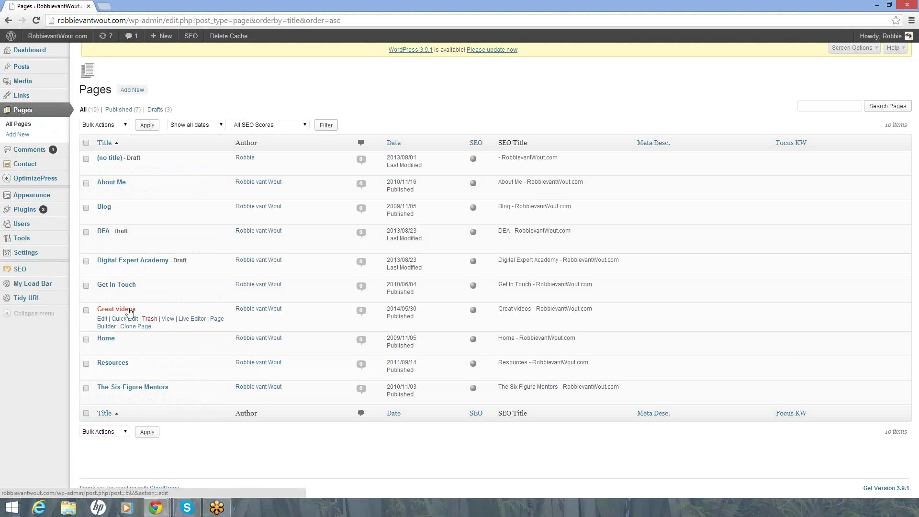
{"action": "left_click", "coordinate": [166, 319]}
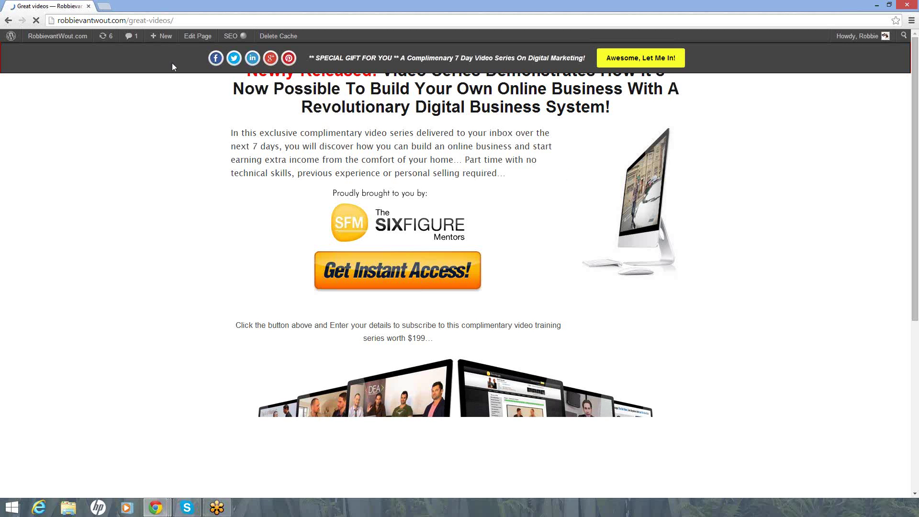
{"action": "left_click", "coordinate": [198, 36]}
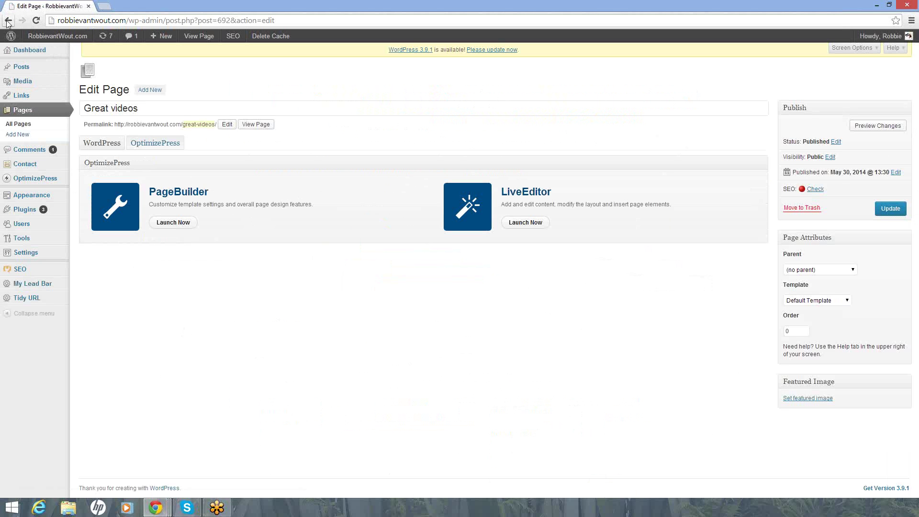
- Open the DEA and Blog pages from the page list to inspect their editors, then return to the list
{"action": "left_click", "coordinate": [29, 112]}
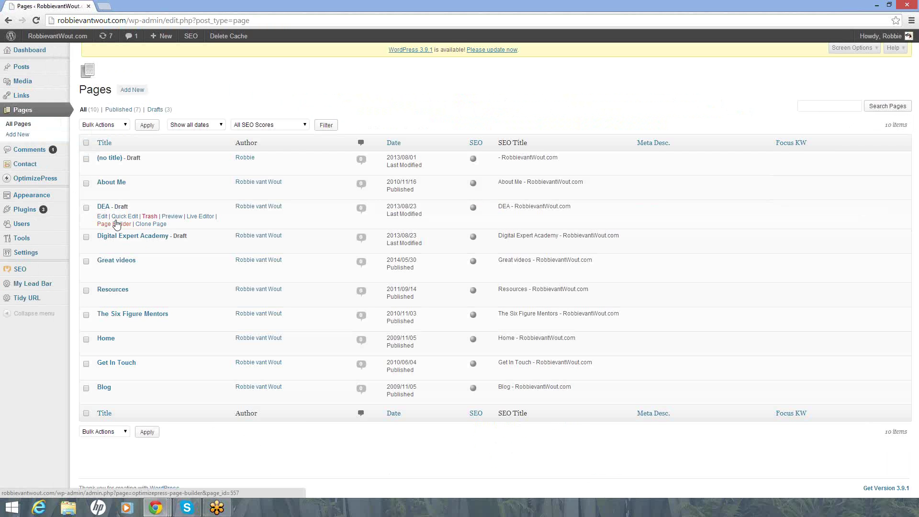
{"action": "left_click", "coordinate": [100, 218]}
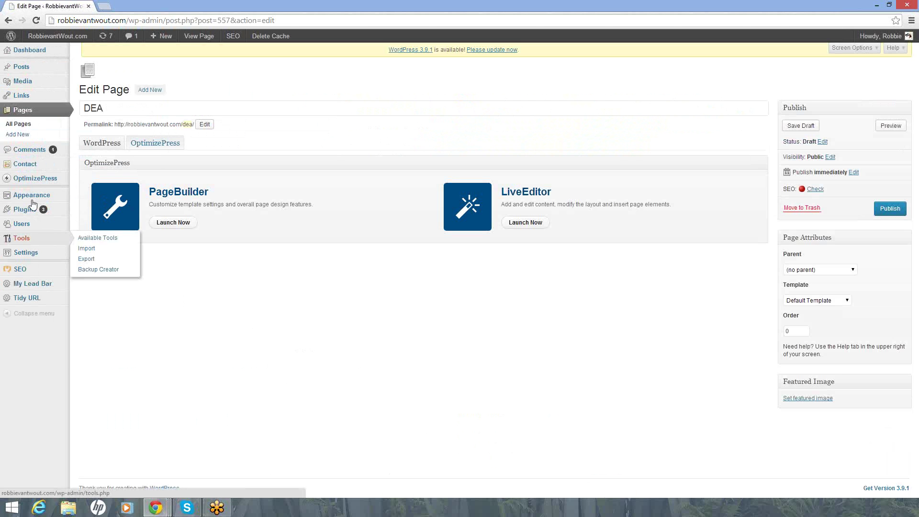
{"action": "mouse_move", "coordinate": [18, 186]}
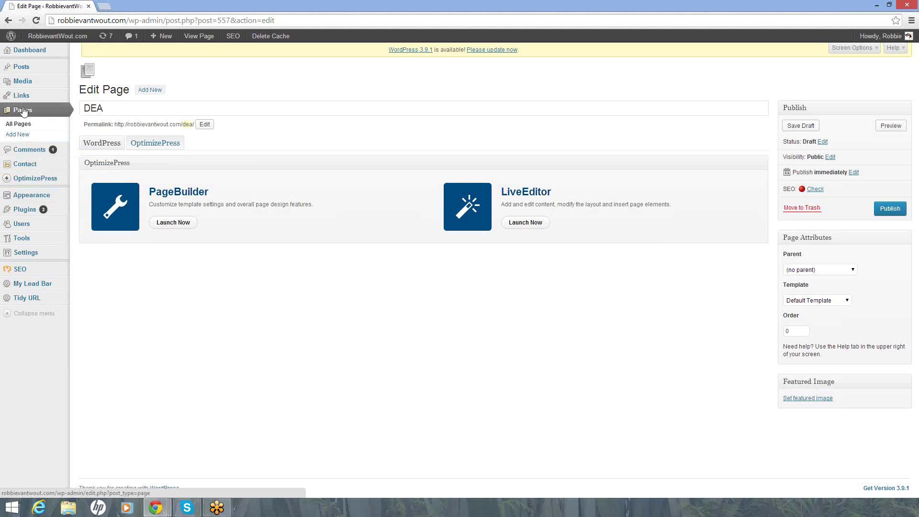
{"action": "left_click", "coordinate": [21, 127]}
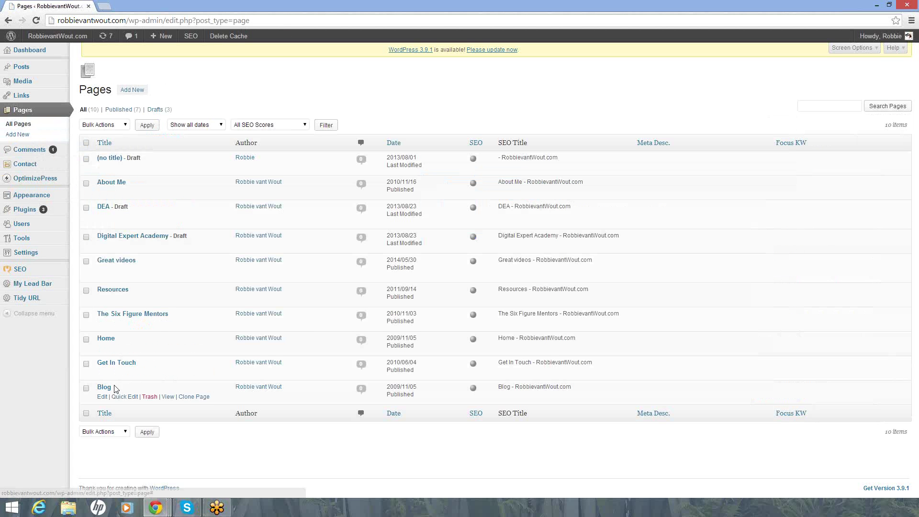
{"action": "left_click", "coordinate": [100, 398]}
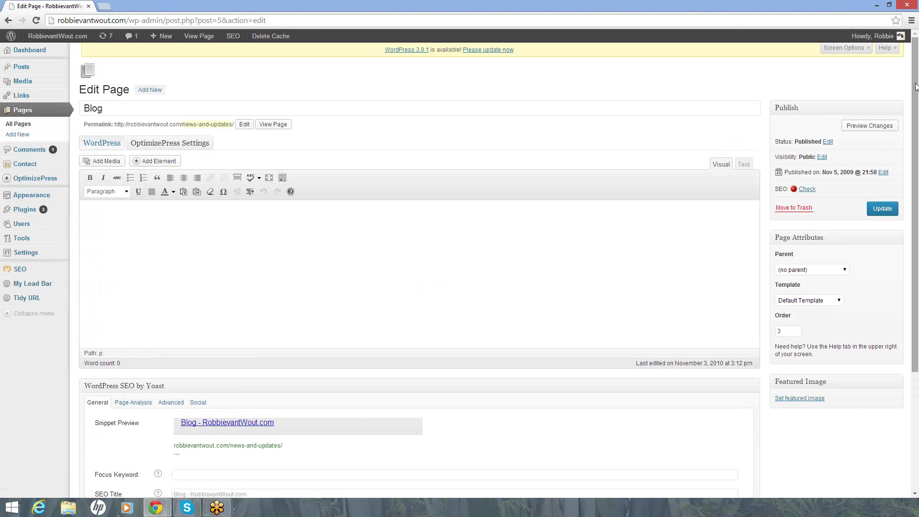
{"action": "scroll", "coordinate": [915, 91], "scroll_direction": "down", "scroll_amount": 1}
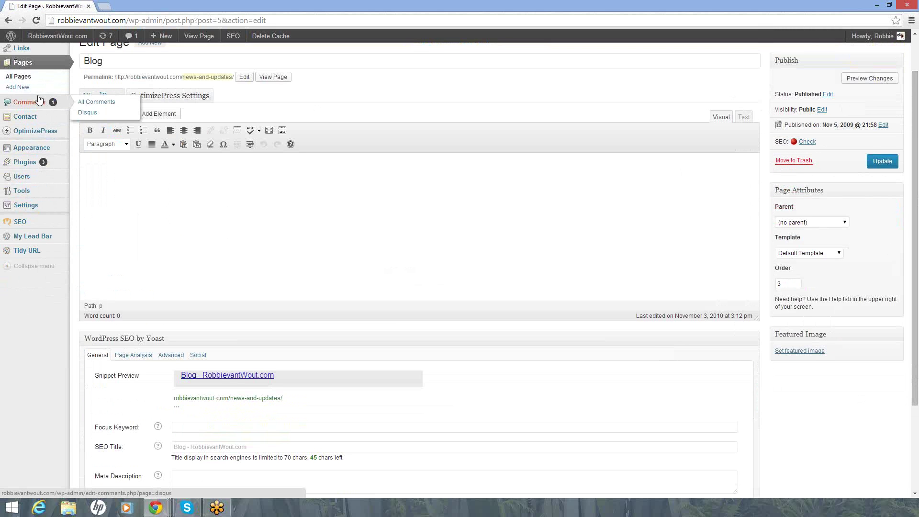
{"action": "left_click", "coordinate": [7, 22]}
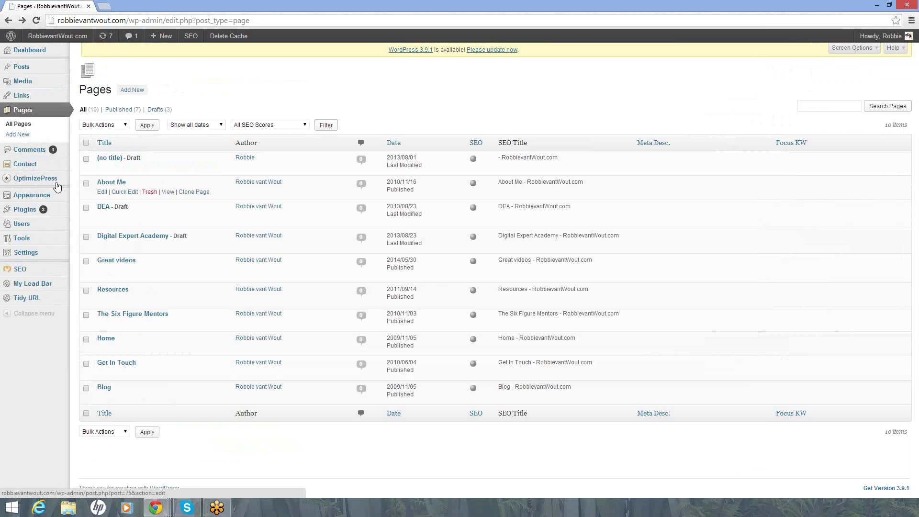
- Copy the link address of the SFM LP1 image in the Media Library and switch back to AWeber's form editor
{"action": "mouse_move", "coordinate": [24, 84]}
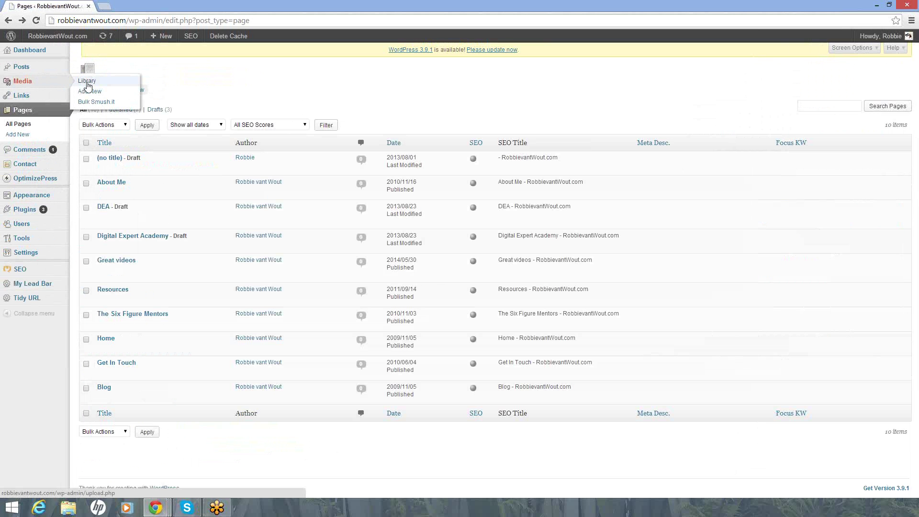
{"action": "left_click", "coordinate": [88, 83]}
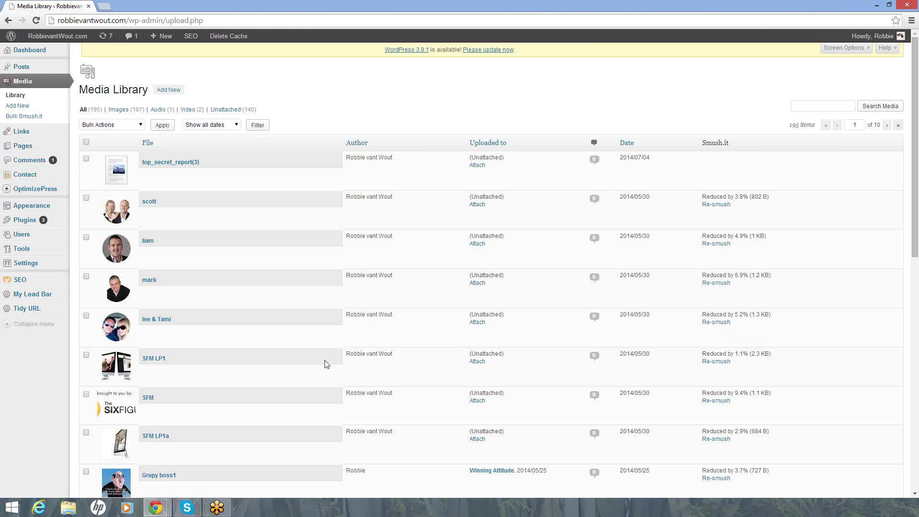
{"action": "right_click", "coordinate": [149, 365]}
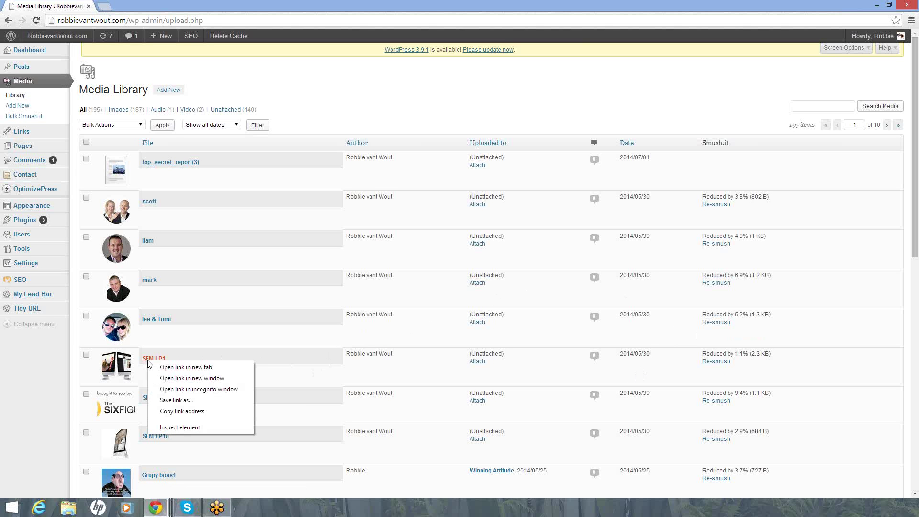
{"action": "left_click", "coordinate": [177, 412]}
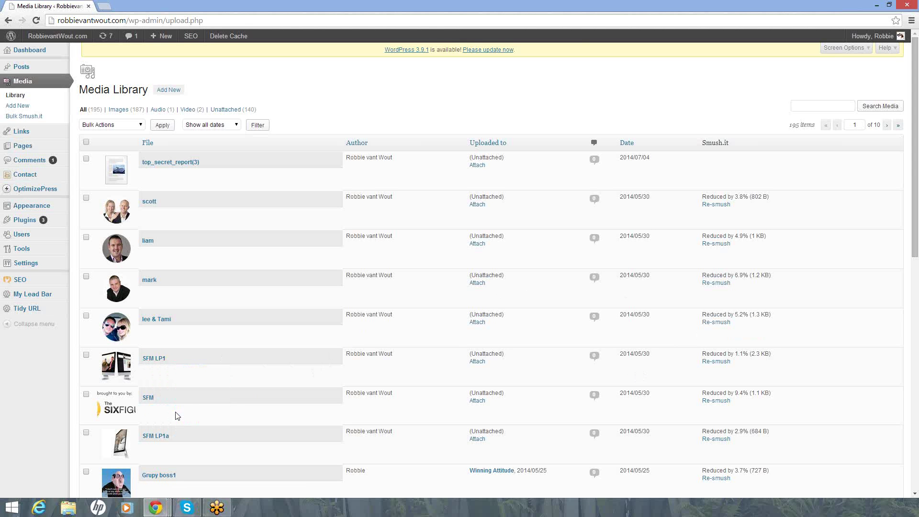
{"action": "left_click", "coordinate": [877, 5]}
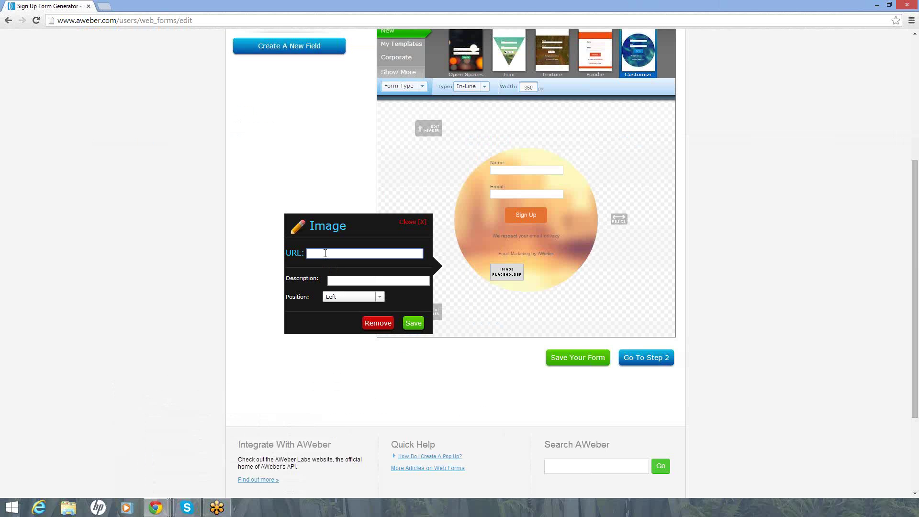
- Try to insert the WordPress image by pasting the copied link as the URL of the form's image block, and again in a new block
{"action": "key", "text": "ctrl+v"}
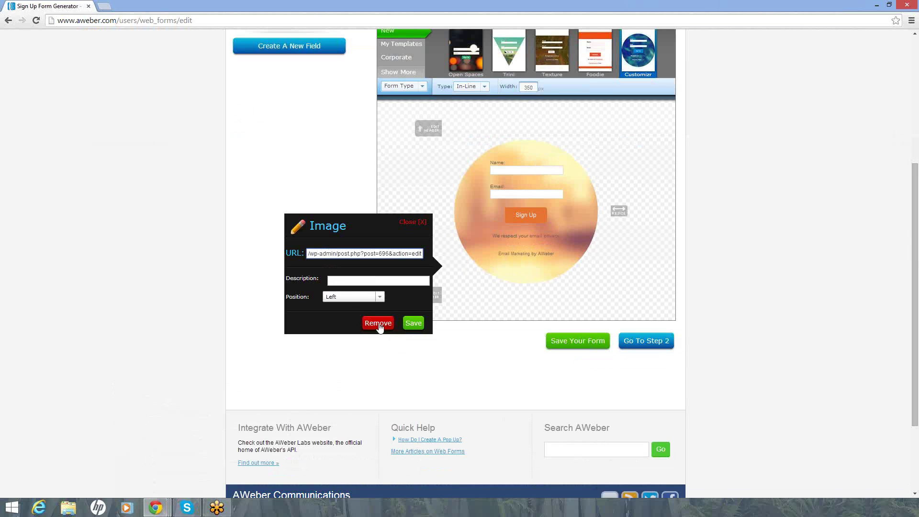
{"action": "left_click", "coordinate": [415, 324]}
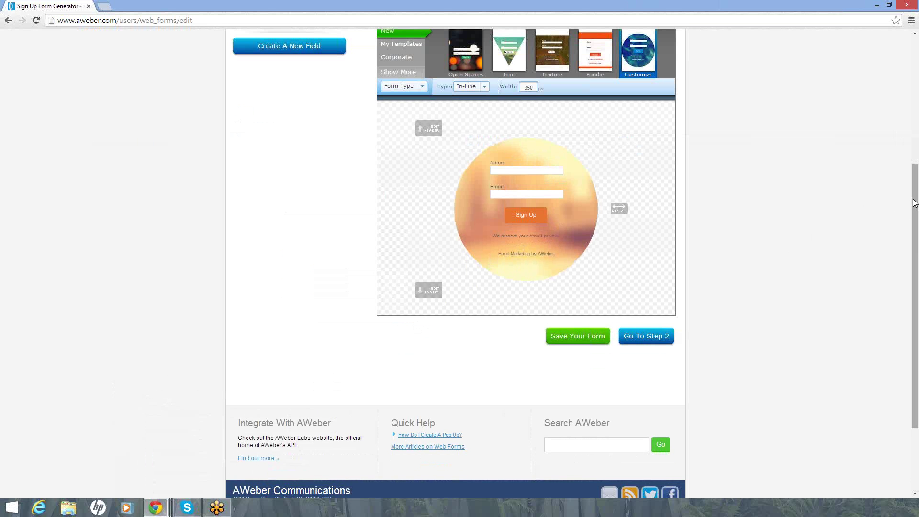
{"action": "left_click_drag", "start_coordinate": [914, 203], "coordinate": [914, 130]}
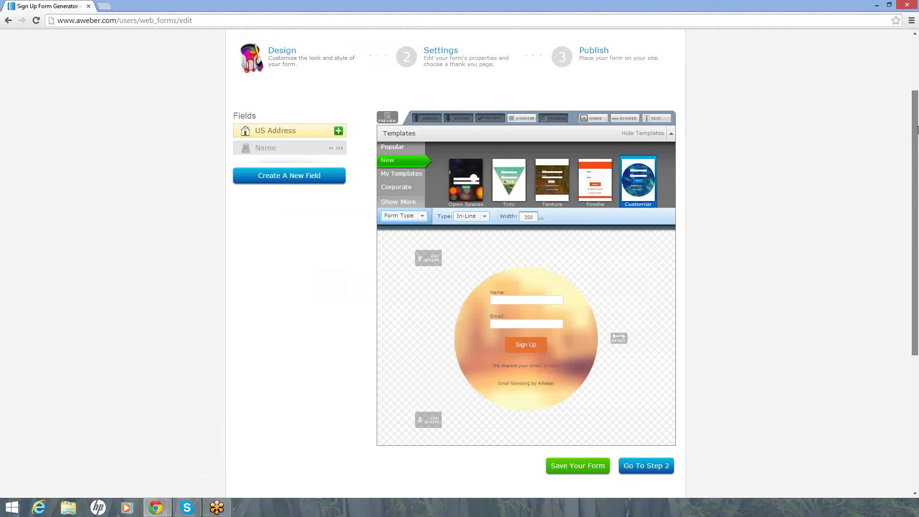
{"action": "left_click", "coordinate": [598, 123]}
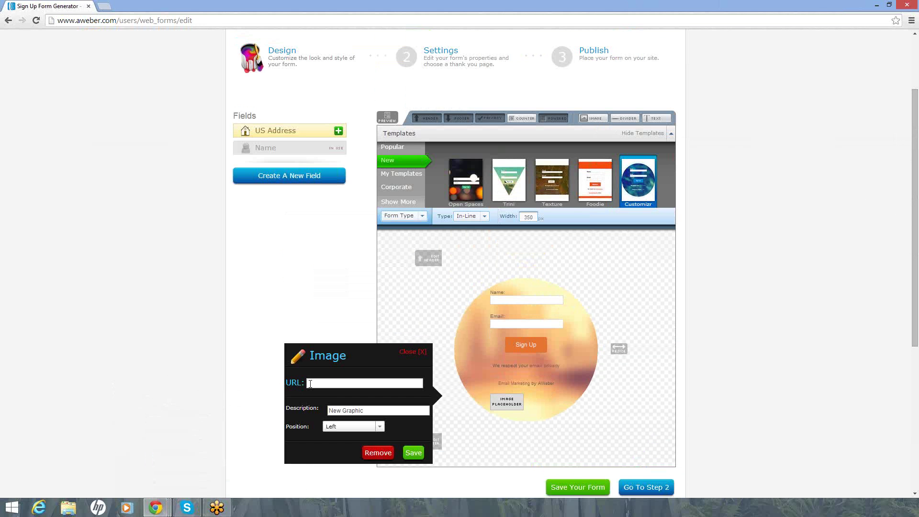
{"action": "left_click", "coordinate": [310, 384]}
{"action": "key", "text": "ctrl+v"}
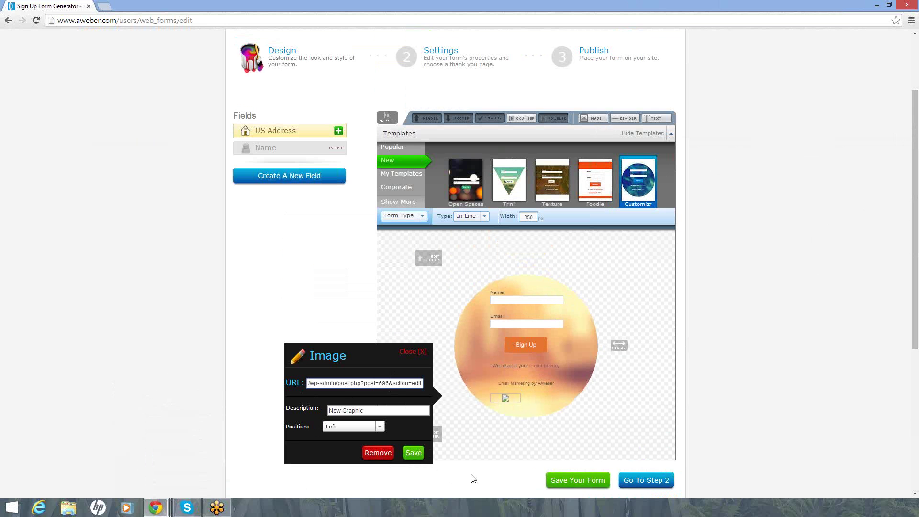
{"action": "left_click_drag", "start_coordinate": [363, 360], "coordinate": [129, 292]}
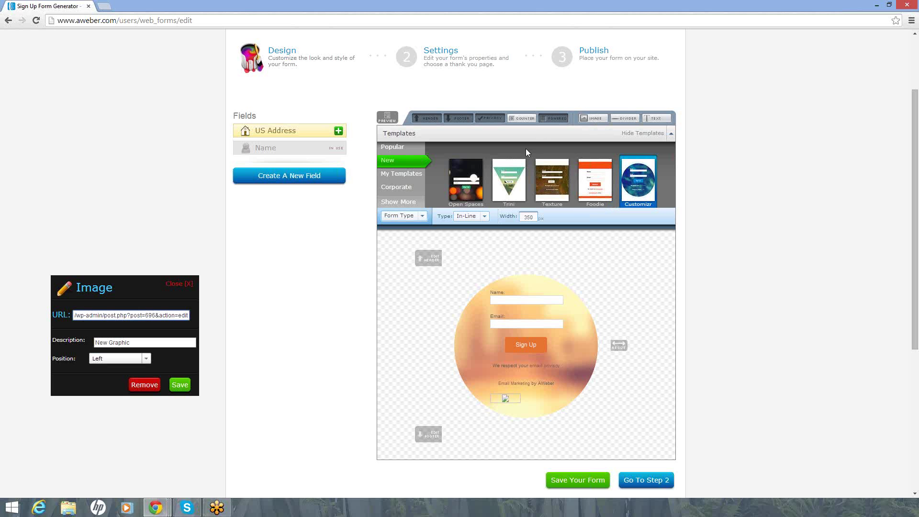
- Add a reader counter to the sign-up form and remove it again
{"action": "left_click", "coordinate": [524, 119]}
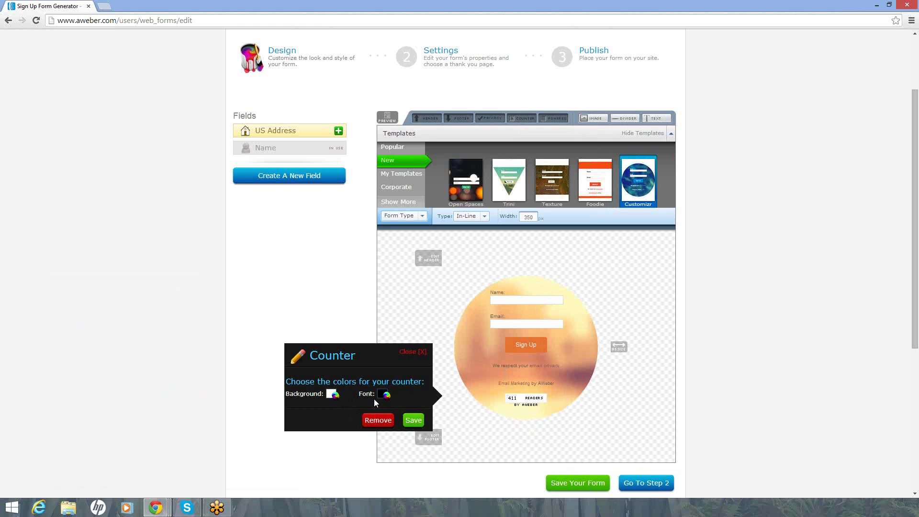
{"action": "mouse_move", "coordinate": [532, 405]}
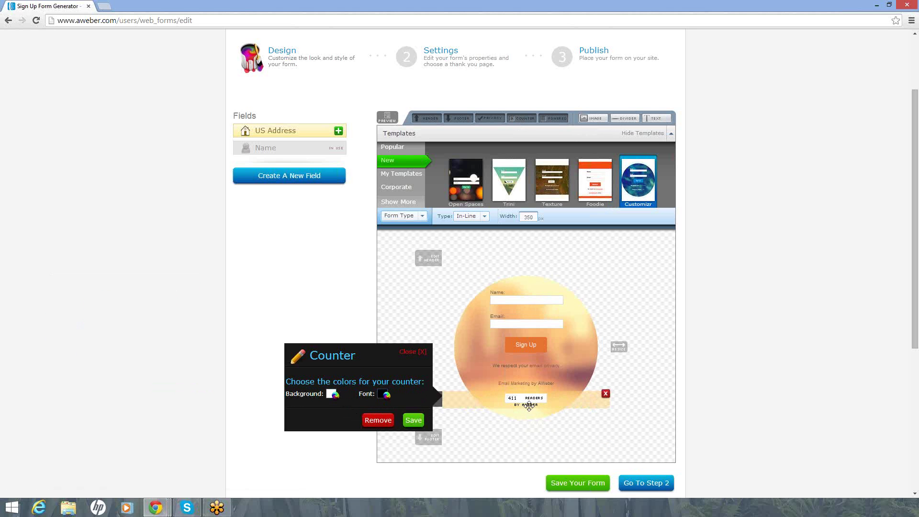
{"action": "left_click", "coordinate": [378, 421]}
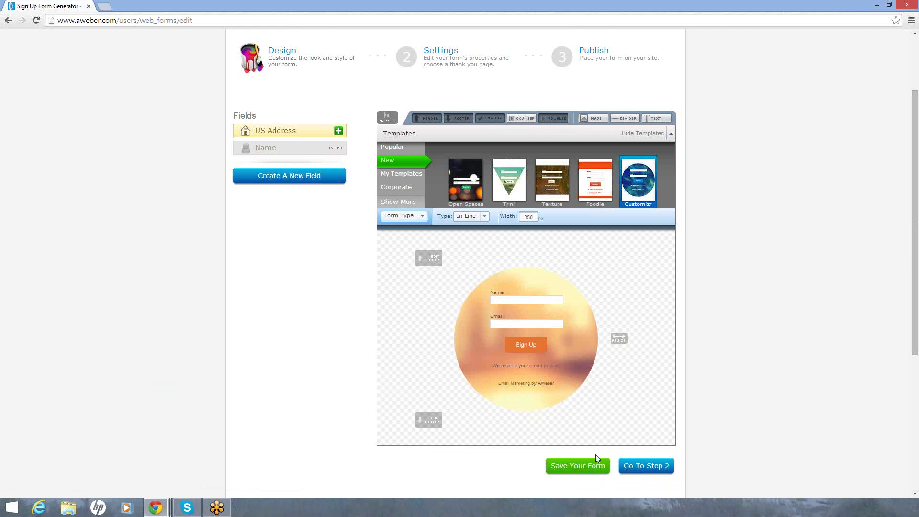
{"action": "mouse_move", "coordinate": [568, 344]}
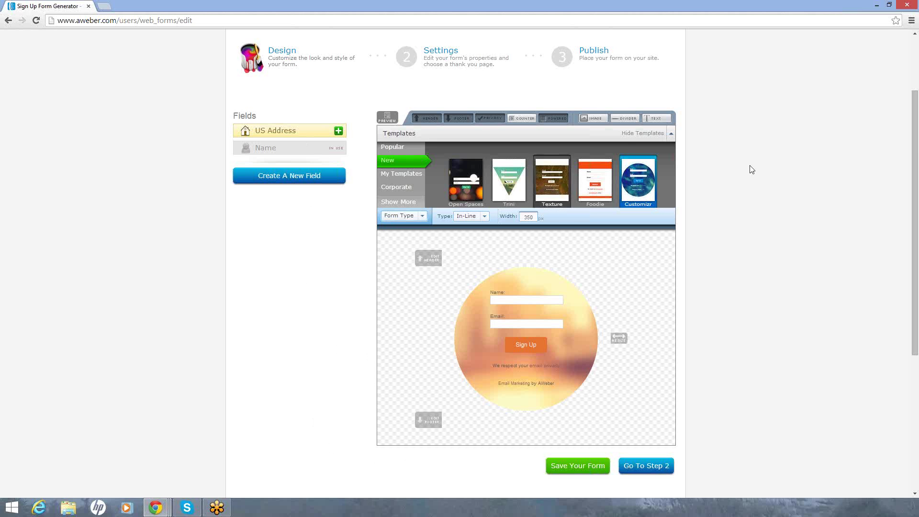
- Leave the form editor for the list of sign-up forms and review the existing forms
{"action": "left_click_drag", "start_coordinate": [914, 98], "coordinate": [914, 45]}
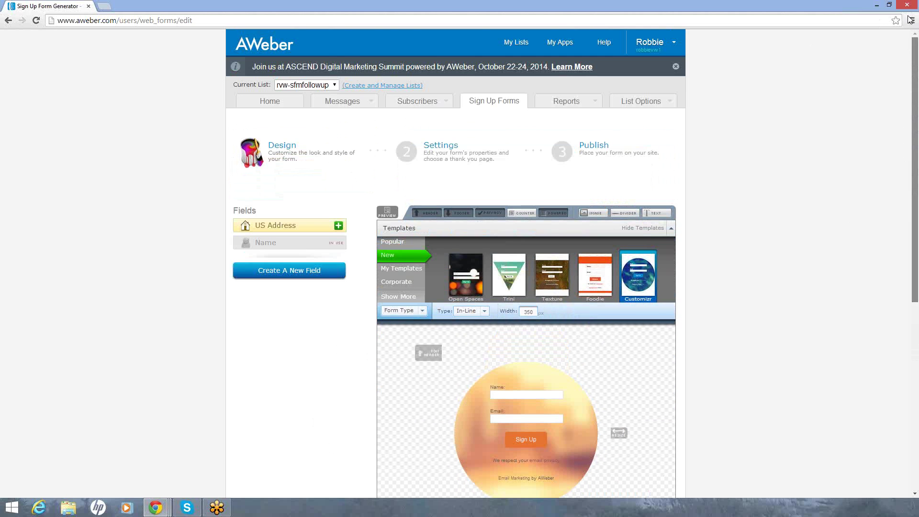
{"action": "left_click", "coordinate": [508, 104]}
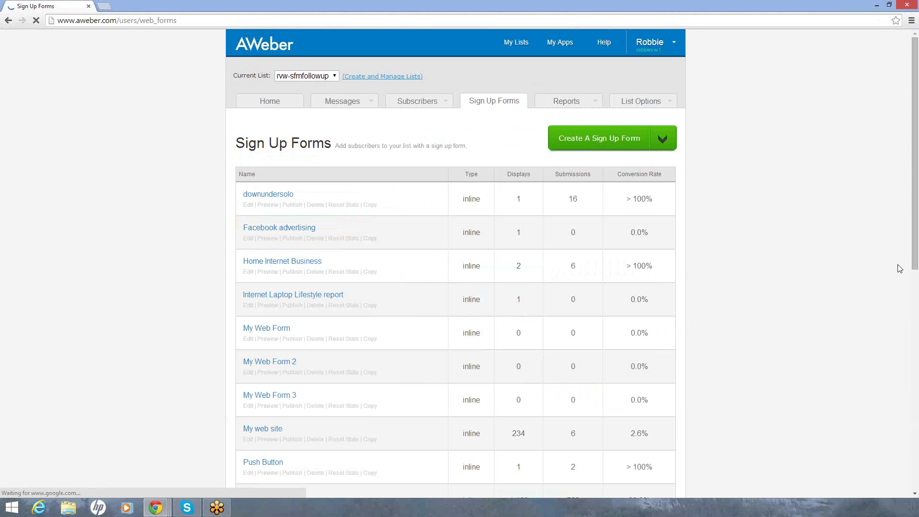
{"action": "scroll", "coordinate": [914, 171], "scroll_direction": "down", "scroll_amount": 3}
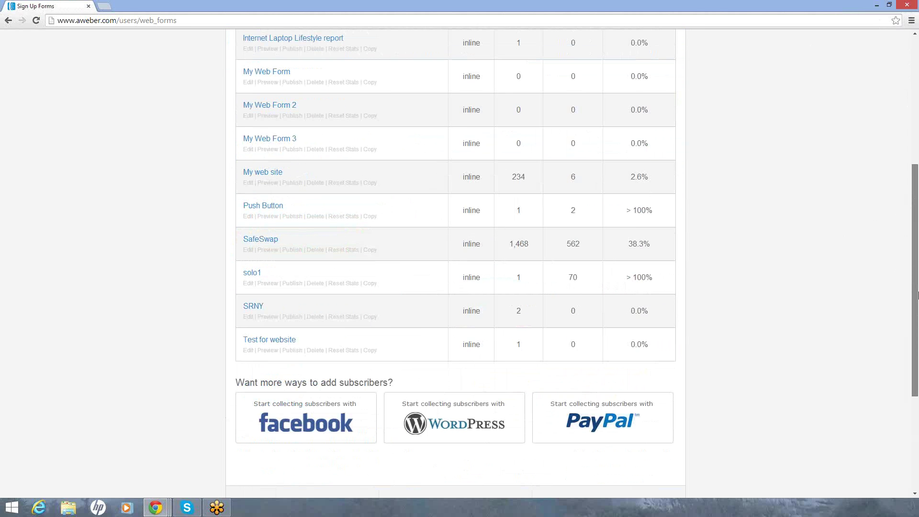
{"action": "scroll", "coordinate": [914, 215], "scroll_direction": "up", "scroll_amount": 2}
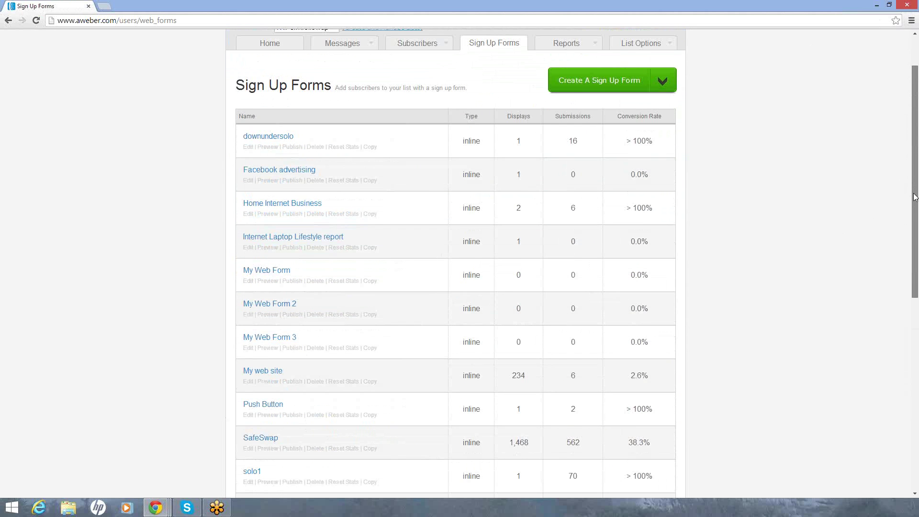
{"action": "left_click_drag", "start_coordinate": [914, 197], "coordinate": [917, 256]}
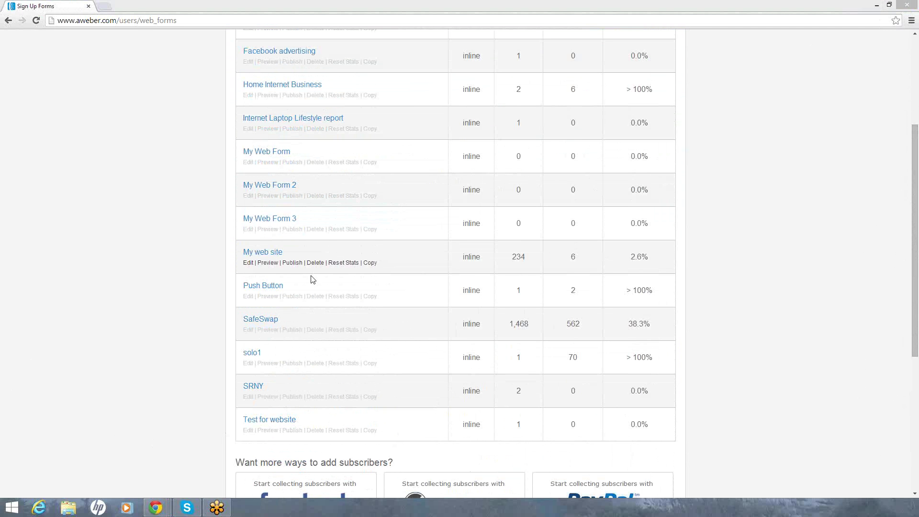
{"action": "left_click_drag", "start_coordinate": [914, 335], "coordinate": [902, 163]}
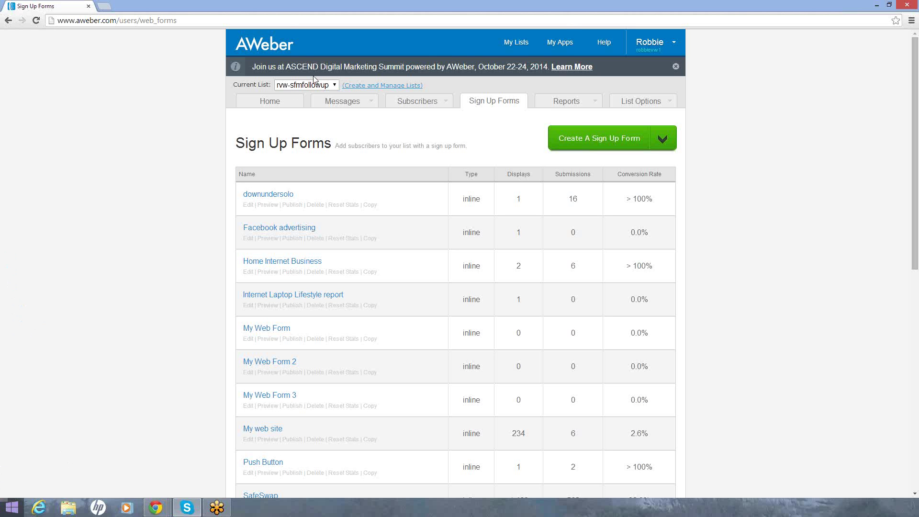
- Start a new list from list management and accept the prefilled company, address and sender details
{"action": "mouse_move", "coordinate": [423, 109]}
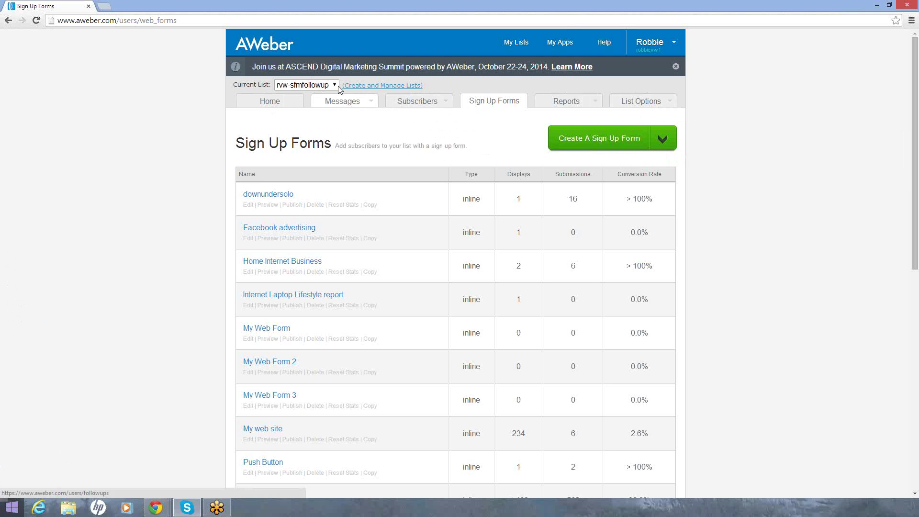
{"action": "left_click", "coordinate": [383, 87]}
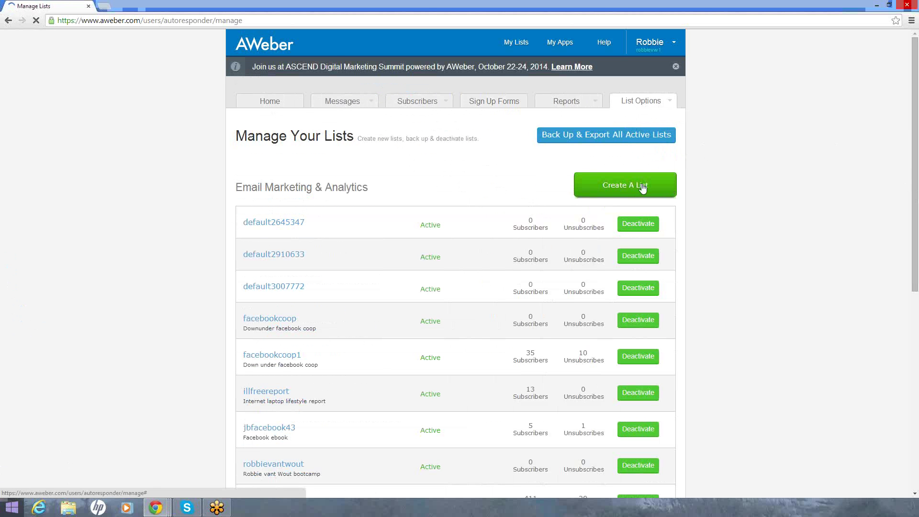
{"action": "left_click", "coordinate": [618, 189]}
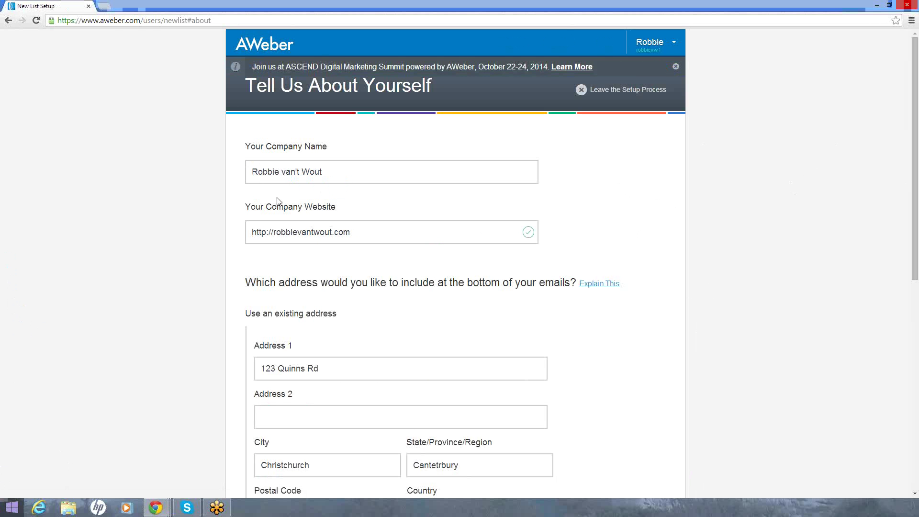
{"action": "left_click_drag", "start_coordinate": [916, 139], "coordinate": [883, 150]}
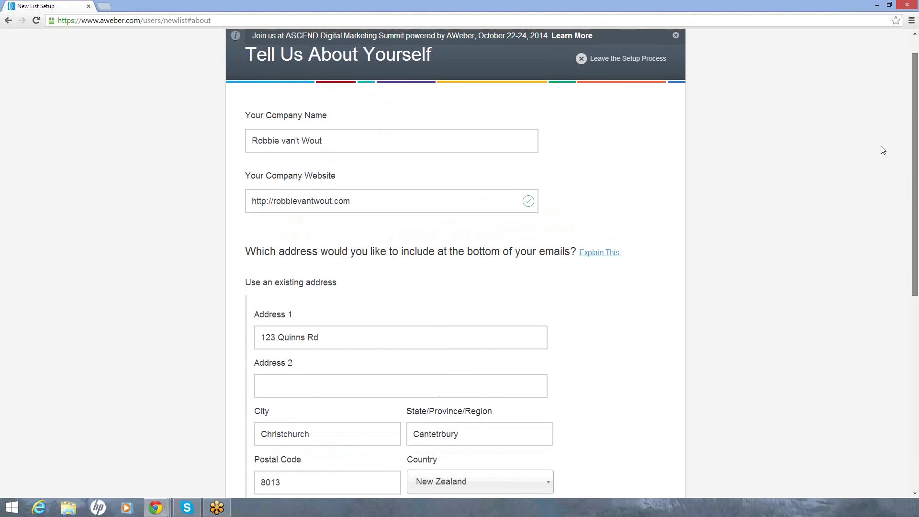
{"action": "scroll", "coordinate": [882, 215], "scroll_direction": "down", "scroll_amount": 1}
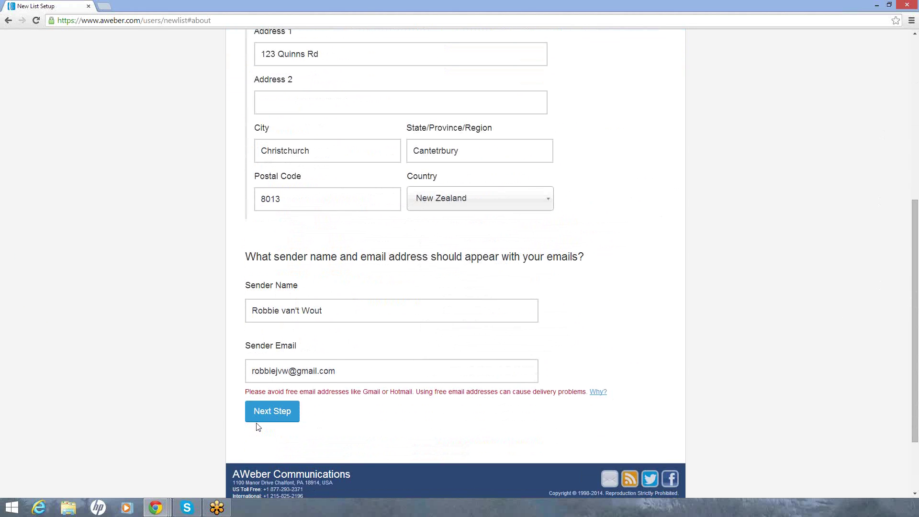
{"action": "left_click", "coordinate": [271, 416]}
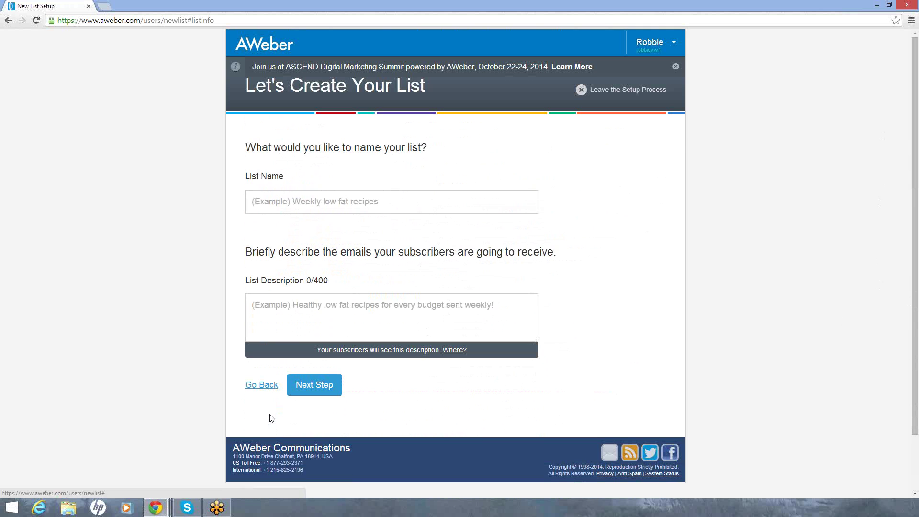
- Enter "New list" as the list name and leave the description blank
{"action": "left_click", "coordinate": [320, 200]}
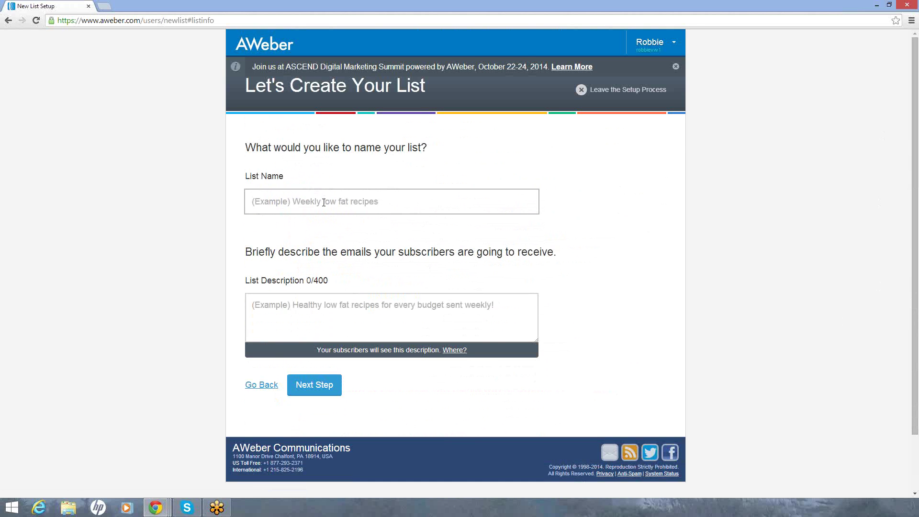
{"action": "type", "text": "New li"}
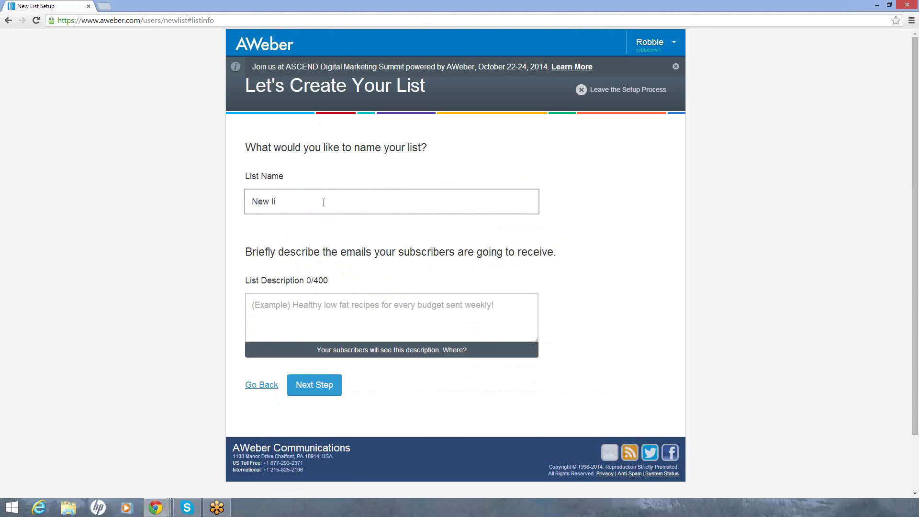
{"action": "type", "text": "str"}
{"action": "left_click", "coordinate": [274, 305]}
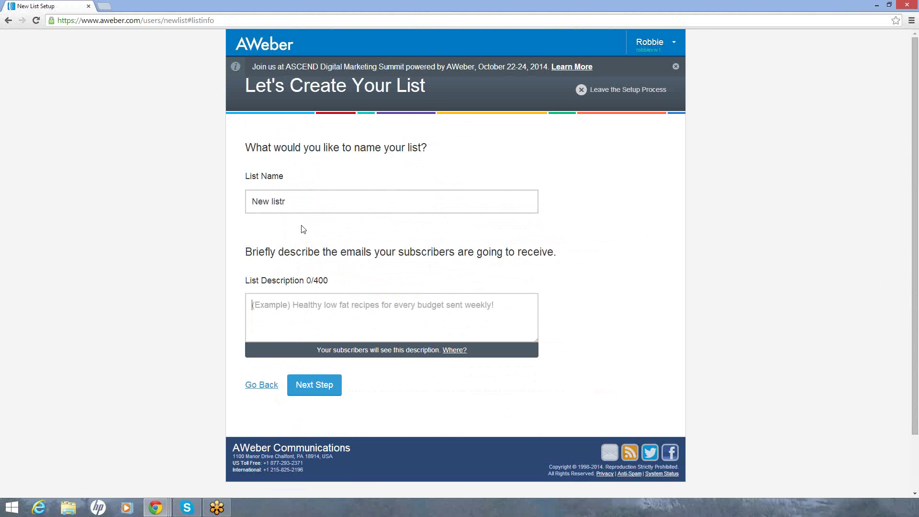
{"action": "left_click", "coordinate": [297, 206]}
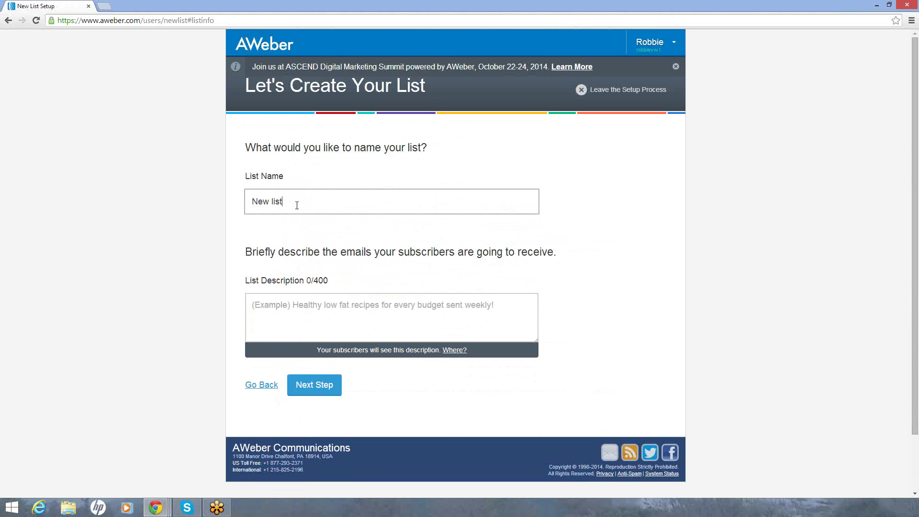
{"action": "left_click", "coordinate": [259, 305]}
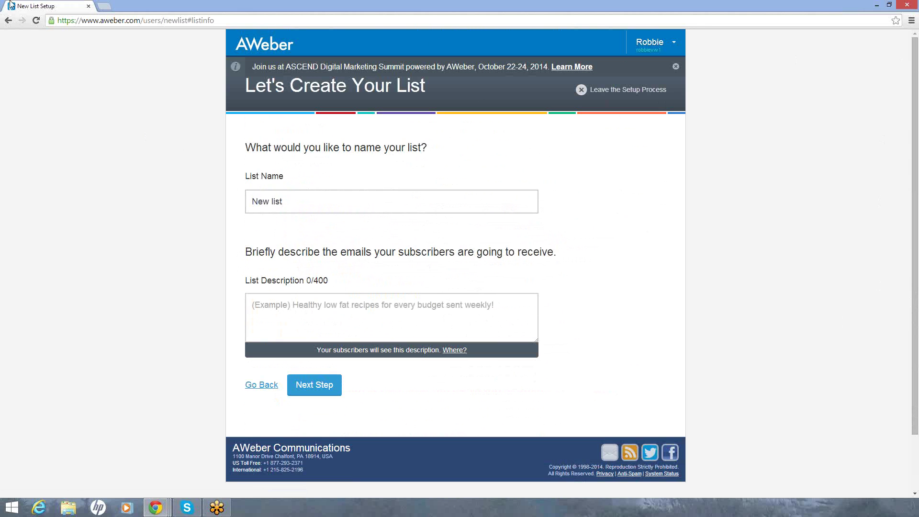
- Go back to the company details, try continuing the setup without a list name or description, and leave the setup process
{"action": "left_click", "coordinate": [9, 21]}
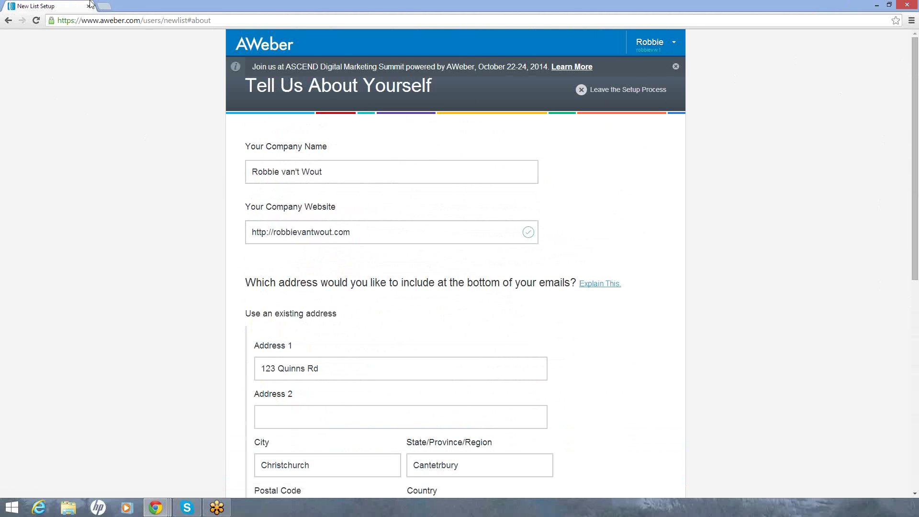
{"action": "left_click", "coordinate": [8, 21]}
{"action": "left_click_drag", "start_coordinate": [915, 93], "coordinate": [906, 286]}
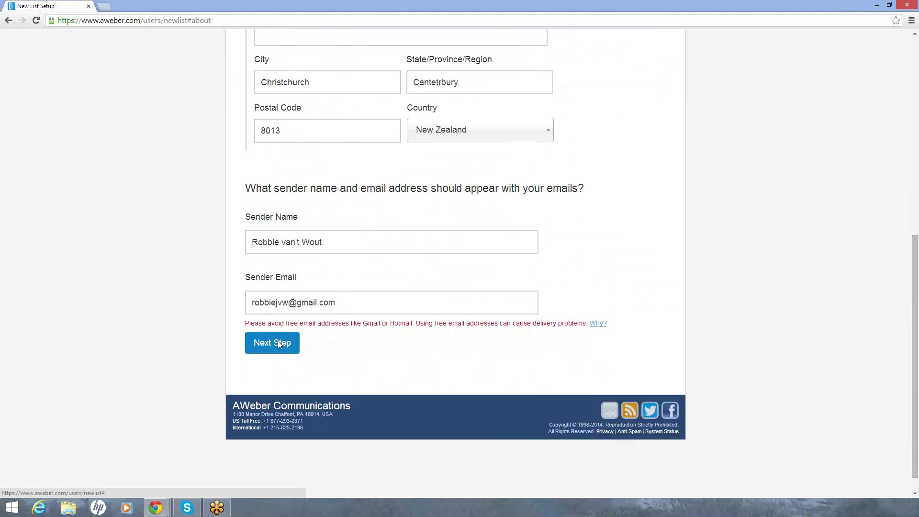
{"action": "left_click", "coordinate": [280, 345]}
{"action": "left_click", "coordinate": [313, 385]}
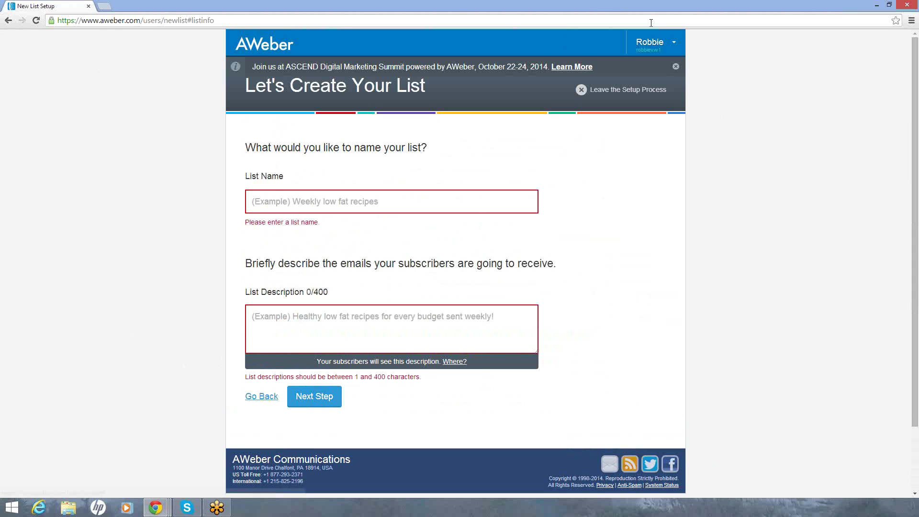
{"action": "left_click", "coordinate": [579, 92]}
{"action": "left_click", "coordinate": [350, 288]}
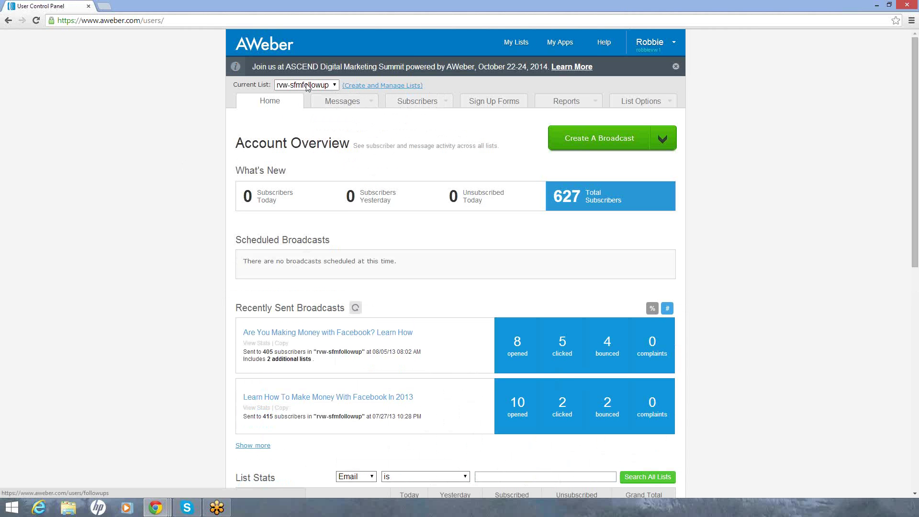
- Switch the current list to sfmrobbievw and review the List Stats in the account overview
{"action": "left_click", "coordinate": [335, 85]}
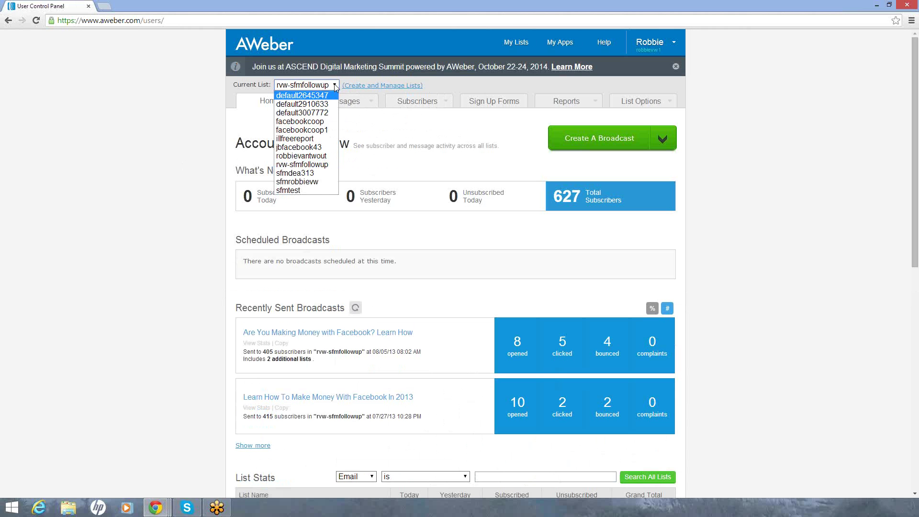
{"action": "left_click", "coordinate": [311, 183]}
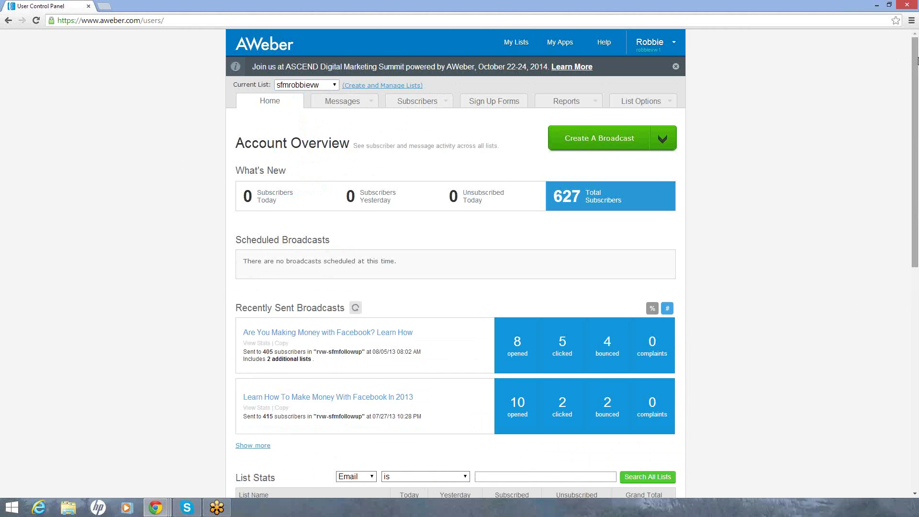
{"action": "left_click_drag", "start_coordinate": [916, 65], "coordinate": [897, 209]}
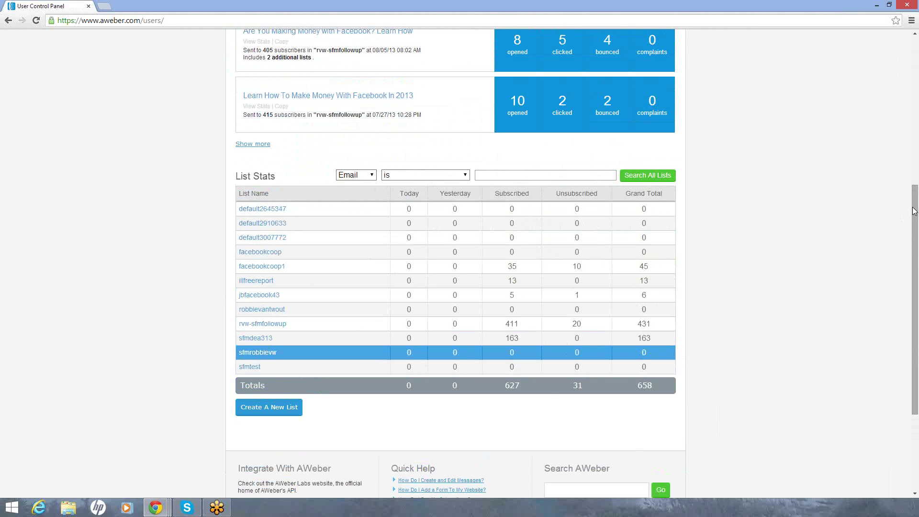
{"action": "left_click_drag", "start_coordinate": [913, 212], "coordinate": [690, 44]}
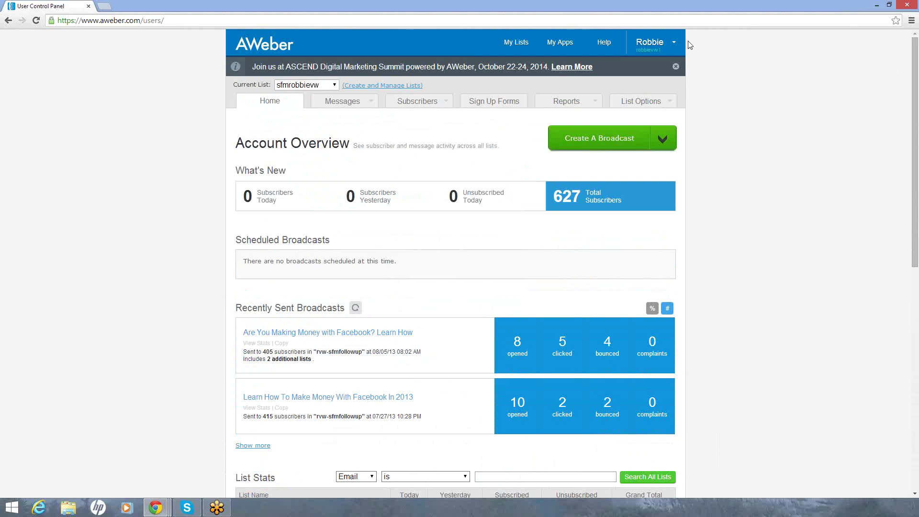
- Open the sfmrobbievw list from list management and review its basic information and notification settings
{"action": "left_click", "coordinate": [378, 85]}
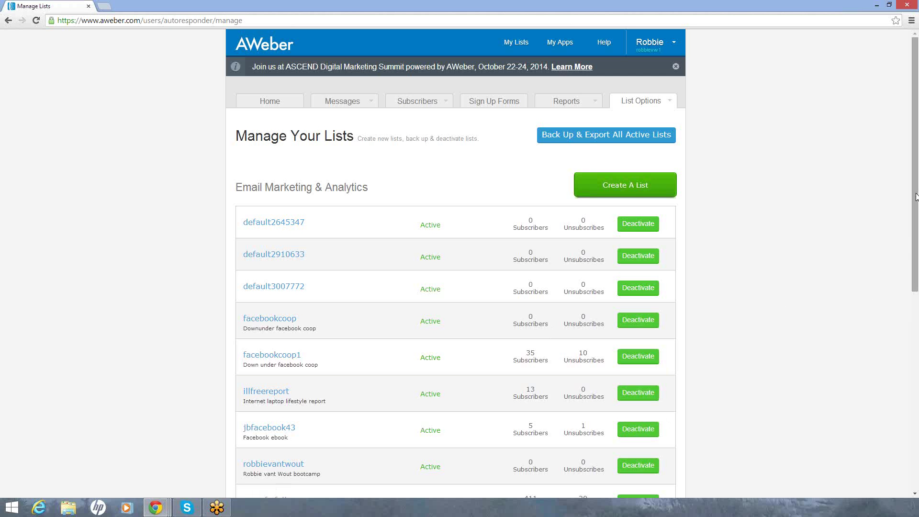
{"action": "scroll", "coordinate": [904, 272], "scroll_direction": "down", "scroll_amount": 3}
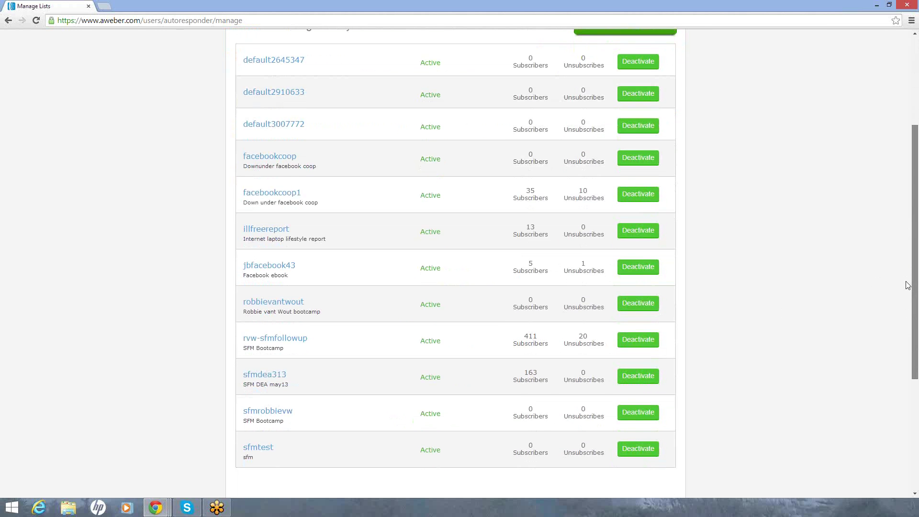
{"action": "scroll", "coordinate": [908, 285], "scroll_direction": "up", "scroll_amount": 1}
{"action": "scroll", "coordinate": [252, 458], "scroll_direction": "down", "scroll_amount": 2}
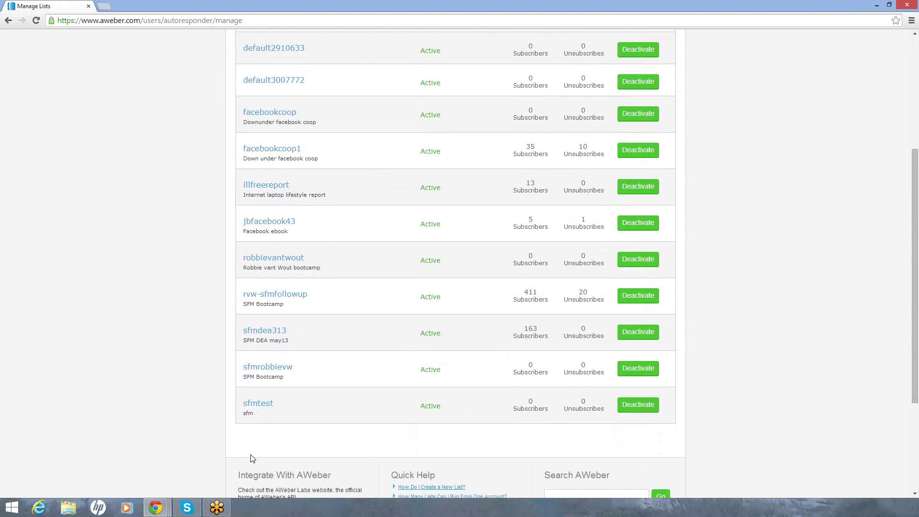
{"action": "left_click", "coordinate": [262, 371]}
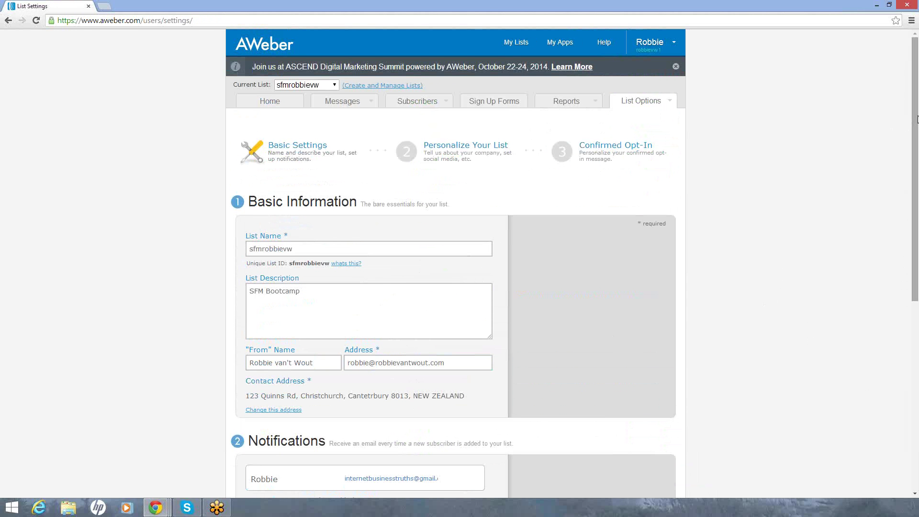
{"action": "left_click_drag", "start_coordinate": [915, 123], "coordinate": [917, 207]}
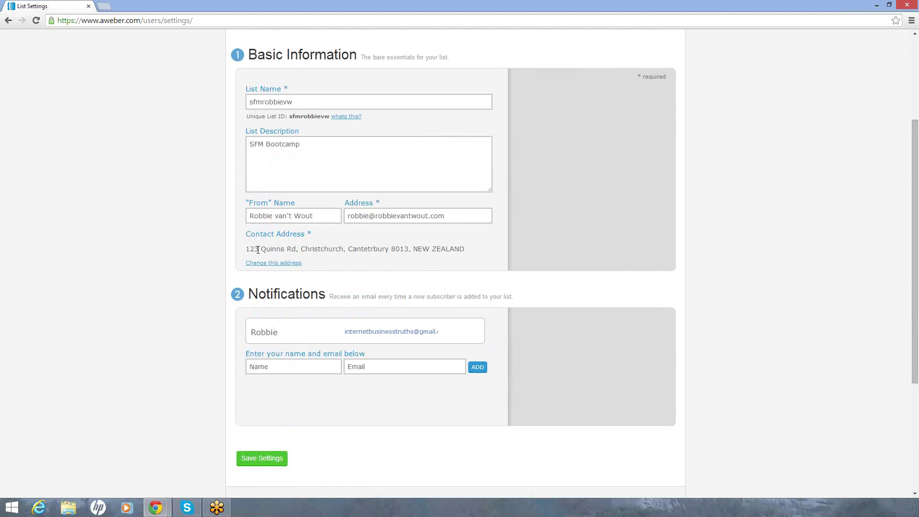
{"action": "mouse_move", "coordinate": [283, 250]}
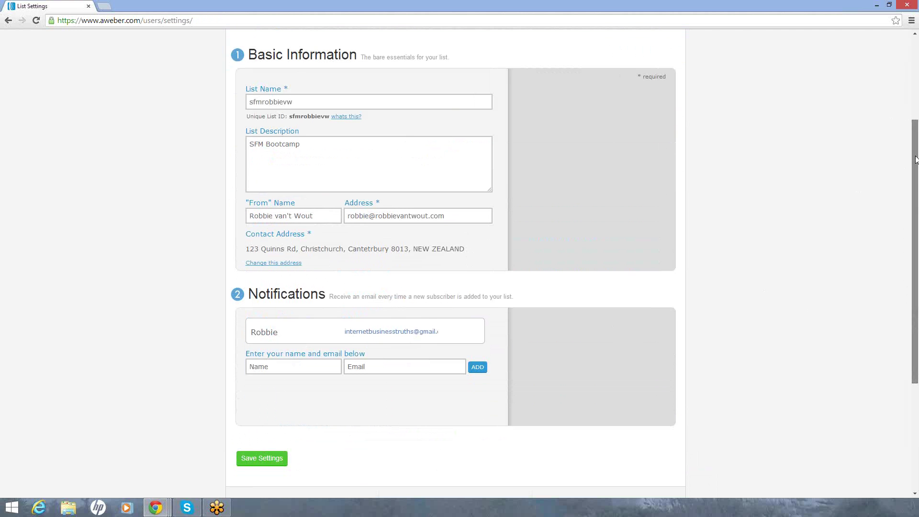
{"action": "left_click_drag", "start_coordinate": [915, 160], "coordinate": [891, 62]}
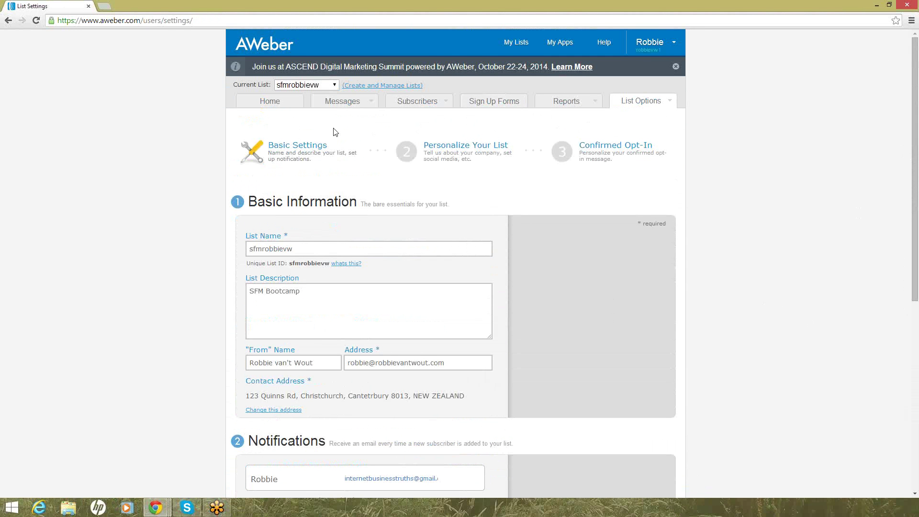
- In the list's Follow Up Series, set campaign sharing for authorized users to Followups Only and save it
{"action": "mouse_move", "coordinate": [343, 109]}
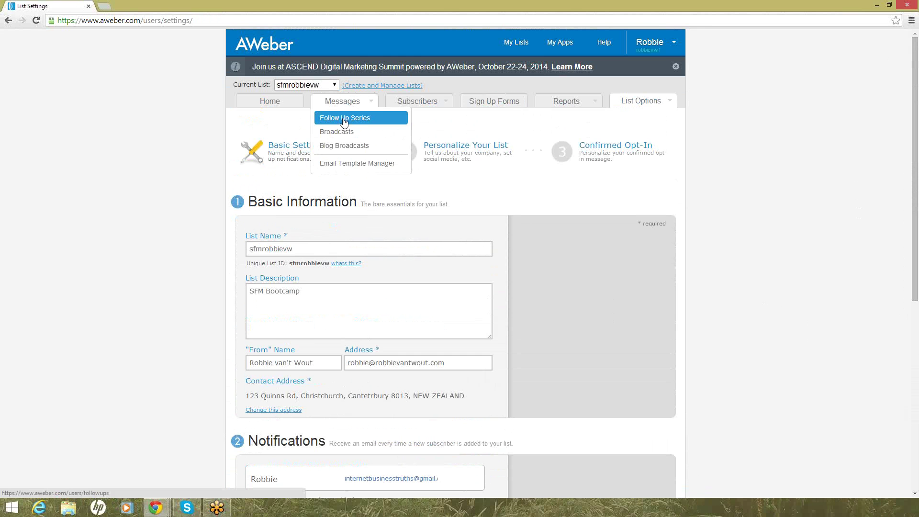
{"action": "left_click", "coordinate": [344, 120]}
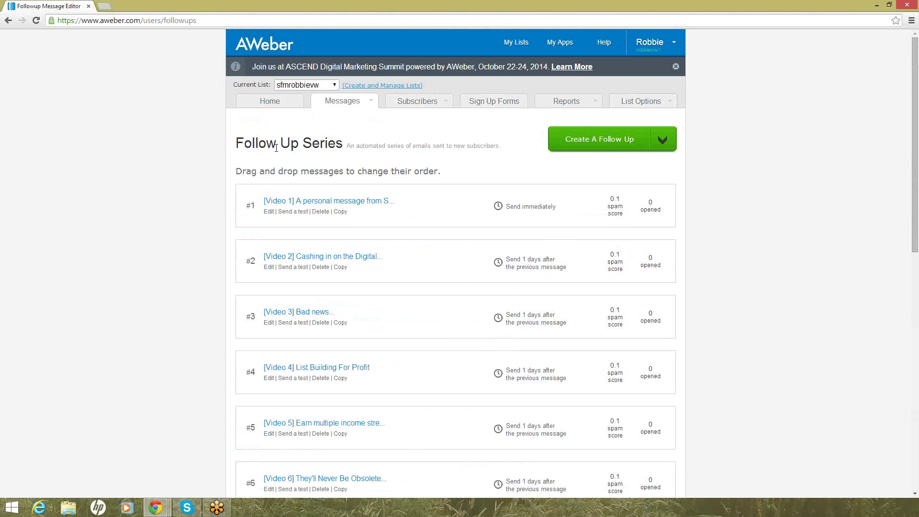
{"action": "left_click_drag", "start_coordinate": [915, 93], "coordinate": [915, 335]}
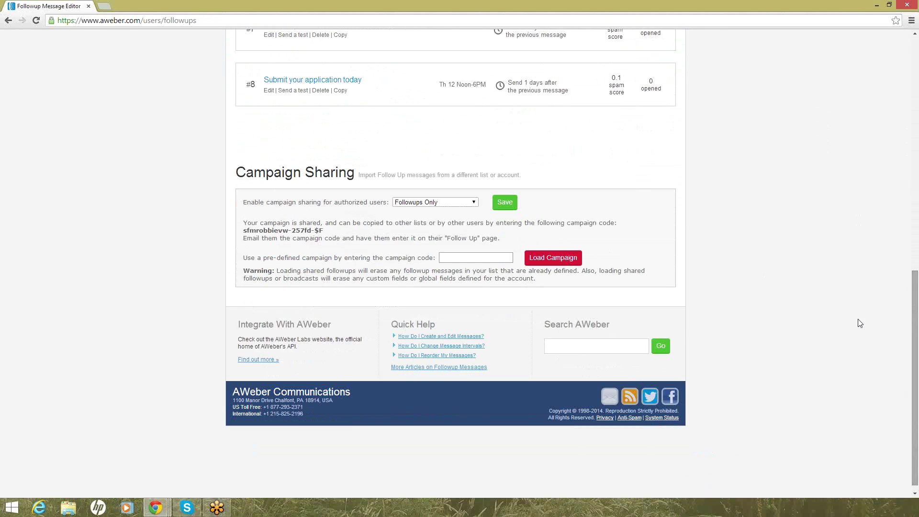
{"action": "left_click", "coordinate": [474, 203]}
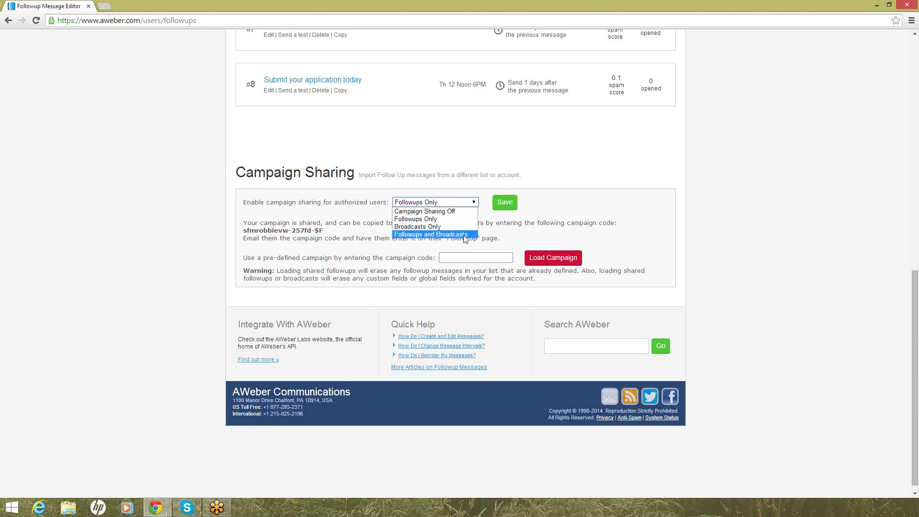
{"action": "left_click", "coordinate": [433, 219]}
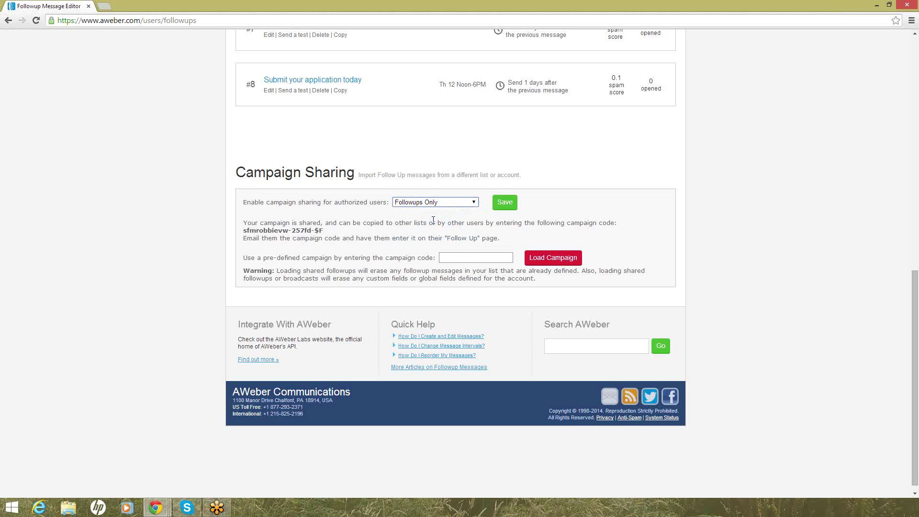
{"action": "left_click", "coordinate": [506, 205]}
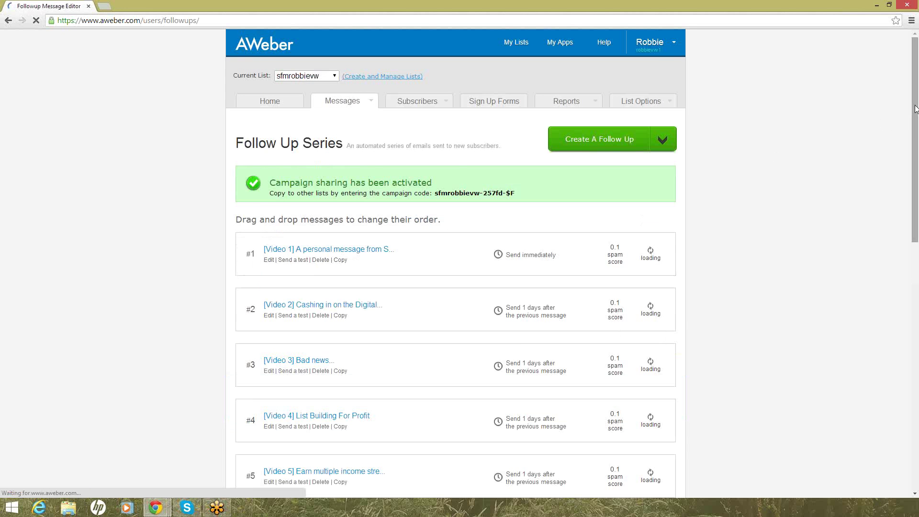
- Highlight the shared campaign code under Campaign Sharing and check the sharing options, keeping Followups Only selected
{"action": "scroll", "coordinate": [900, 256], "scroll_direction": "down", "scroll_amount": 11}
{"action": "scroll", "coordinate": [894, 339], "scroll_direction": "down", "scroll_amount": 1}
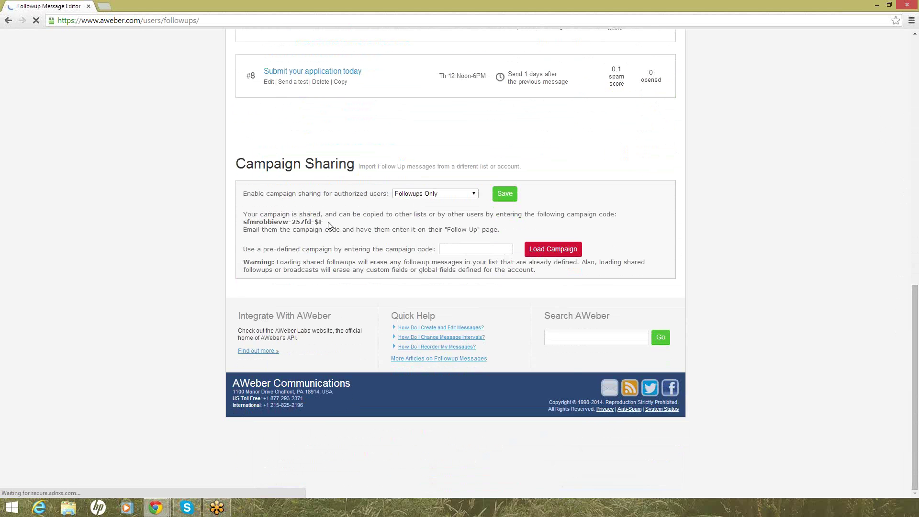
{"action": "left_click_drag", "start_coordinate": [328, 223], "coordinate": [241, 222]}
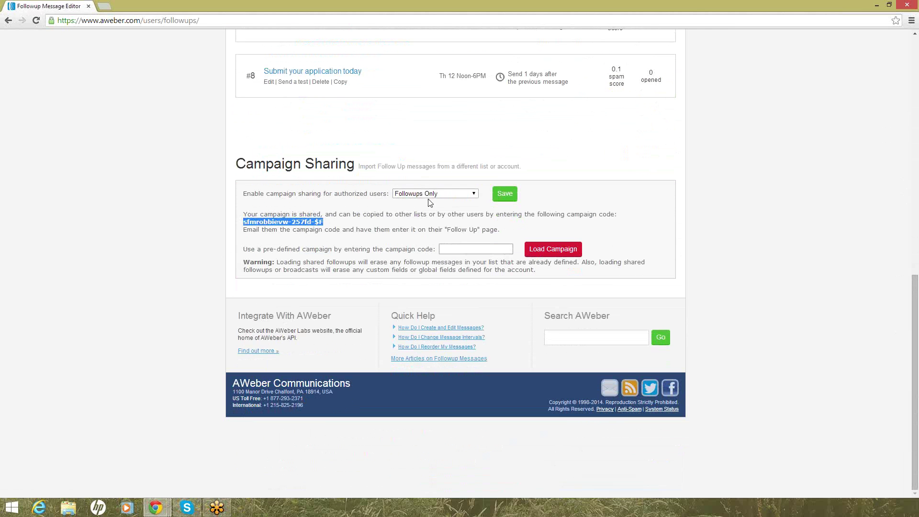
{"action": "left_click", "coordinate": [474, 195]}
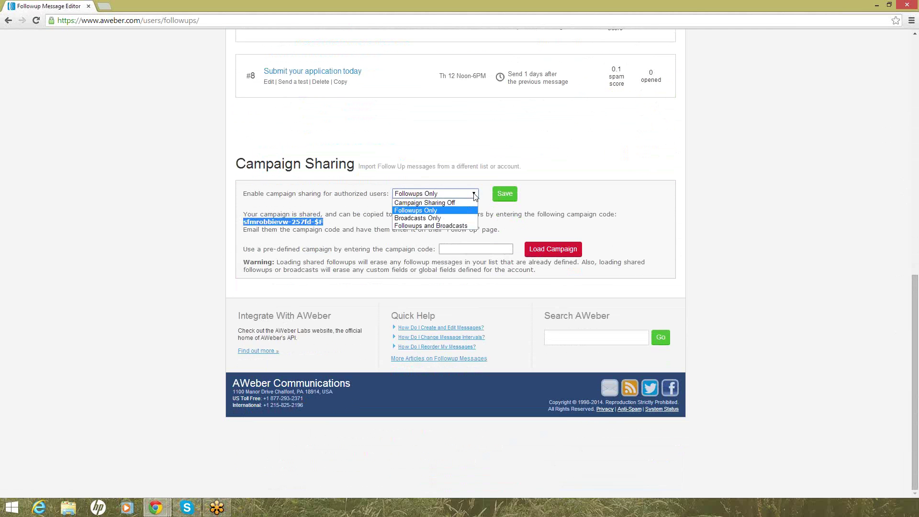
{"action": "left_click", "coordinate": [425, 214]}
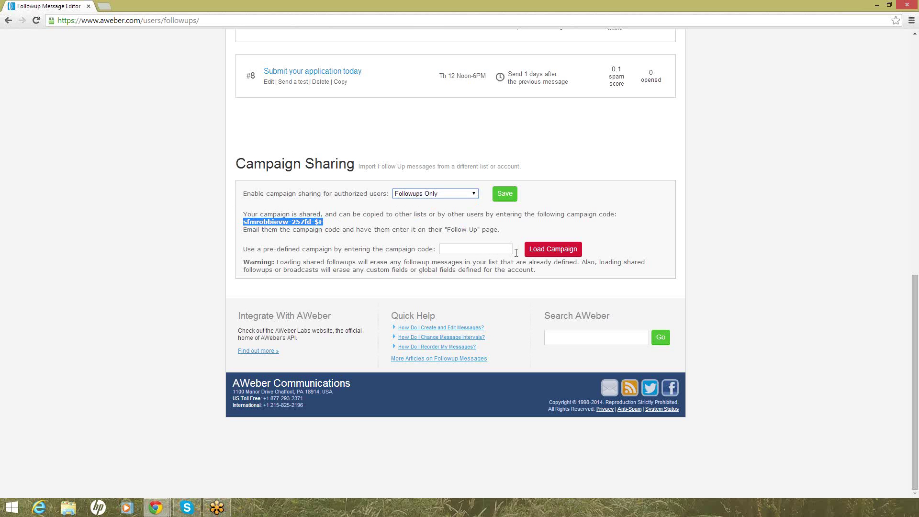
- Activate the field for a pre-defined campaign code and look through the list's follow-up messages
{"action": "left_click", "coordinate": [470, 248]}
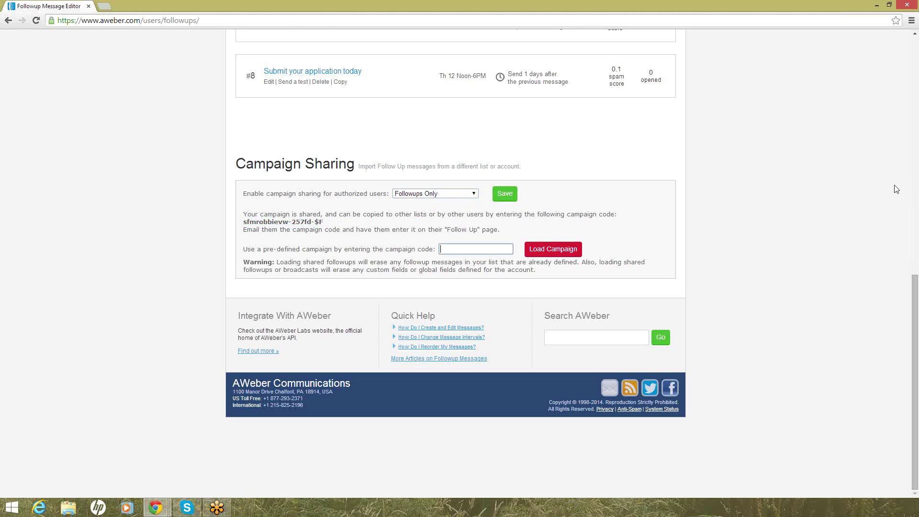
{"action": "left_click_drag", "start_coordinate": [912, 295], "coordinate": [908, 62]}
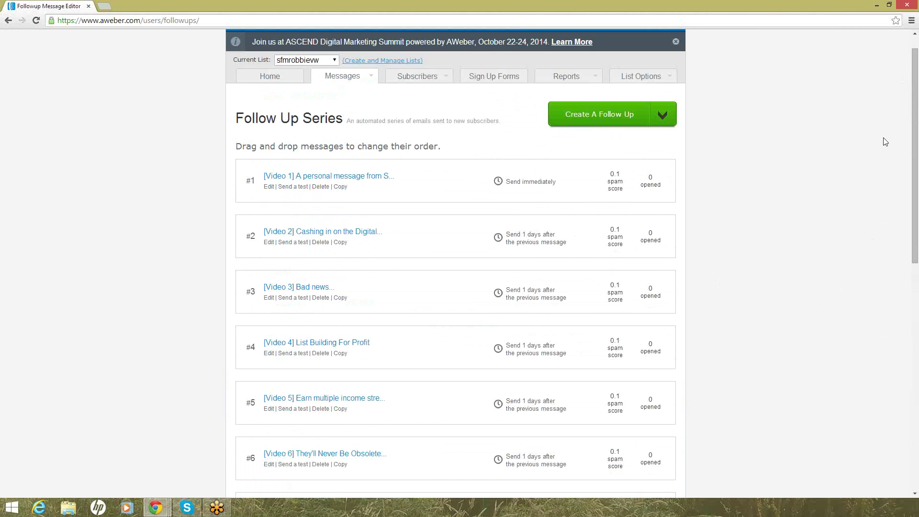
{"action": "left_click_drag", "start_coordinate": [917, 86], "coordinate": [917, 260]}
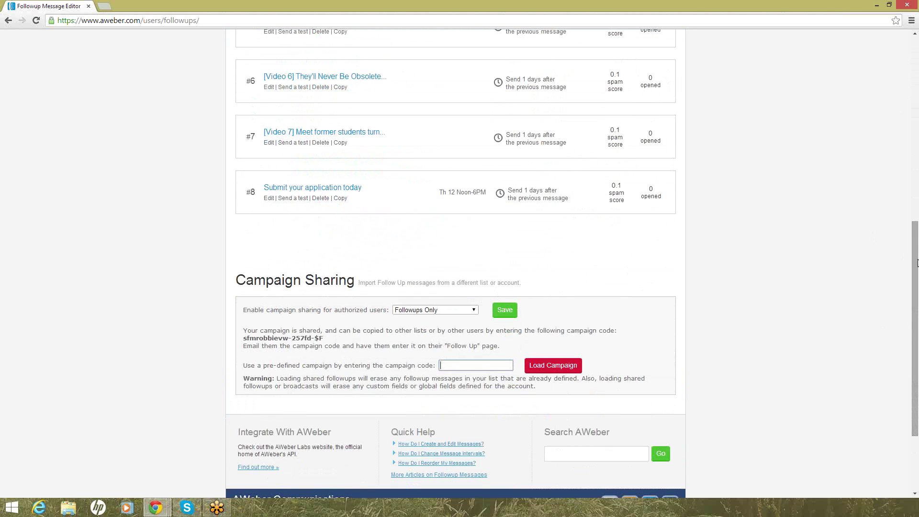
{"action": "left_click_drag", "start_coordinate": [916, 266], "coordinate": [917, 82]}
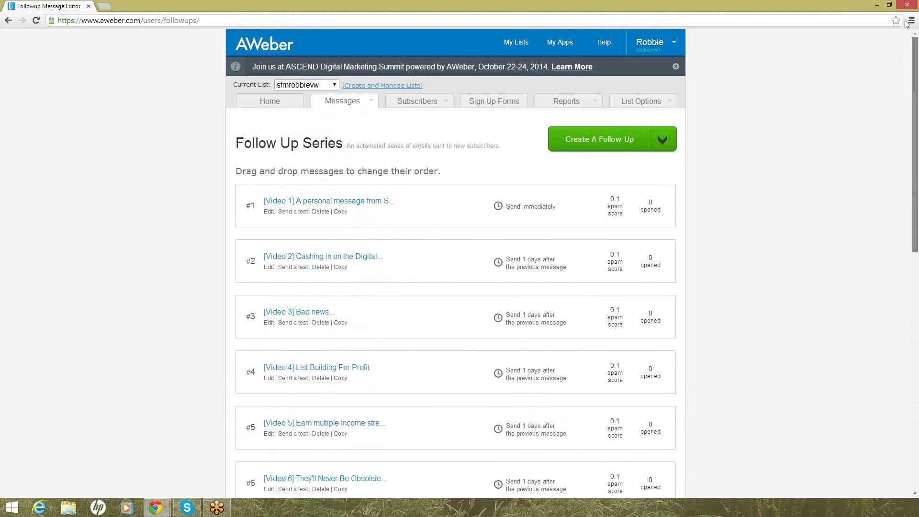
- Switch the current list to default2910633 and view its Follow Up Series
{"action": "left_click", "coordinate": [335, 85]}
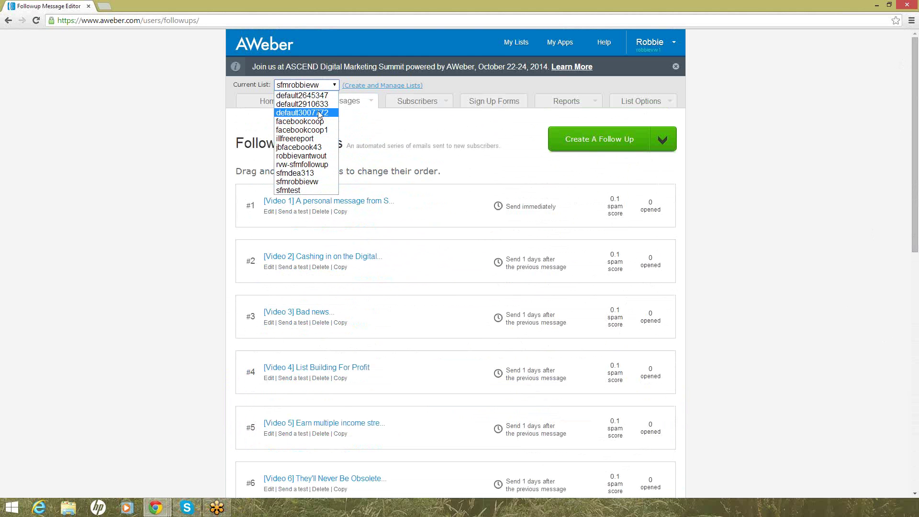
{"action": "left_click", "coordinate": [310, 105]}
{"action": "mouse_move", "coordinate": [314, 105]}
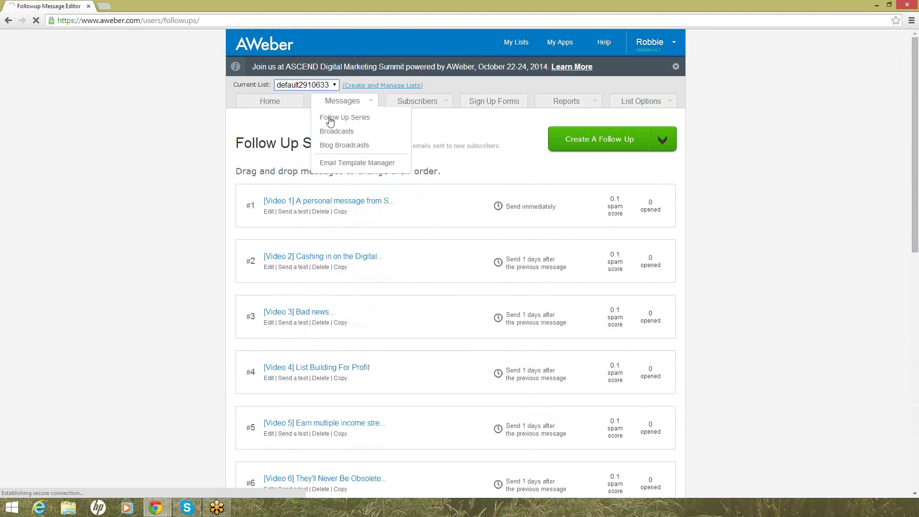
{"action": "left_click", "coordinate": [359, 118]}
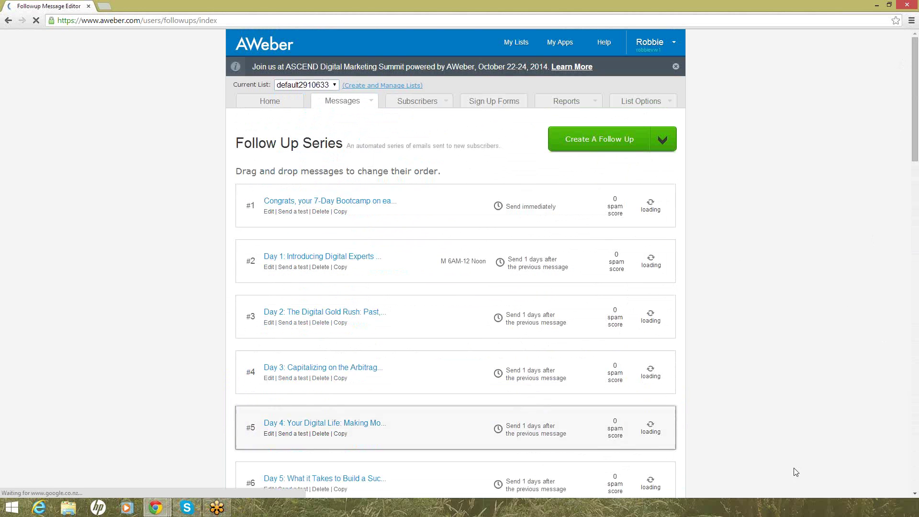
{"action": "mouse_move", "coordinate": [914, 157]}
{"action": "left_mouse_down"}
{"action": "mouse_move", "coordinate": [915, 377]}
{"action": "mouse_move", "coordinate": [915, 144]}
{"action": "left_mouse_up"}
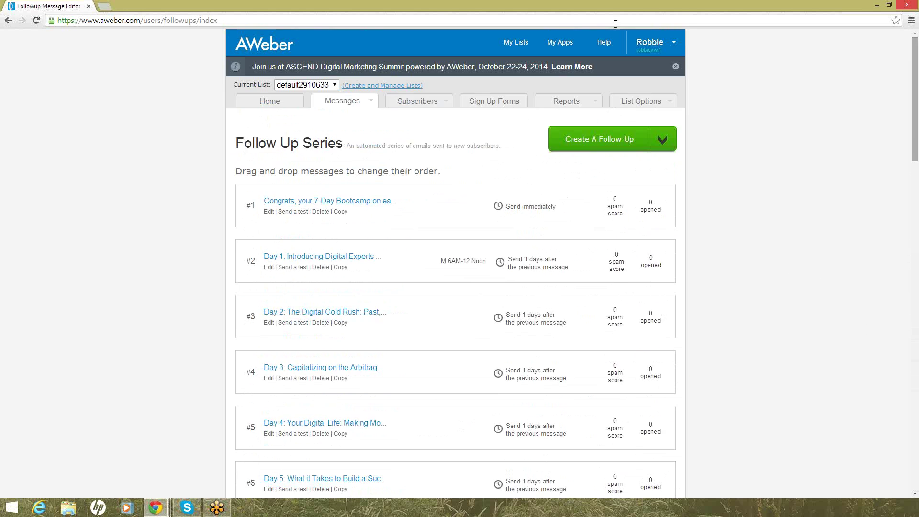
- View the follow-up messages of the default2645347 list and those of the sfmtest list
{"action": "left_click", "coordinate": [335, 89]}
{"action": "left_click", "coordinate": [309, 94]}
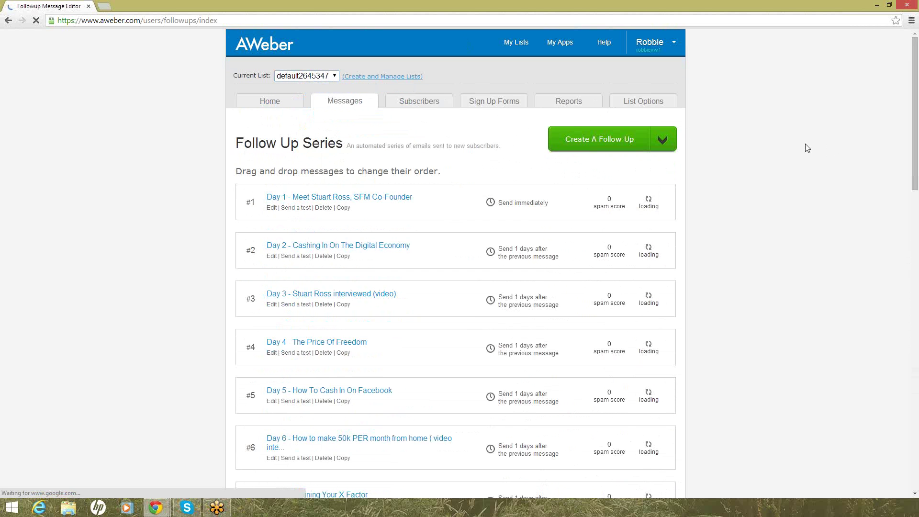
{"action": "left_click", "coordinate": [334, 75]}
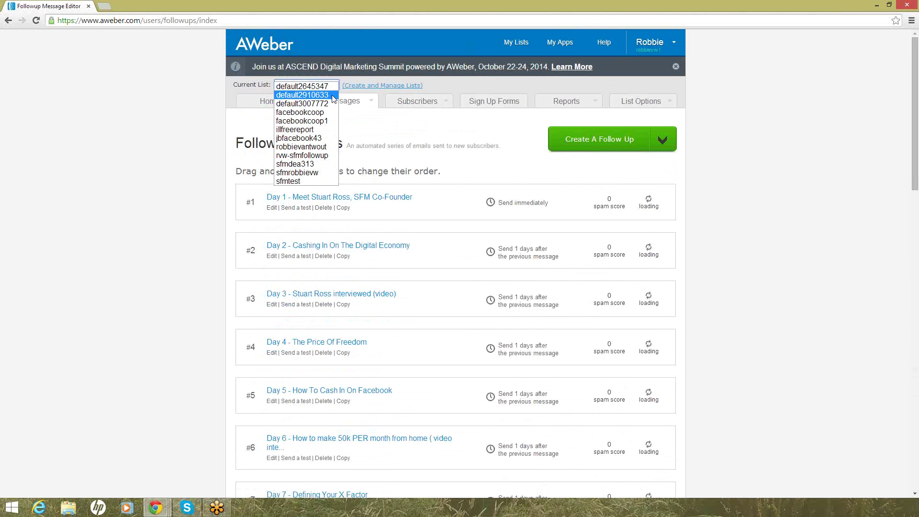
{"action": "left_click", "coordinate": [305, 181]}
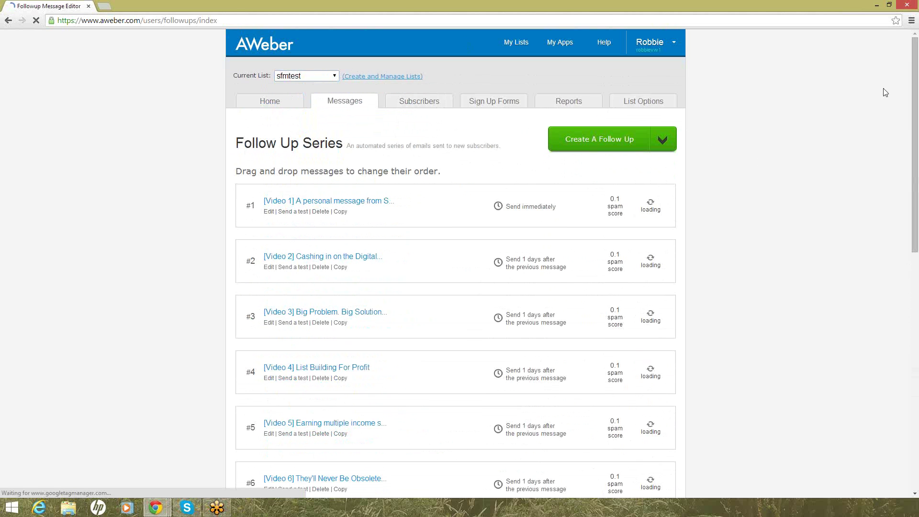
- Start creating another list from list management and accept the prefilled company, address and sender details
{"action": "left_click", "coordinate": [365, 85]}
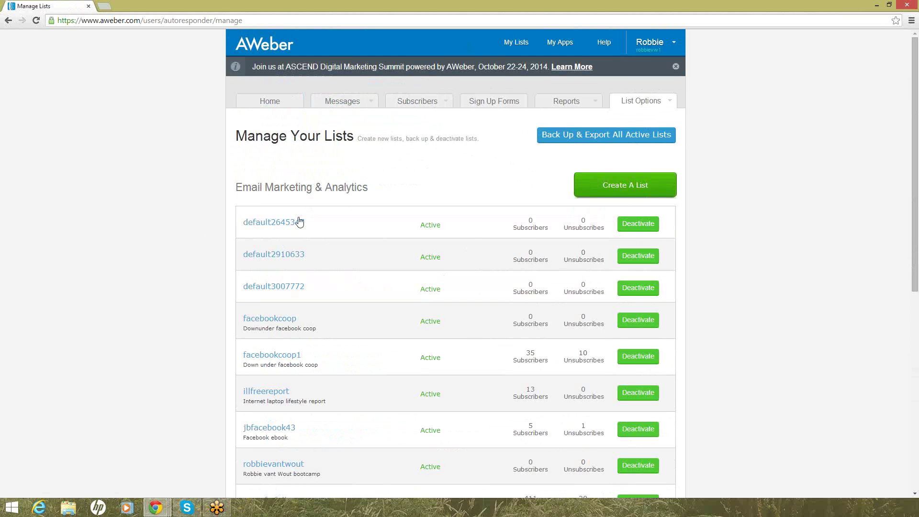
{"action": "left_click", "coordinate": [612, 188]}
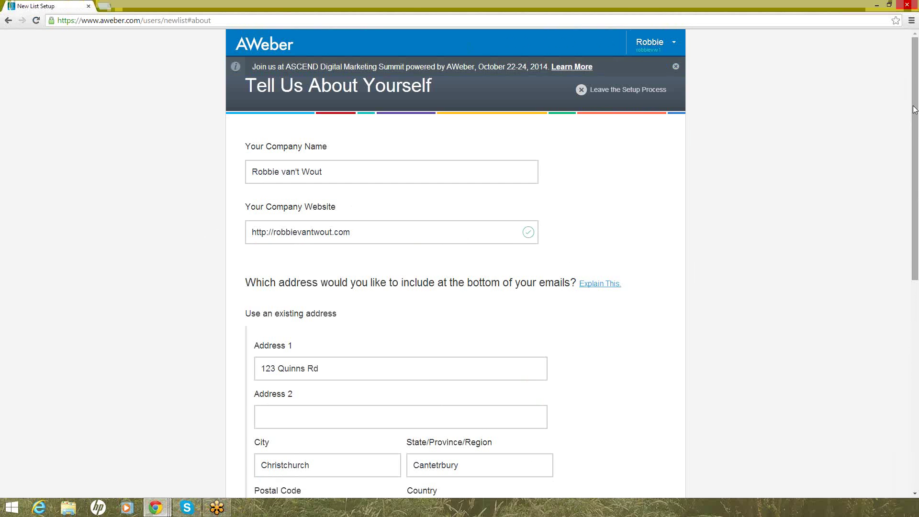
{"action": "left_click_drag", "start_coordinate": [915, 148], "coordinate": [915, 338]}
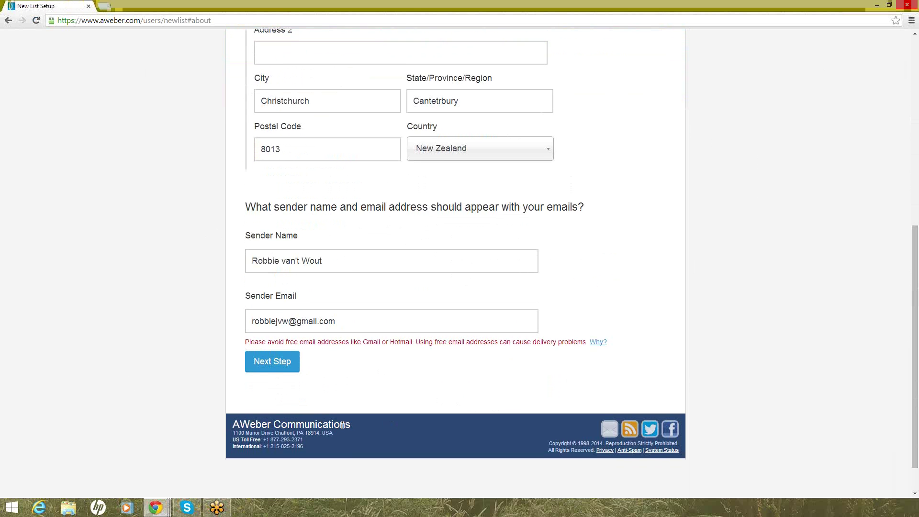
{"action": "left_click", "coordinate": [296, 361]}
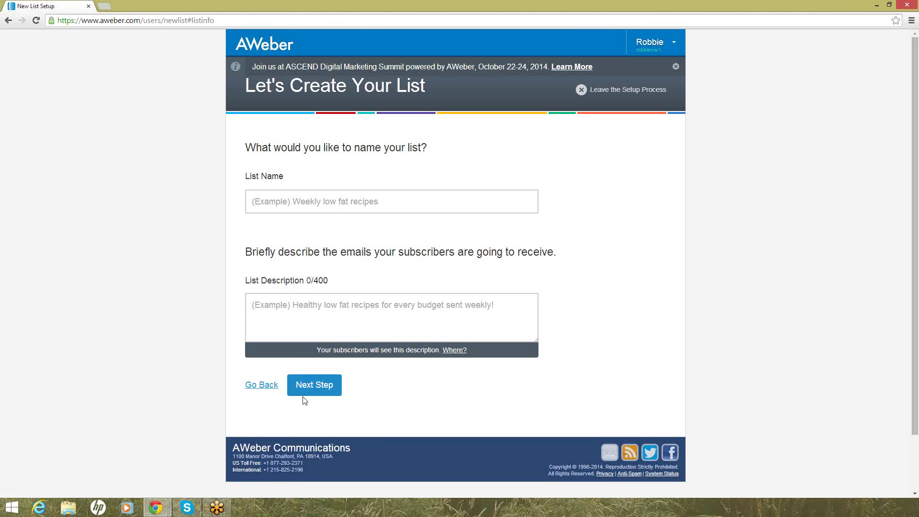
- Name the new list "test list", describe it as "SFM testr", and continue to the confirmation message
{"action": "left_click", "coordinate": [383, 204]}
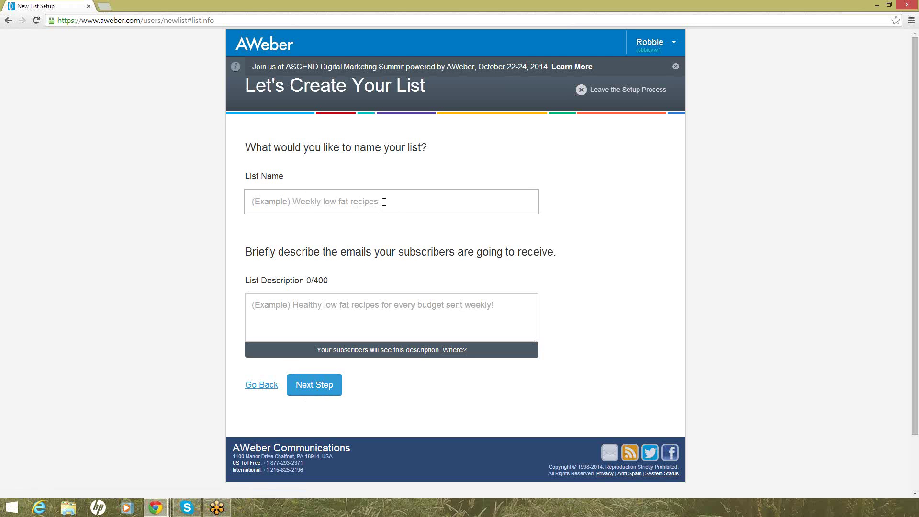
{"action": "type", "text": "tes"}
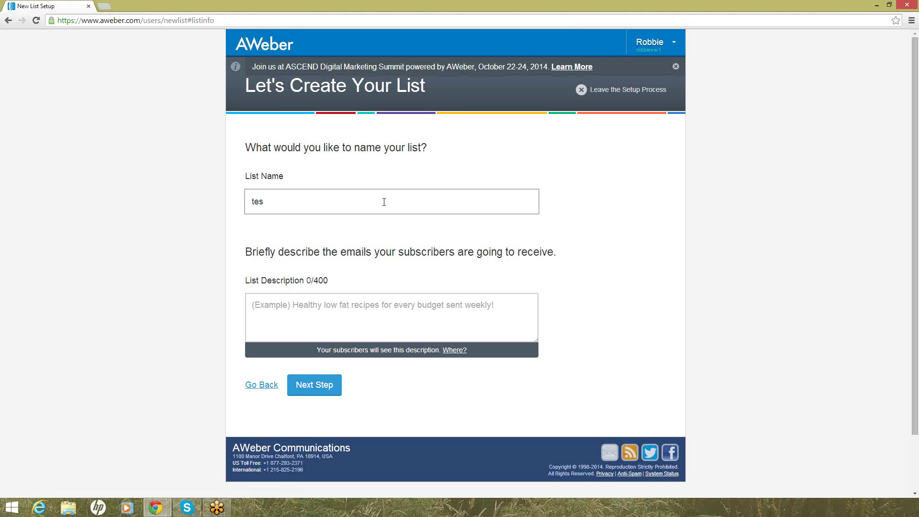
{"action": "type", "text": "t list"}
{"action": "left_click", "coordinate": [272, 305]}
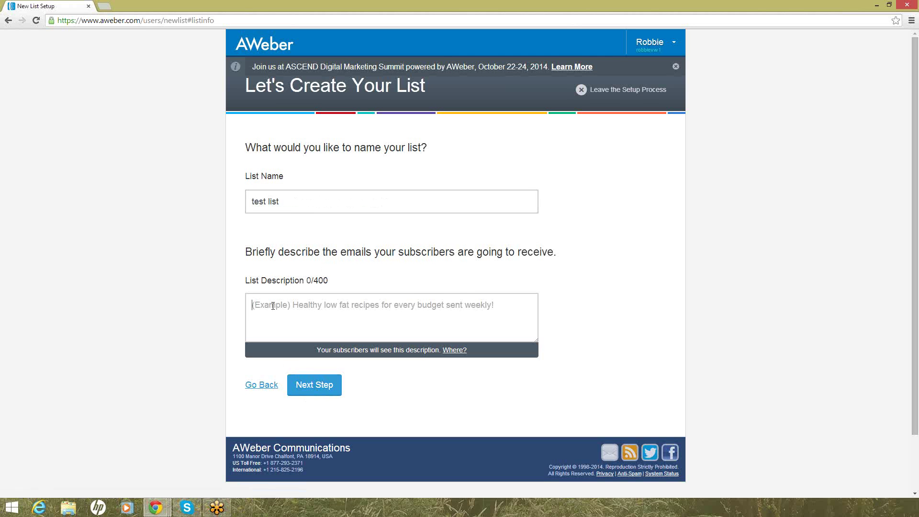
{"action": "type", "text": "SF"}
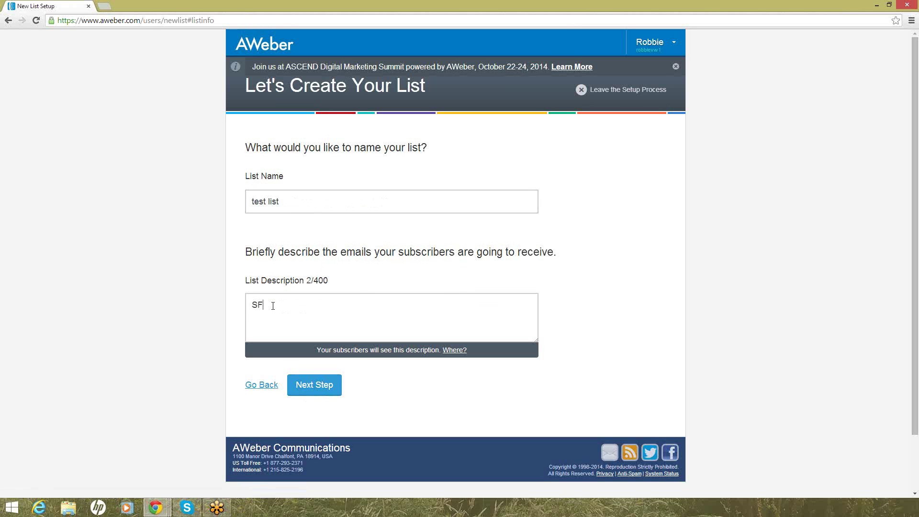
{"action": "type", "text": "M testr"}
{"action": "left_click", "coordinate": [320, 385]}
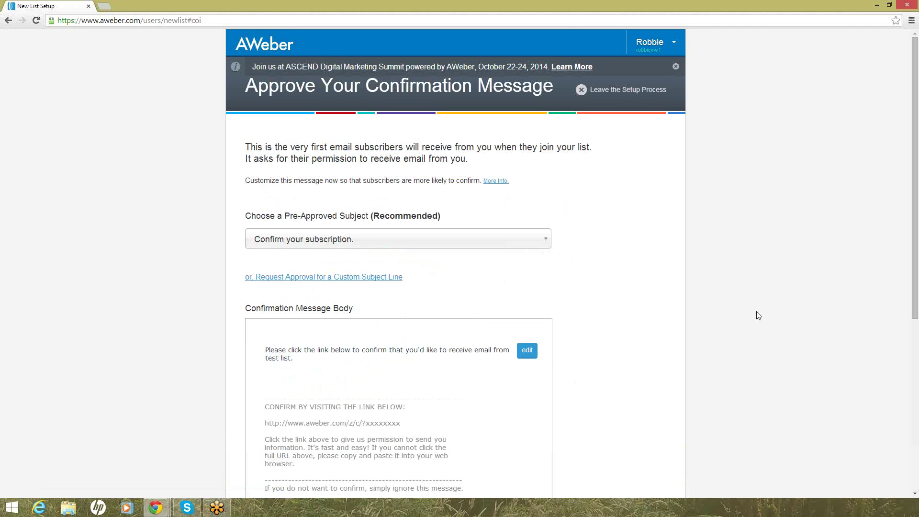
- Approve the default confirmation message with the subject "Confirm your subscription." and create the list
{"action": "scroll", "coordinate": [914, 217], "scroll_direction": "down", "scroll_amount": 4}
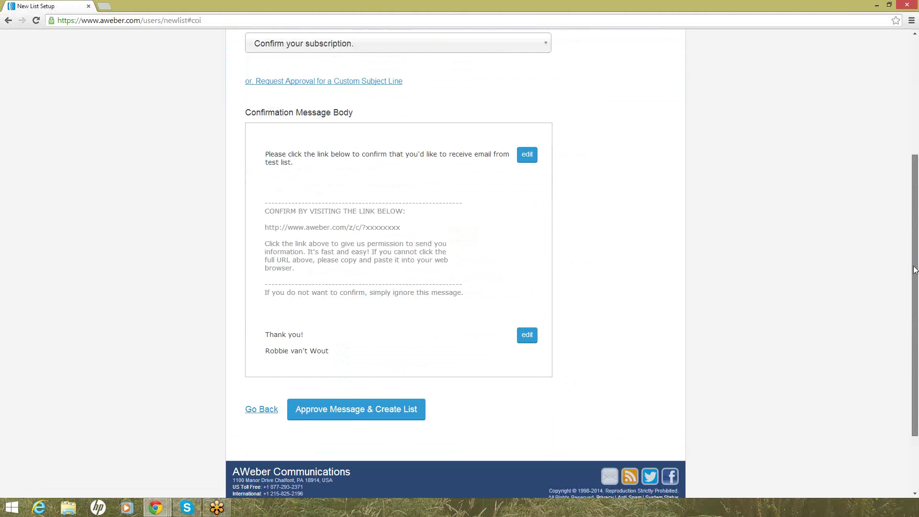
{"action": "left_click_drag", "start_coordinate": [914, 270], "coordinate": [915, 237]}
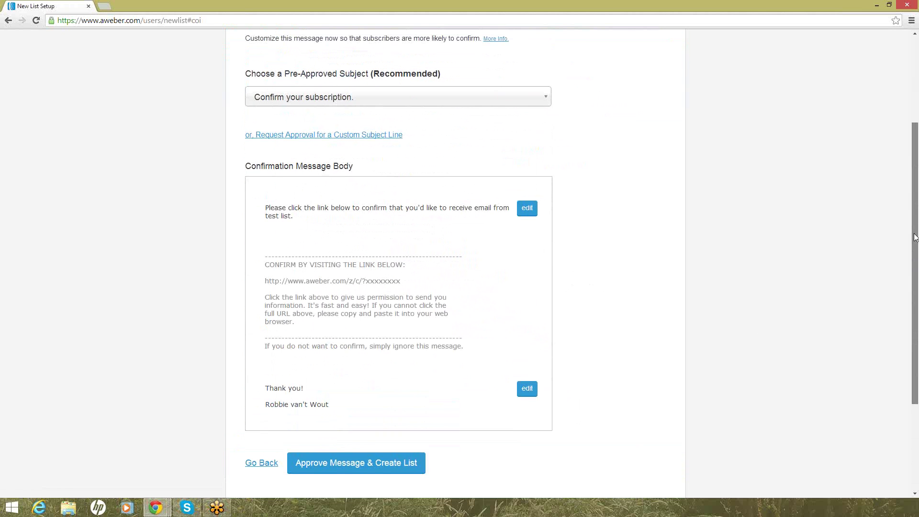
{"action": "left_click", "coordinate": [401, 459]}
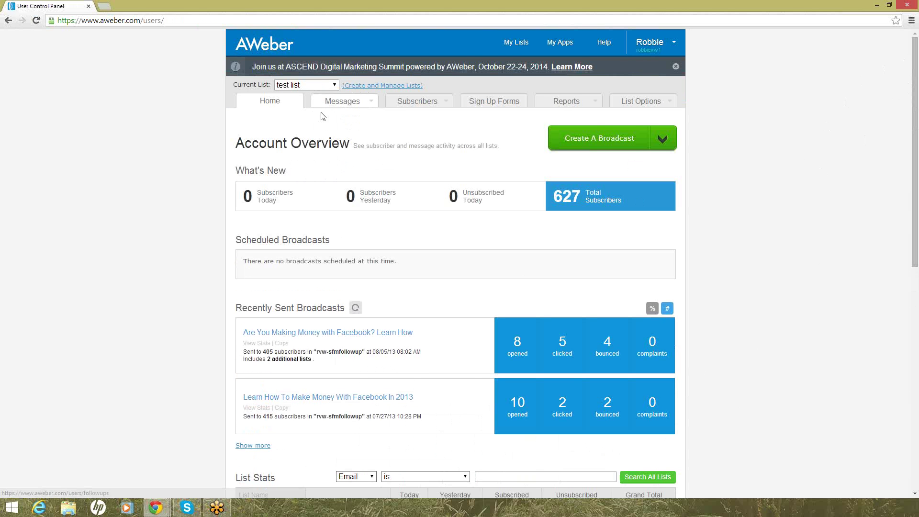
- Open campaign sharing in test list's follow-up messages and try to paste a campaign code
{"action": "left_click", "coordinate": [339, 104]}
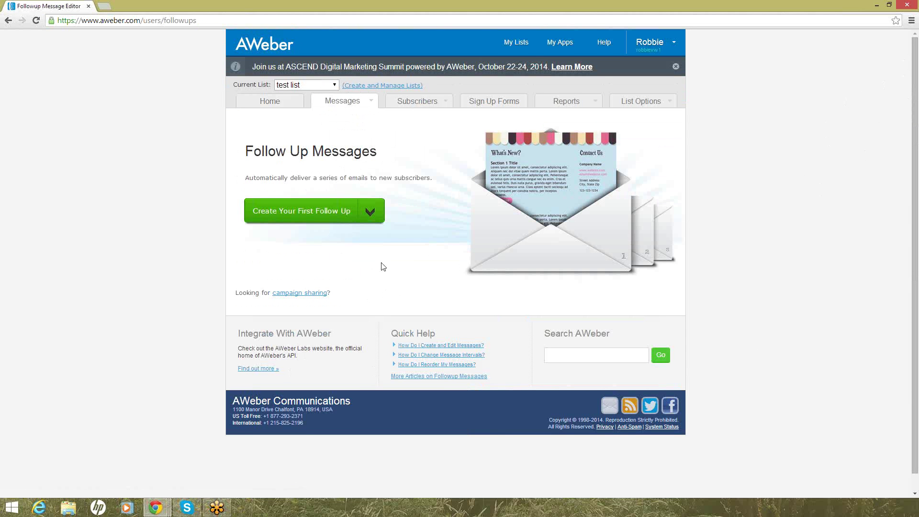
{"action": "left_click", "coordinate": [306, 296]}
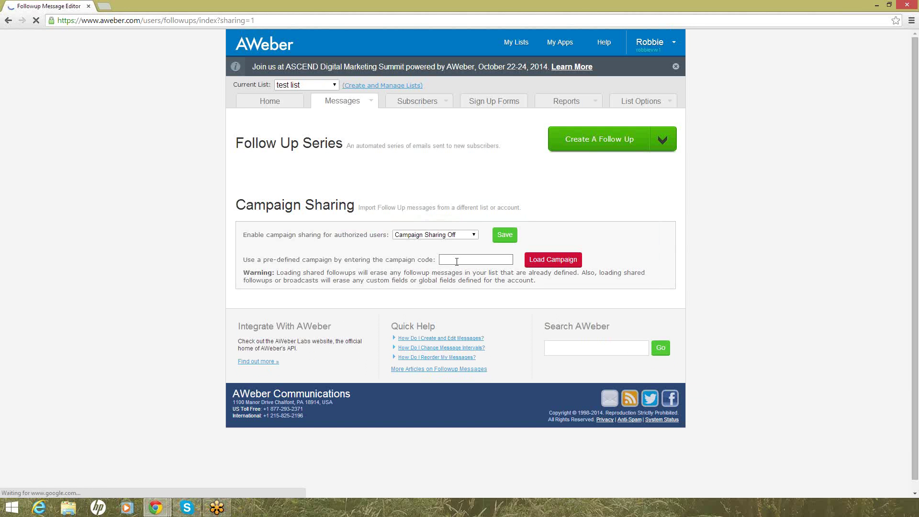
{"action": "left_click", "coordinate": [456, 261]}
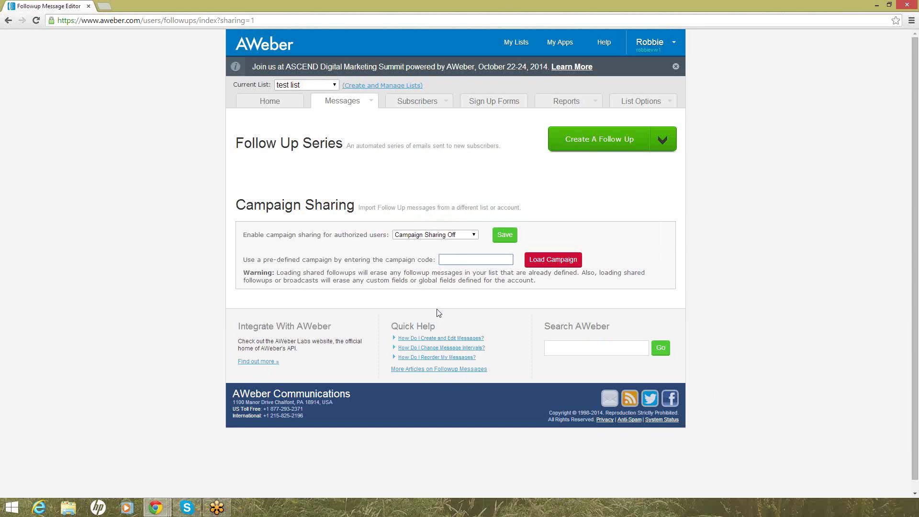
{"action": "key", "text": "ctrl+v"}
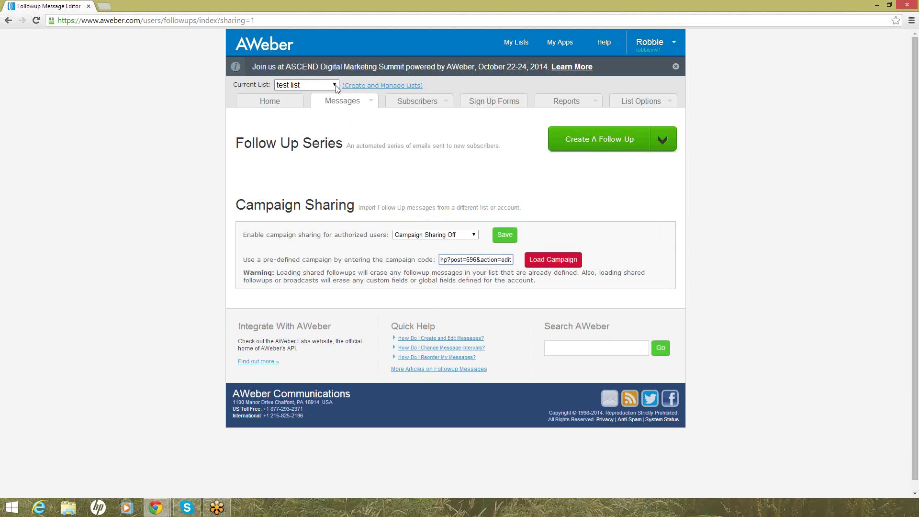
- Clear the wrongly pasted web address text from the pre-defined campaign code field
{"action": "key", "text": "Left"}
{"action": "key", "text": "Left"}
{"action": "key", "text": "Left"}
{"action": "key", "text": "Left"}
{"action": "key", "text": "Left"}
{"action": "key", "text": "Left"}
{"action": "key", "text": "Left"}
{"action": "key", "text": "Left"}
{"action": "key", "text": "Left"}
{"action": "key", "text": "Left"}
{"action": "key", "text": "Left"}
{"action": "key", "text": "Left"}
{"action": "key", "text": "Left"}
{"action": "key", "text": "Left"}
{"action": "key", "text": "Left"}
{"action": "key", "text": "Left"}
{"action": "key", "text": "Left"}
{"action": "key", "text": "Left"}
{"action": "key", "text": "Left"}
{"action": "key", "text": "Left"}
{"action": "key", "text": "BackSpace"}
{"action": "key", "text": "BackSpace"}
{"action": "key", "text": "BackSpace"}
{"action": "key", "text": "BackSpace"}
{"action": "key", "text": "BackSpace"}
{"action": "key", "text": "BackSpace"}
{"action": "key", "text": "BackSpace"}
{"action": "key", "text": "BackSpace"}
{"action": "key", "text": "BackSpace"}
{"action": "key", "text": "BackSpace"}
{"action": "key", "text": "BackSpace"}
{"action": "key", "text": "BackSpace"}
{"action": "key", "text": "BackSpace"}
{"action": "key", "text": "BackSpace"}
{"action": "key", "text": "BackSpace"}
{"action": "key", "text": "BackSpace"}
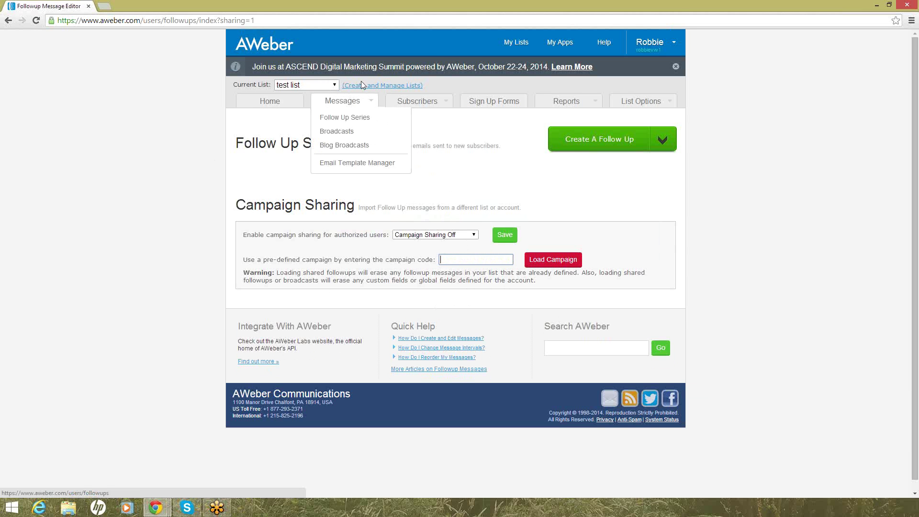
- Switch to the sfm list named after the account owner and copy its campaign sharing code
{"action": "left_click", "coordinate": [333, 85]}
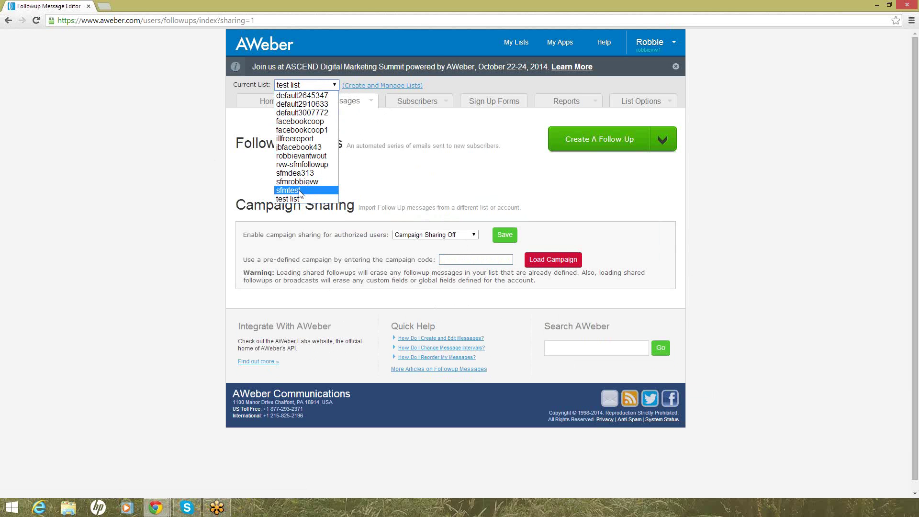
{"action": "left_click", "coordinate": [314, 182]}
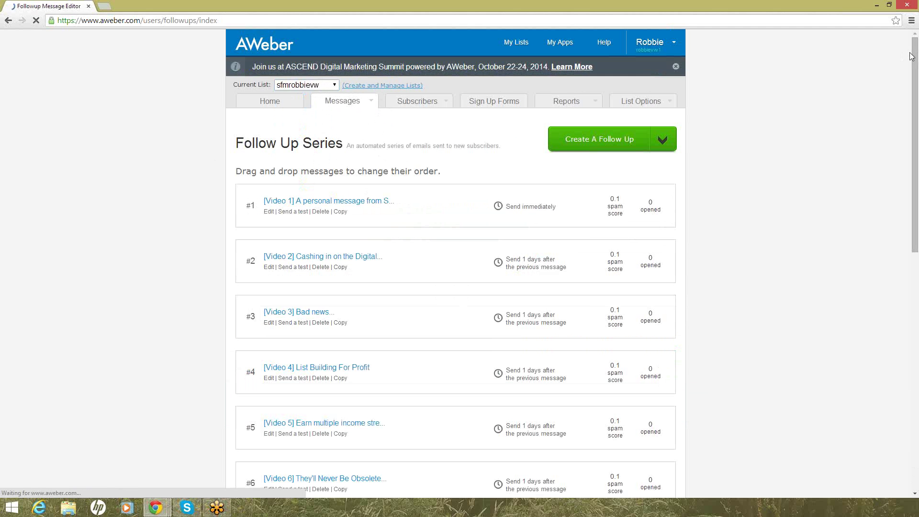
{"action": "scroll", "coordinate": [918, 138], "scroll_direction": "down", "scroll_amount": 1}
{"action": "scroll", "coordinate": [917, 137], "scroll_direction": "down", "scroll_amount": 10}
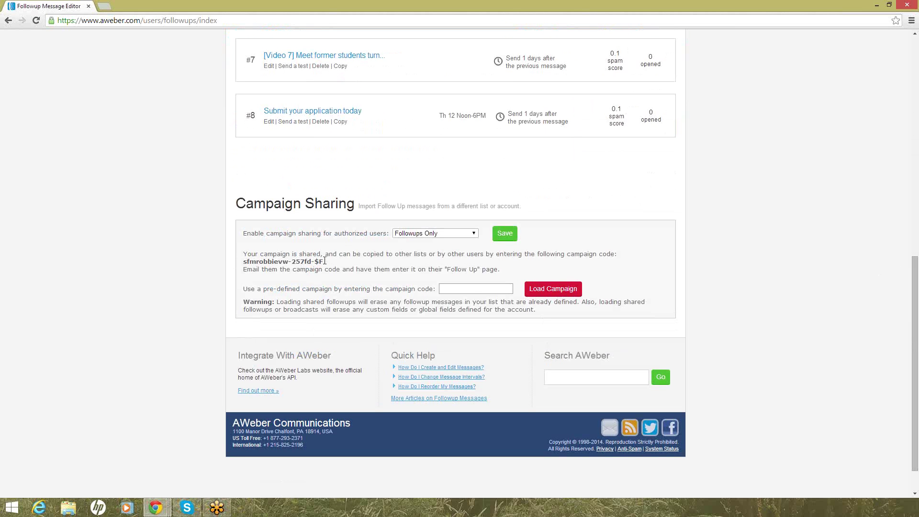
{"action": "left_click_drag", "start_coordinate": [325, 261], "coordinate": [243, 261]}
{"action": "key", "text": "ctrl+c"}
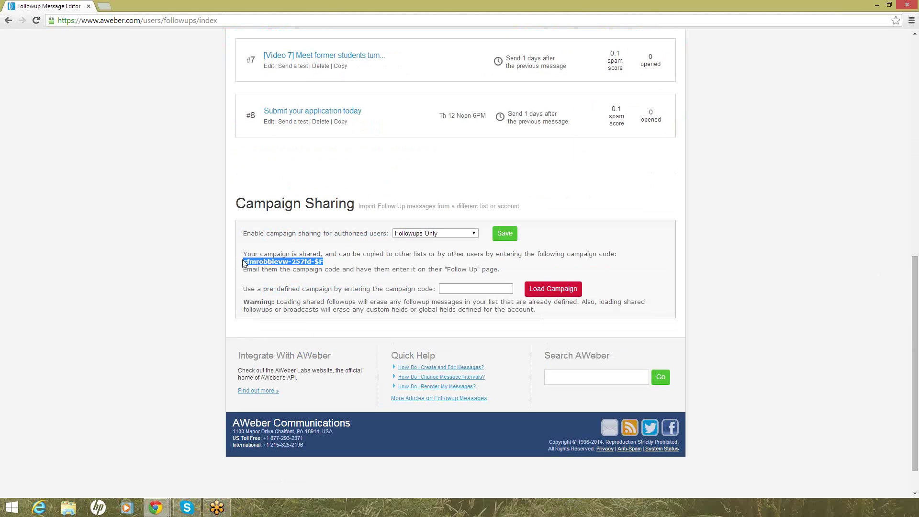
- Switch back to test list and load the shared follow-up campaign using the copied campaign code
{"action": "scroll", "coordinate": [904, 204], "scroll_direction": "up", "scroll_amount": 1}
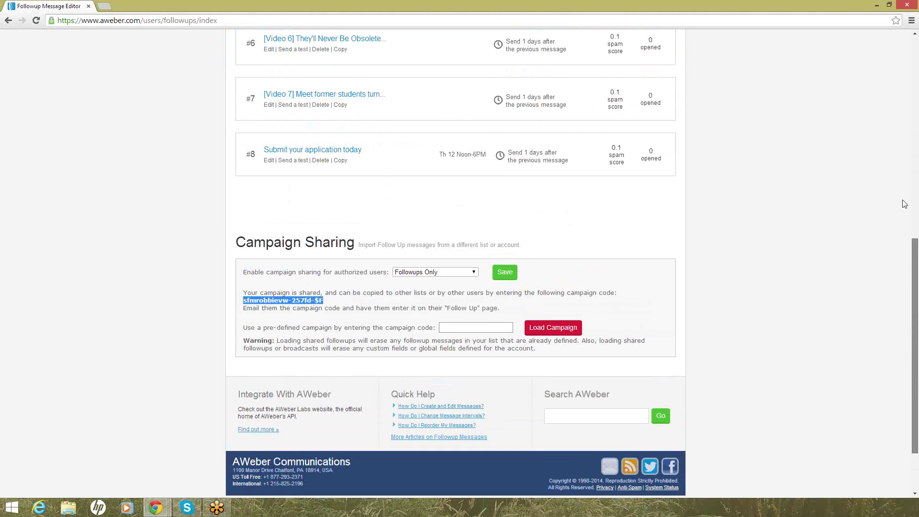
{"action": "scroll", "coordinate": [904, 204], "scroll_direction": "down", "scroll_amount": 1}
{"action": "scroll", "coordinate": [916, 167], "scroll_direction": "up", "scroll_amount": 2}
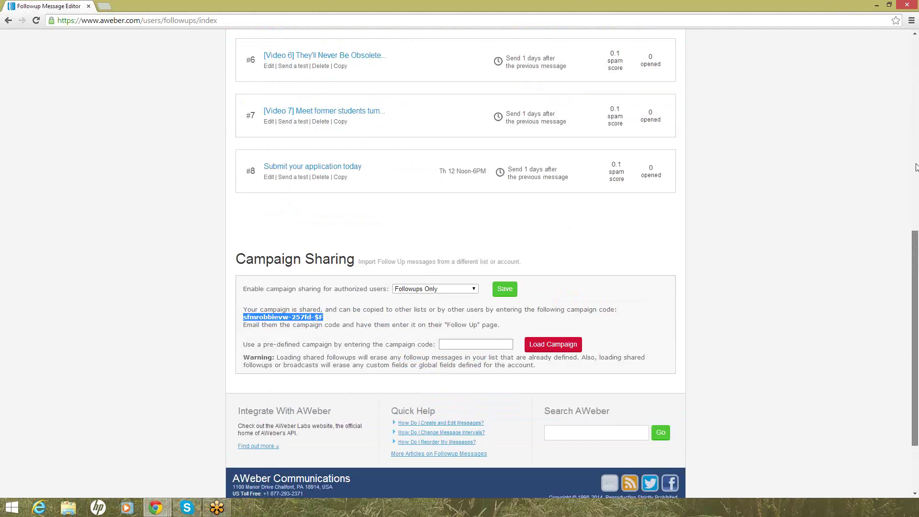
{"action": "scroll", "coordinate": [916, 167], "scroll_direction": "up", "scroll_amount": 10}
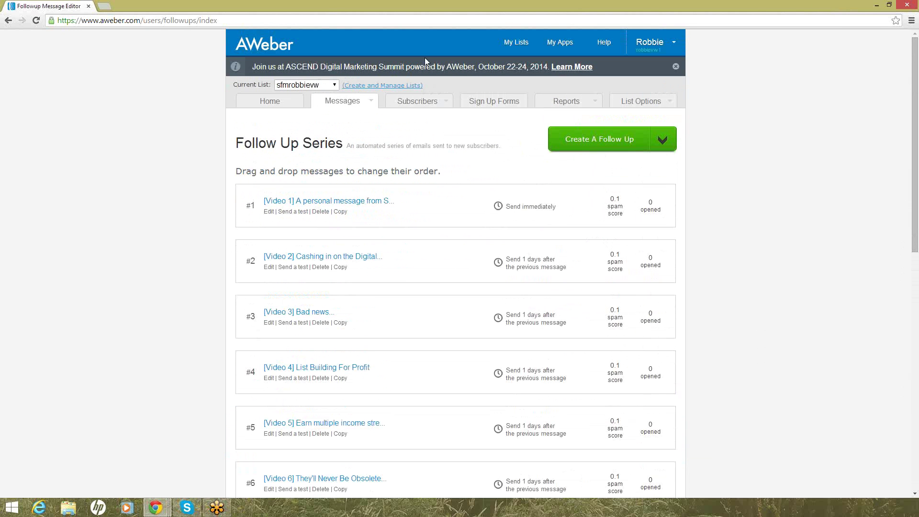
{"action": "left_click", "coordinate": [334, 86]}
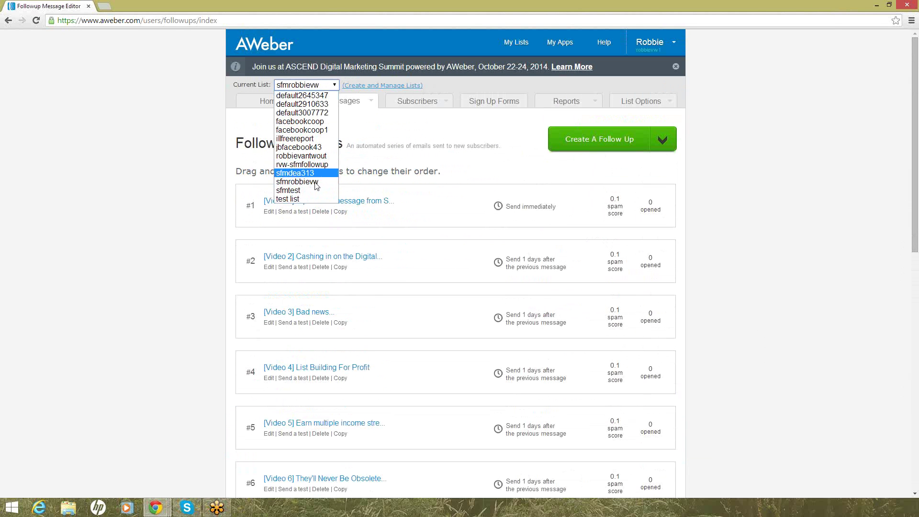
{"action": "left_click", "coordinate": [301, 199]}
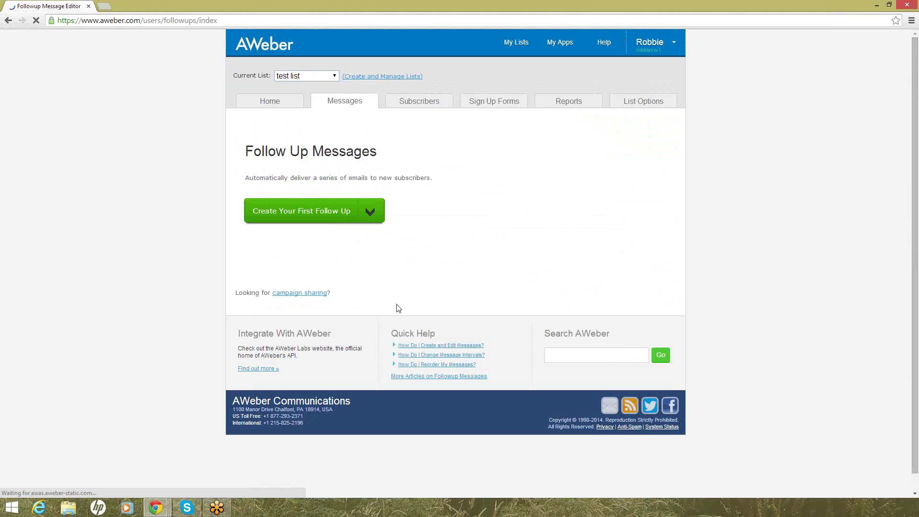
{"action": "left_click", "coordinate": [303, 293]}
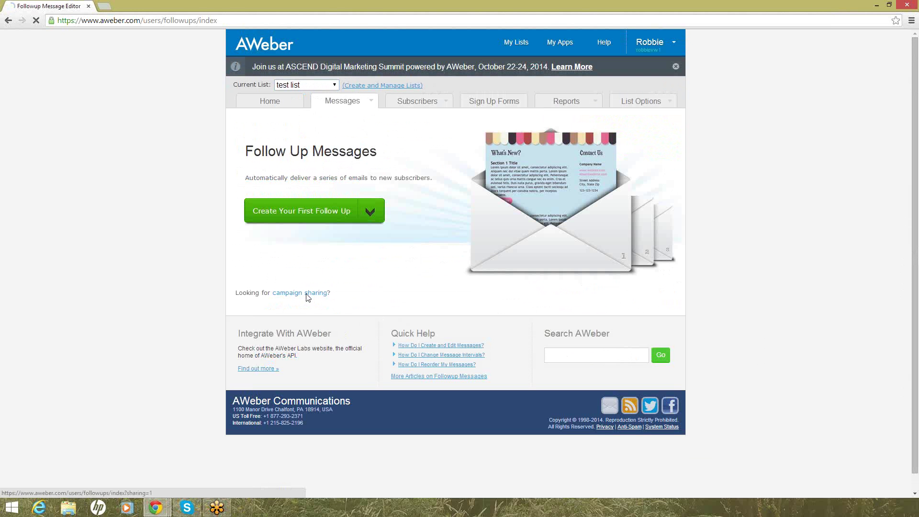
{"action": "left_click", "coordinate": [454, 261]}
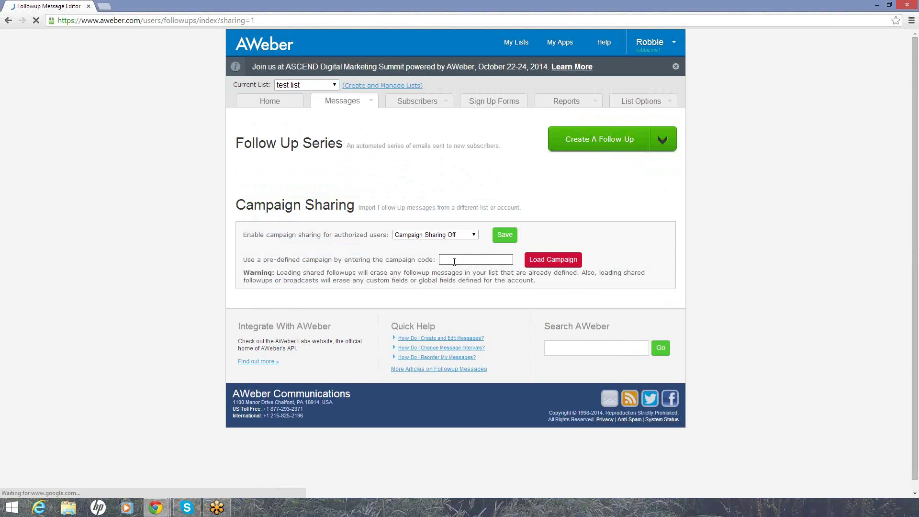
{"action": "key", "text": "ctrl+v"}
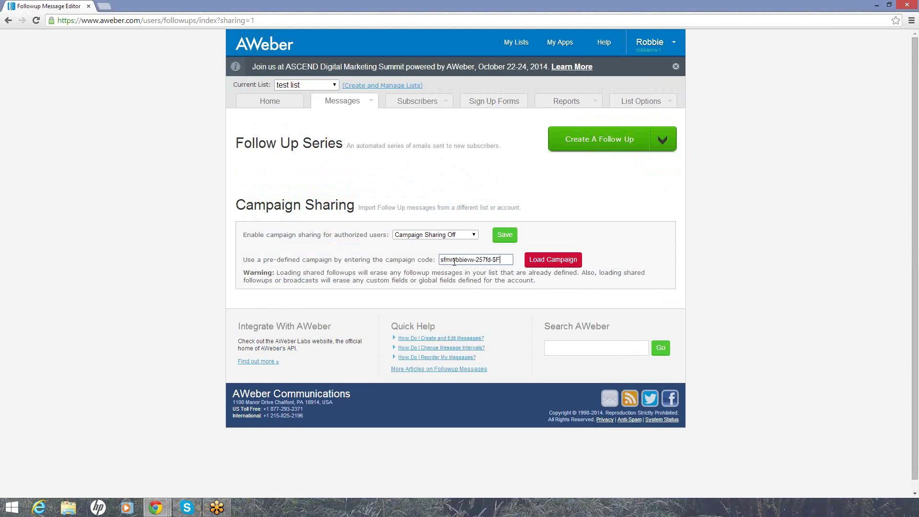
{"action": "left_click", "coordinate": [562, 264]}
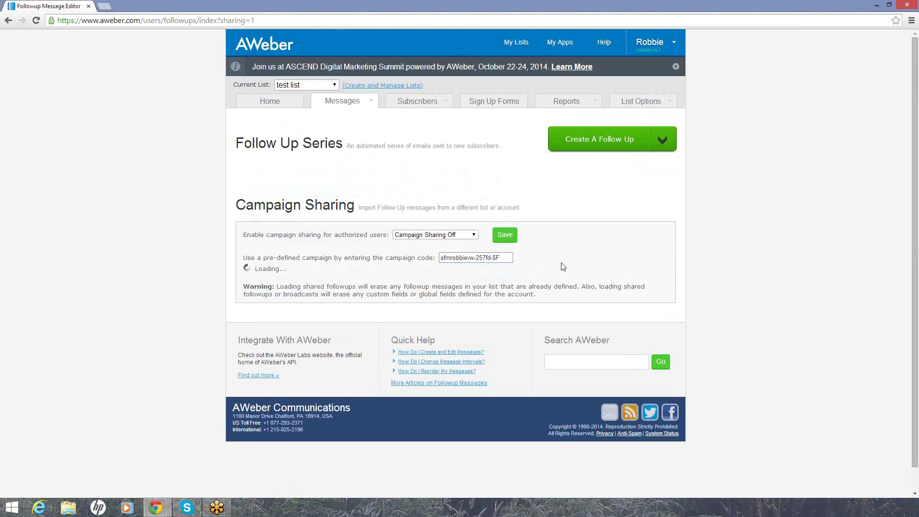